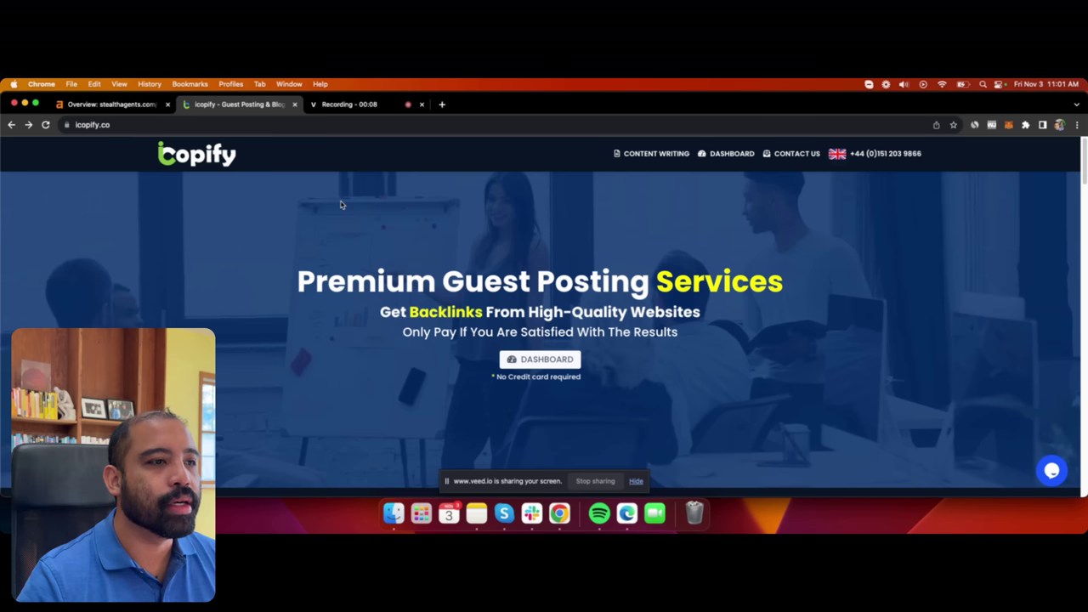
# Open the full publisher list of the Stealth agents project from the iCopify dashboard and look through the websites on offer.
pyautogui.click(736, 154)
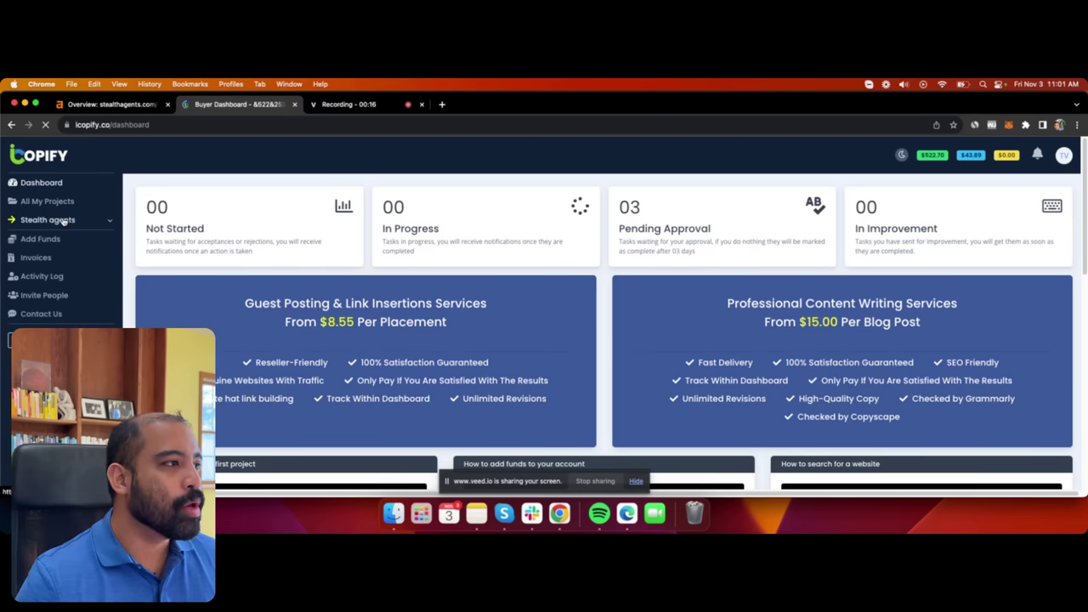
pyautogui.click(75, 220)
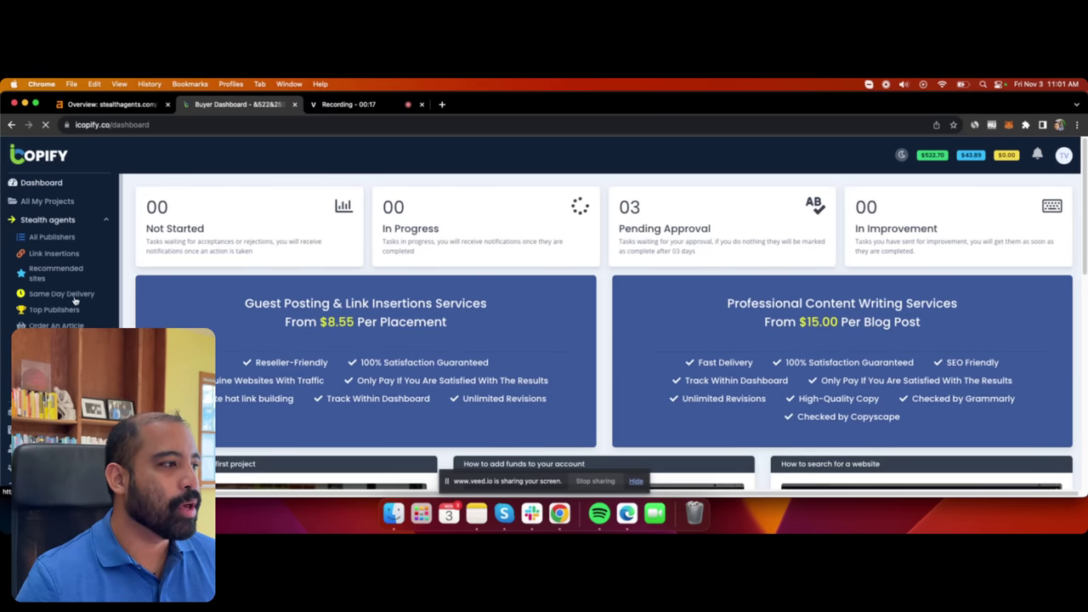
pyautogui.click(51, 237)
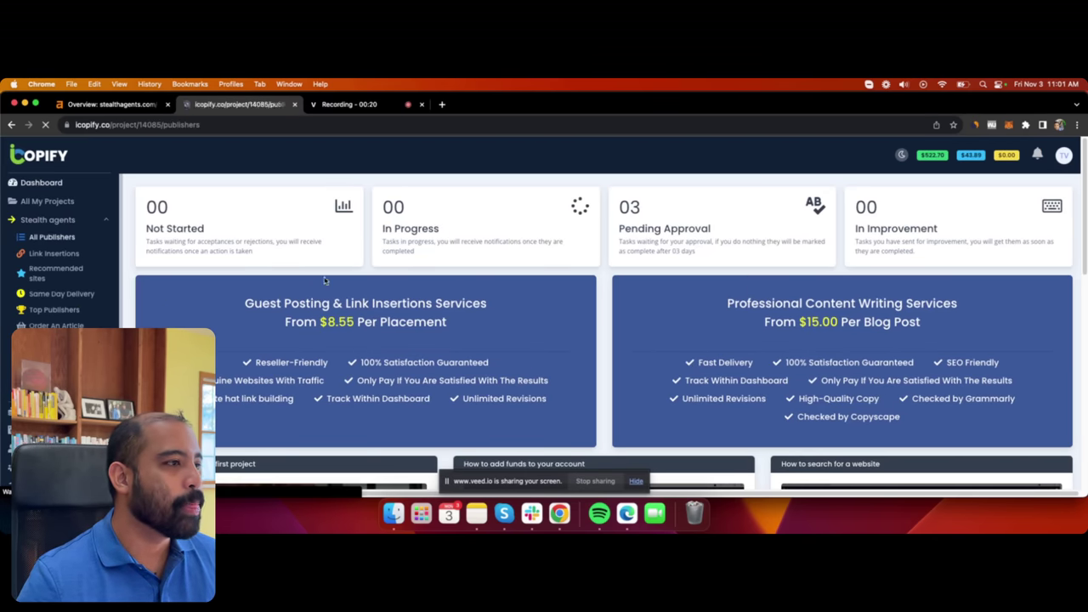
pyautogui.scroll(-5, 187, 262)
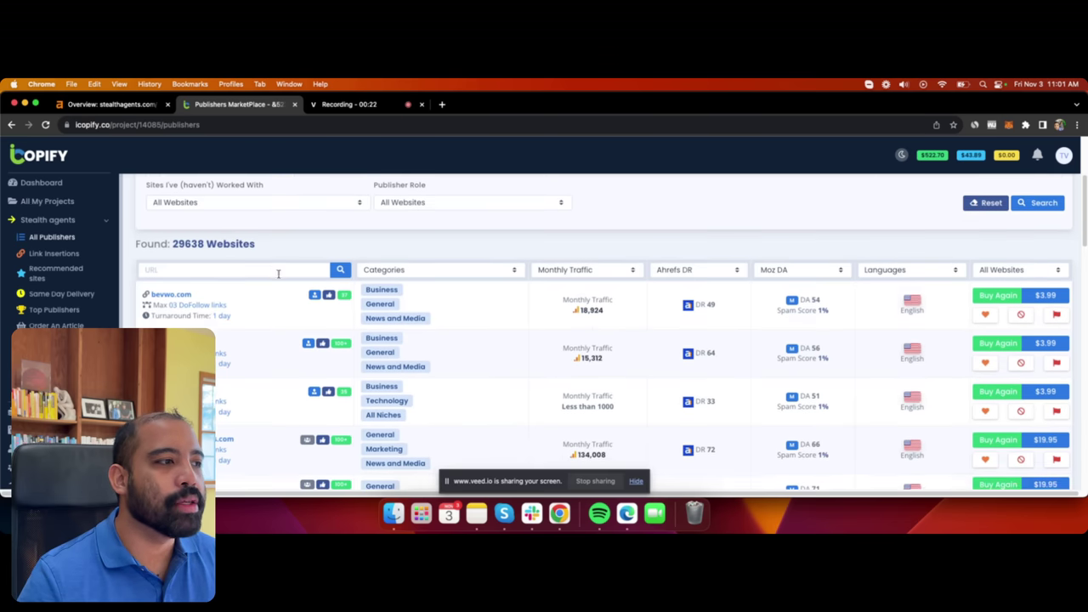
pyautogui.scroll(-2, 140, 270)
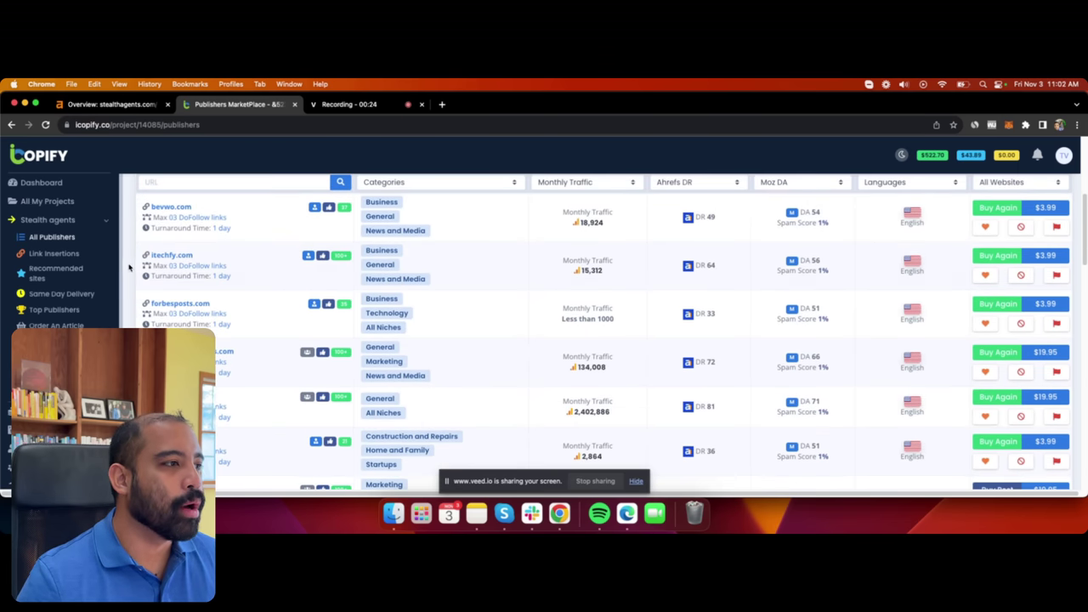
pyautogui.scroll(-1, 131, 264)
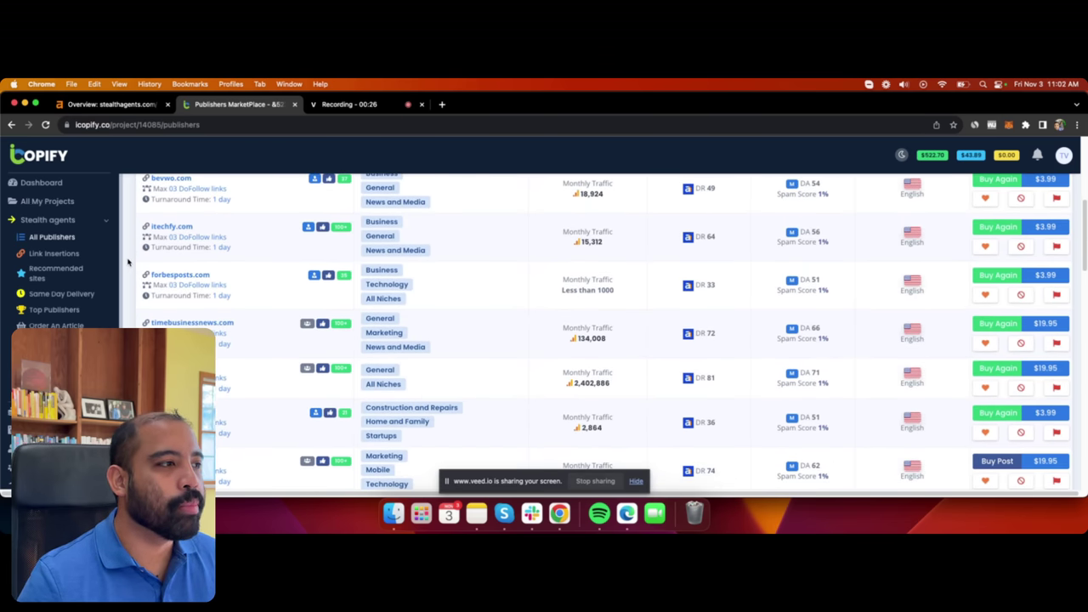
pyautogui.scroll(-2, 128, 263)
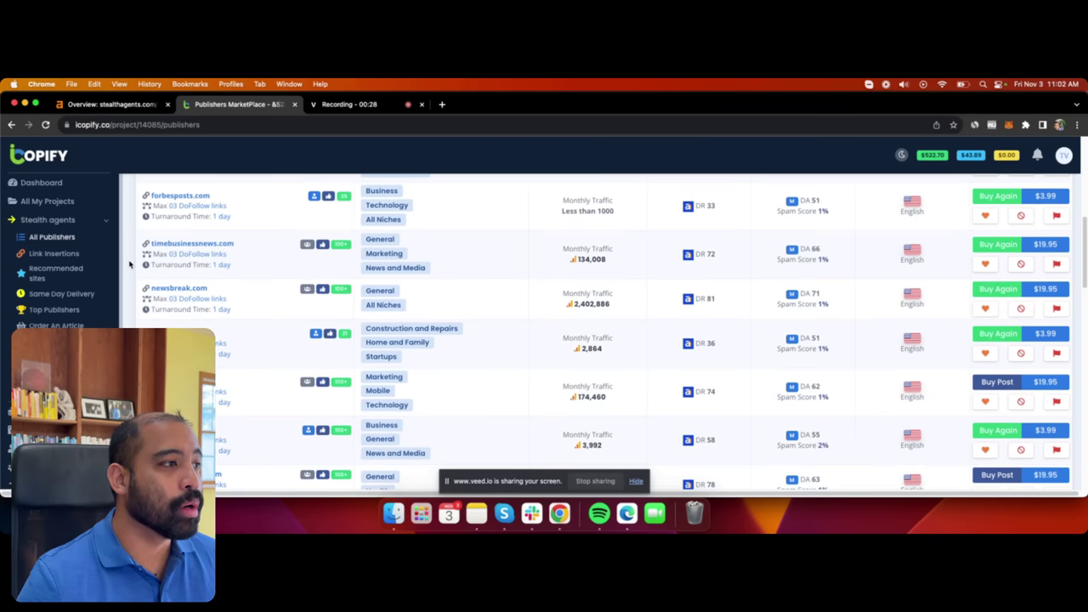
pyautogui.scroll(-2, 128, 259)
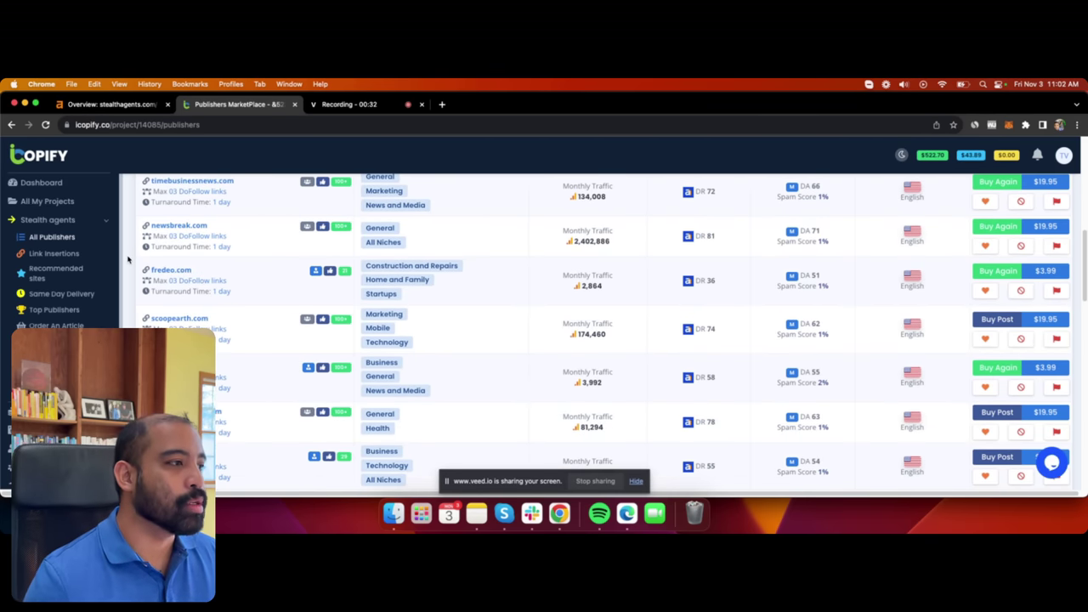
# Show the Stealth agents project's guest posts pending approval and view the order details of the first one.
pyautogui.click(51, 425)
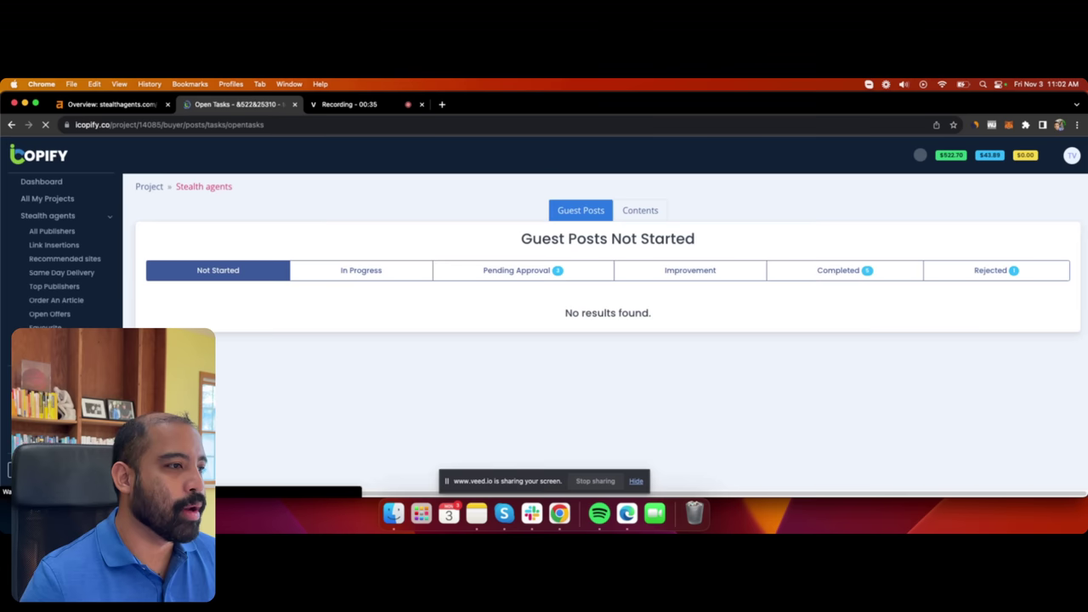
pyautogui.click(543, 276)
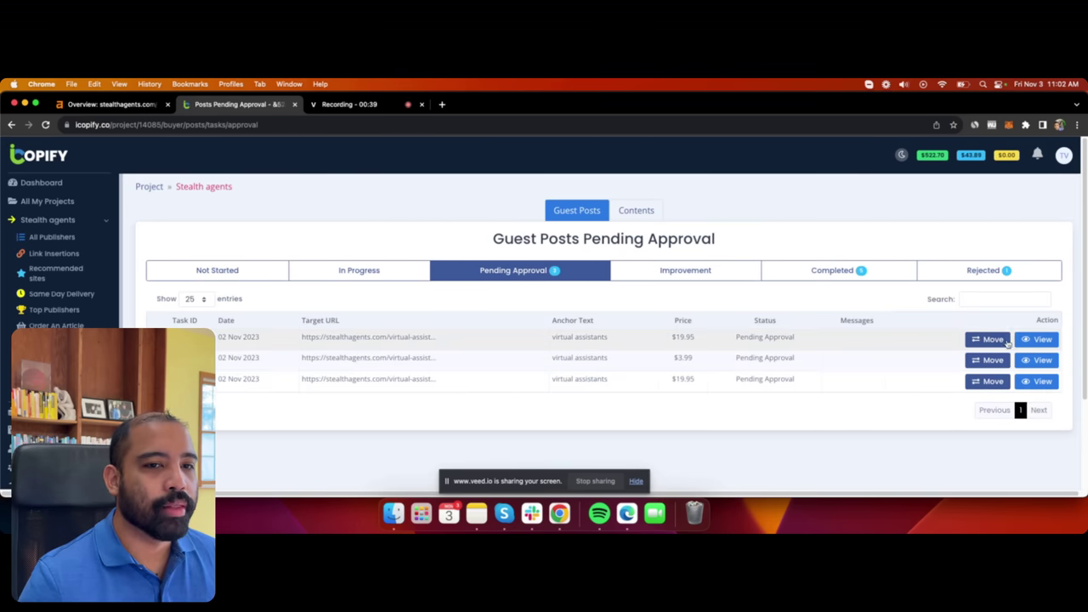
pyautogui.click(1037, 339)
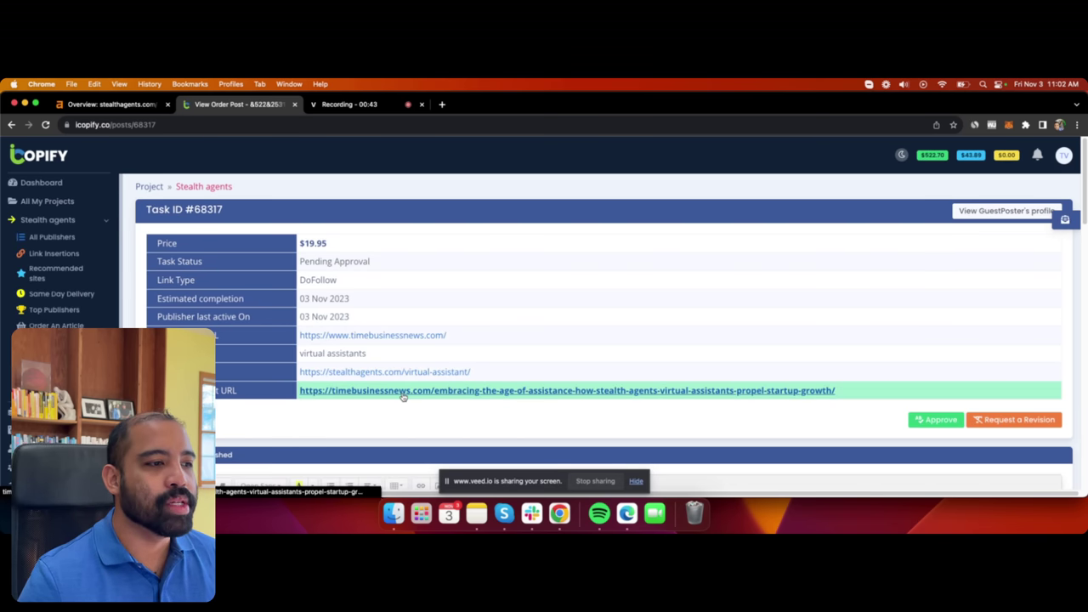
# Open the published timebusinessnews.com article from the order details and read through it to its conclusion.
pyautogui.click(403, 394)
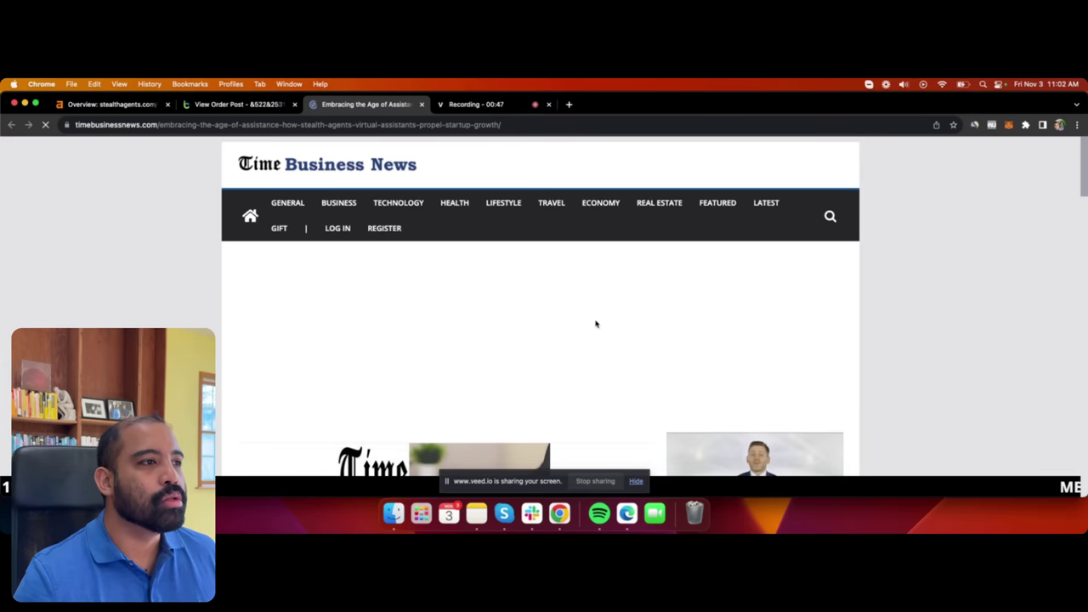
pyautogui.scroll(-5, 595, 324)
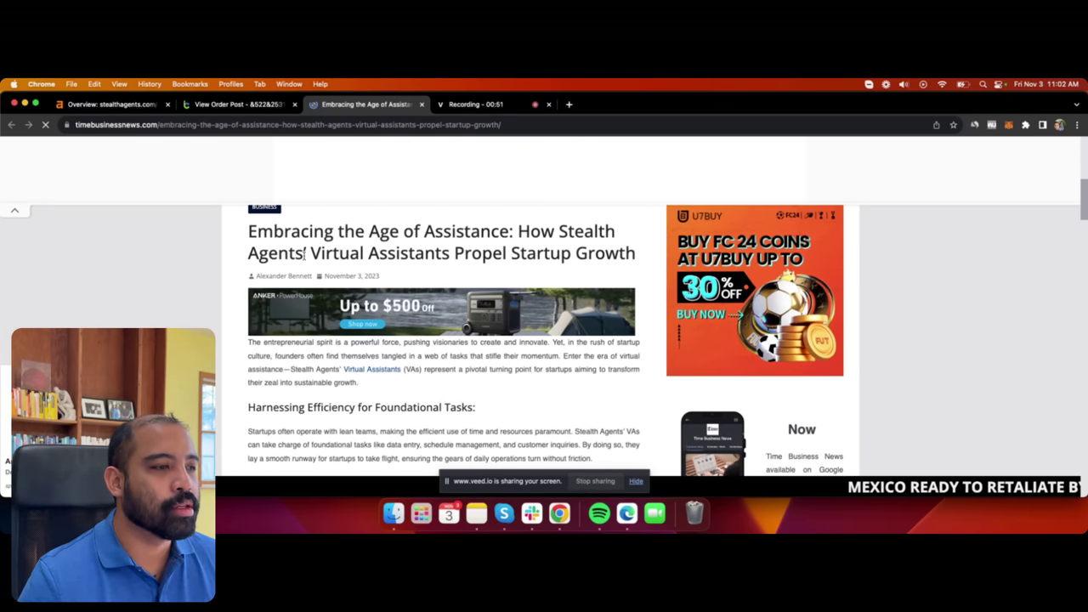
pyautogui.scroll(-5, 633, 382)
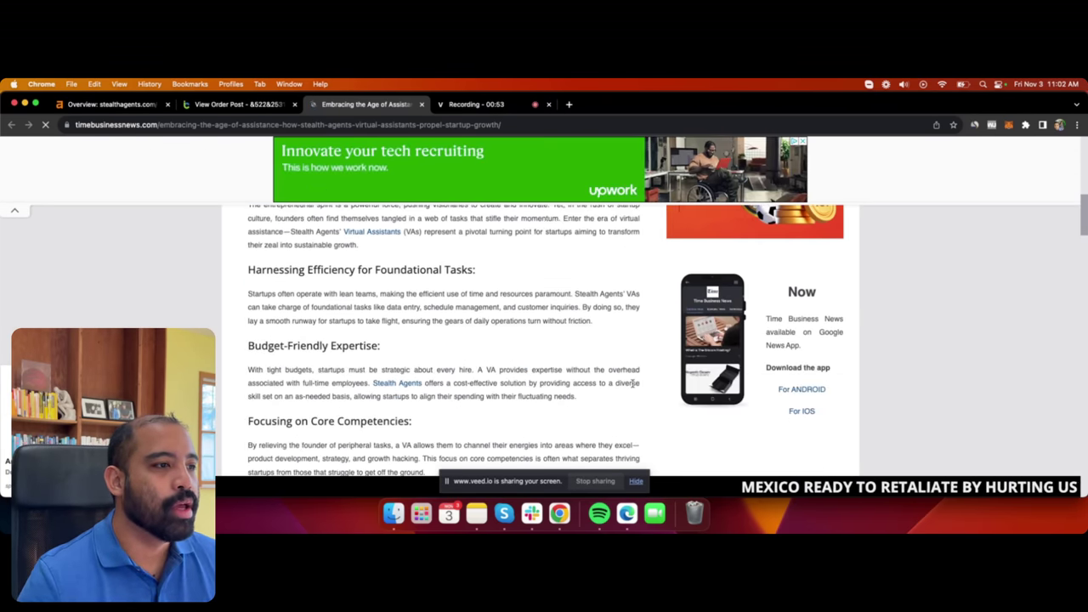
pyautogui.scroll(-15, 635, 383)
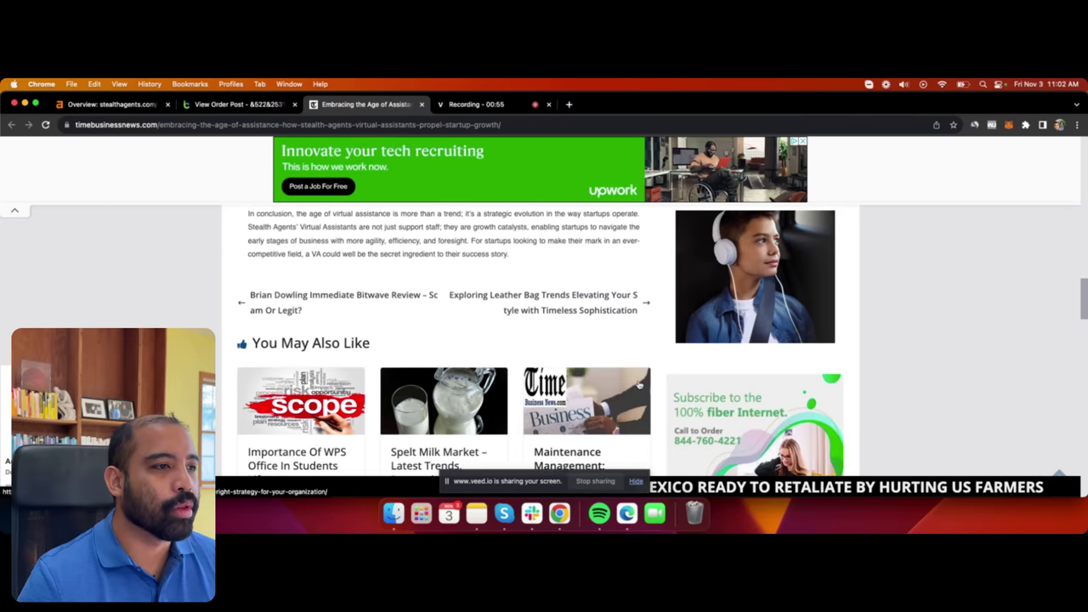
pyautogui.scroll(15, 639, 383)
pyautogui.scroll(2, 639, 383)
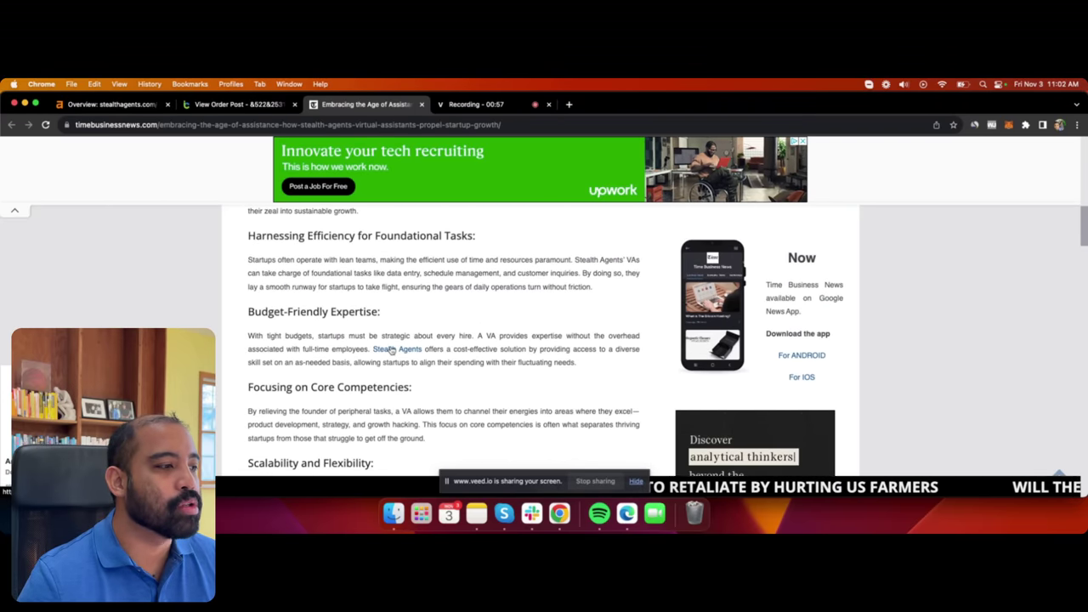
# Follow the Stealth Agents link under "Budget-Friendly Expertise" to check its destination, and return to the article.
pyautogui.click(389, 349)
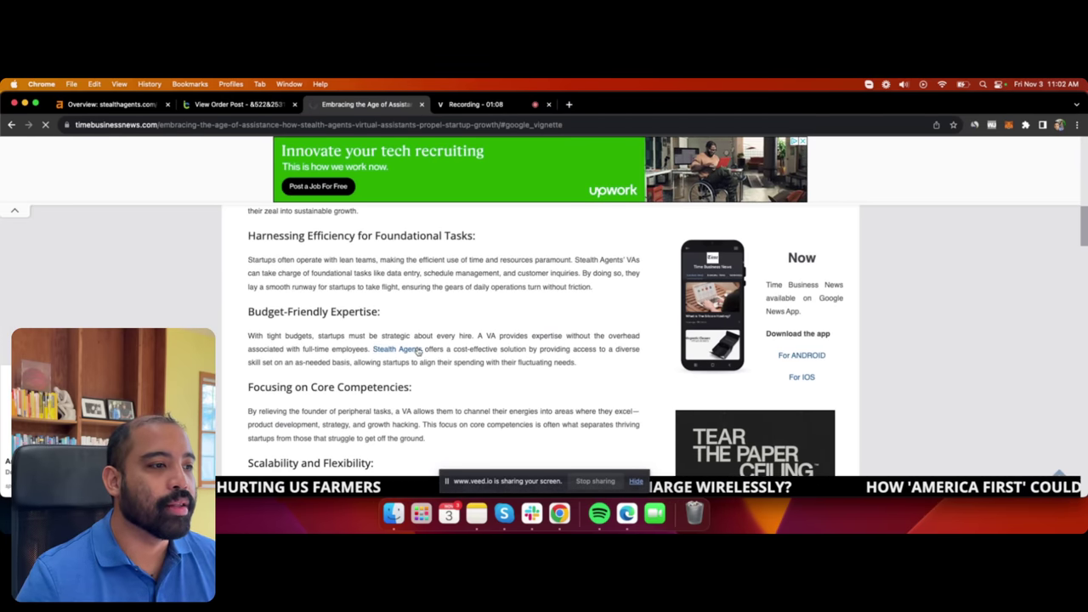
pyautogui.scroll(3, 430, 335)
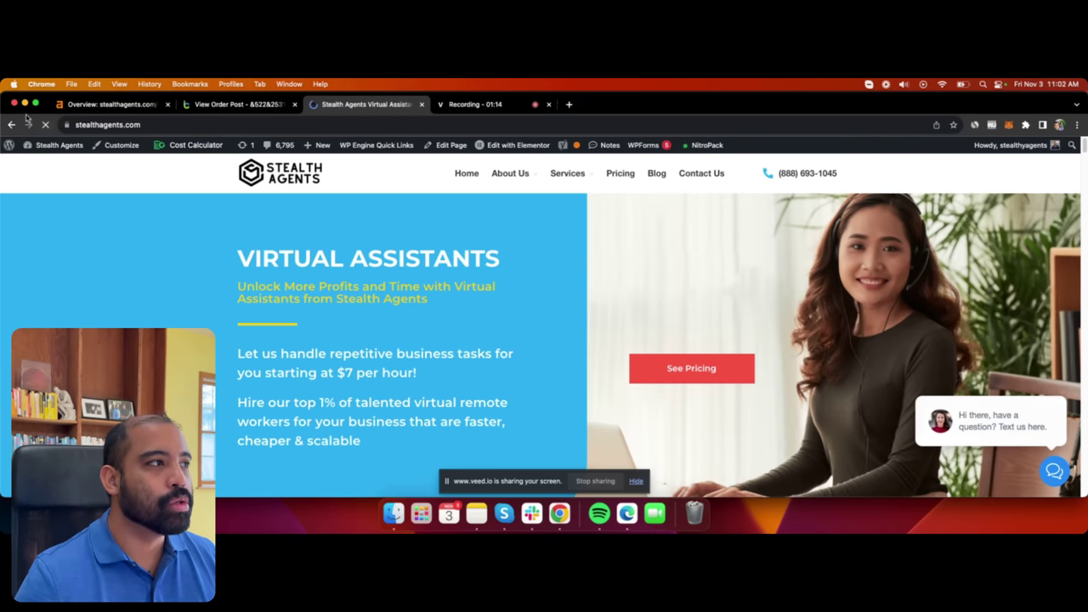
pyautogui.click(11, 125)
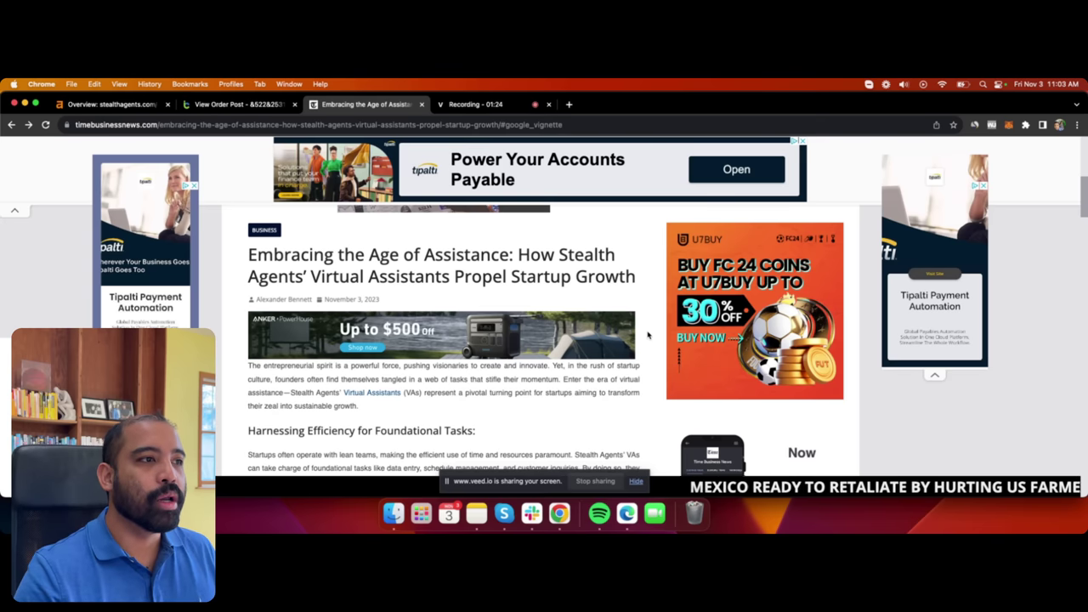
# Return to the guest posts pending approval and view the order details of the third one.
pyautogui.hotkey('ctrl', 'shift', 'Tab')
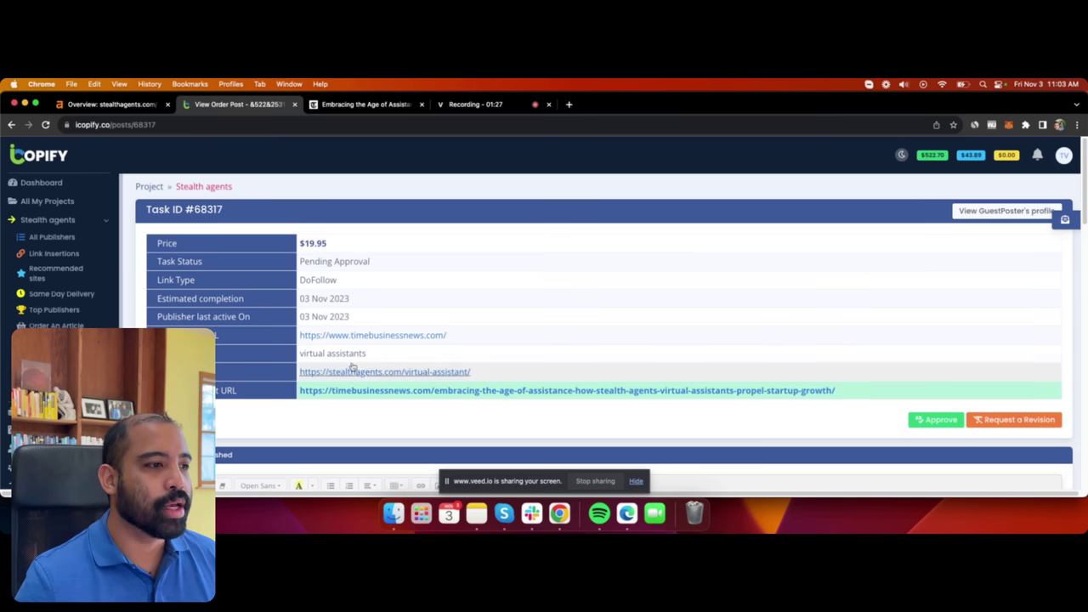
pyautogui.click(10, 125)
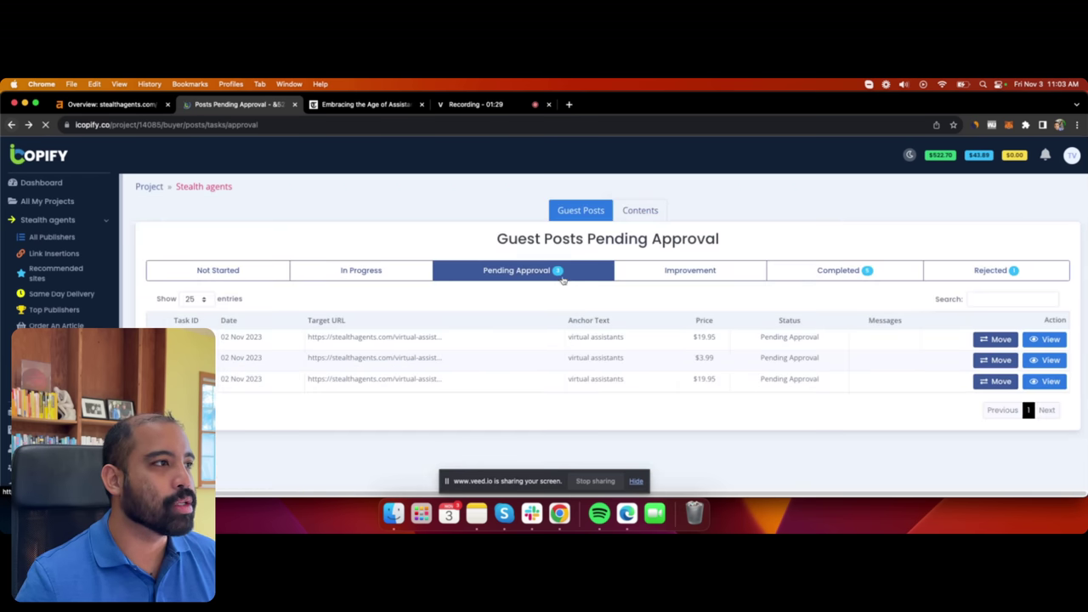
pyautogui.click(1031, 382)
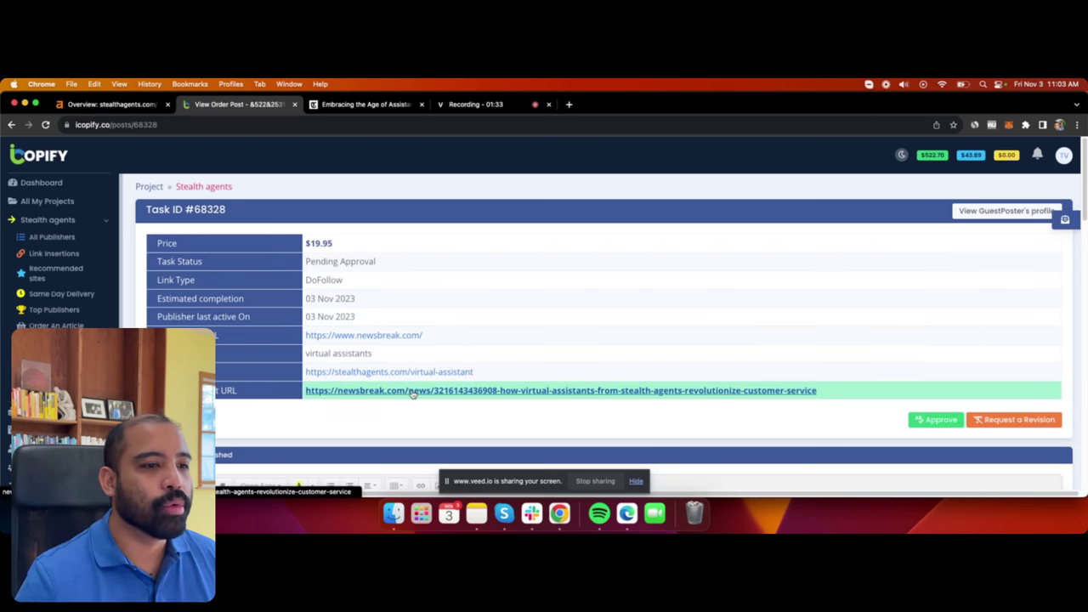
# Open the published newsbreak.com article from the order details and examine its headline and publication time.
pyautogui.click(413, 391)
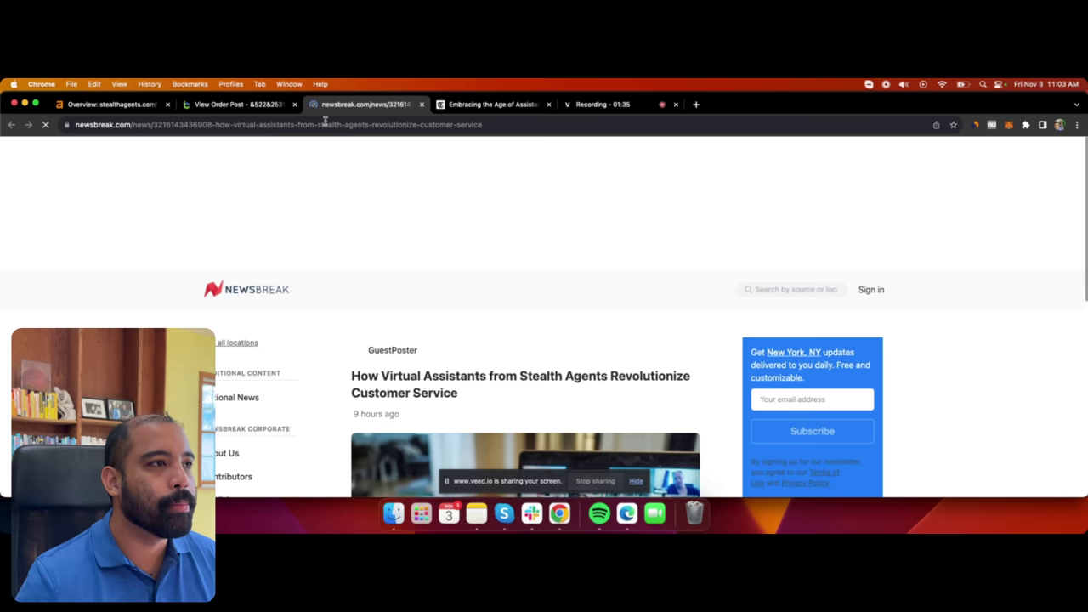
pyautogui.scroll(-4, 690, 378)
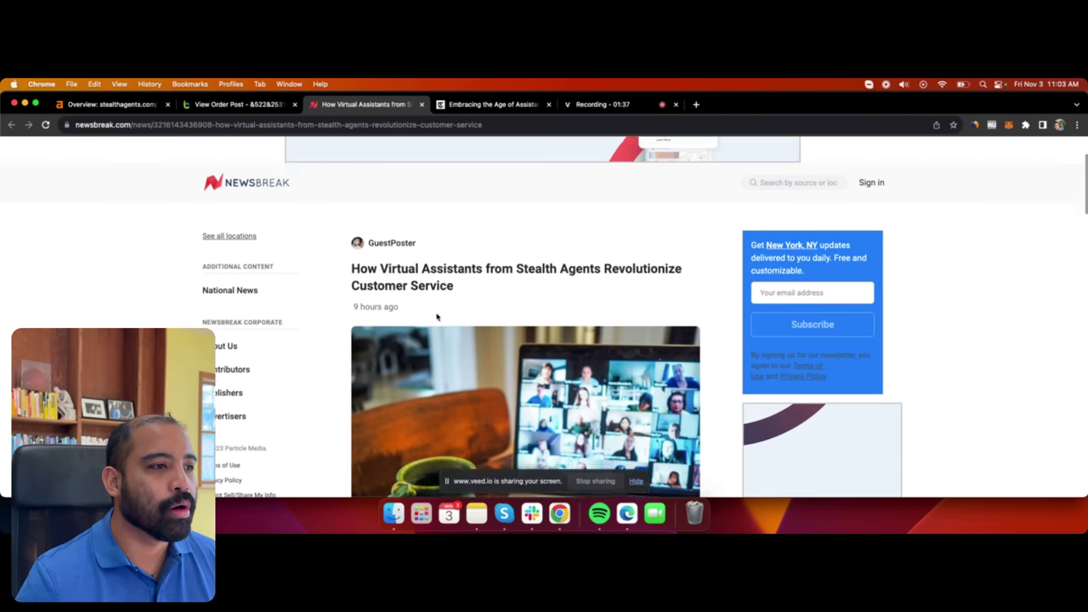
pyautogui.moveTo(351, 218)
pyautogui.mouseDown()
pyautogui.moveTo(529, 240)
pyautogui.moveTo(348, 216)
pyautogui.mouseUp()
pyautogui.click(549, 238)
pyautogui.click(461, 238)
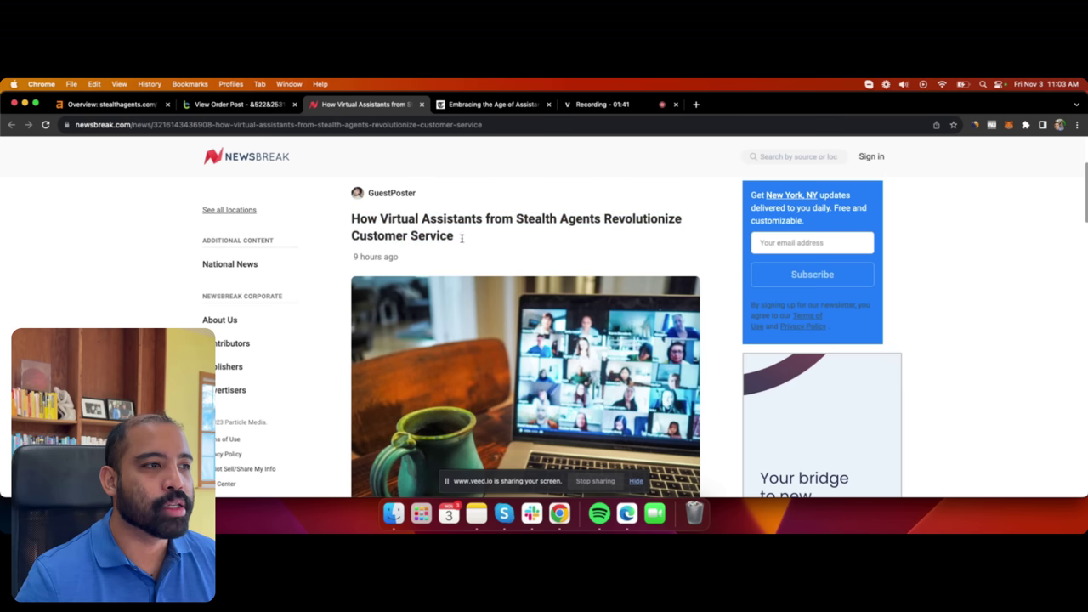
pyautogui.moveTo(395, 246); pyautogui.dragTo(340, 250)
pyautogui.click(512, 253)
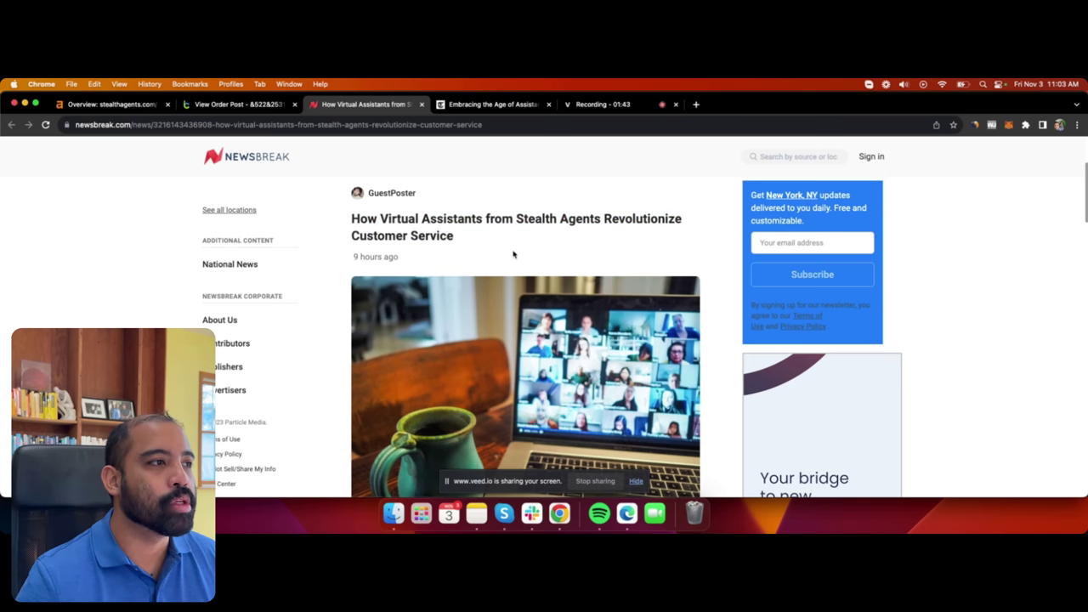
# Read through the Newsbreak article body, highlighting the "virtual assistants" link in the opening paragraph.
pyautogui.scroll(-5, 686, 314)
pyautogui.scroll(-5, 686, 314)
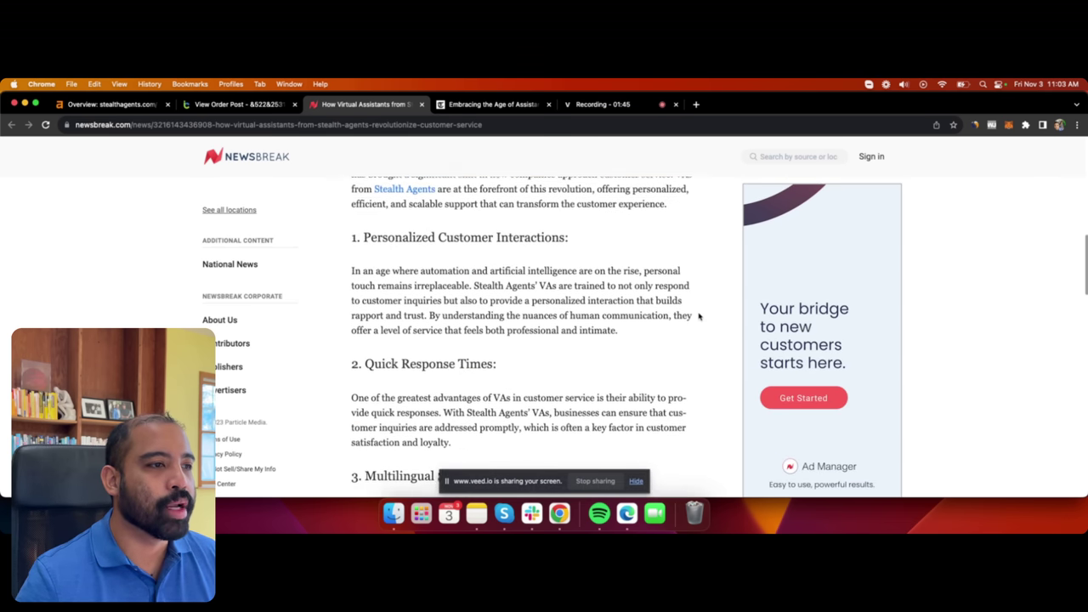
pyautogui.scroll(5, 688, 310)
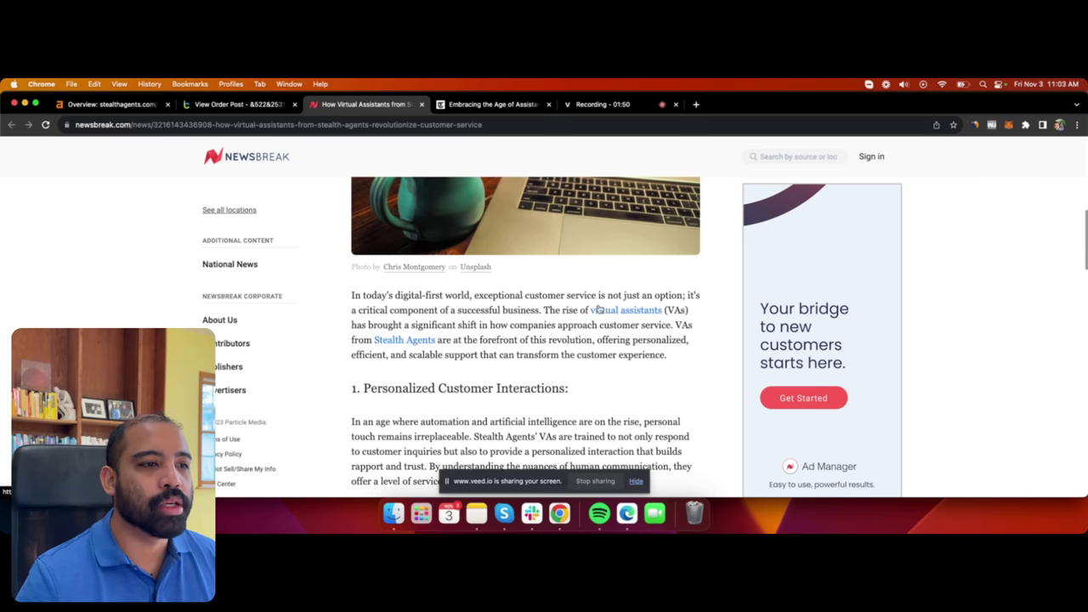
pyautogui.moveTo(588, 310); pyautogui.dragTo(649, 312)
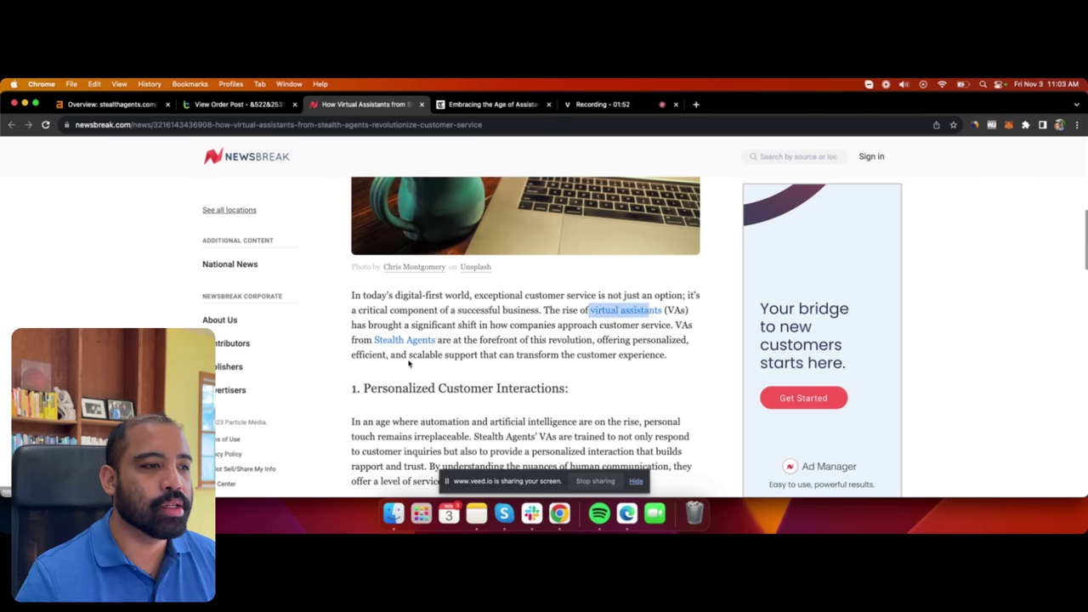
pyautogui.click(672, 380)
pyautogui.scroll(-3, 705, 383)
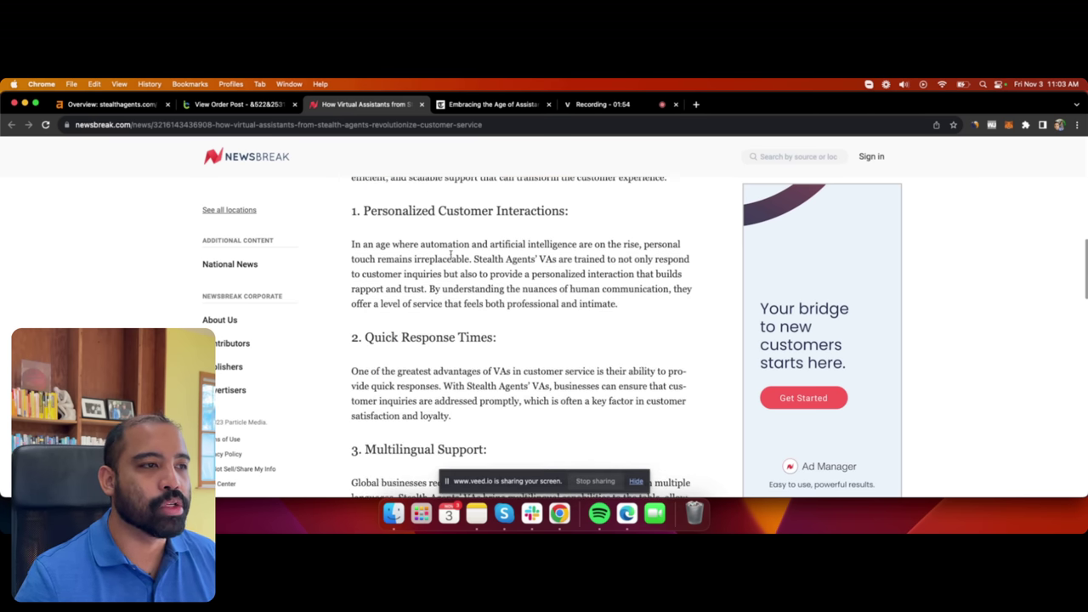
pyautogui.scroll(-15, 570, 309)
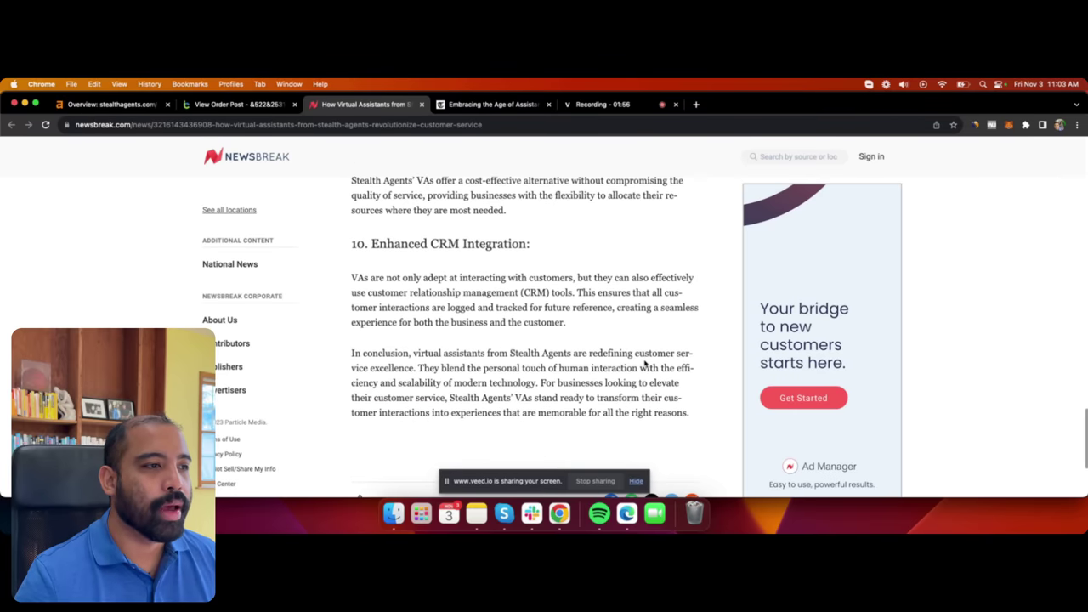
pyautogui.scroll(20, 650, 359)
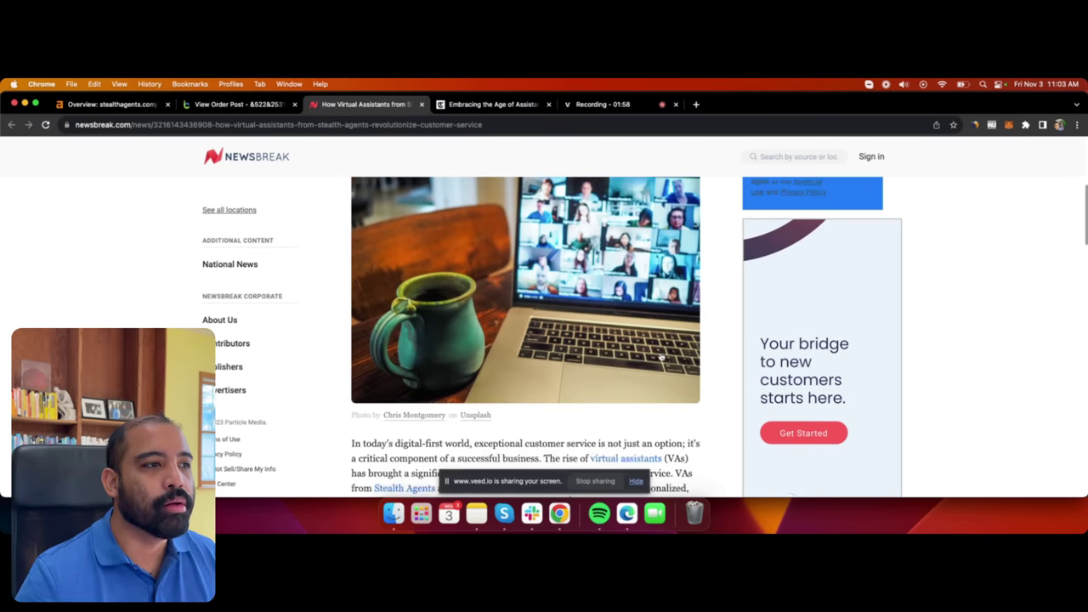
pyautogui.scroll(2, 684, 344)
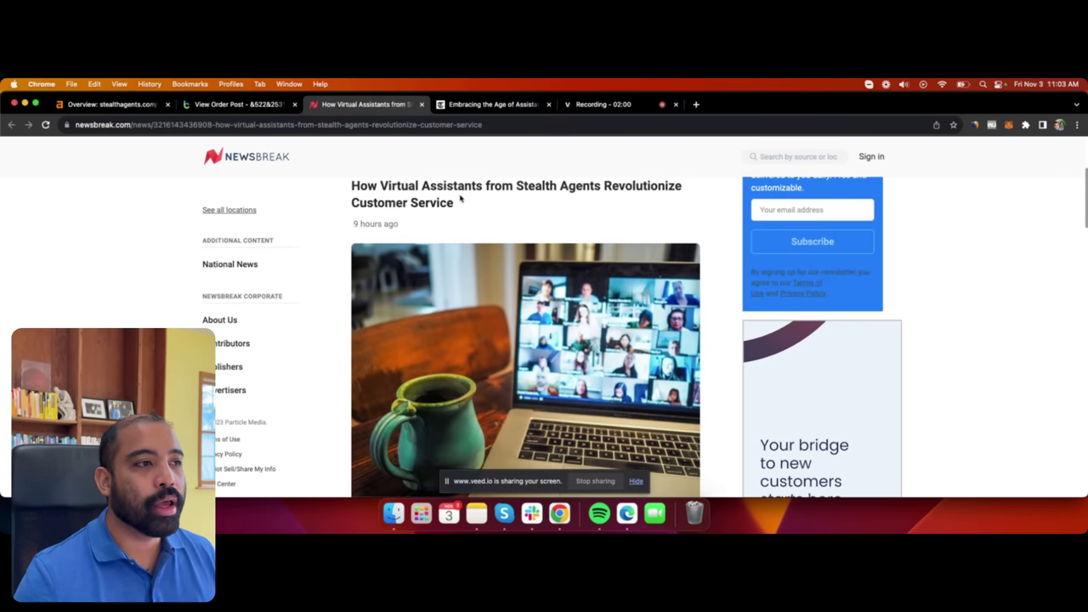
# Return to the iCopify order, and search Google for "appointment setters" in a new Incognito window.
pyautogui.click(231, 105)
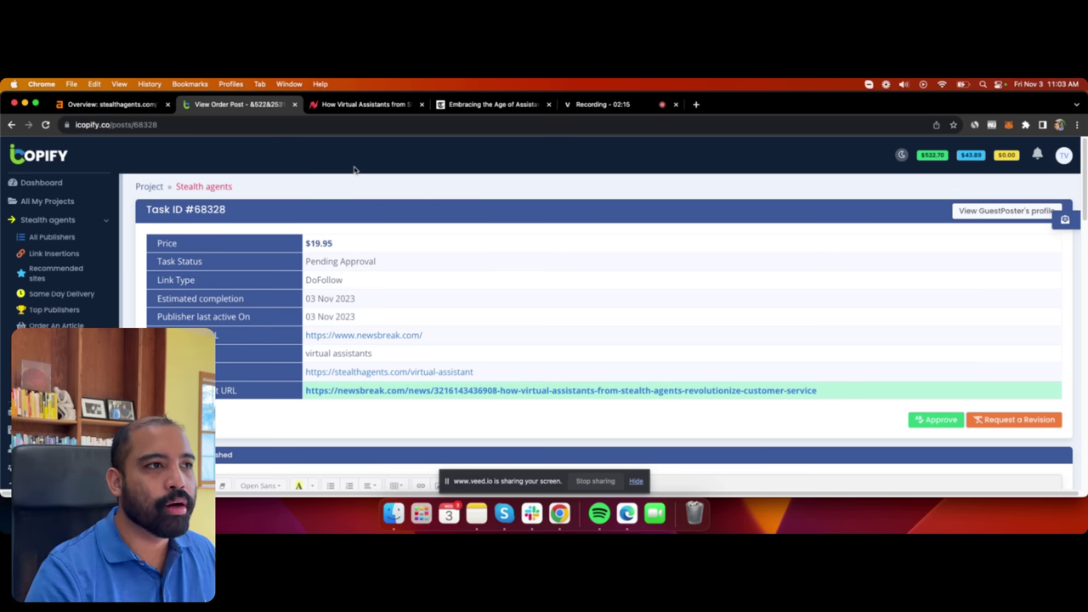
pyautogui.press('super+shift+n')
pyautogui.write('appoint')
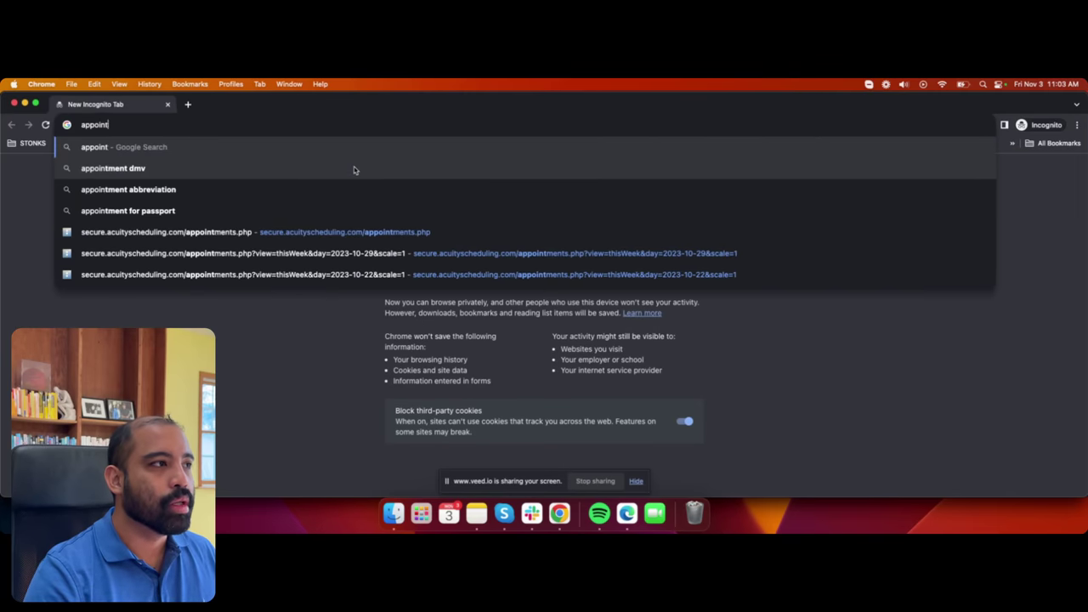
pyautogui.write('ment setters')
pyautogui.press('Return')
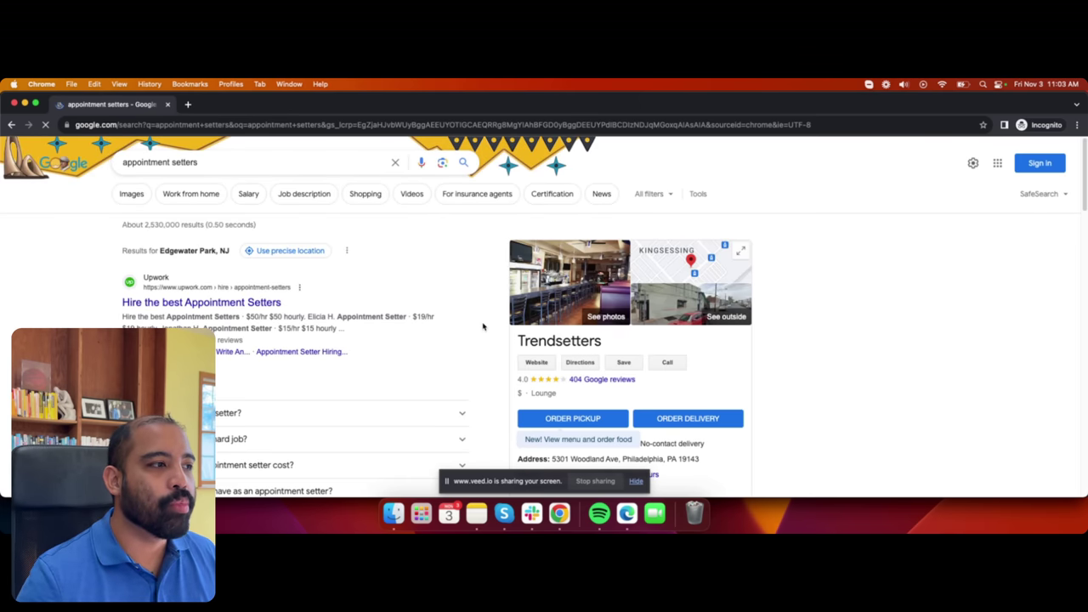
# Look through the search results for the Stealth Agents listing, highlight it, and review the results ranked above it.
pyautogui.scroll(-5, 491, 313)
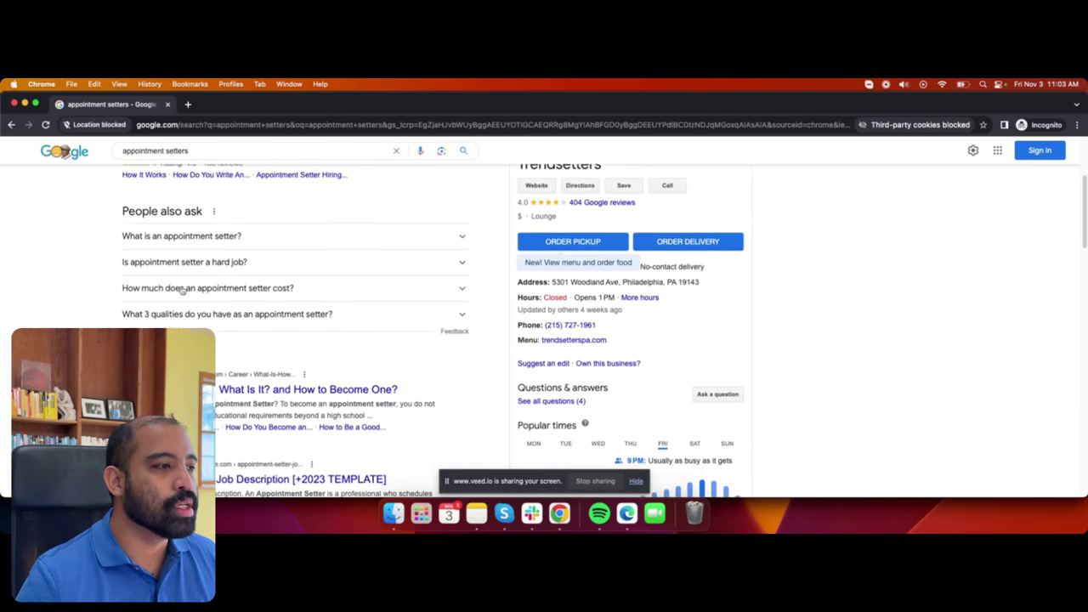
pyautogui.scroll(-10, 435, 344)
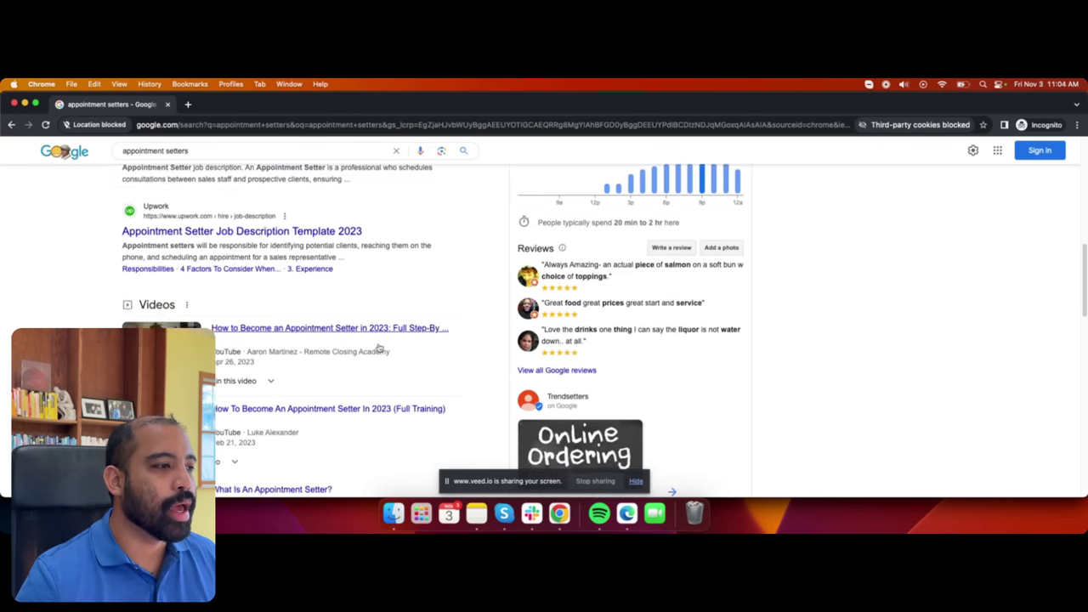
pyautogui.scroll(-3, 435, 345)
pyautogui.moveTo(128, 293); pyautogui.dragTo(440, 344)
pyautogui.scroll(15, 486, 373)
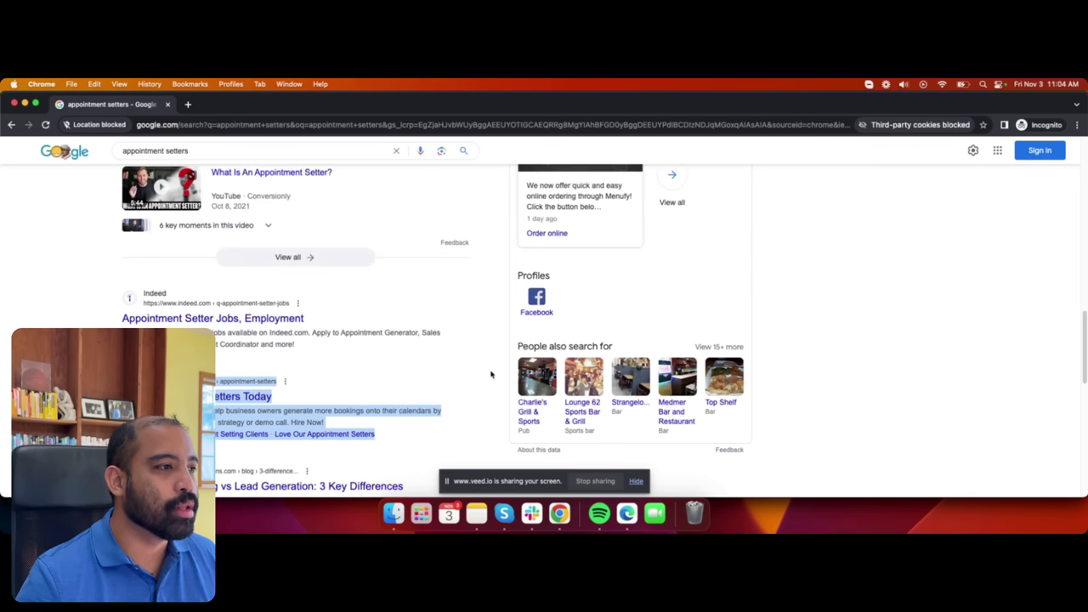
pyautogui.scroll(-10, 330, 353)
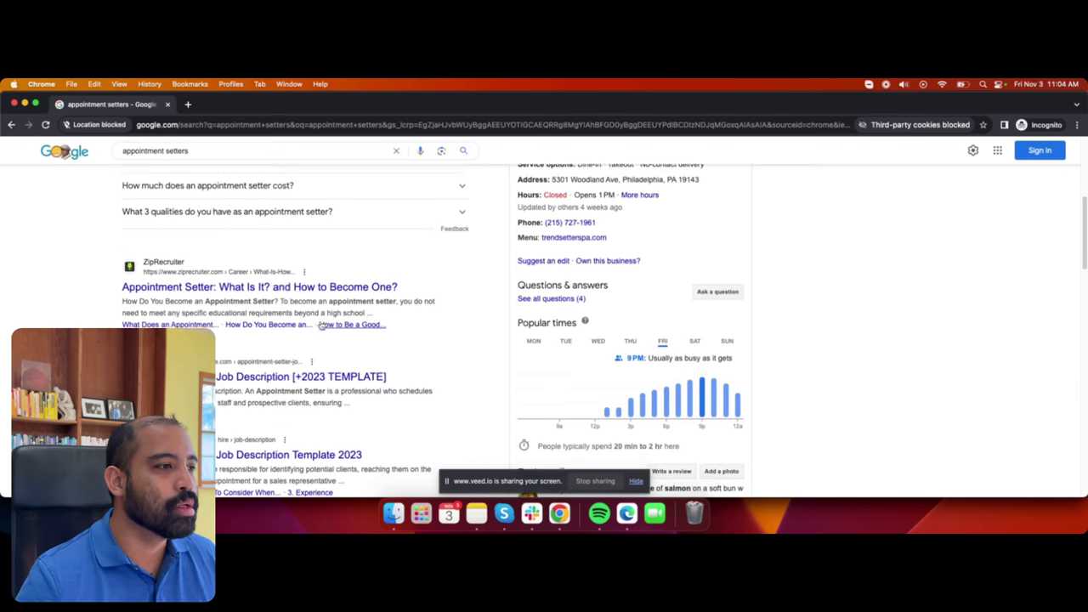
pyautogui.scroll(-2, 331, 412)
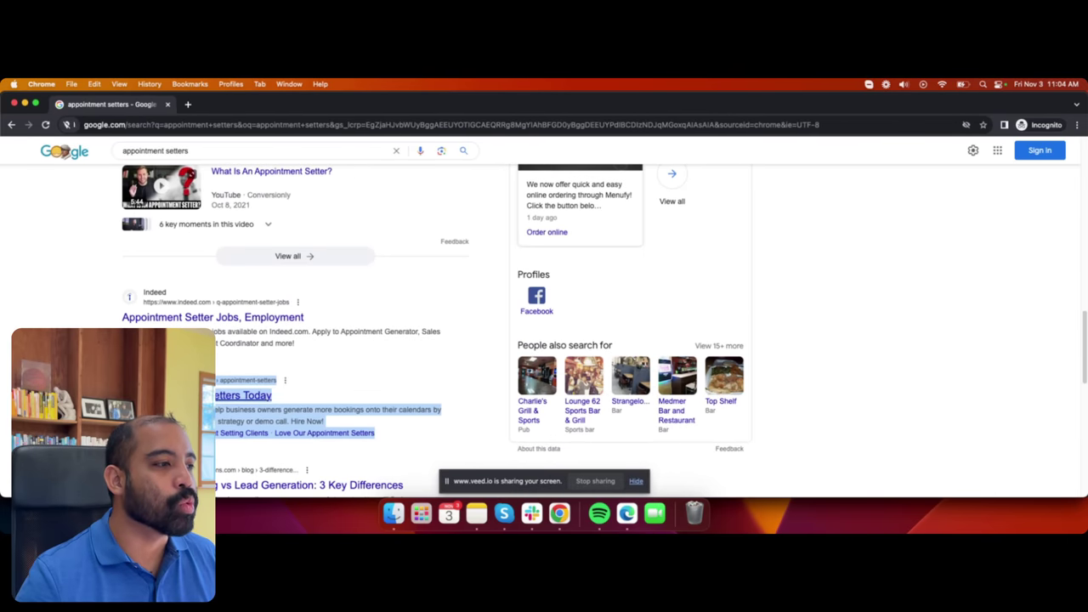
# Clear the highlight, open the Stealth Agents "Hire Appointment Setters Today" result, and return to the search results.
pyautogui.moveTo(123, 380); pyautogui.dragTo(212, 397)
pyautogui.click(439, 432)
pyautogui.click(213, 398)
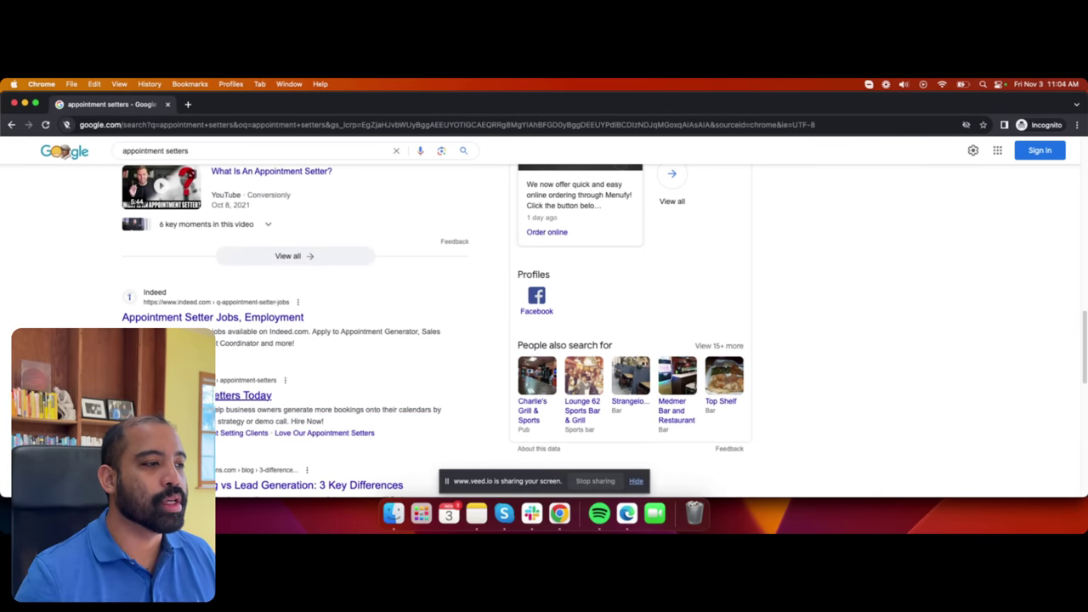
pyautogui.click(251, 397)
pyautogui.press('super+bracketleft')
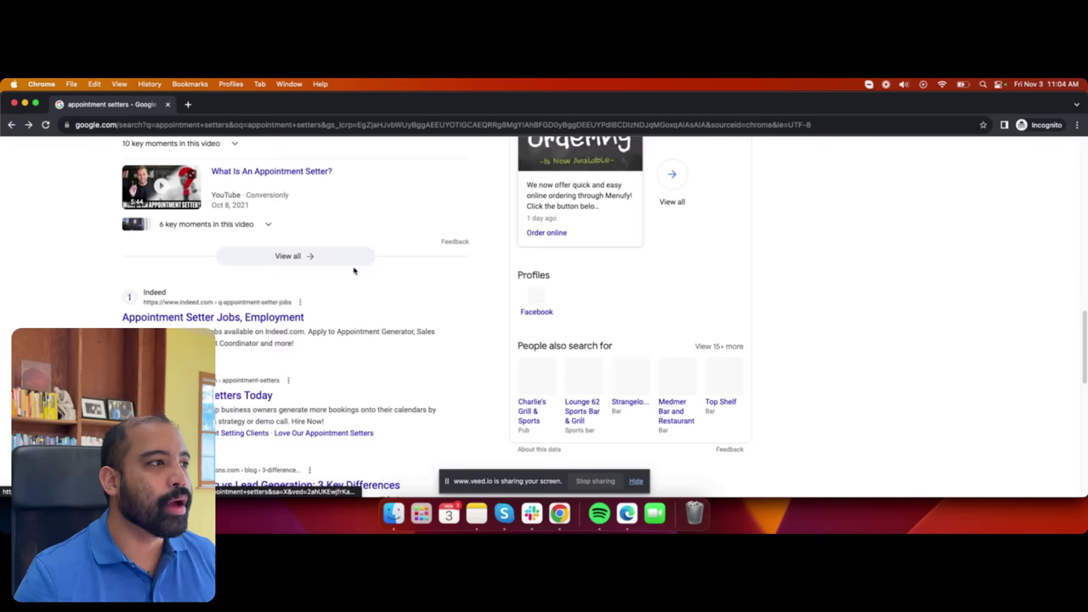
# Examine the sponsored manageyourleads.com listing below the organic results, highlighting it and clearing the highlight.
pyautogui.scroll(-10, 481, 328)
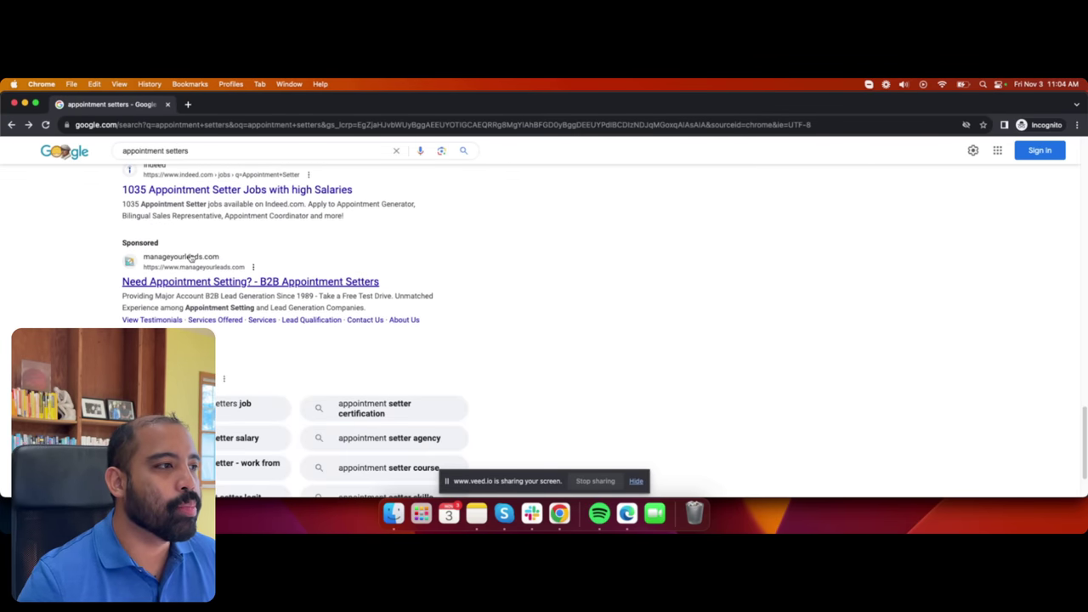
pyautogui.scroll(2, 190, 258)
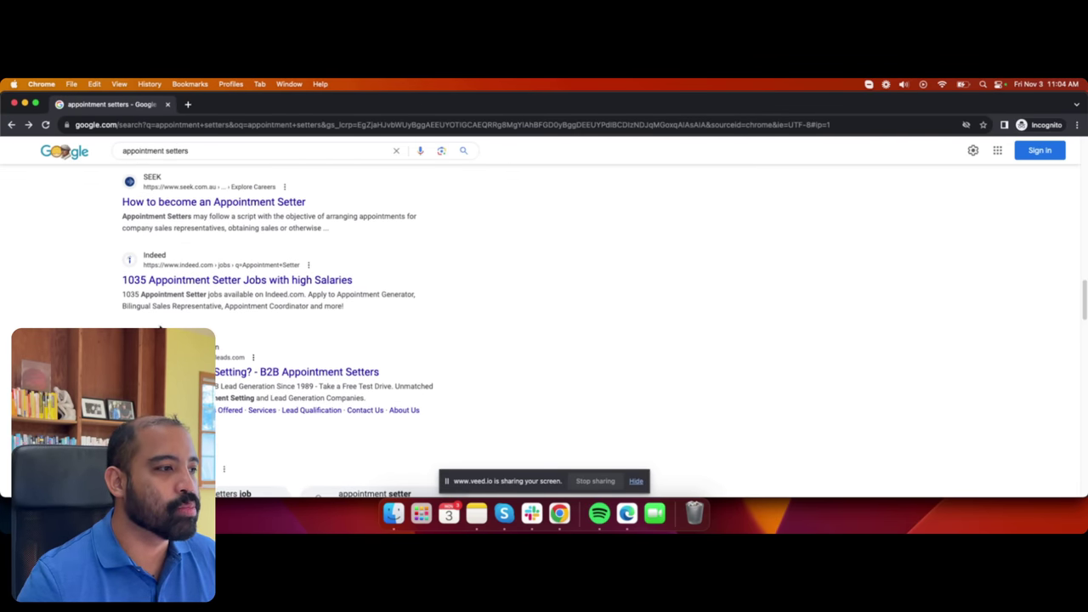
pyautogui.moveTo(159, 327); pyautogui.dragTo(213, 344)
pyautogui.click(217, 344)
pyautogui.click(293, 441)
pyautogui.click(213, 345)
pyautogui.click(137, 327)
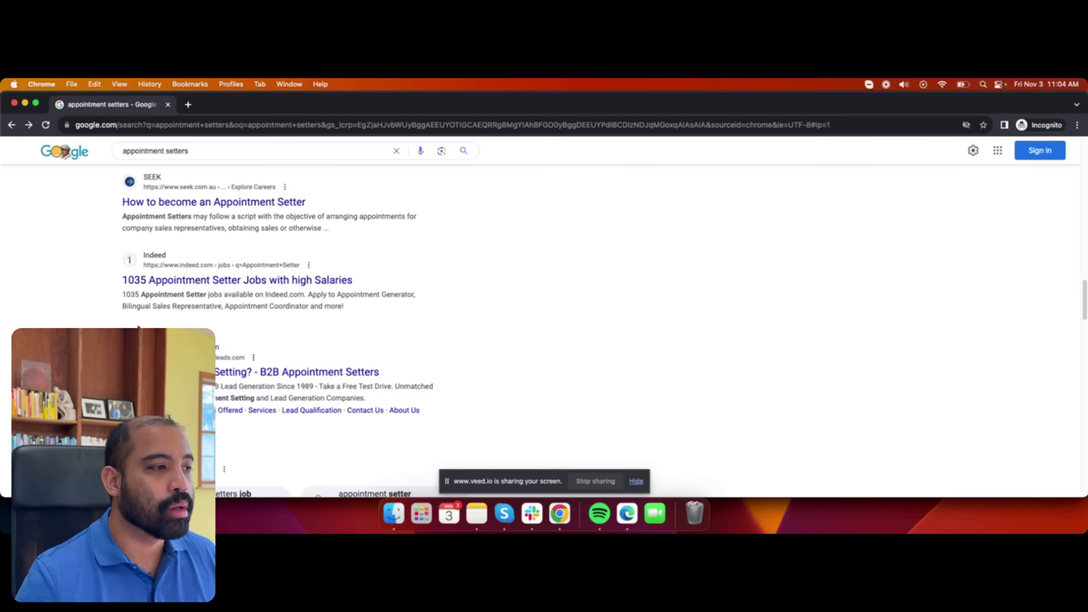
# Find the Stealth Agents result again, look over its appointment setters landing page, and return to the search results.
pyautogui.scroll(15, 460, 356)
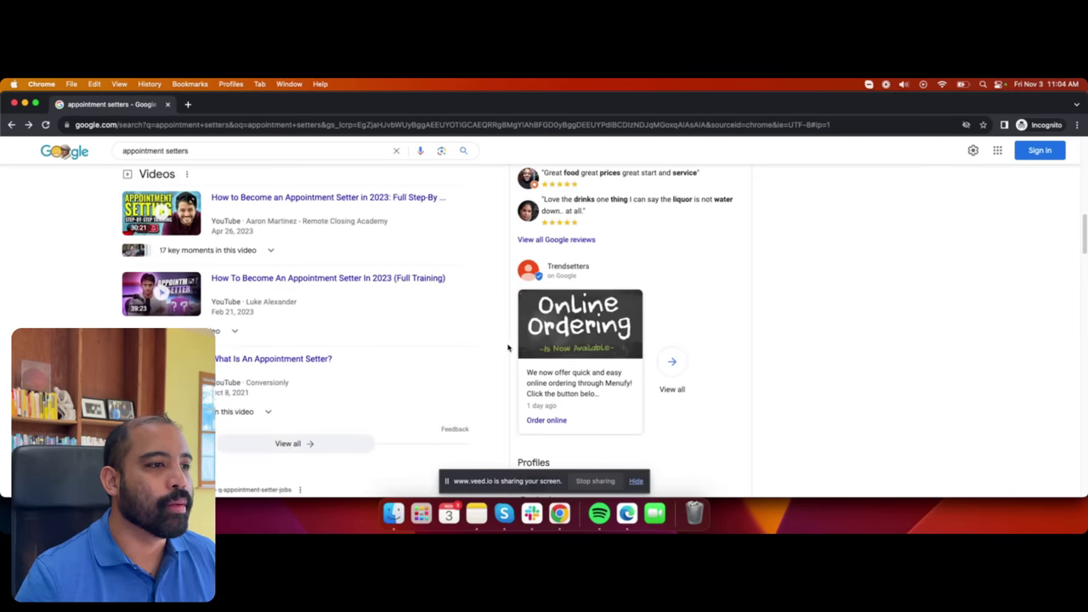
pyautogui.scroll(5, 490, 340)
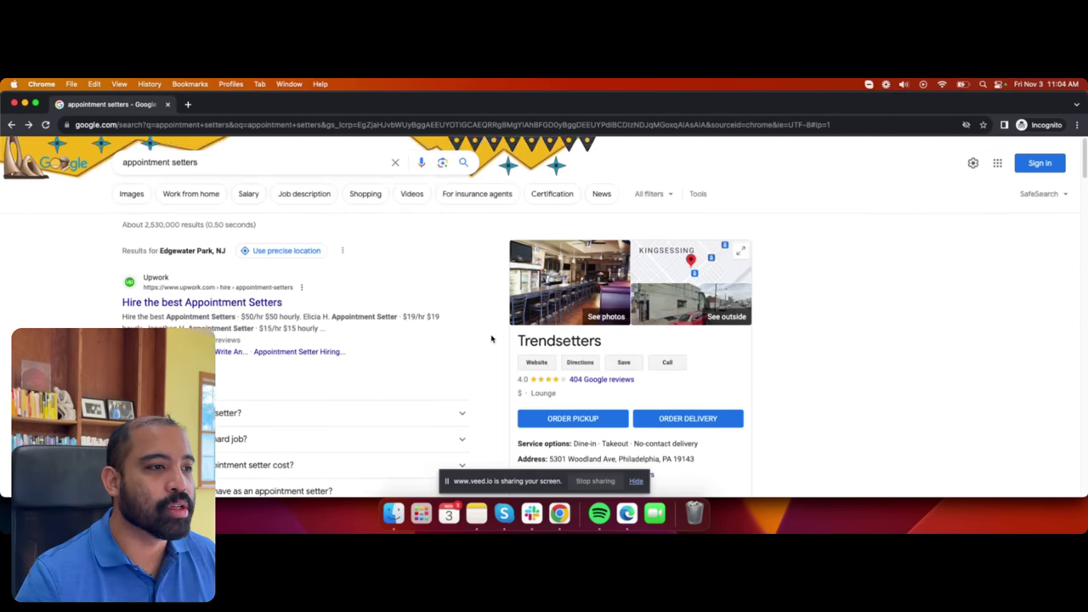
pyautogui.scroll(-10, 491, 338)
pyautogui.scroll(-3, 491, 338)
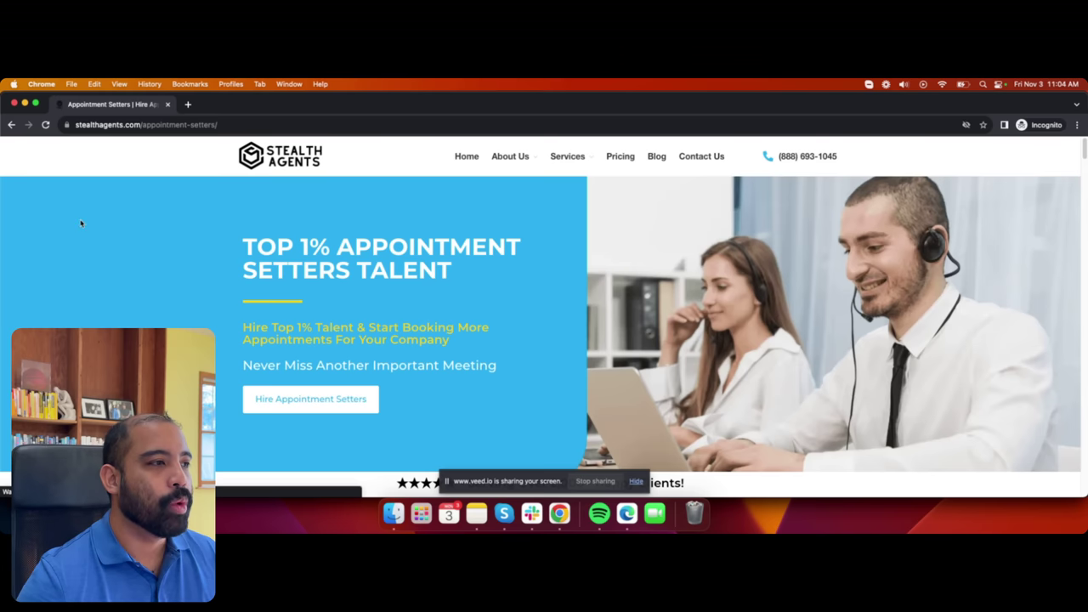
pyautogui.scroll(-3, 111, 281)
pyautogui.scroll(-6, 112, 279)
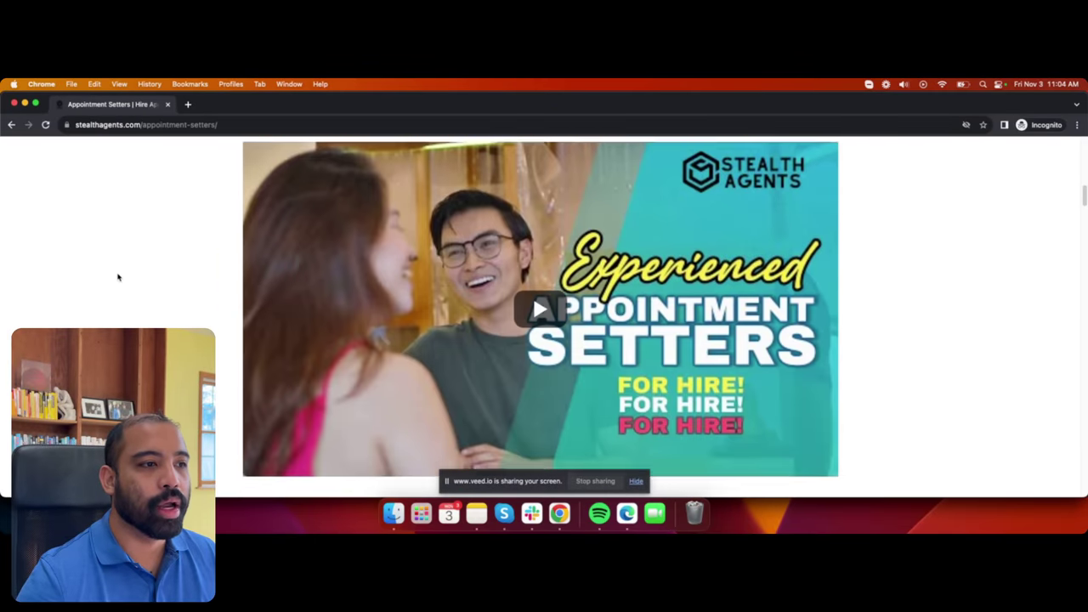
pyautogui.scroll(6, 116, 276)
pyautogui.scroll(3, 116, 277)
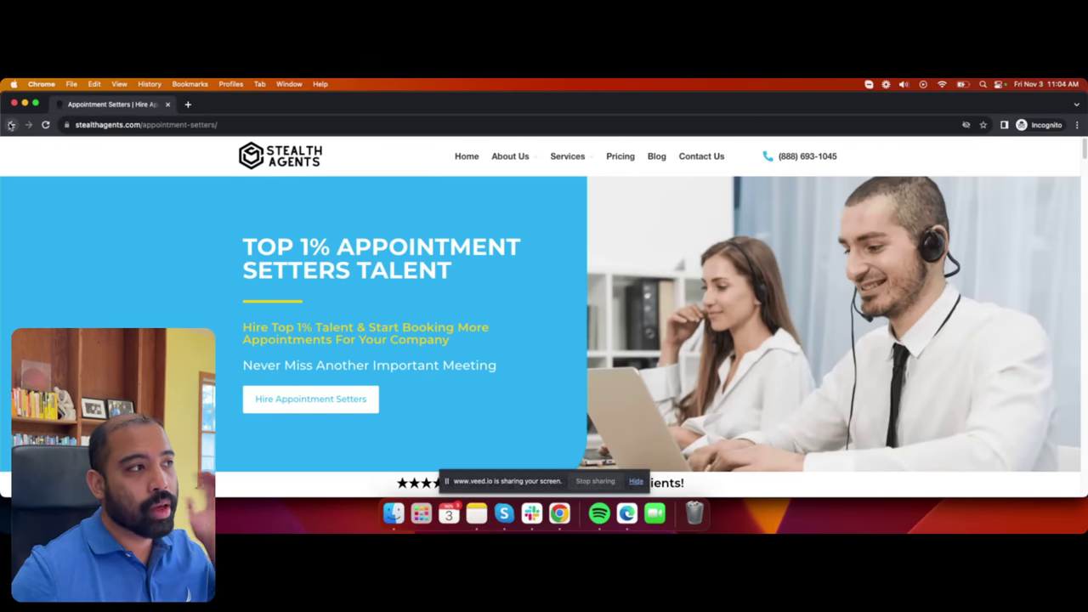
pyautogui.click(11, 125)
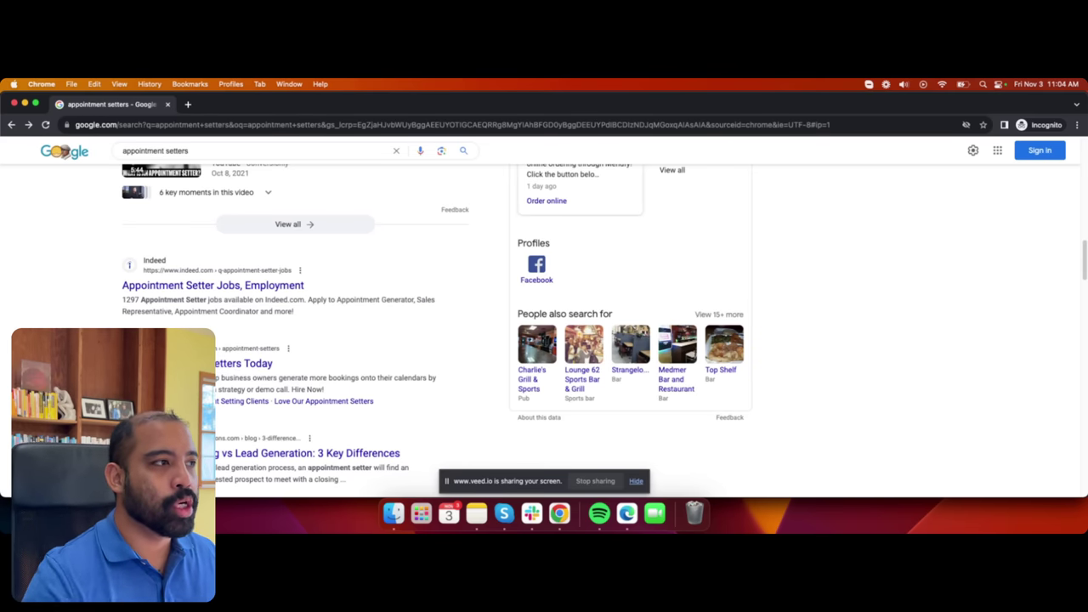
# Compare the Stealth Agents listing's place on the page with the competing Upwork, ZipRecruiter and Indeed results.
pyautogui.scroll(15, 544, 323)
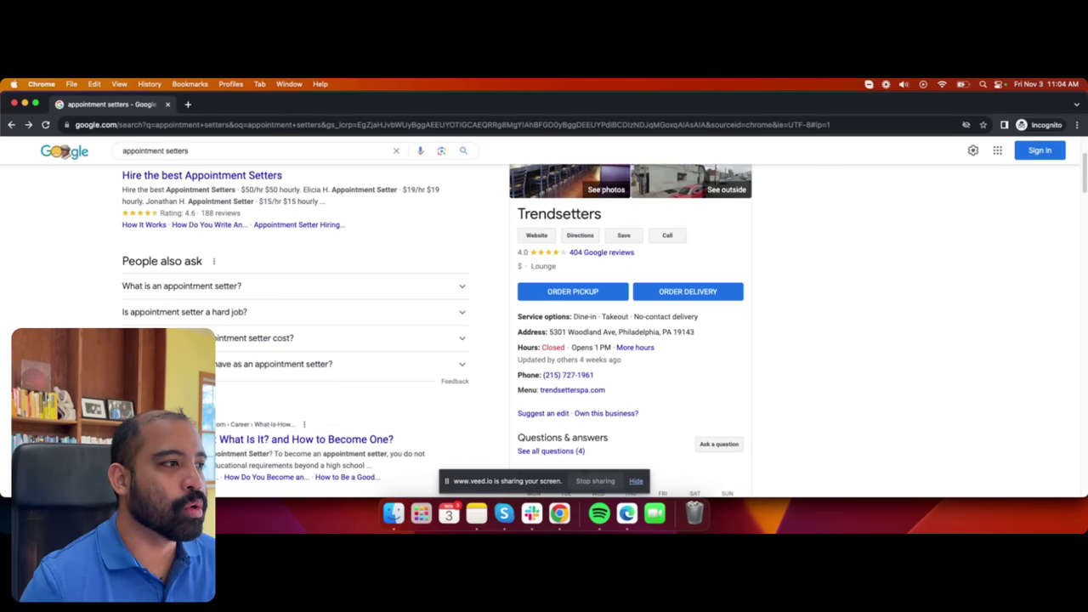
pyautogui.scroll(-8, 73, 296)
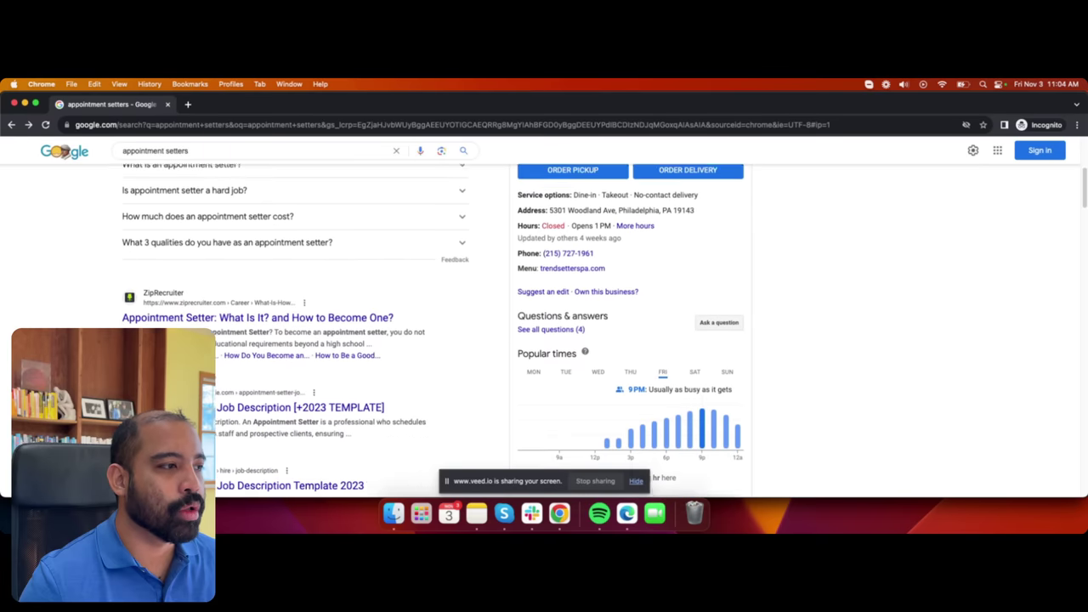
pyautogui.scroll(5, 81, 326)
pyautogui.scroll(2, 81, 326)
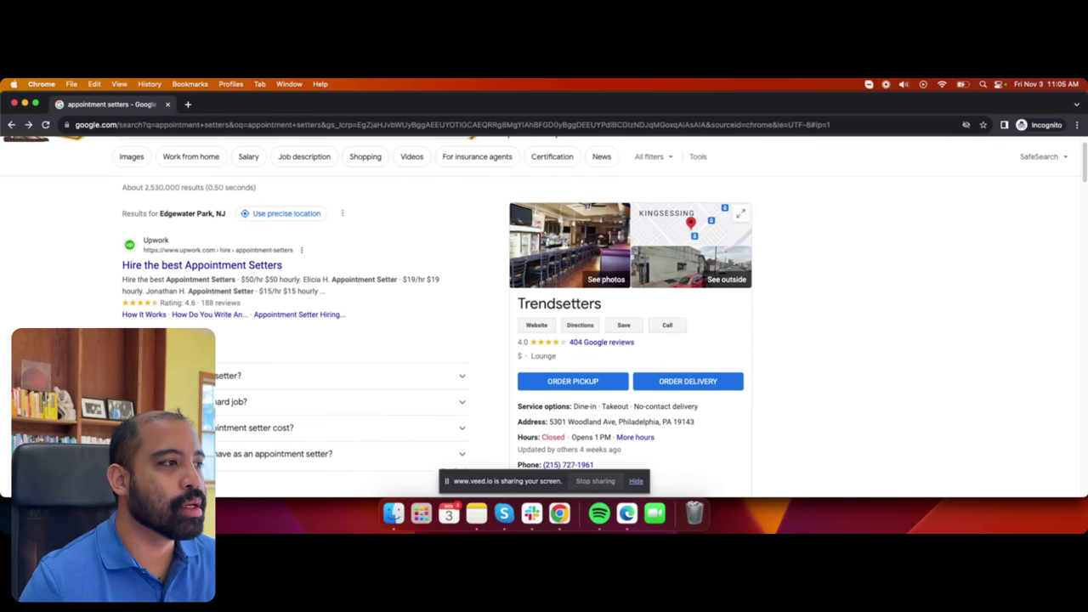
pyautogui.scroll(-10, 93, 324)
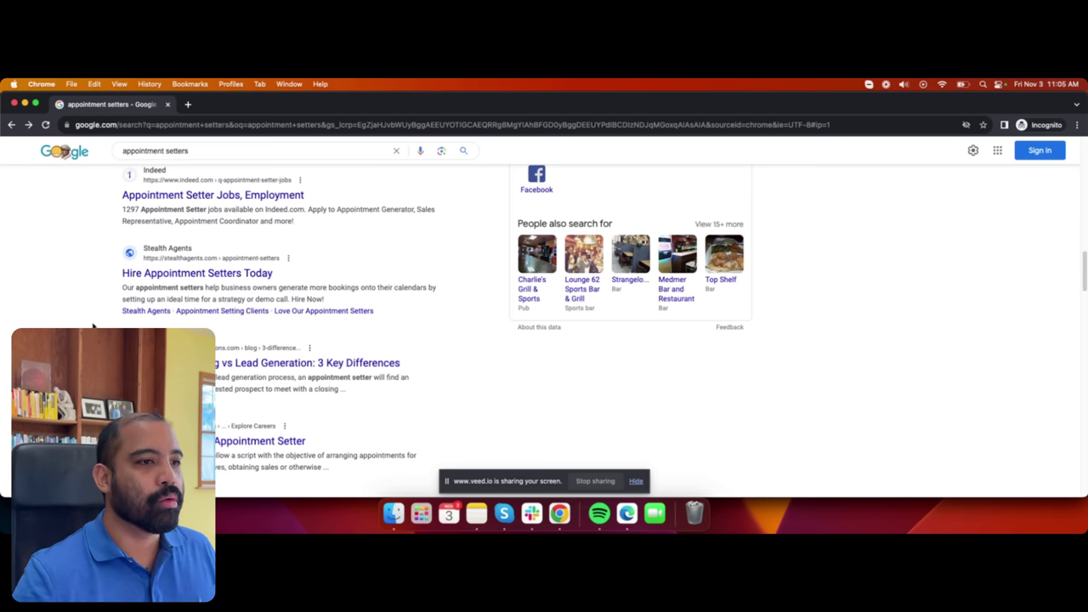
# Switch to the Ahrefs overview of stealthagents.com and highlight the organic traffic and referring domains metrics.
pyautogui.press('super+grave')
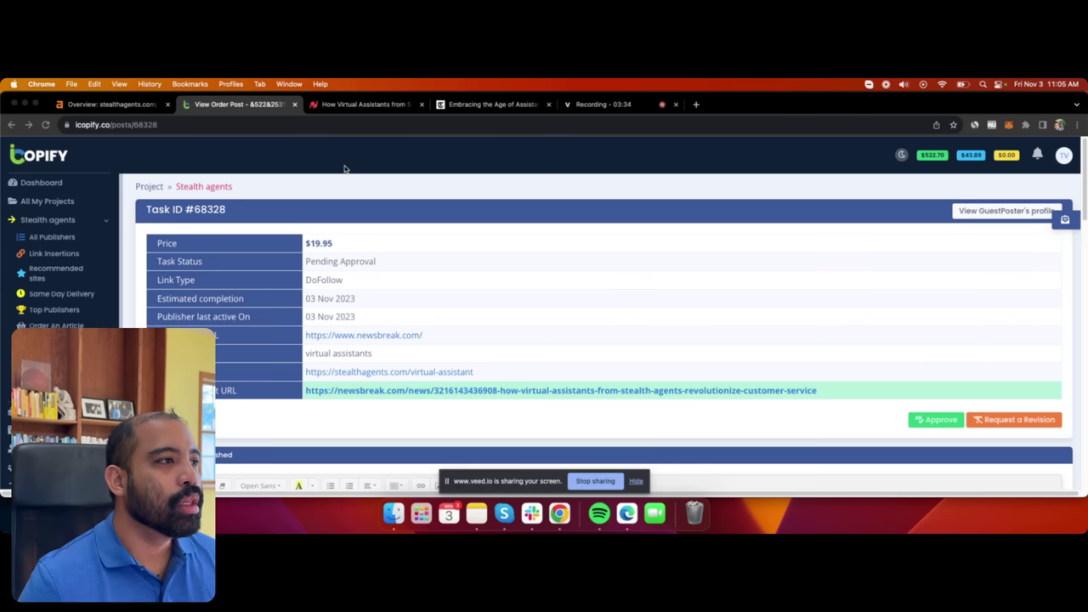
pyautogui.click(126, 106)
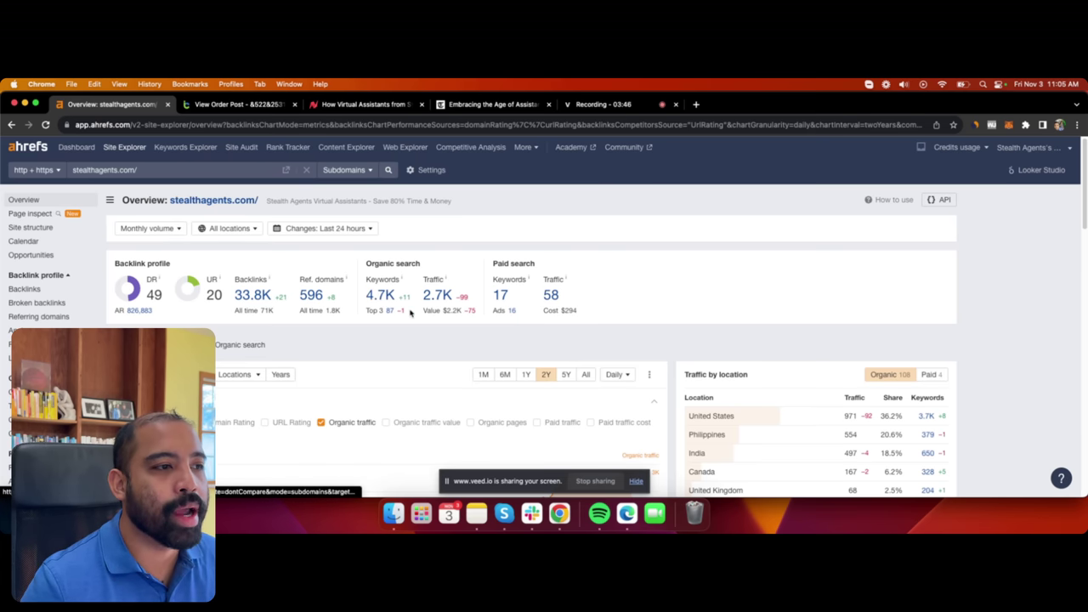
pyautogui.moveTo(423, 277)
pyautogui.mouseDown()
pyautogui.moveTo(475, 316)
pyautogui.moveTo(429, 272)
pyautogui.mouseUp()
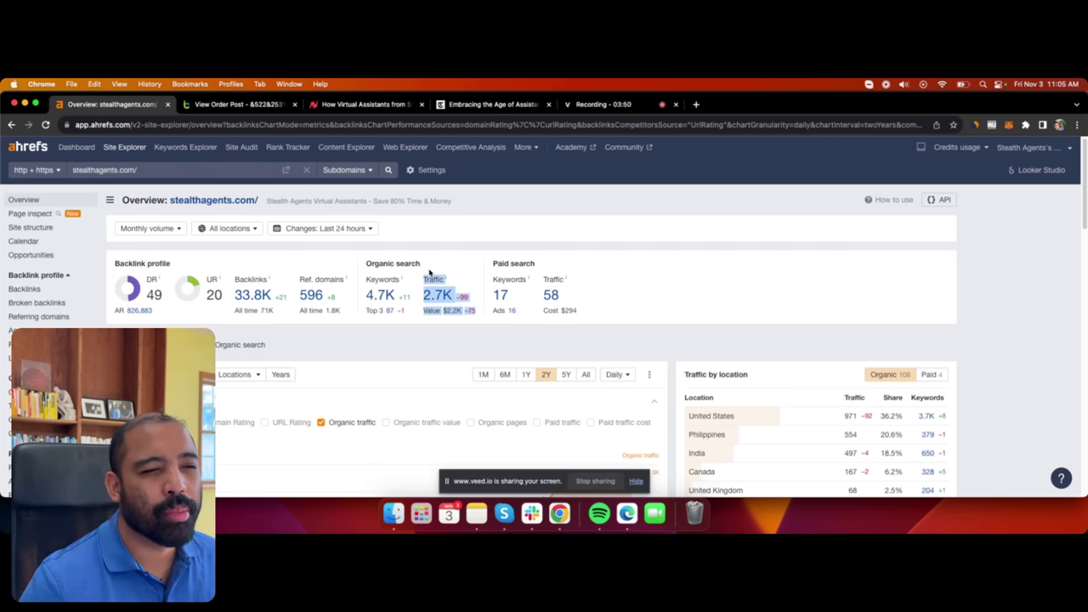
pyautogui.click(689, 328)
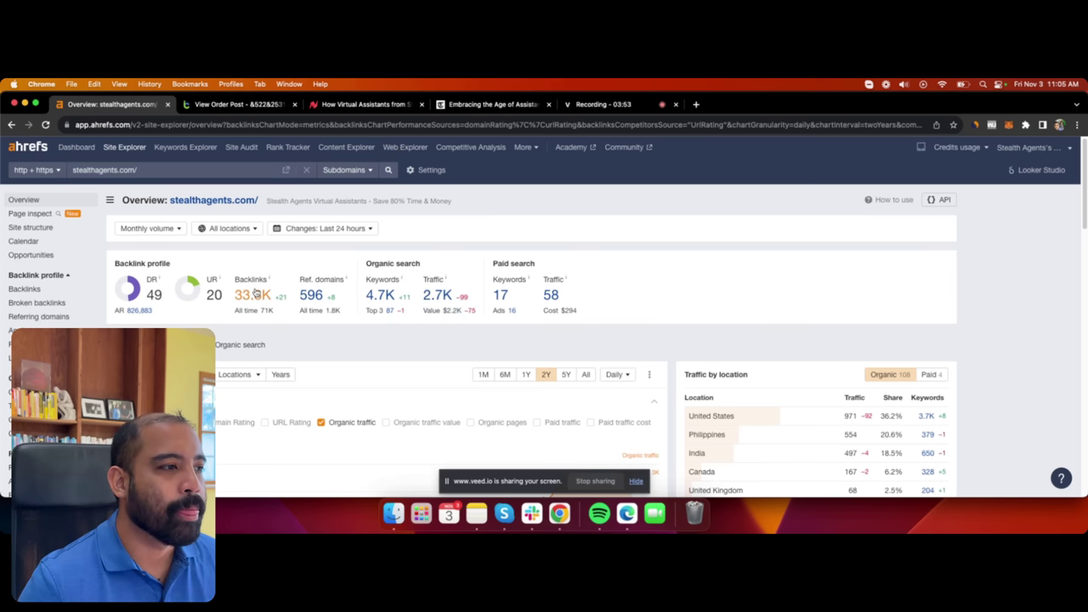
pyautogui.moveTo(297, 281)
pyautogui.mouseDown()
pyautogui.moveTo(347, 311)
pyautogui.moveTo(294, 275)
pyautogui.mouseUp()
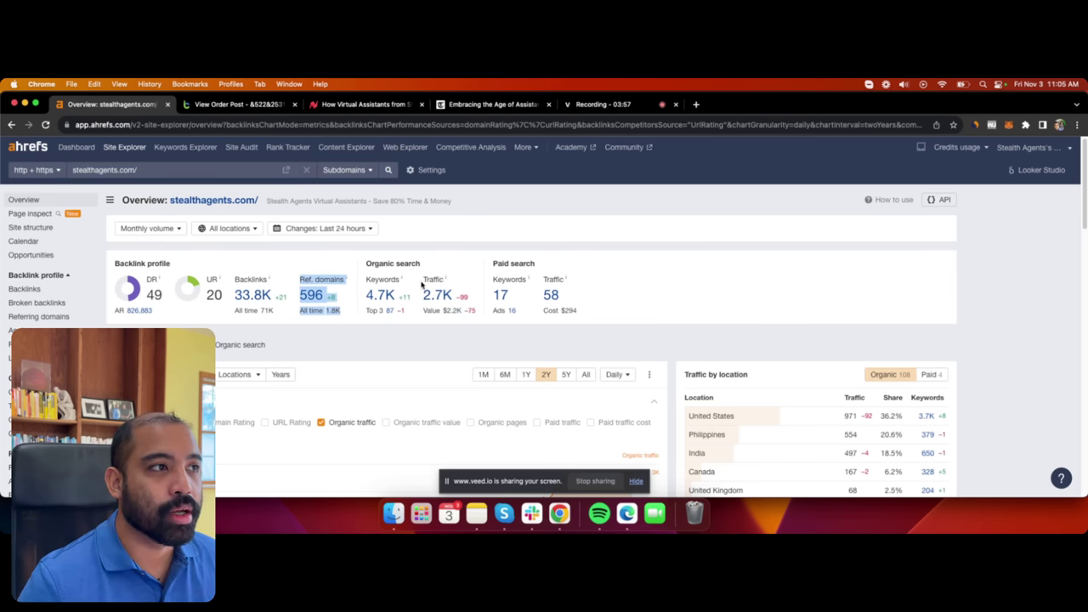
# Revisit the published timebusinessnews.com and Newsbreak articles, and return to the Ahrefs overview of stealthagents.com.
pyautogui.click(357, 103)
pyautogui.click(467, 105)
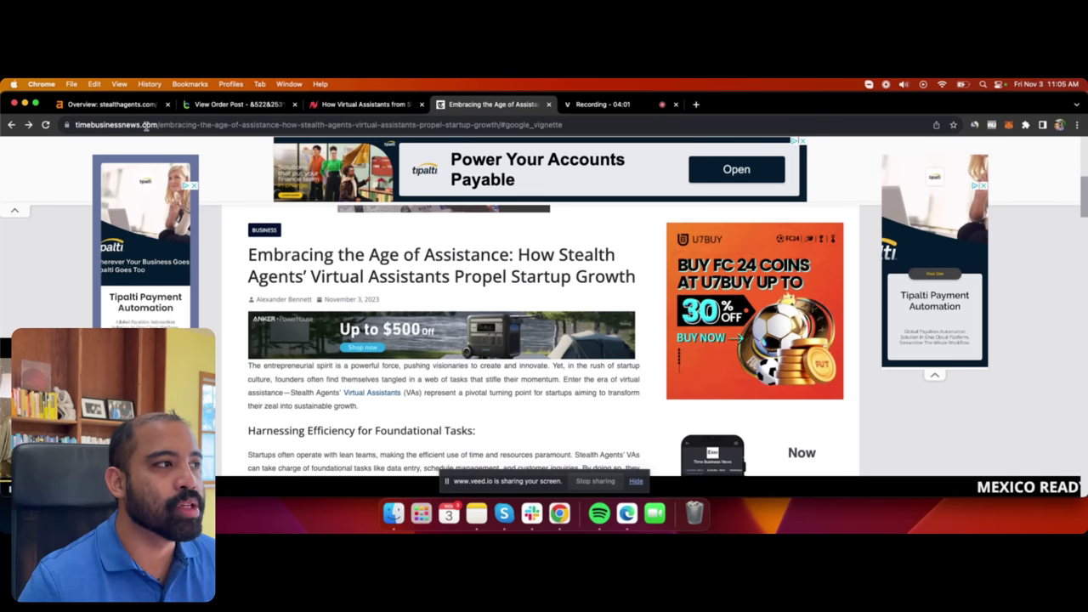
pyautogui.click(366, 104)
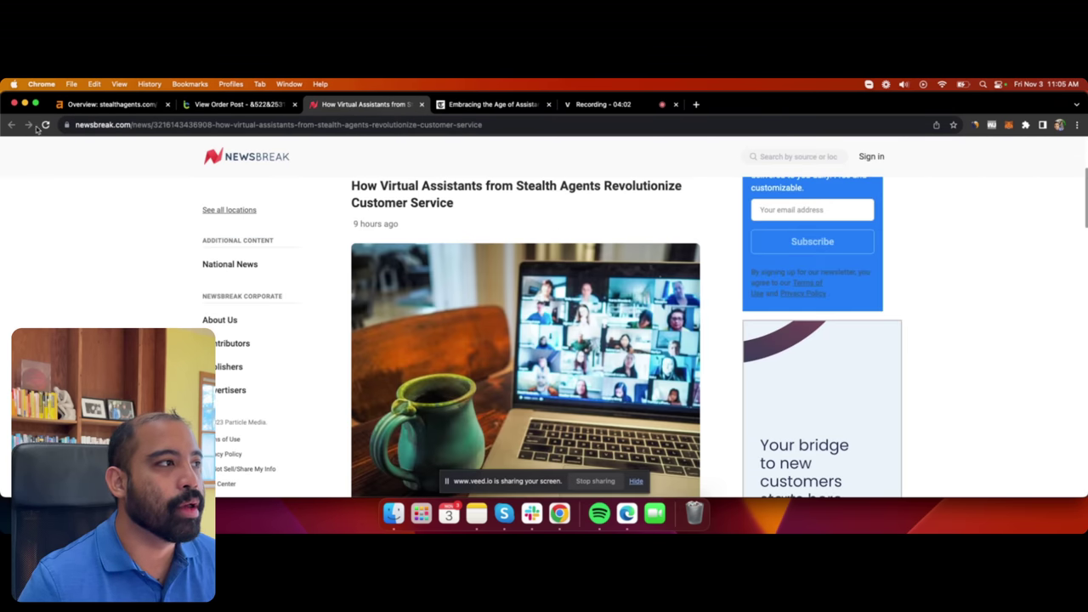
pyautogui.click(115, 106)
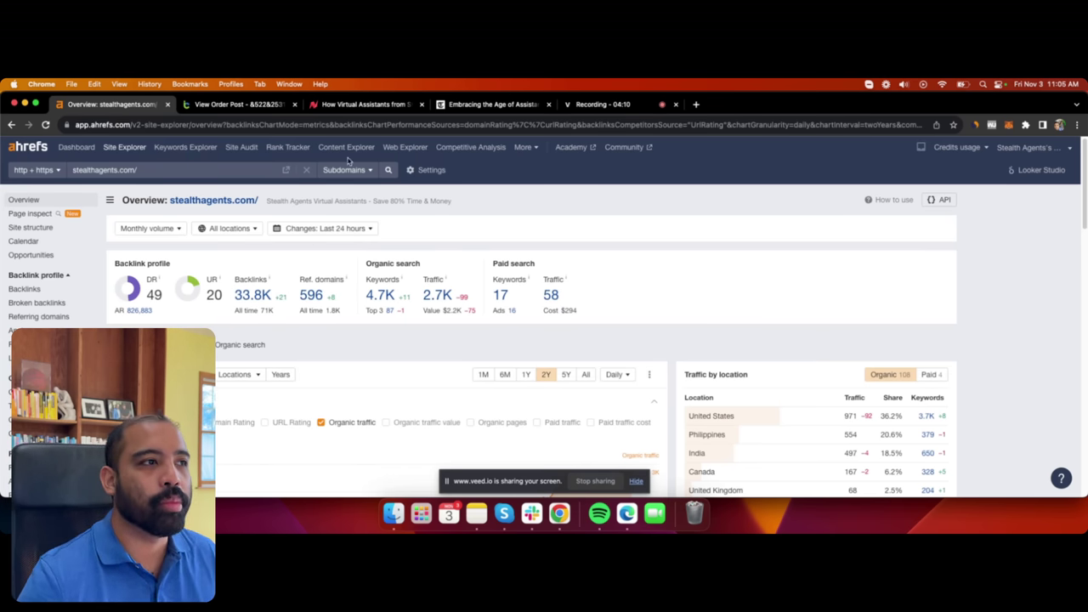
pyautogui.click(348, 104)
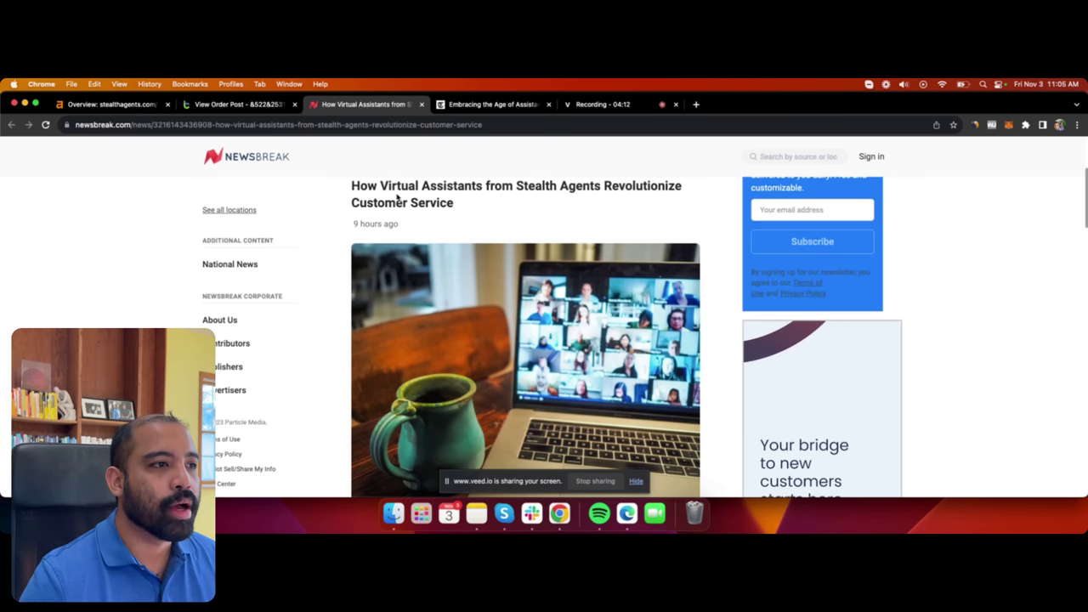
pyautogui.click(112, 105)
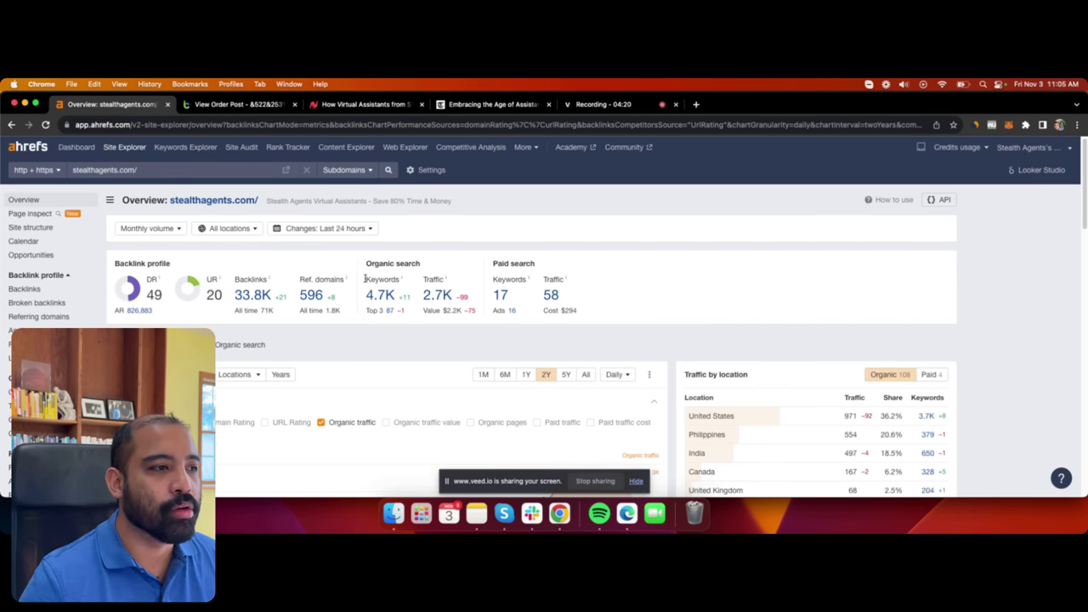
# Highlight the organic keywords metric, clear the highlight, and examine the two-year organic traffic performance chart.
pyautogui.moveTo(365, 278)
pyautogui.mouseDown()
pyautogui.moveTo(408, 311)
pyautogui.moveTo(358, 277)
pyautogui.mouseUp()
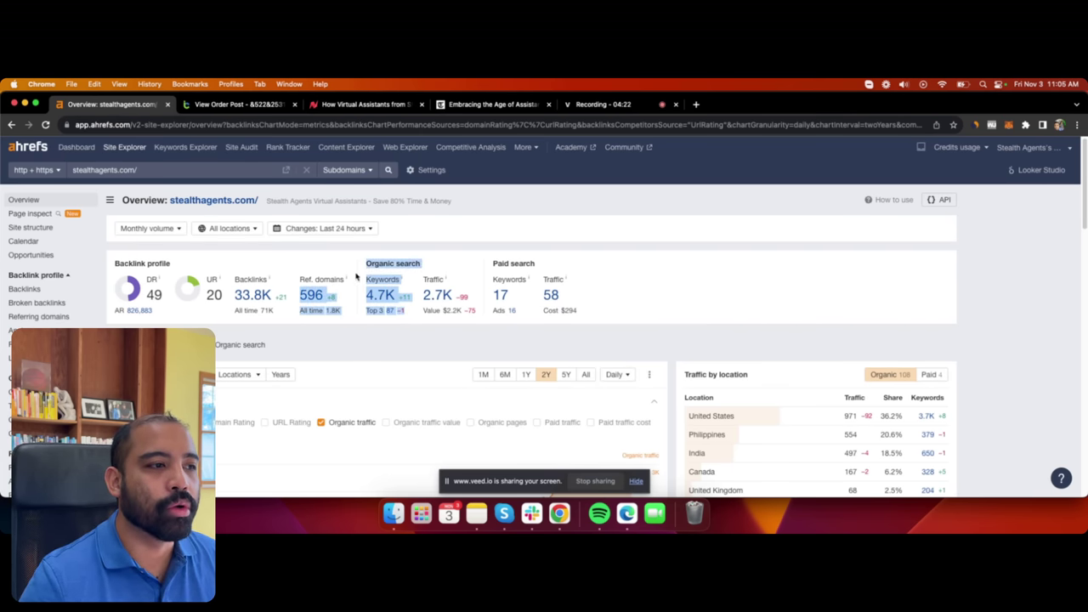
pyautogui.click(654, 345)
pyautogui.scroll(-2, 669, 349)
pyautogui.scroll(-3, 669, 348)
pyautogui.scroll(2, 665, 344)
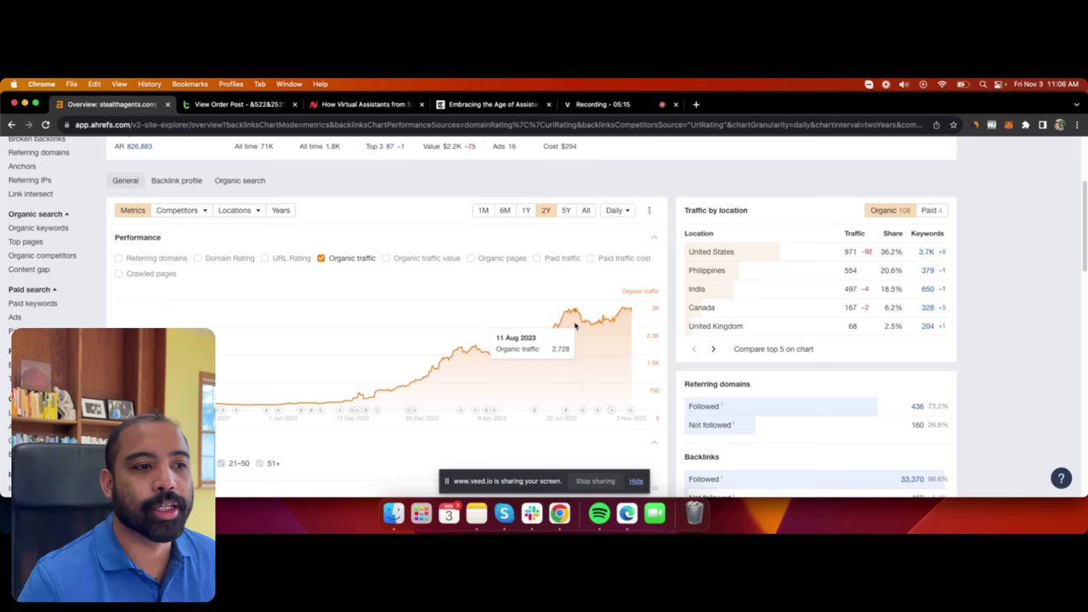
# Examine the organic keywords chart and backlinks breakdown in the stealthagents.com overview, and return to the summary metrics and traffic chart.
pyautogui.scroll(-5, 671, 327)
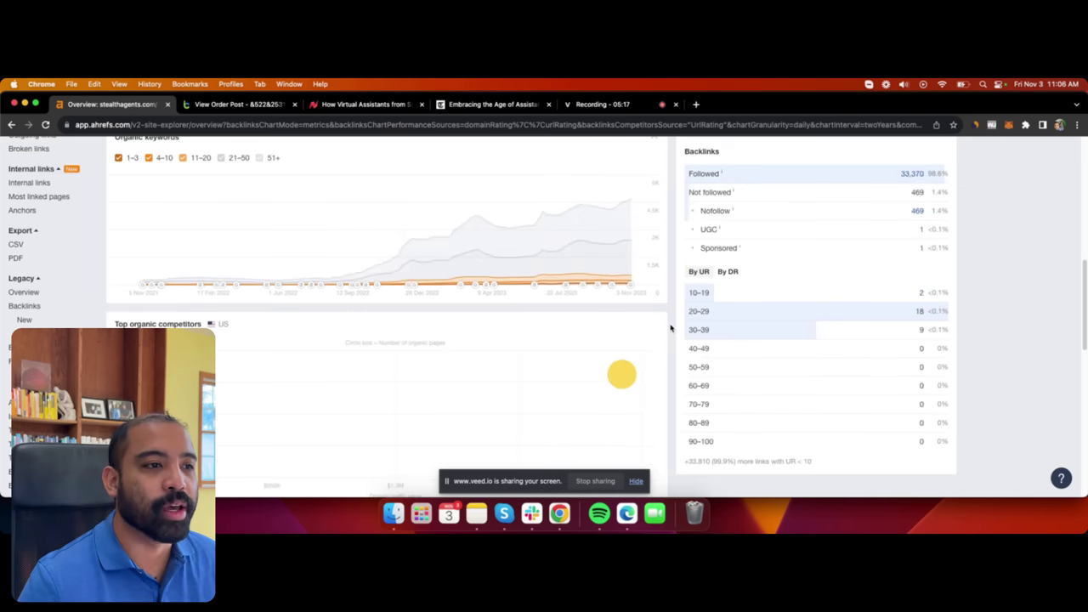
pyautogui.scroll(7, 671, 327)
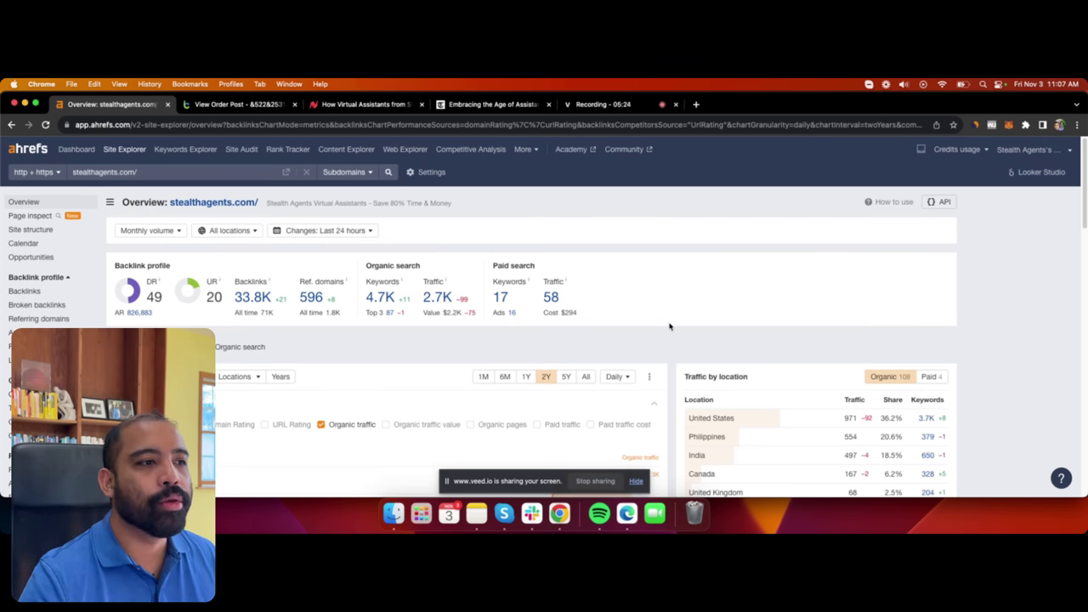
pyautogui.scroll(-2, 667, 322)
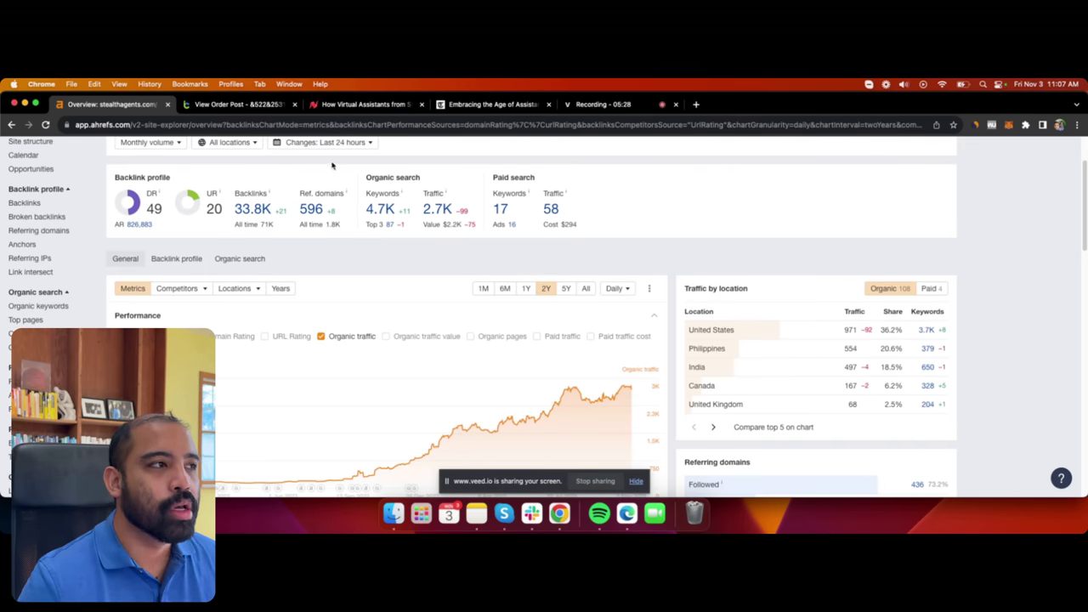
# Switch to iCopify, show its public home page, and open the buyer dashboard.
pyautogui.click(249, 106)
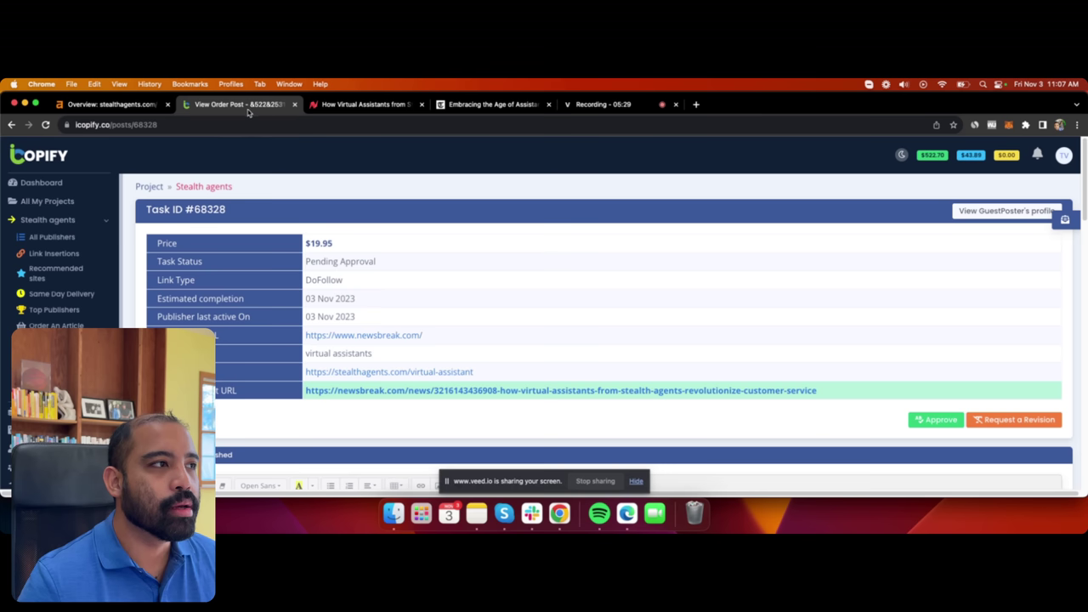
pyautogui.click(39, 155)
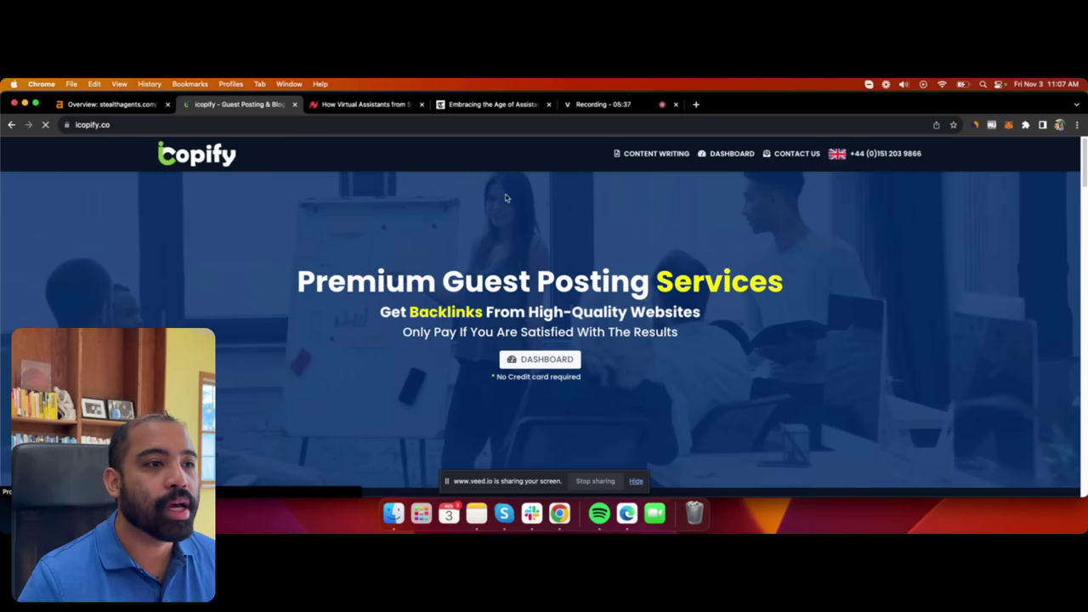
pyautogui.click(730, 155)
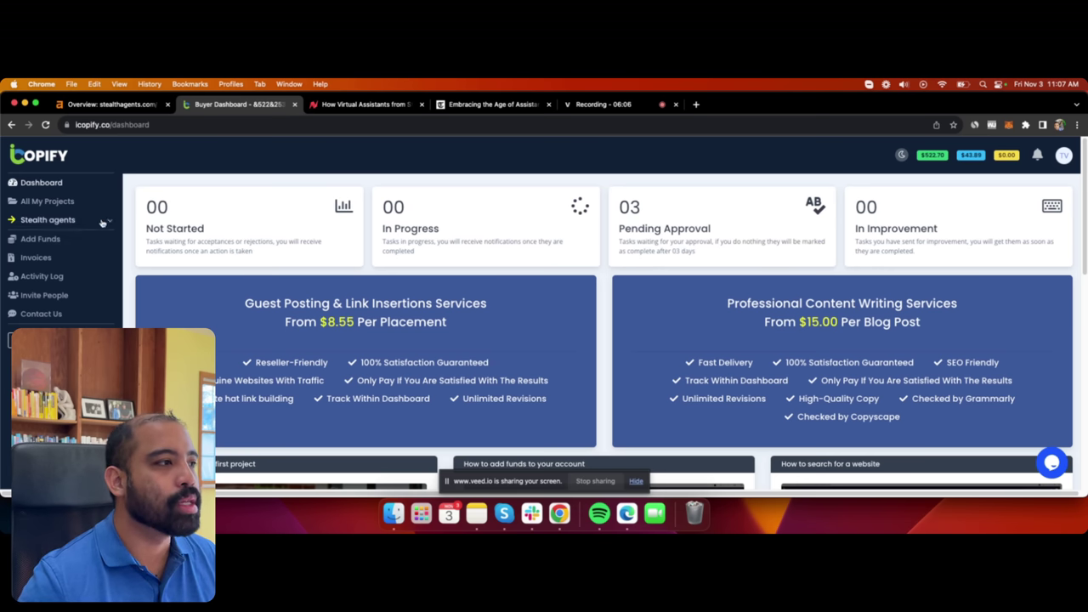
# Expand the Stealth agents project options, and open the Invite People page to review its referral commission offer.
pyautogui.click(47, 219)
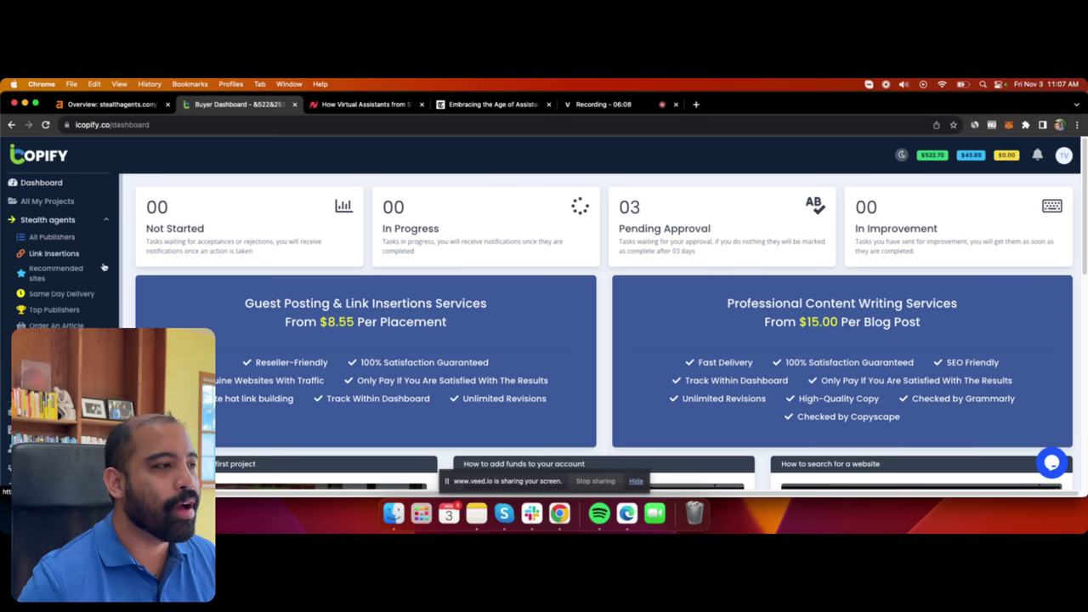
pyautogui.scroll(-2, 68, 270)
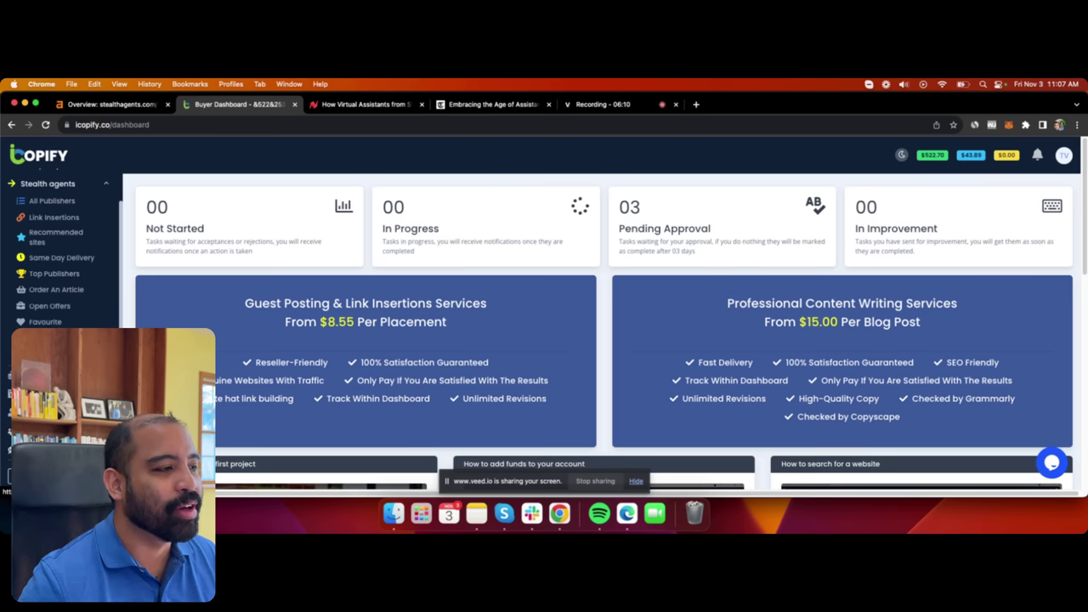
pyautogui.click(44, 396)
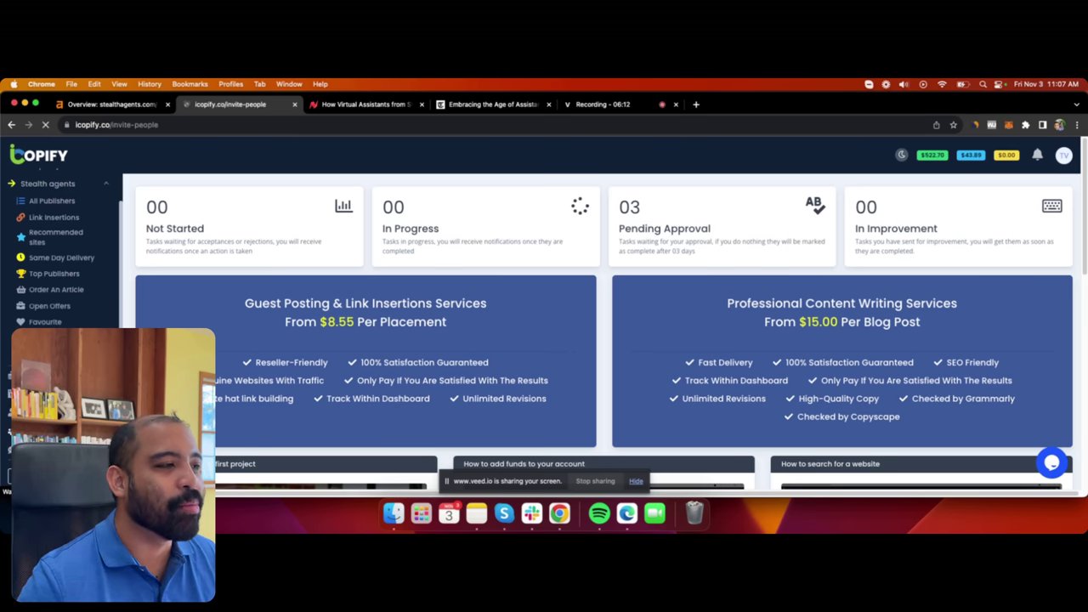
pyautogui.scroll(-3, 196, 317)
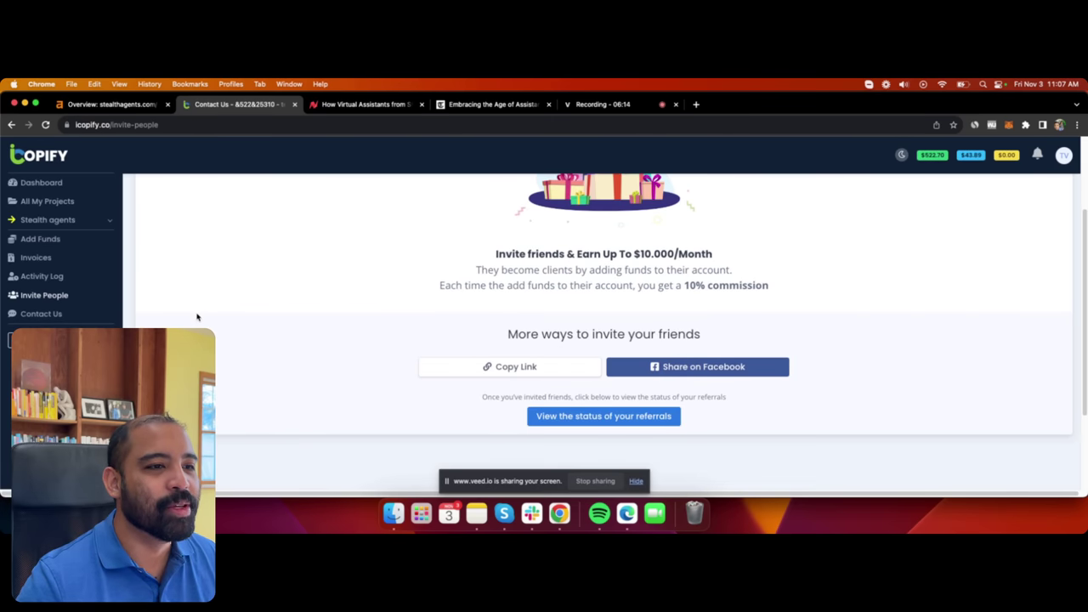
pyautogui.scroll(3, 301, 255)
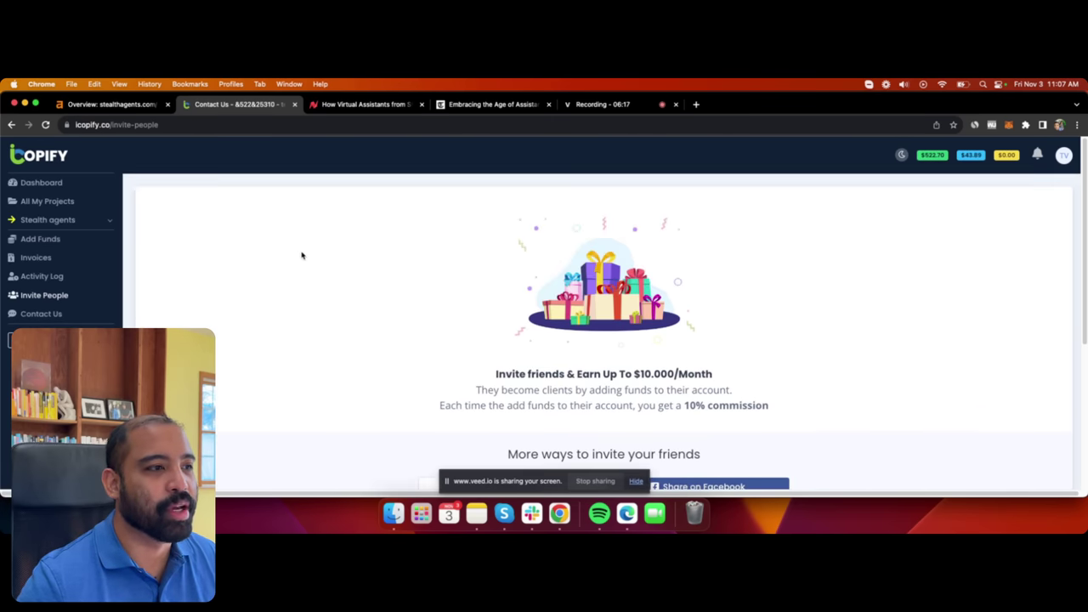
# Open all publishers for the Stealth agents project and examine the search filters and the website listings with traffic, DR and price.
pyautogui.click(56, 221)
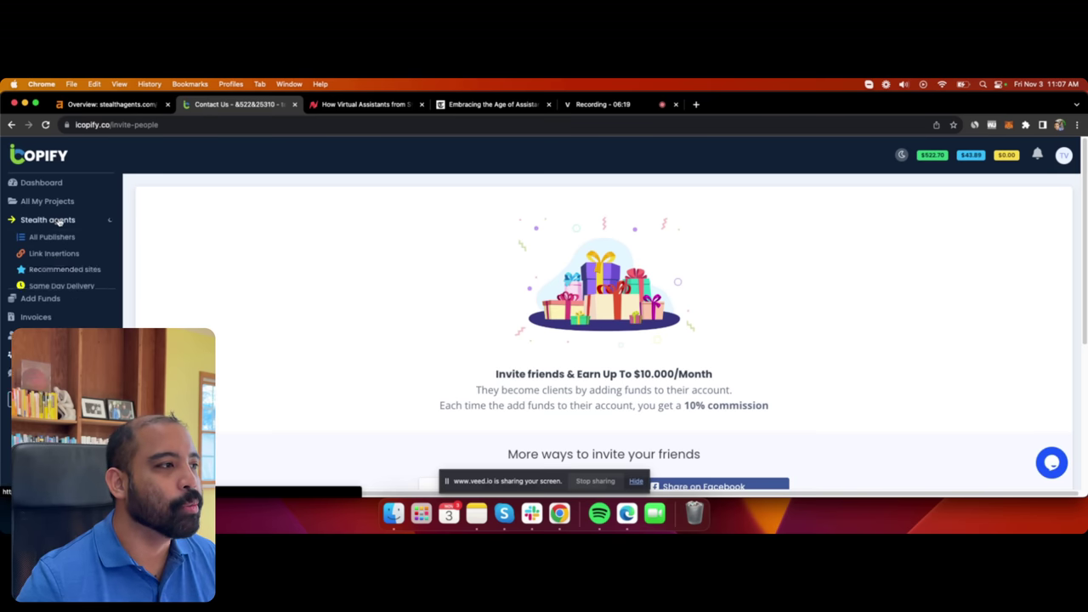
pyautogui.click(52, 236)
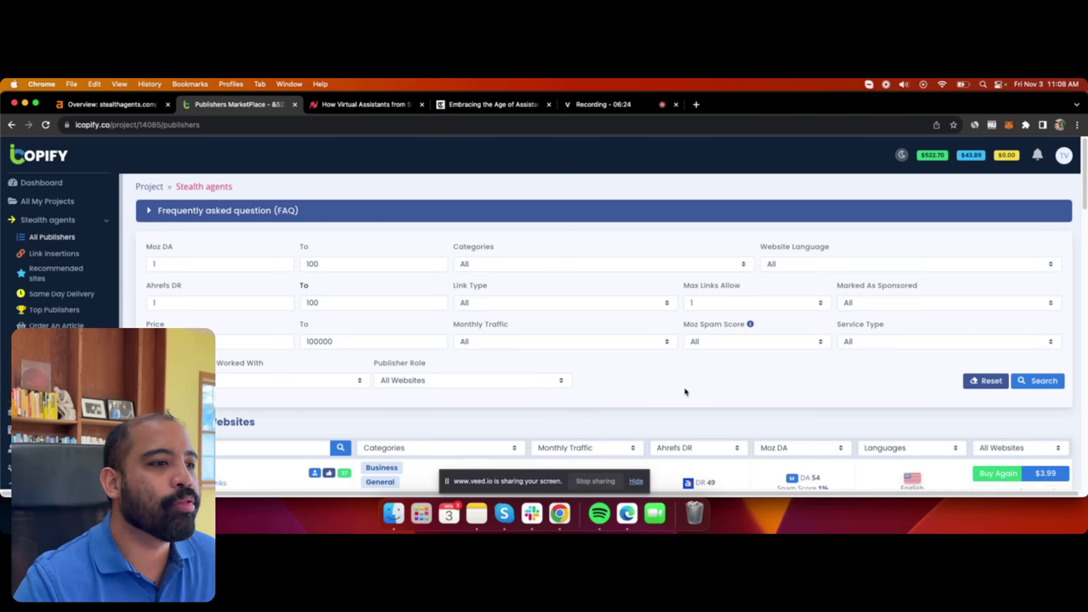
pyautogui.scroll(-3, 614, 363)
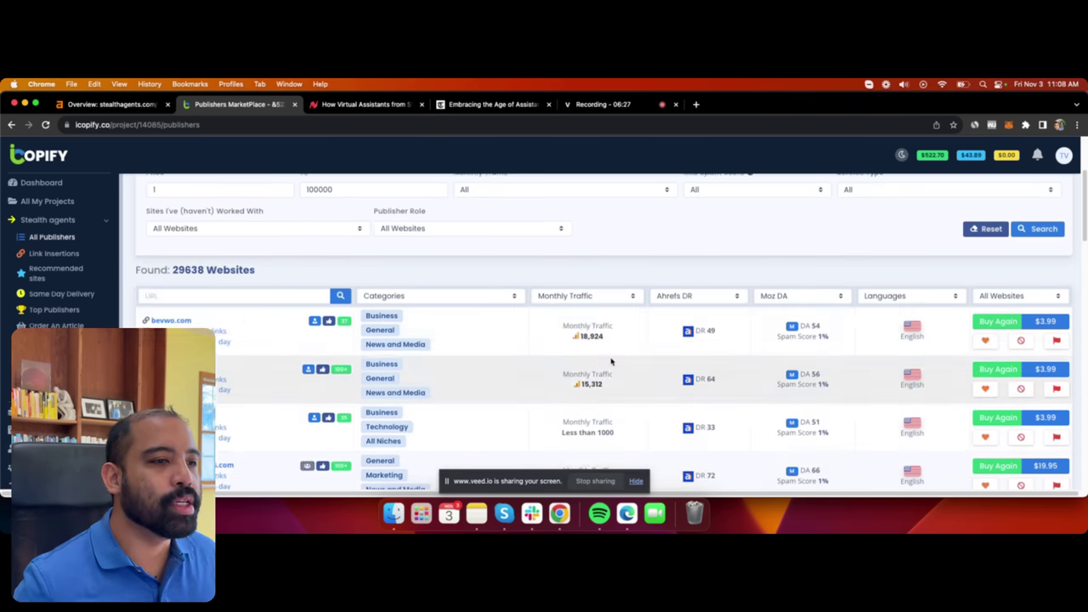
pyautogui.scroll(-1, 610, 361)
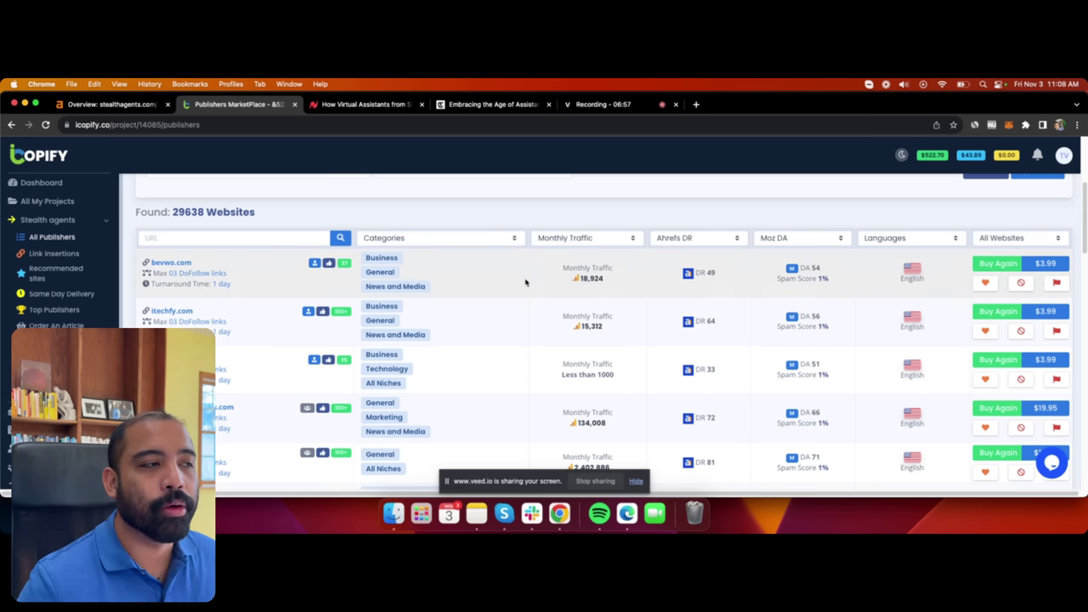
pyautogui.scroll(3, 459, 226)
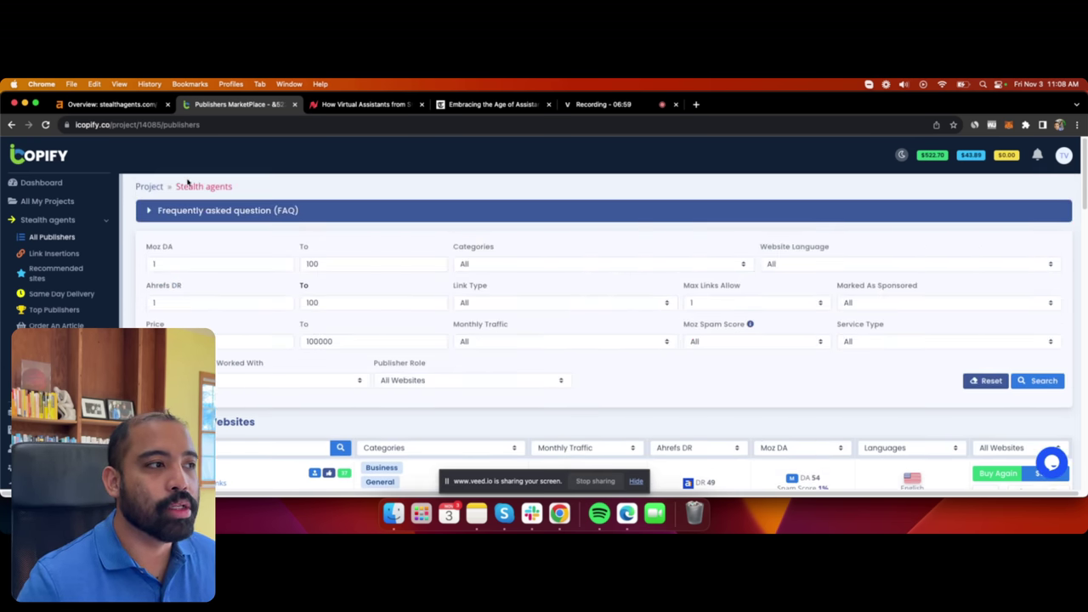
# Revisit the Ahrefs overview, and look through the Backlinks For Rankings spreadsheet, including a glance at its $20 Backlinks sheet.
pyautogui.click(115, 104)
pyautogui.scroll(3, 564, 252)
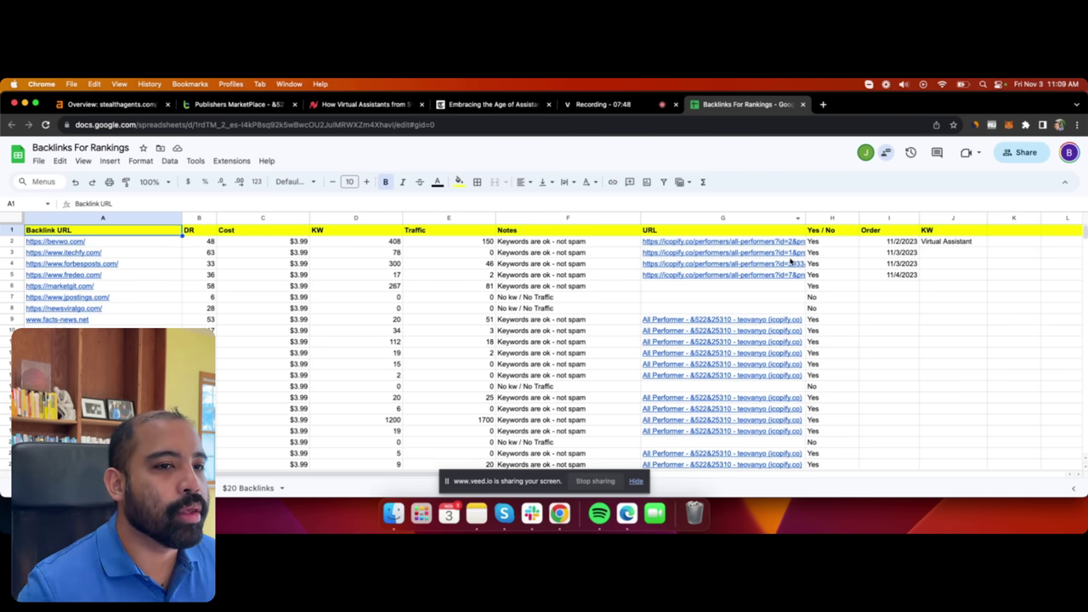
pyautogui.click(942, 331)
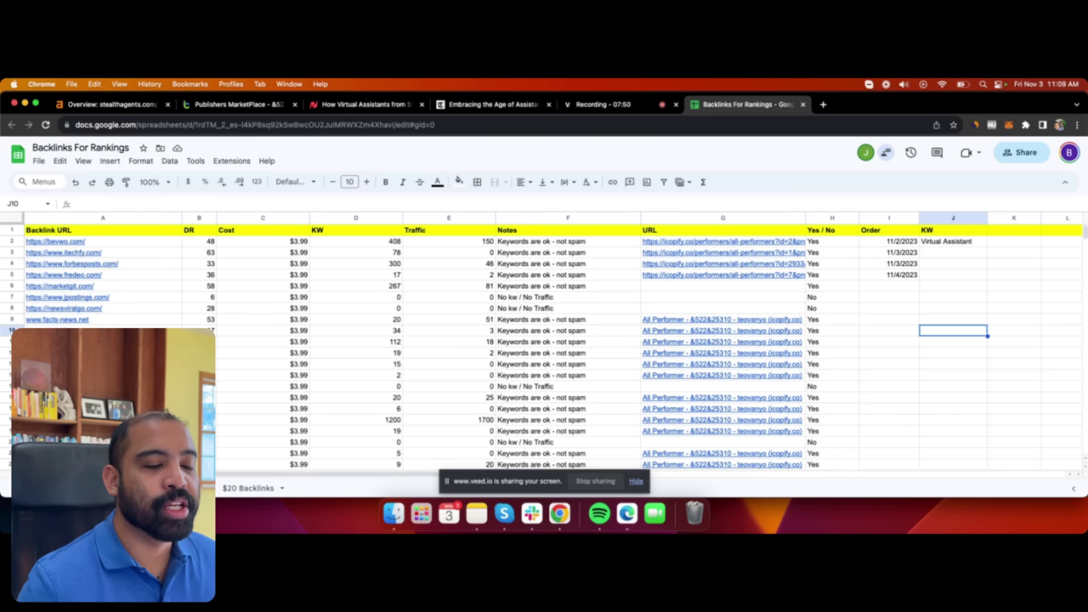
pyautogui.hotkey('alt', 'Down')
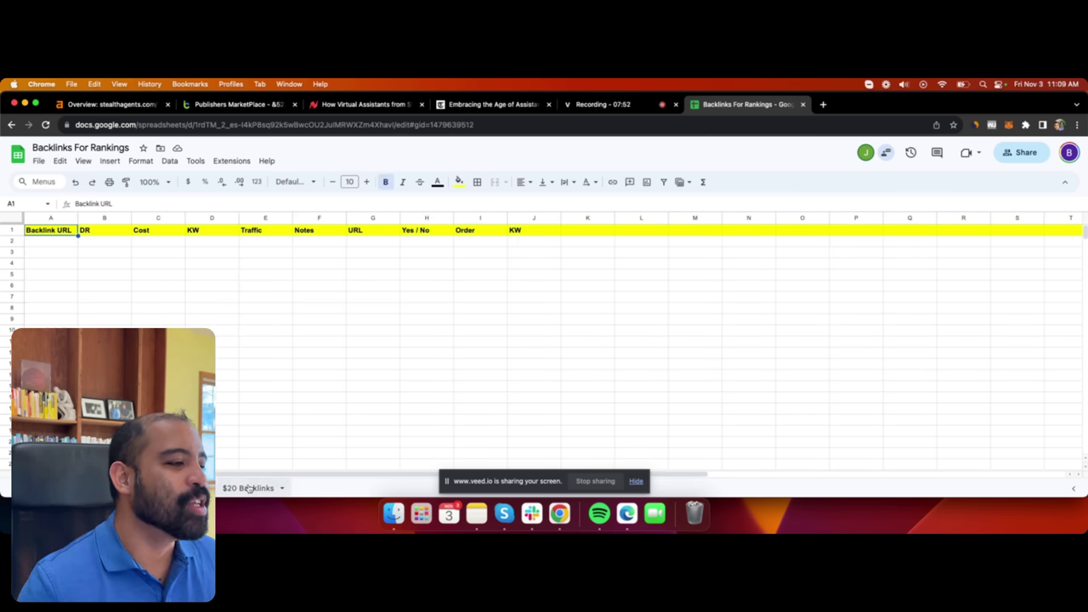
pyautogui.hotkey('alt', 'Up')
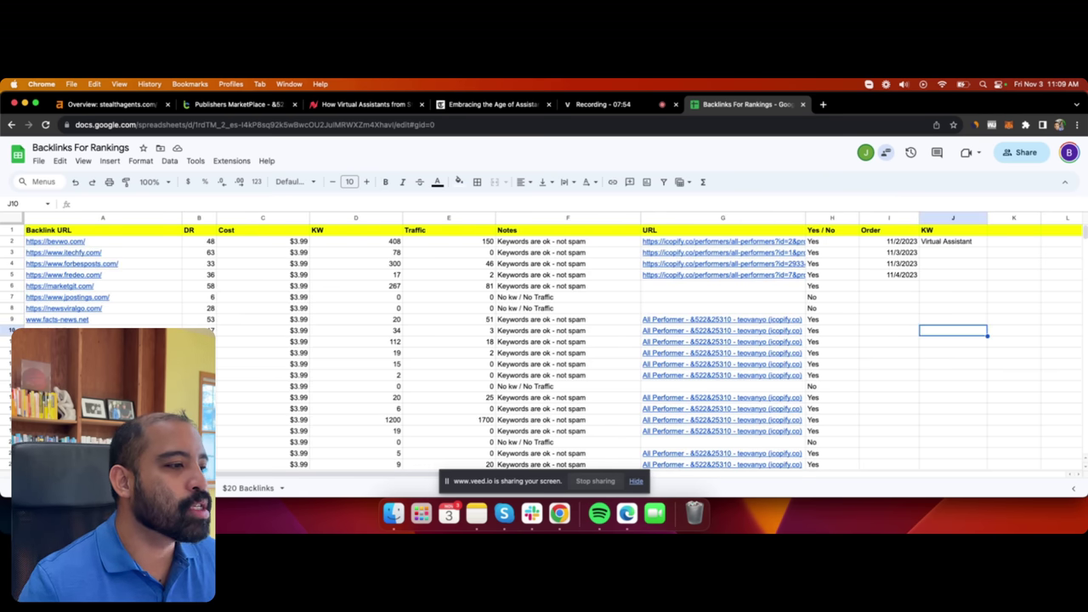
pyautogui.scroll(-3, 241, 365)
pyautogui.scroll(3, 241, 366)
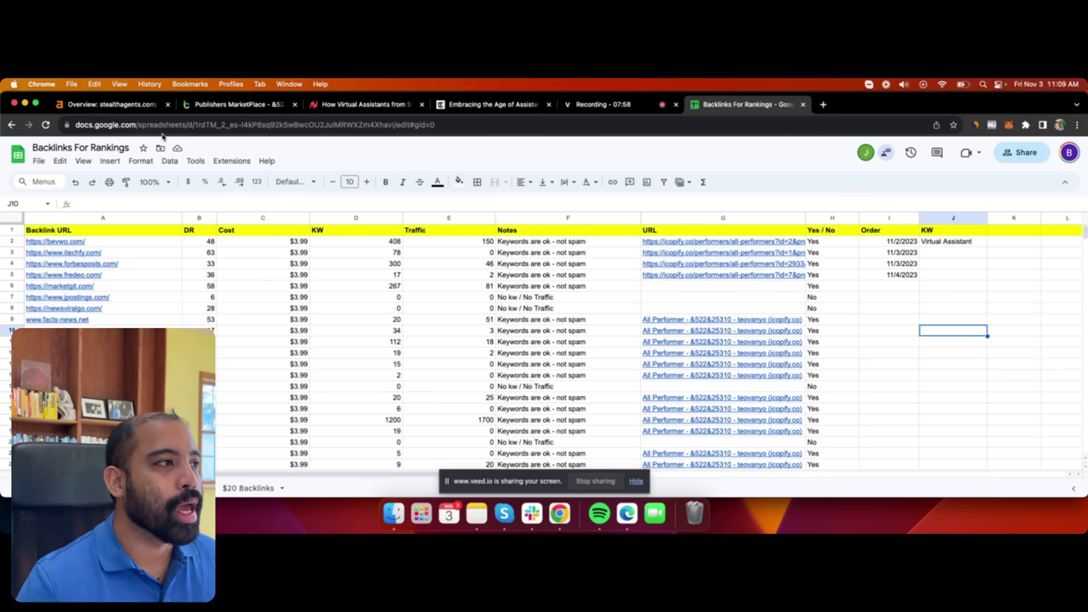
# Check the Ahrefs overview again, and highlight the backlink URL, cost and iCopify URL columns in the Backlinks For Rankings spreadsheet.
pyautogui.click(146, 105)
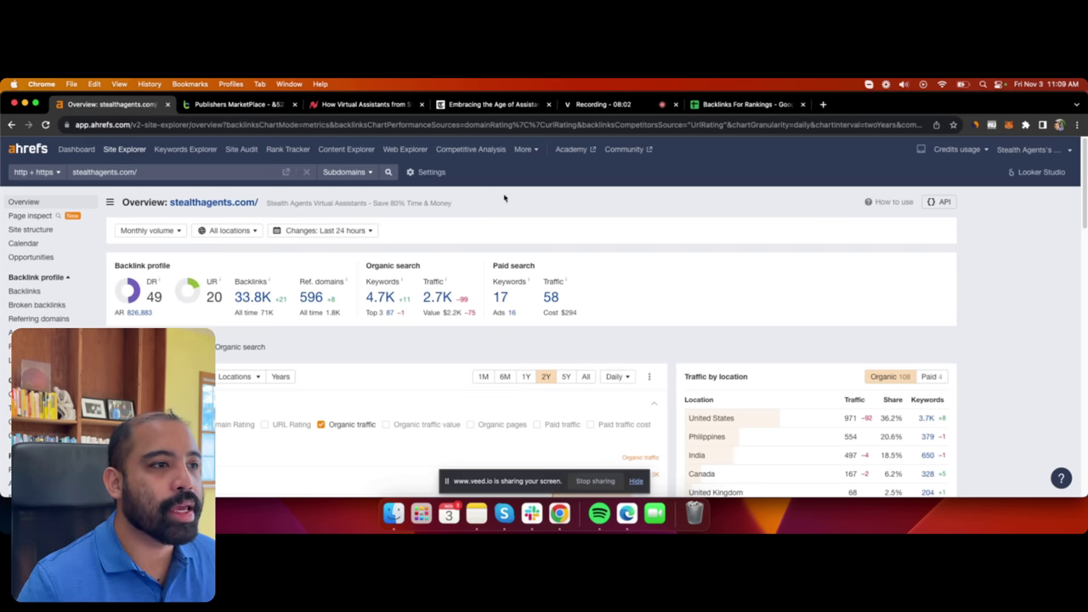
pyautogui.click(718, 105)
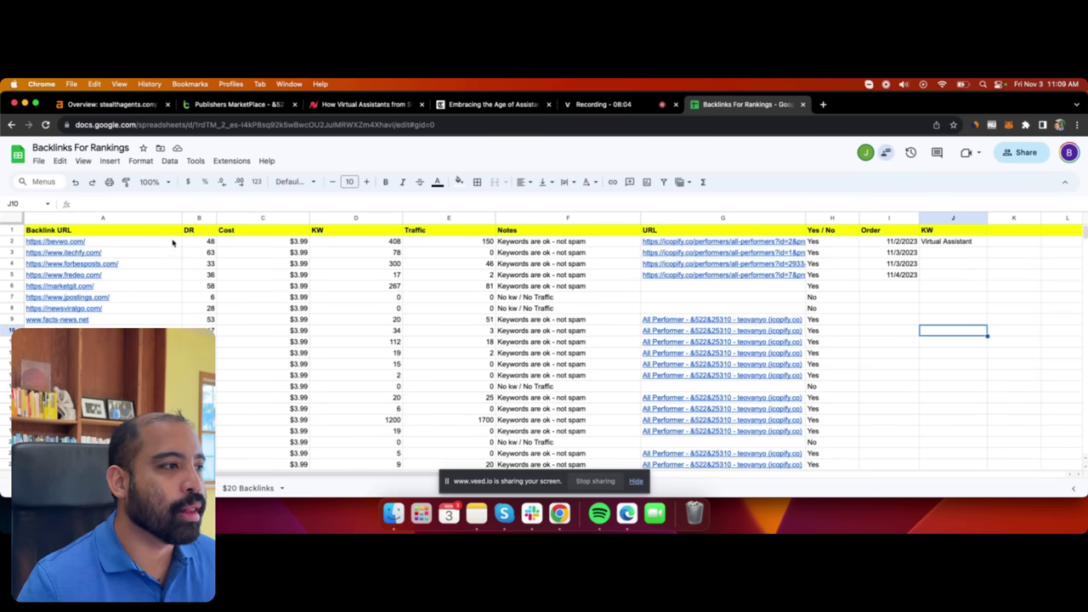
pyautogui.click(103, 218)
pyautogui.click(299, 321)
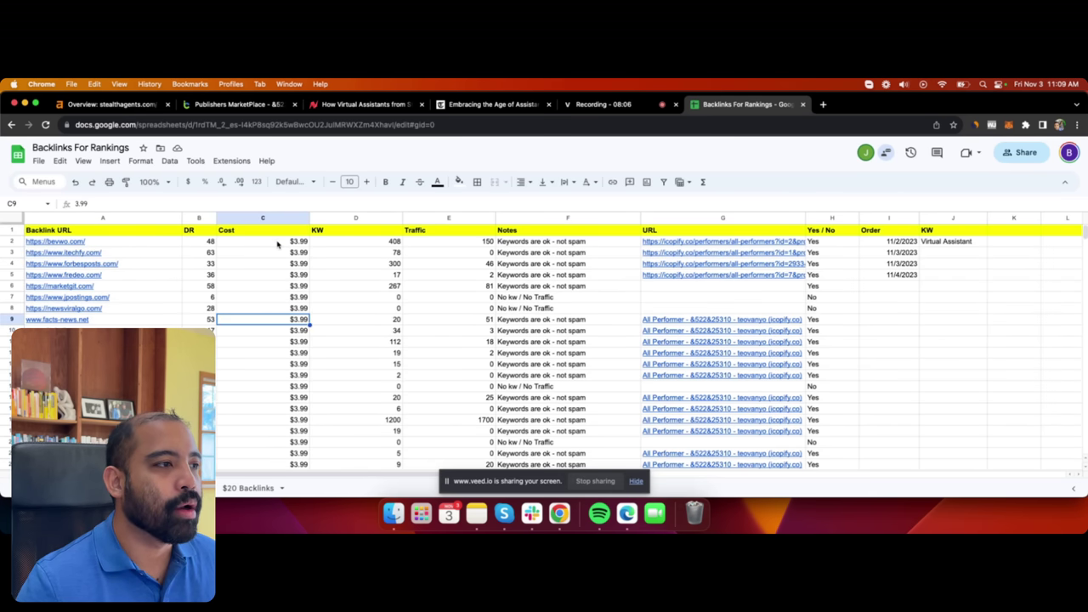
pyautogui.moveTo(277, 245); pyautogui.dragTo(260, 456)
pyautogui.moveTo(722, 241); pyautogui.dragTo(723, 473)
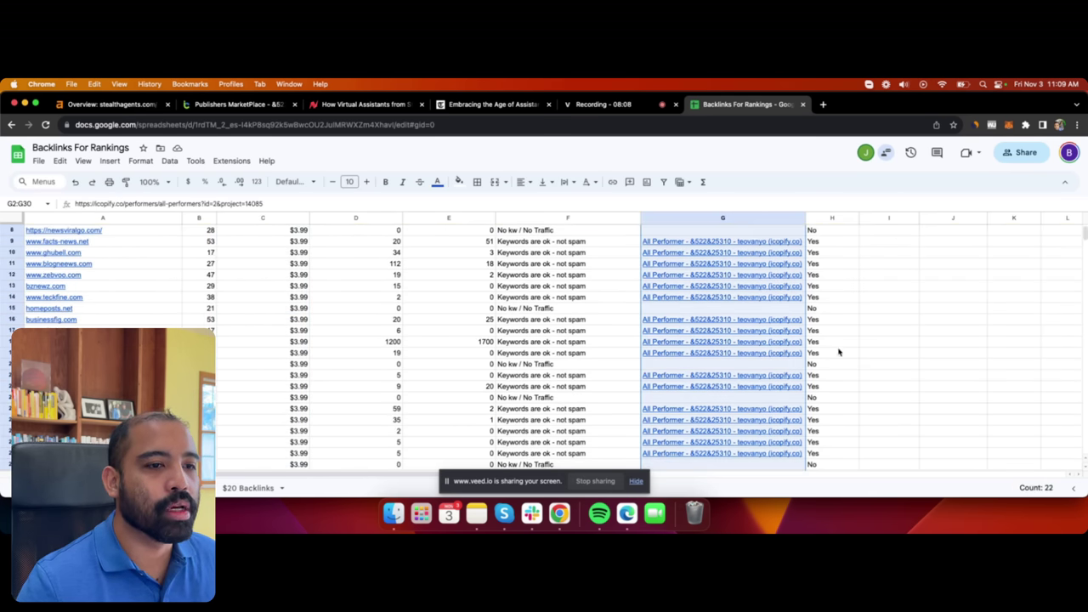
pyautogui.click(867, 330)
pyautogui.scroll(3, 857, 344)
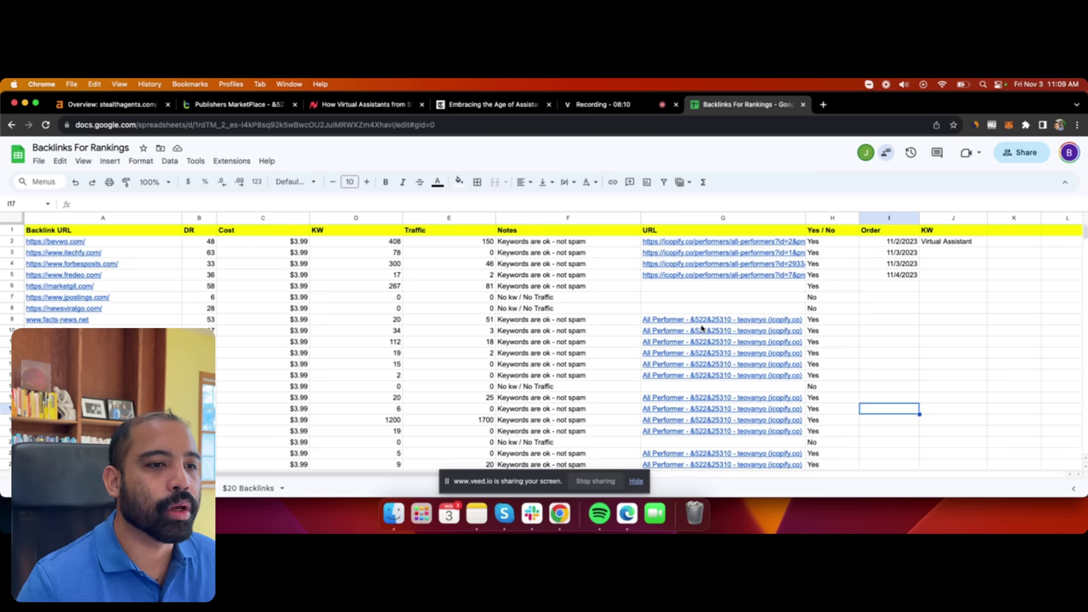
# Open the iCopify publisher link for fredeo.com from the spreadsheet, review its available publishers, and close that page.
pyautogui.moveTo(702, 325)
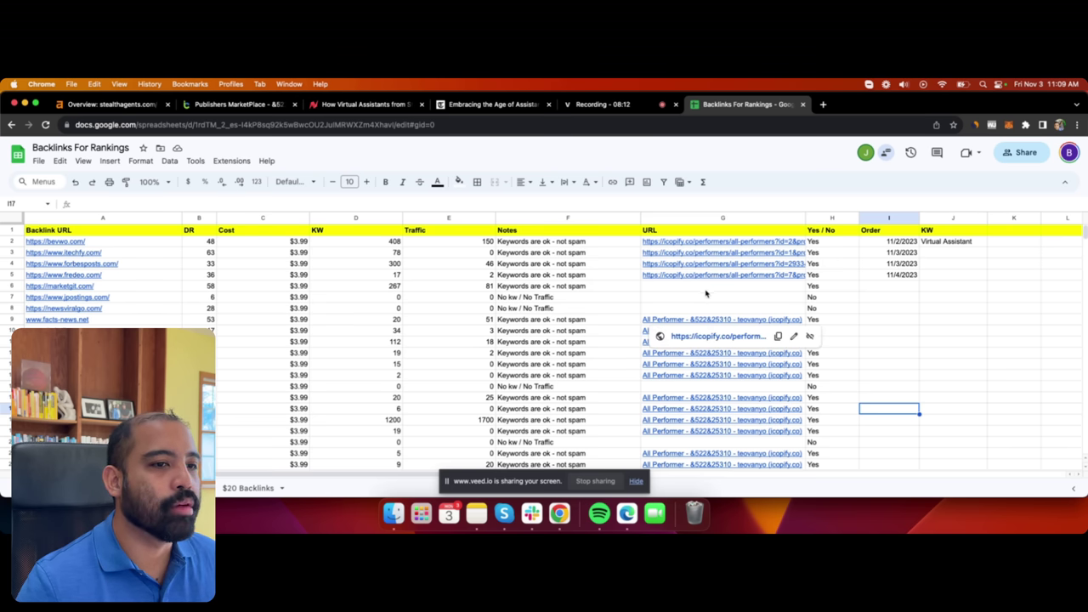
pyautogui.click(709, 279)
pyautogui.click(708, 293)
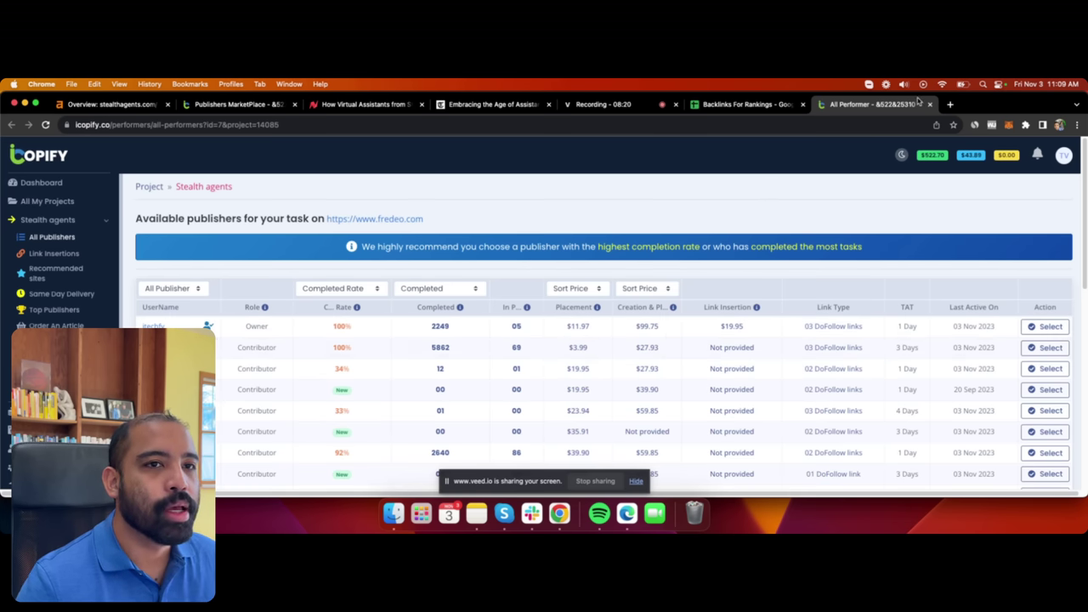
pyautogui.click(930, 104)
pyautogui.click(938, 311)
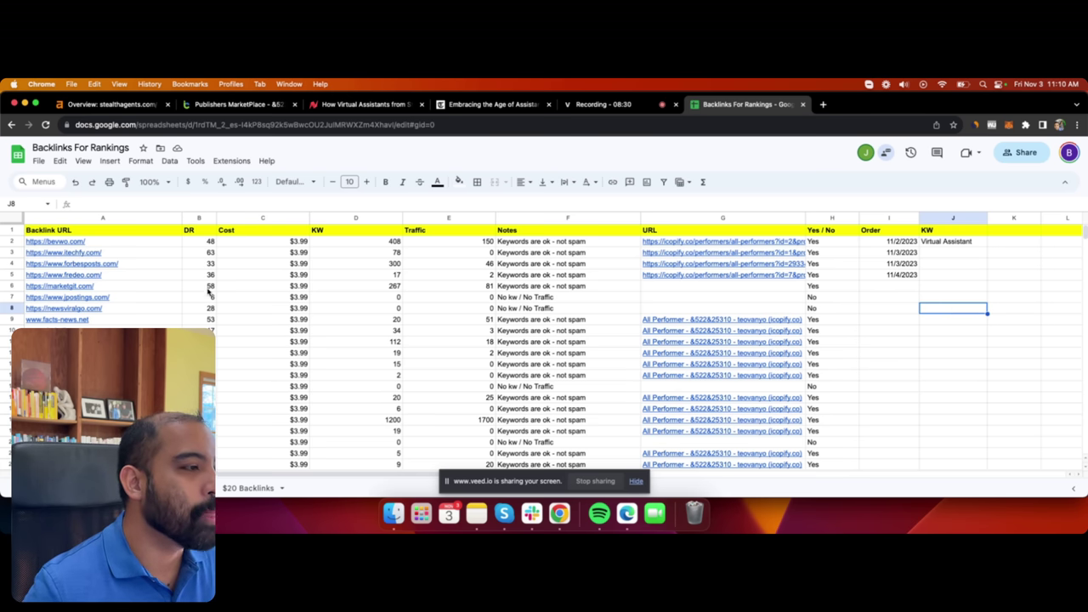
# Review the lower rows of the backlink list, highlighting the DR values, and return to the first rows.
pyautogui.scroll(-1, 202, 296)
pyautogui.scroll(-6, 209, 302)
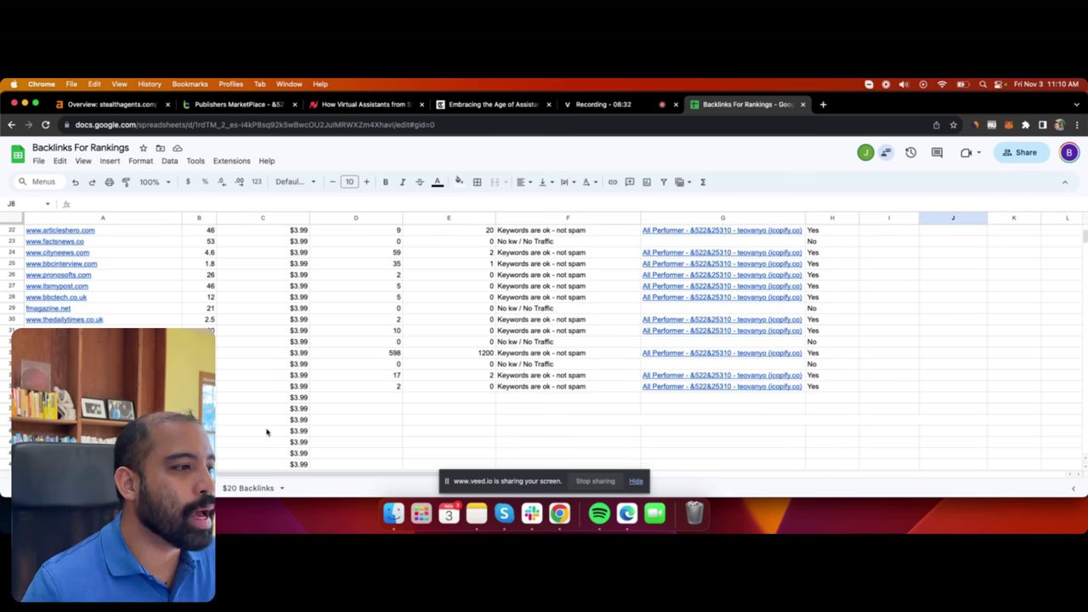
pyautogui.moveTo(200, 253); pyautogui.dragTo(200, 330)
pyautogui.click(289, 307)
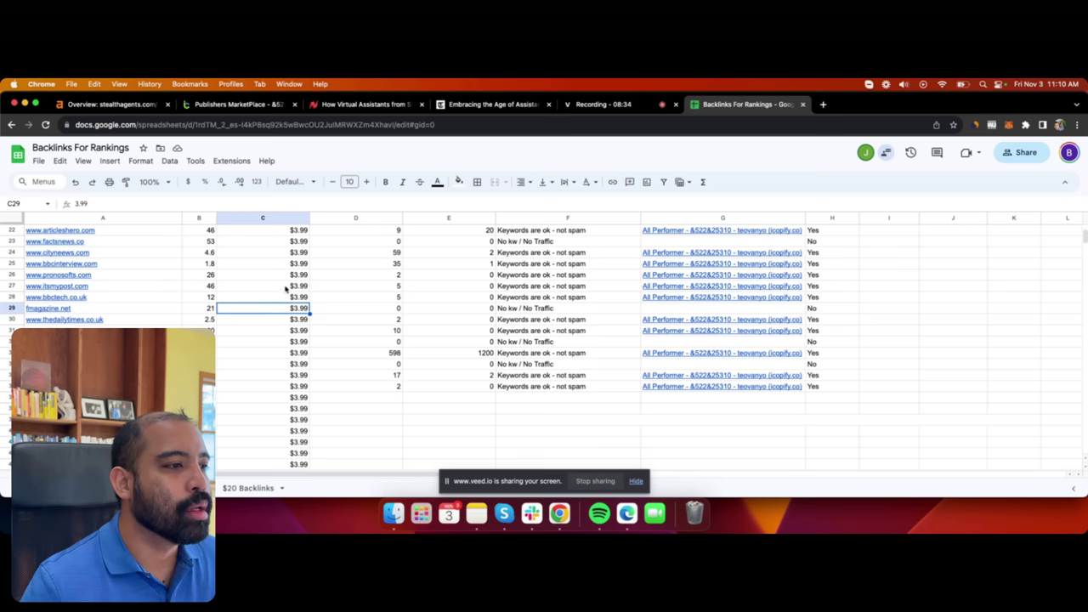
pyautogui.scroll(7, 289, 325)
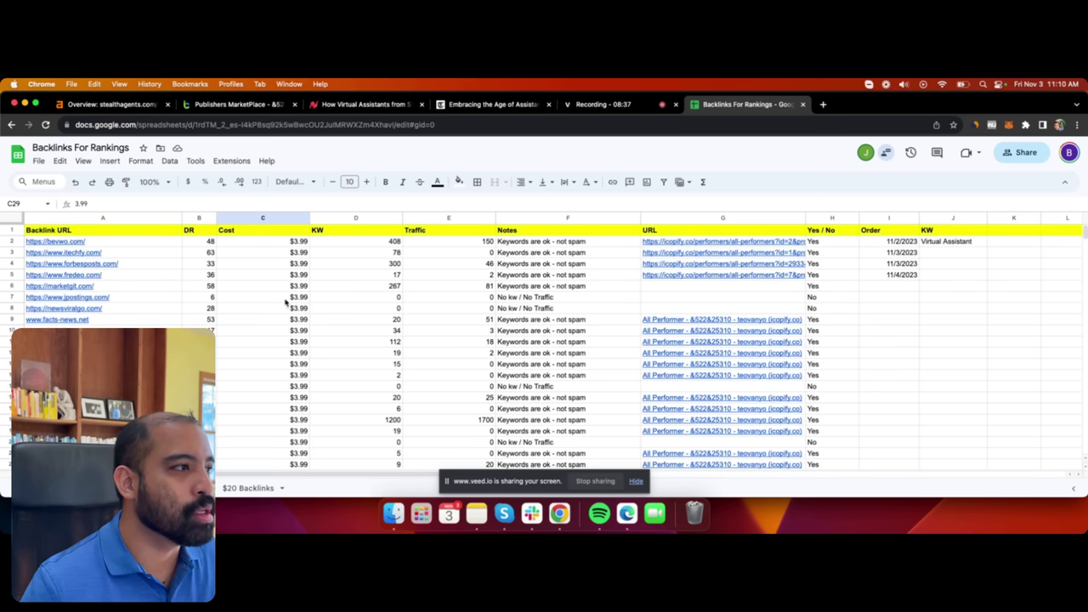
# Select the $3.99 prices in the Cost column to total them, and clear the selection.
pyautogui.moveTo(293, 244); pyautogui.dragTo(298, 343)
pyautogui.click(459, 387)
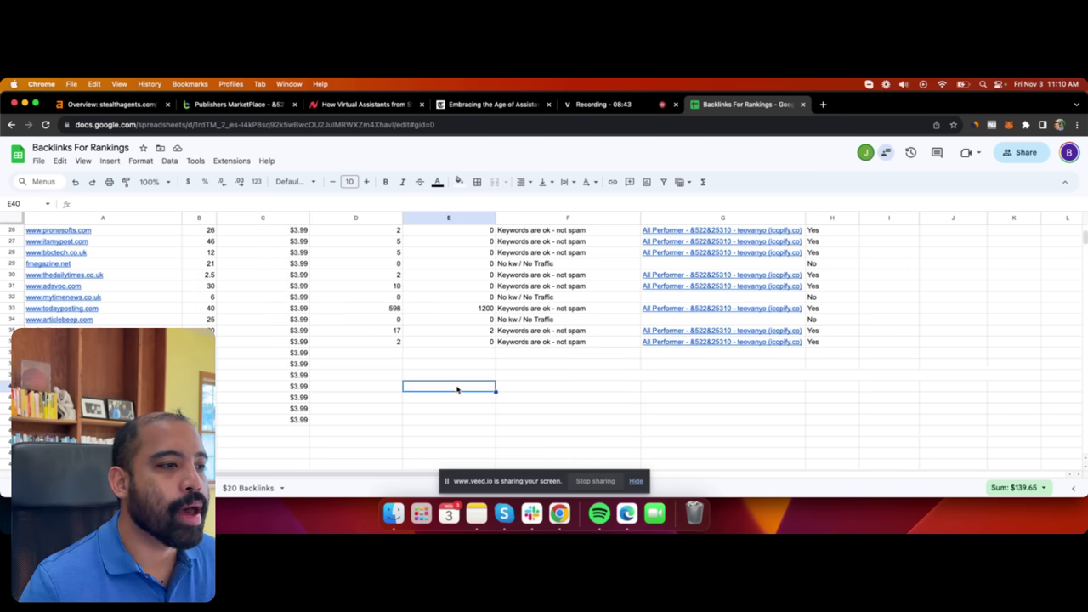
pyautogui.scroll(10, 461, 388)
pyautogui.scroll(-2, 708, 302)
pyautogui.scroll(2, 708, 302)
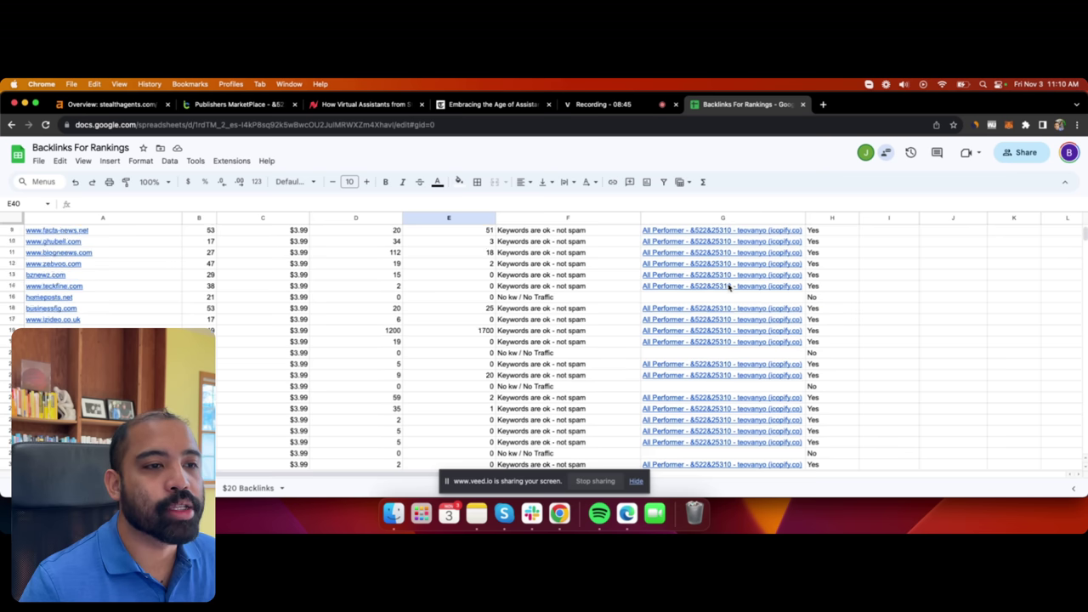
# Highlight a run of iCopify publisher links in the URL column, clear the highlight, and look further through the list.
pyautogui.moveTo(723, 242); pyautogui.dragTo(722, 391)
pyautogui.click(895, 334)
pyautogui.scroll(-6, 816, 297)
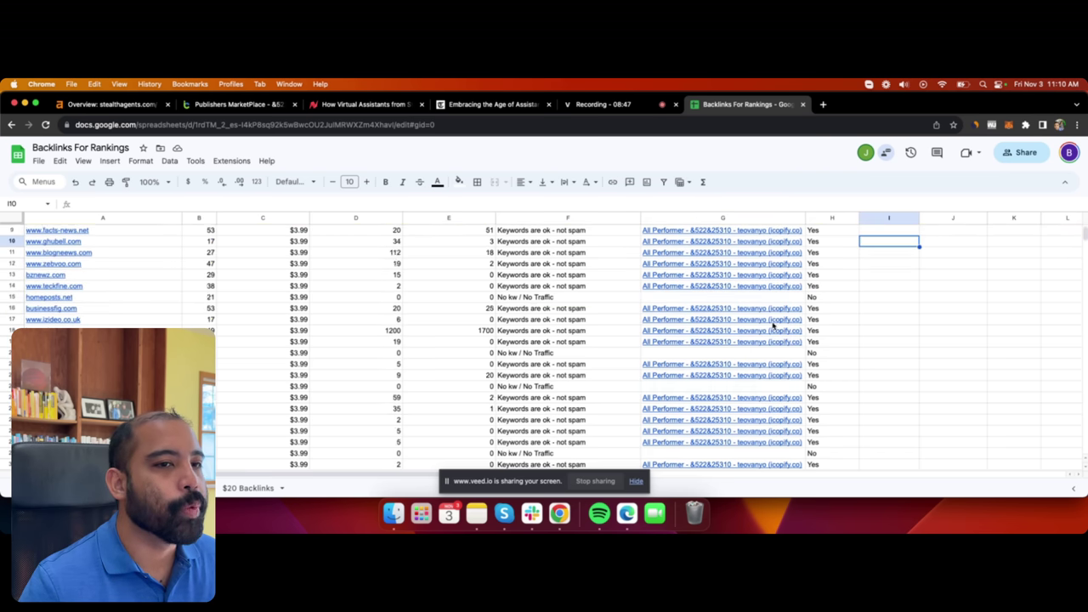
# Highlight the factsnews.co row marked No, clear the selection, and return to the first rows of the backlink list.
pyautogui.moveTo(819, 289); pyautogui.dragTo(86, 287)
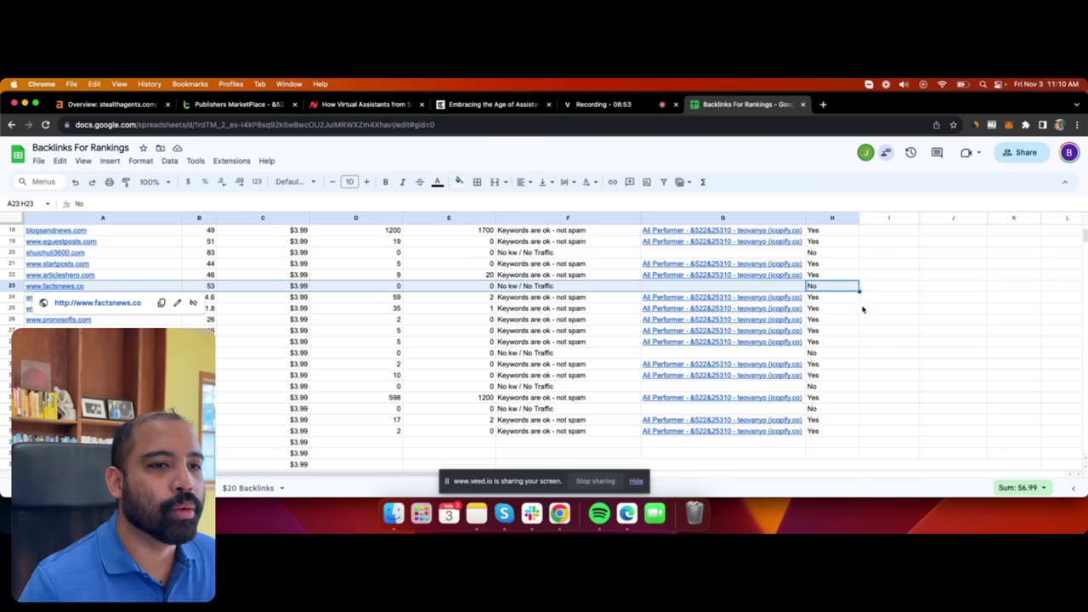
pyautogui.click(881, 289)
pyautogui.scroll(5, 884, 306)
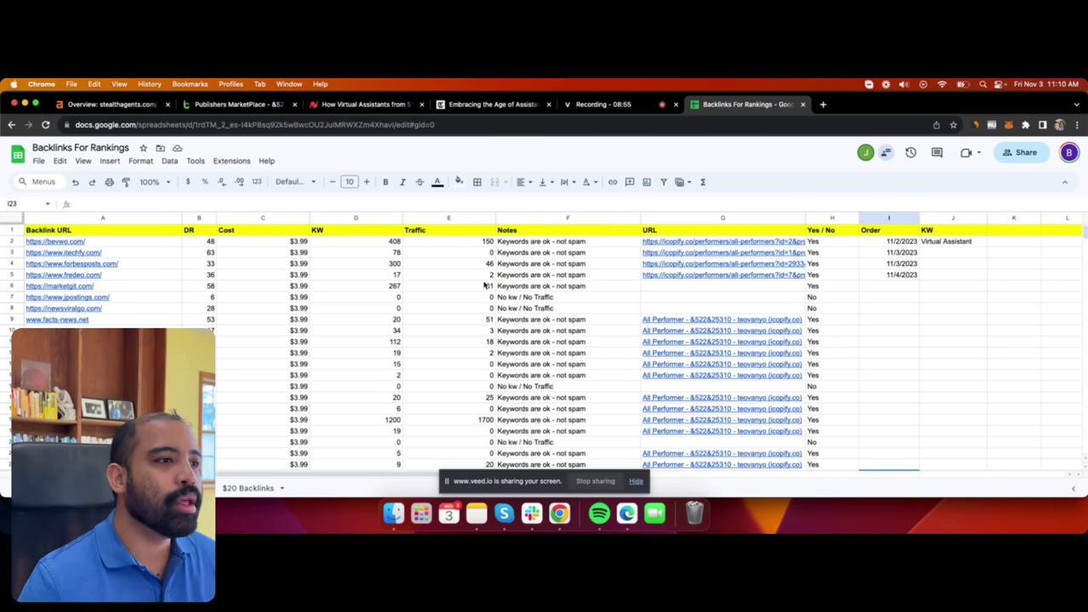
# Look through the iCopify publisher listings, and move the Backlinks For Rankings spreadsheet directly beside the iCopify marketplace page in the browser.
pyautogui.click(201, 106)
pyautogui.scroll(-5, 353, 408)
pyautogui.scroll(-2, 363, 386)
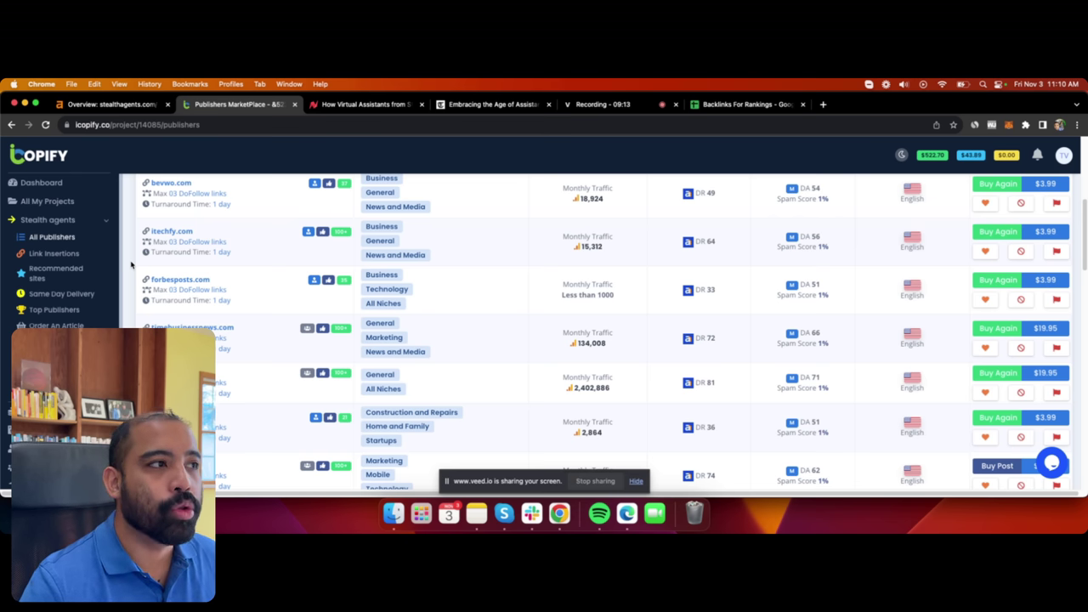
pyautogui.moveTo(723, 107); pyautogui.dragTo(363, 111)
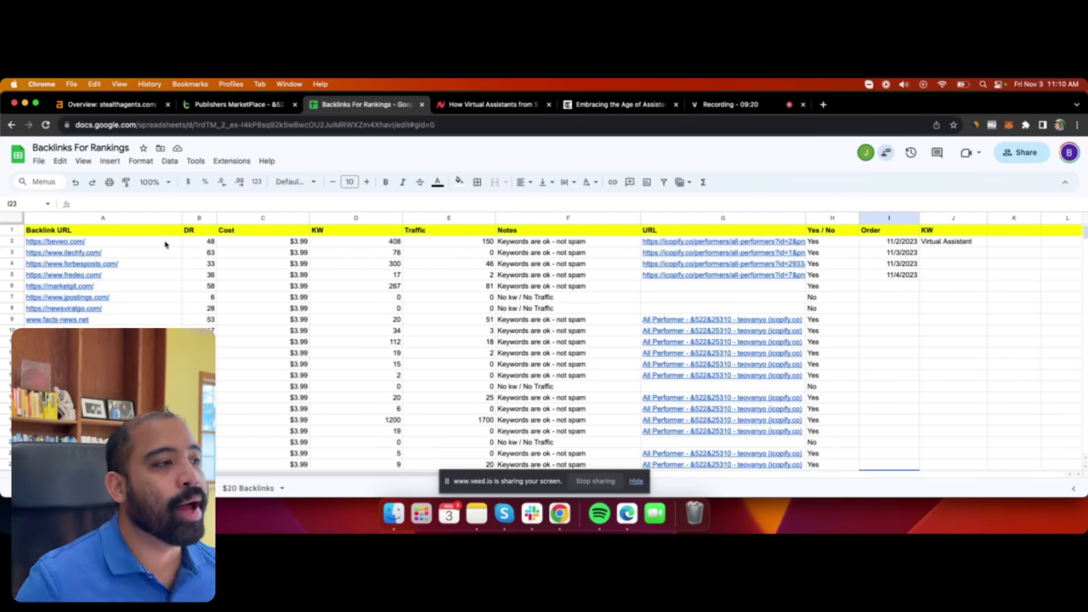
# Return from the spreadsheet to the iCopify marketplace and review its search filters and first publisher listings.
pyautogui.moveTo(165, 245)
pyautogui.click(373, 304)
pyautogui.hotkey('ctrl', 'shift', 'Tab')
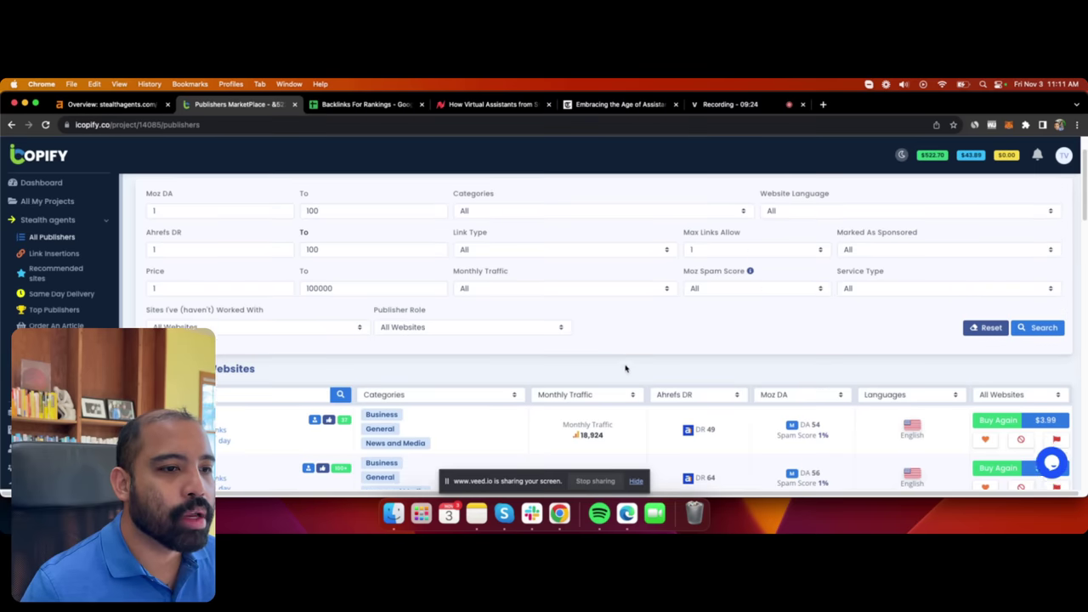
pyautogui.scroll(-5, 724, 353)
pyautogui.scroll(3, 724, 353)
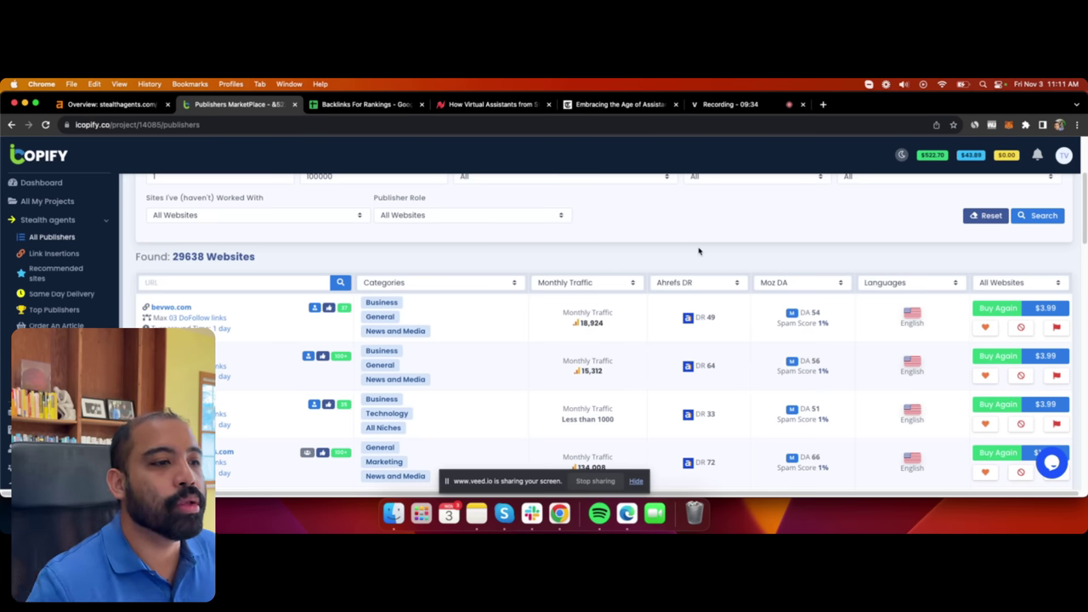
# Switch to the Ahrefs overview of stealthagents.com, highlight its DR and UR figures, and clear the highlight.
pyautogui.click(136, 103)
pyautogui.moveTo(156, 297); pyautogui.dragTo(153, 302)
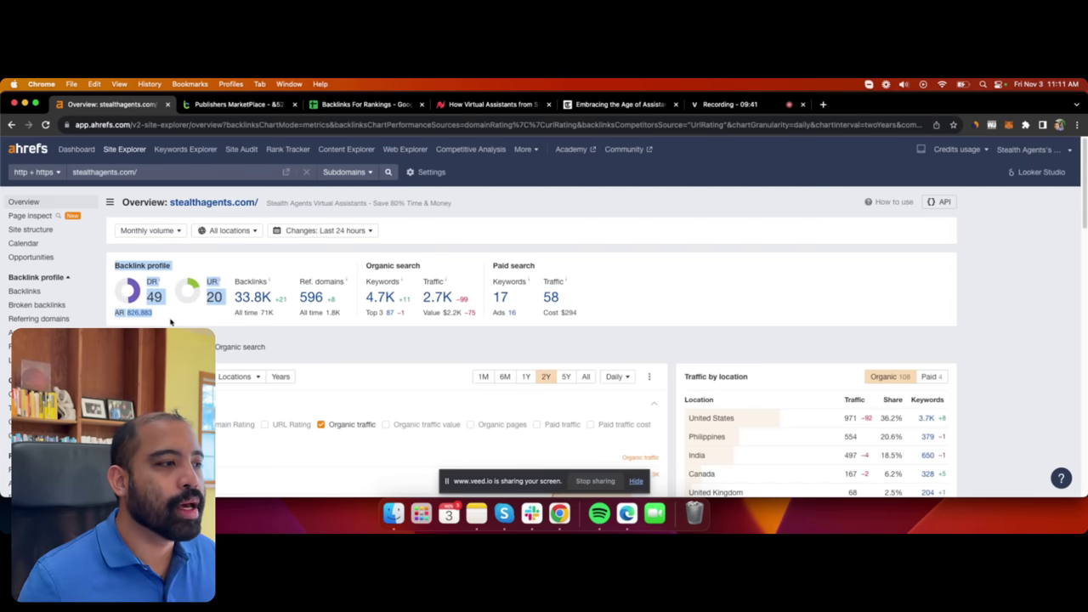
pyautogui.click(132, 291)
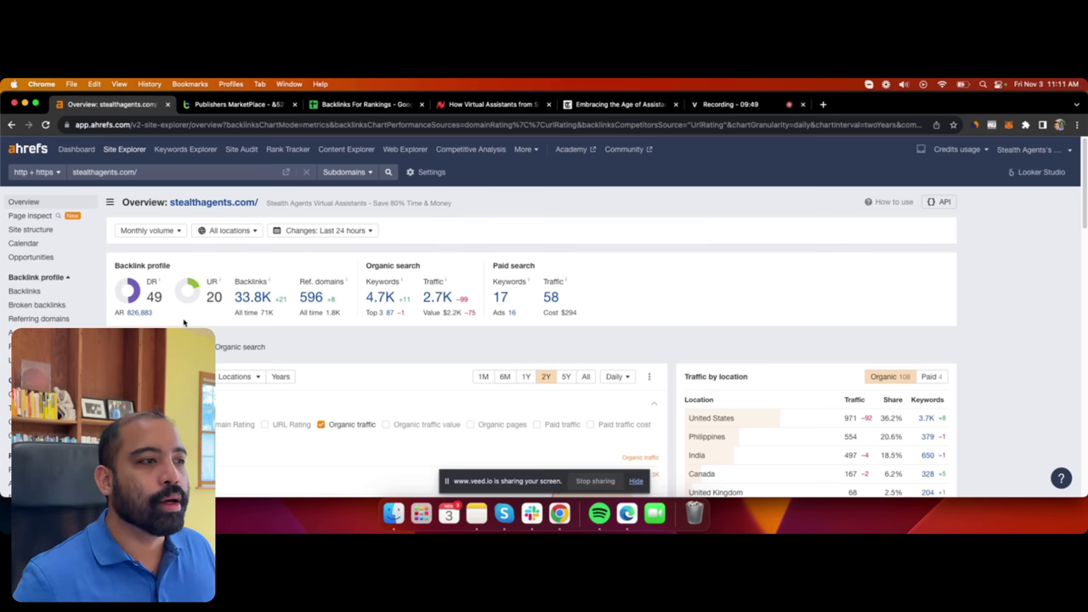
# Switch back to the iCopify marketplace and compare the Ahrefs DR, traffic and prices of the listed publishers.
pyautogui.click(265, 104)
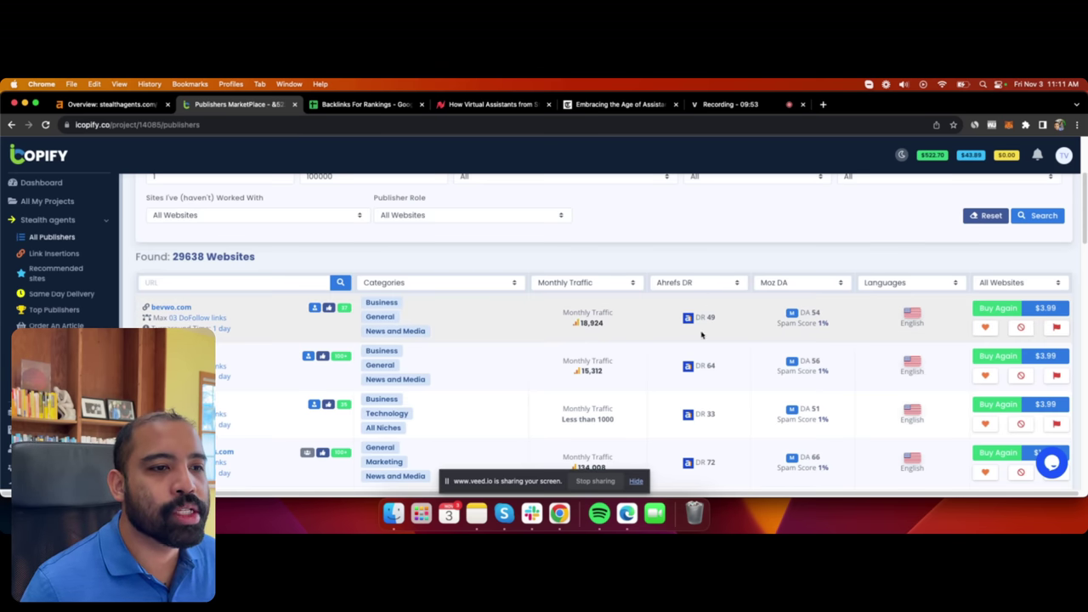
pyautogui.scroll(-10, 728, 400)
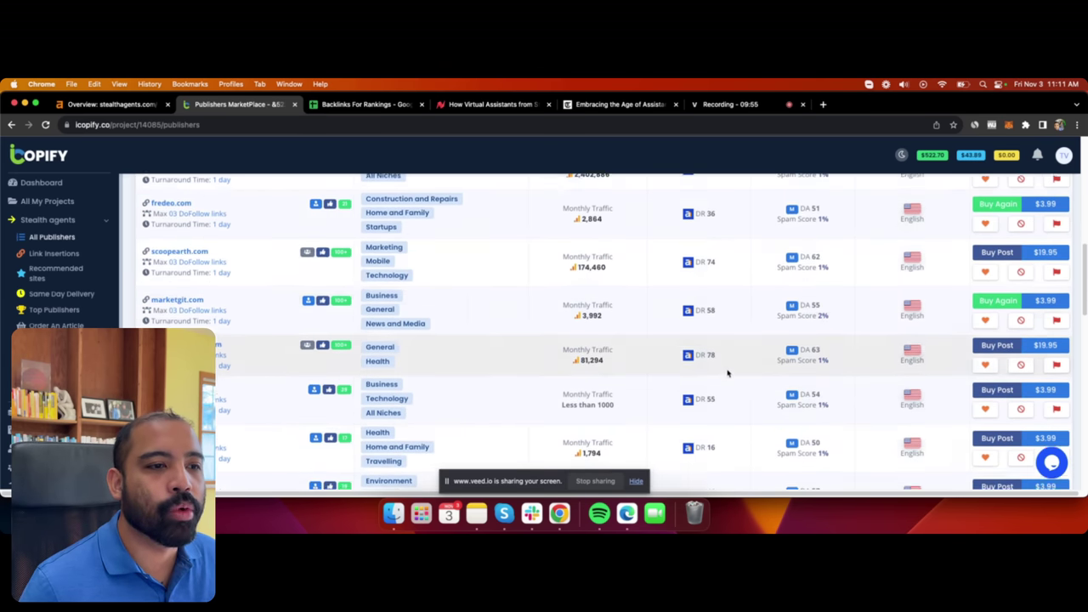
pyautogui.scroll(-2, 728, 371)
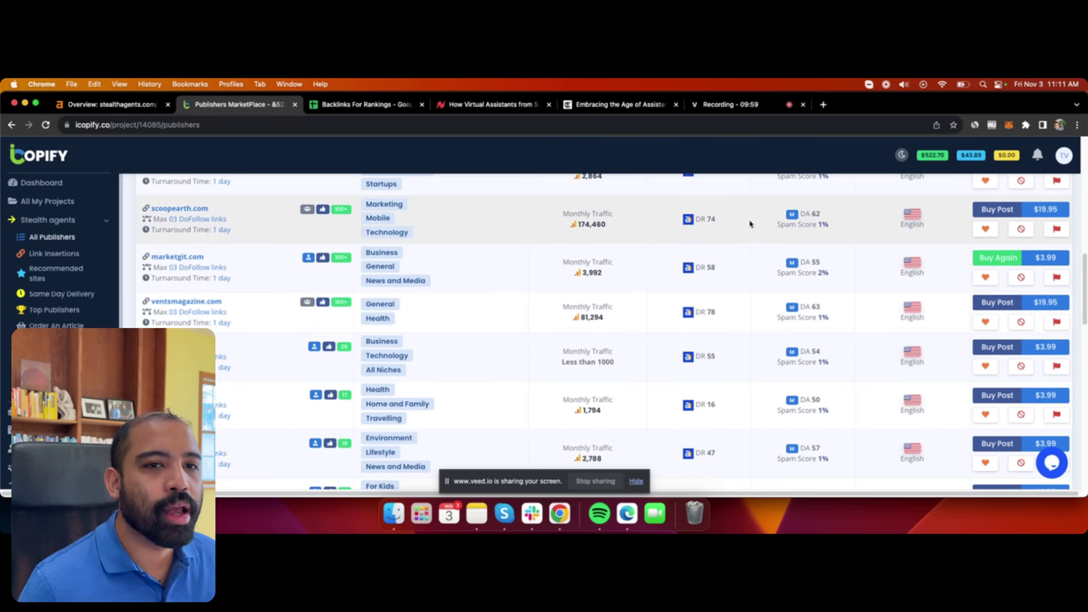
pyautogui.scroll(2, 736, 255)
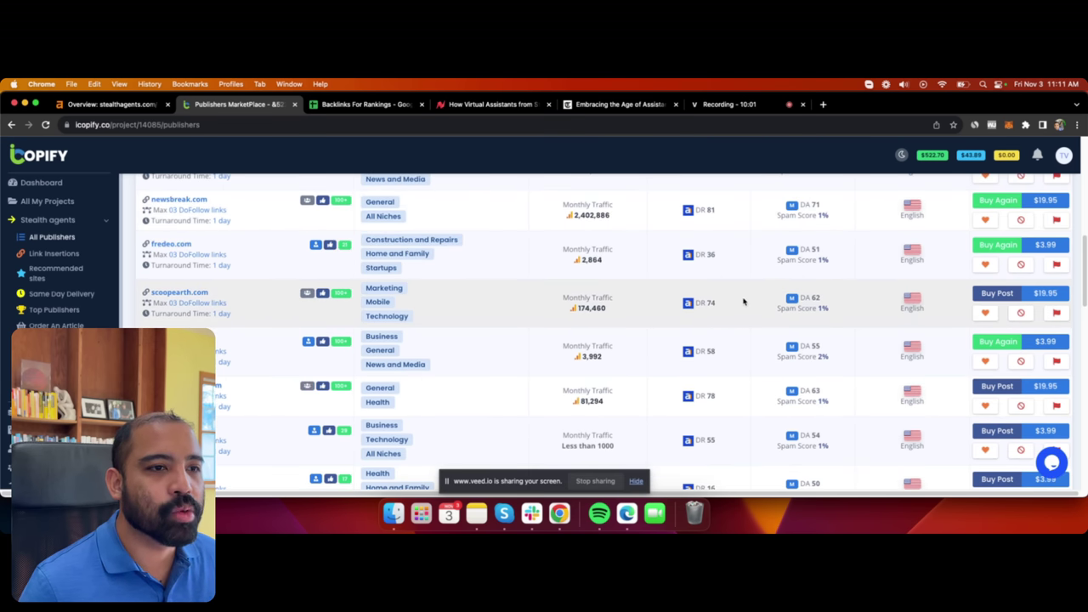
pyautogui.scroll(2, 743, 301)
pyautogui.scroll(1, 723, 262)
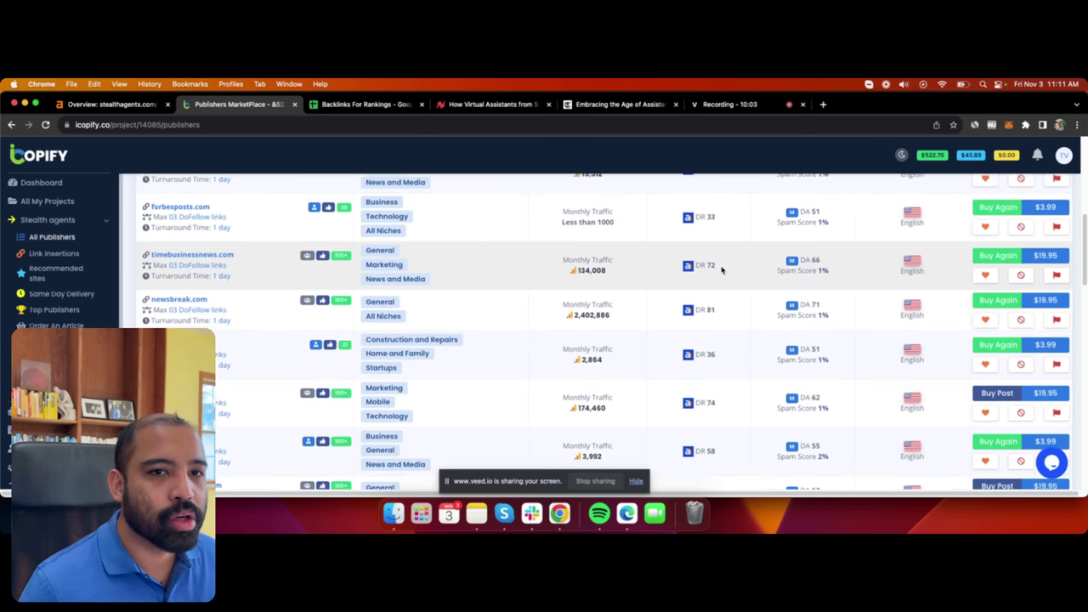
# Highlight the Ahrefs DR values of forbesposts.com and itechfy.com in the publisher list and compare them with neighbouring sites.
pyautogui.tripleClick(724, 240)
pyautogui.scroll(3, 724, 271)
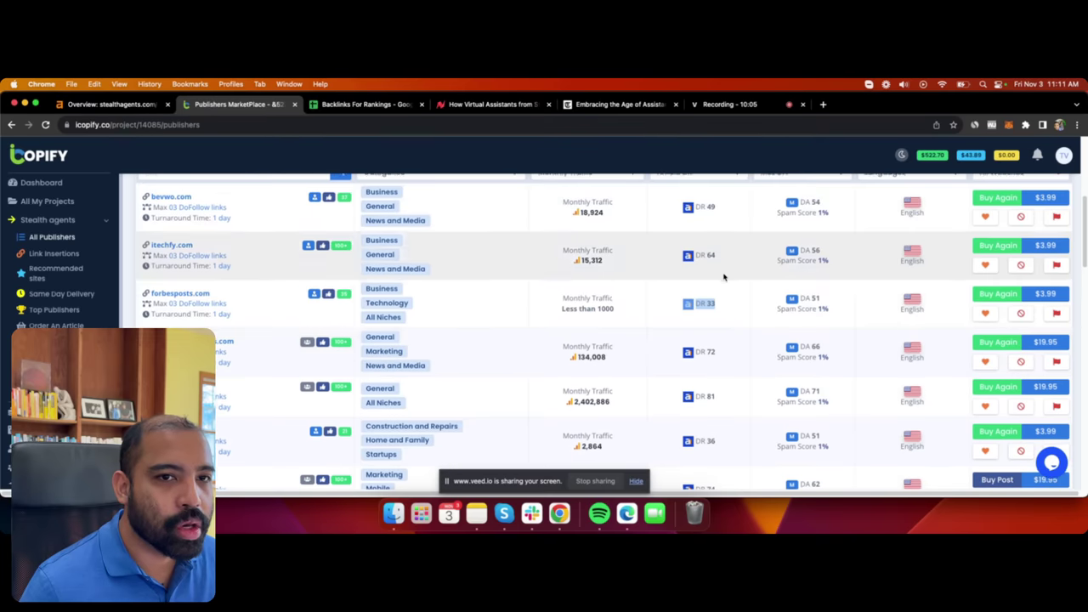
pyautogui.moveTo(722, 270); pyautogui.dragTo(662, 273)
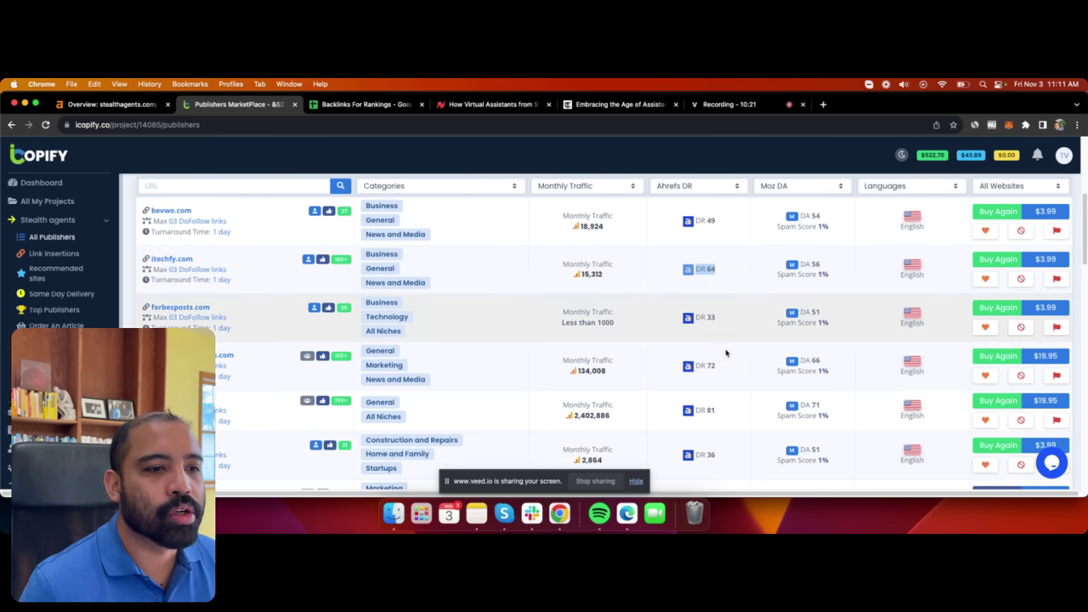
pyautogui.scroll(-2, 722, 371)
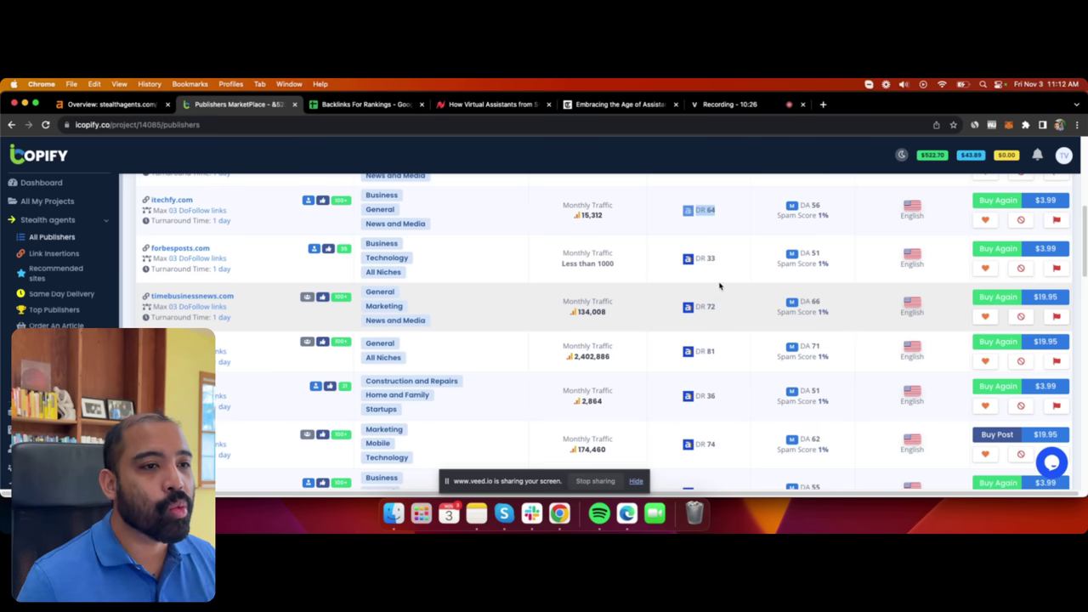
pyautogui.scroll(3, 719, 286)
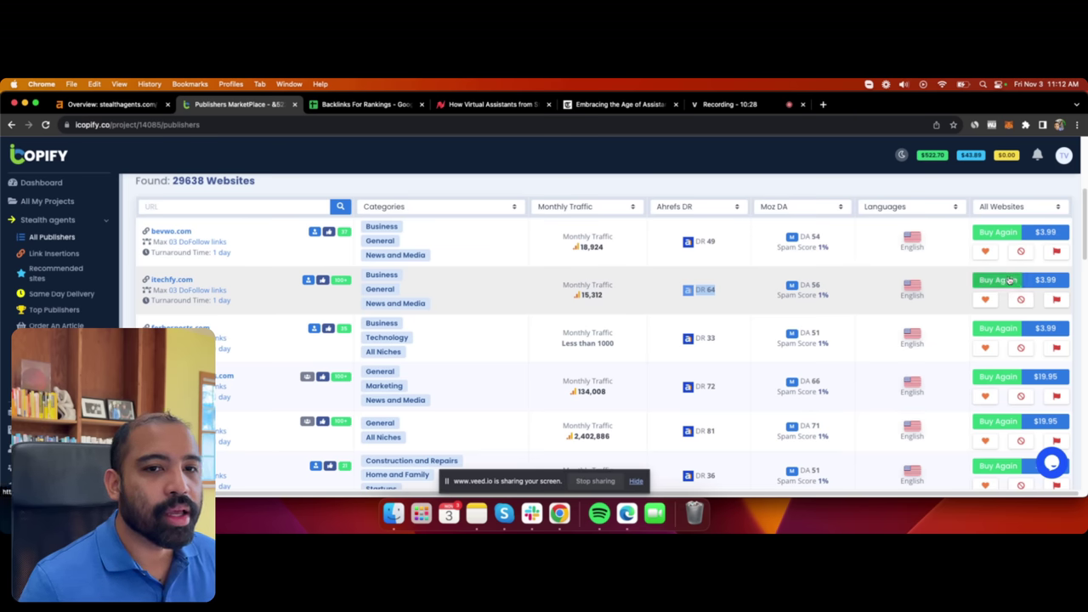
# Open the buying page for itechfy.com, review its publishers' placement and creation prices, and close that page.
pyautogui.click(1000, 281)
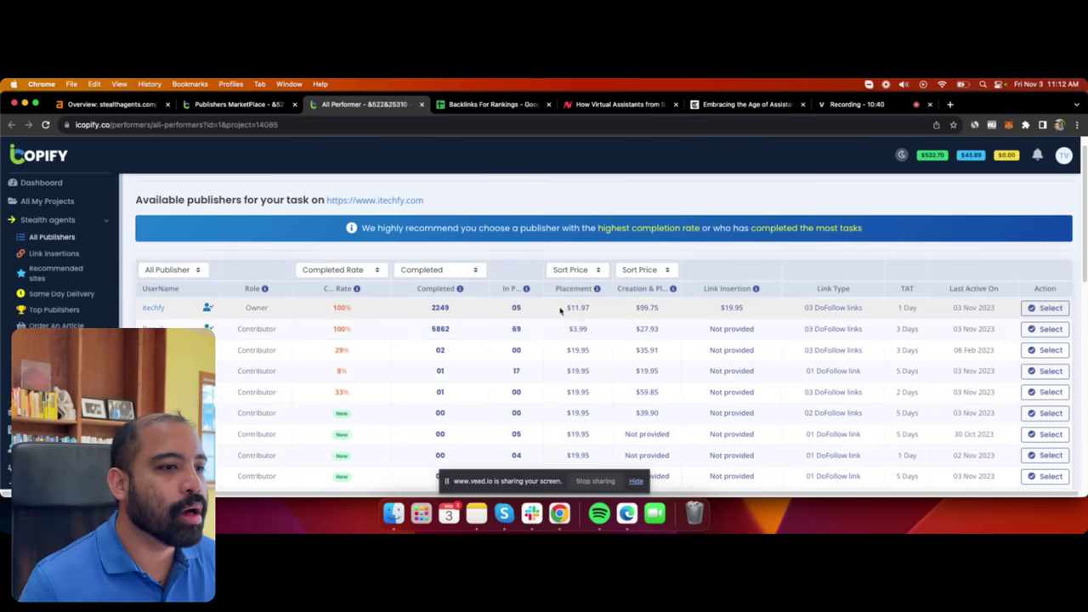
pyautogui.scroll(-8, 510, 361)
pyautogui.scroll(-5, 586, 328)
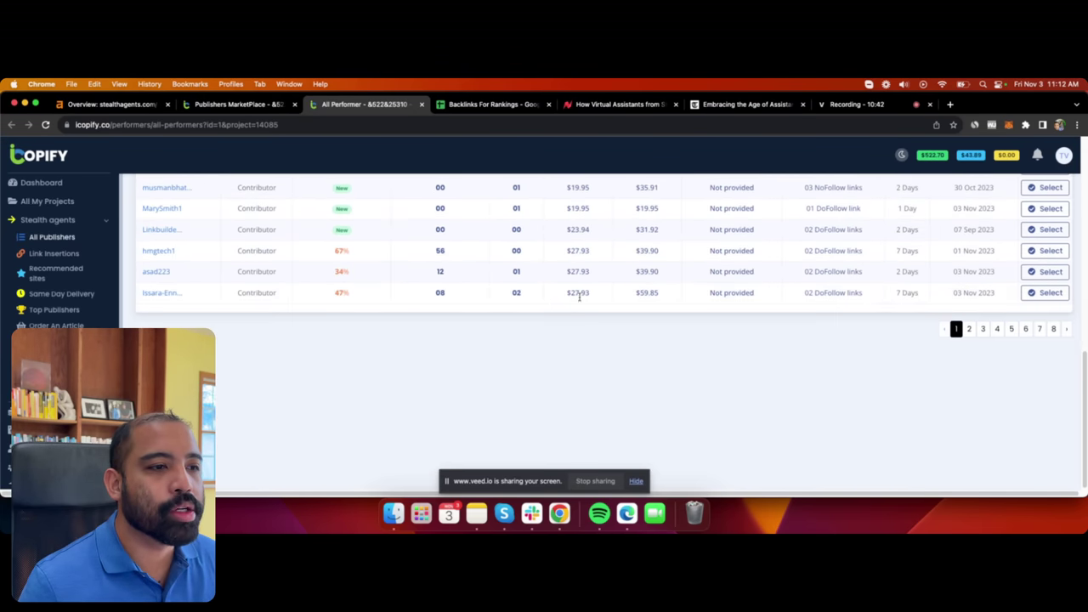
pyautogui.scroll(10, 562, 295)
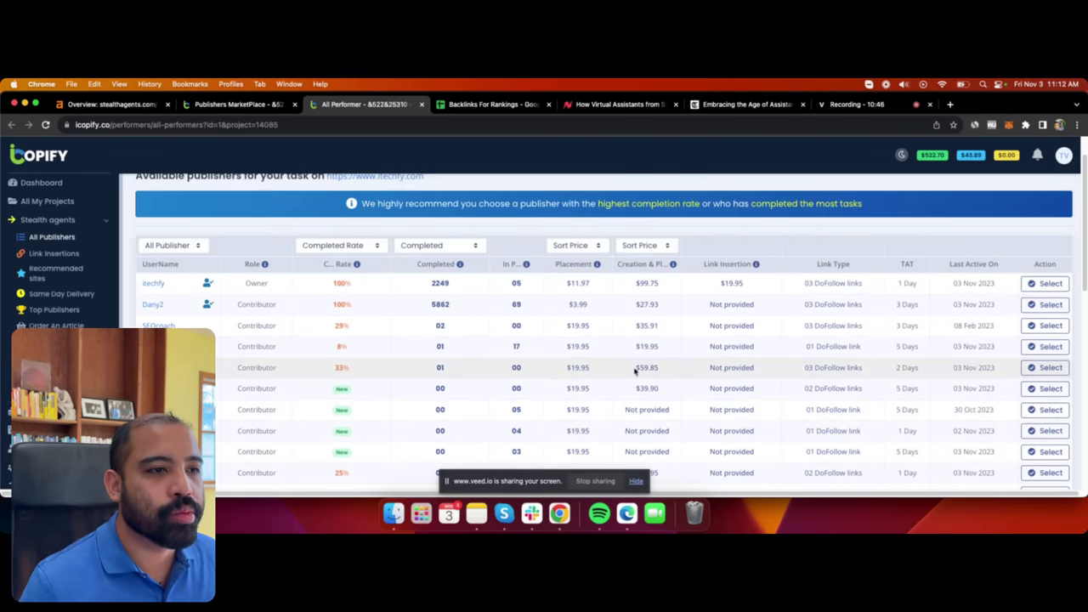
pyautogui.moveTo(634, 367); pyautogui.dragTo(662, 368)
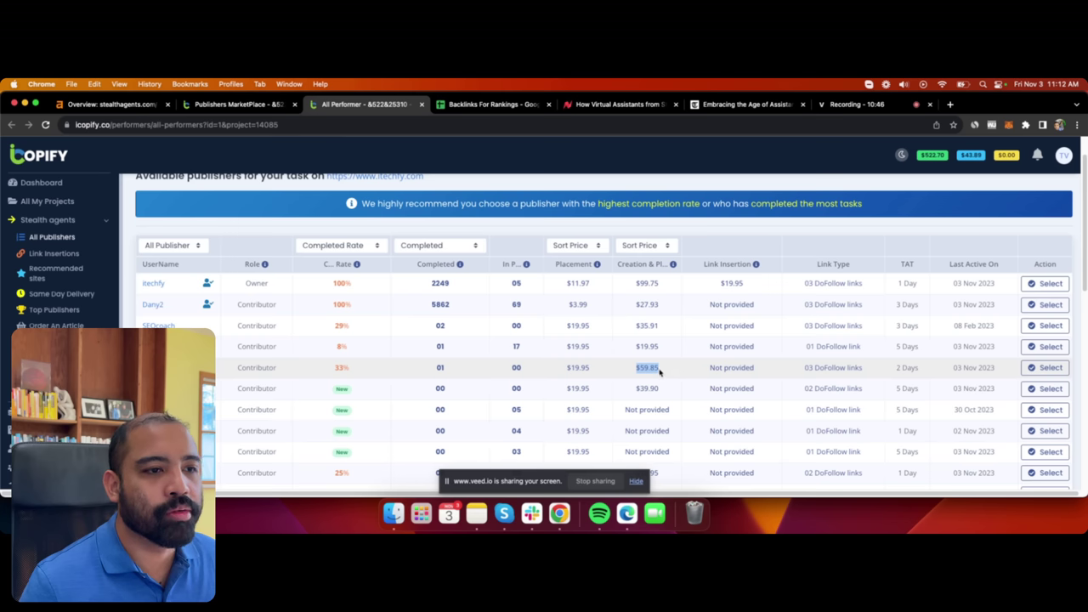
pyautogui.click(422, 105)
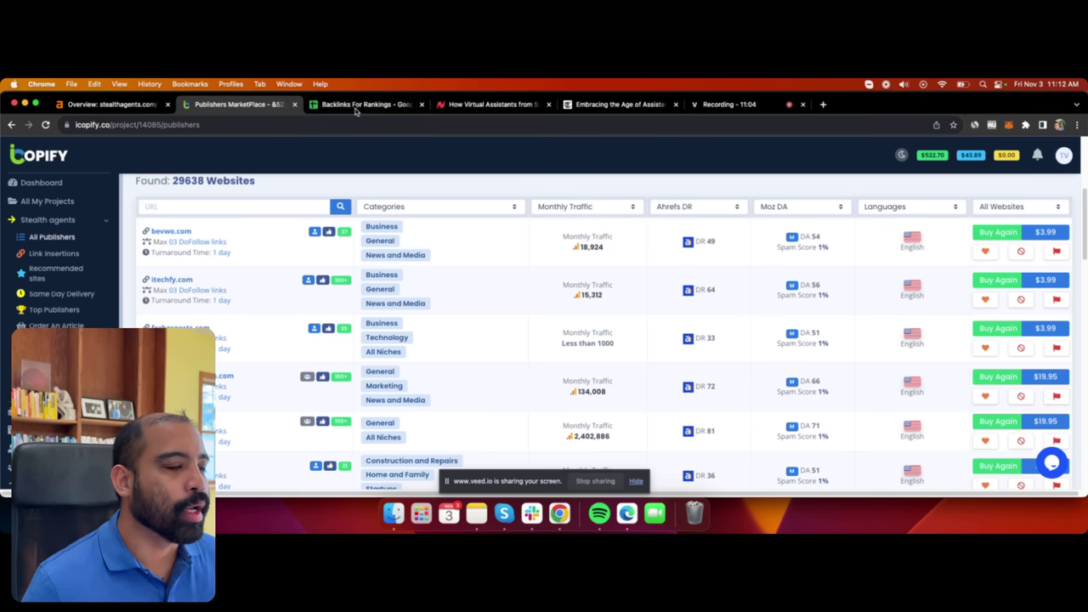
# Open bevwo.com from the publisher list and examine the range and quality of articles on its homepage.
pyautogui.click(184, 235)
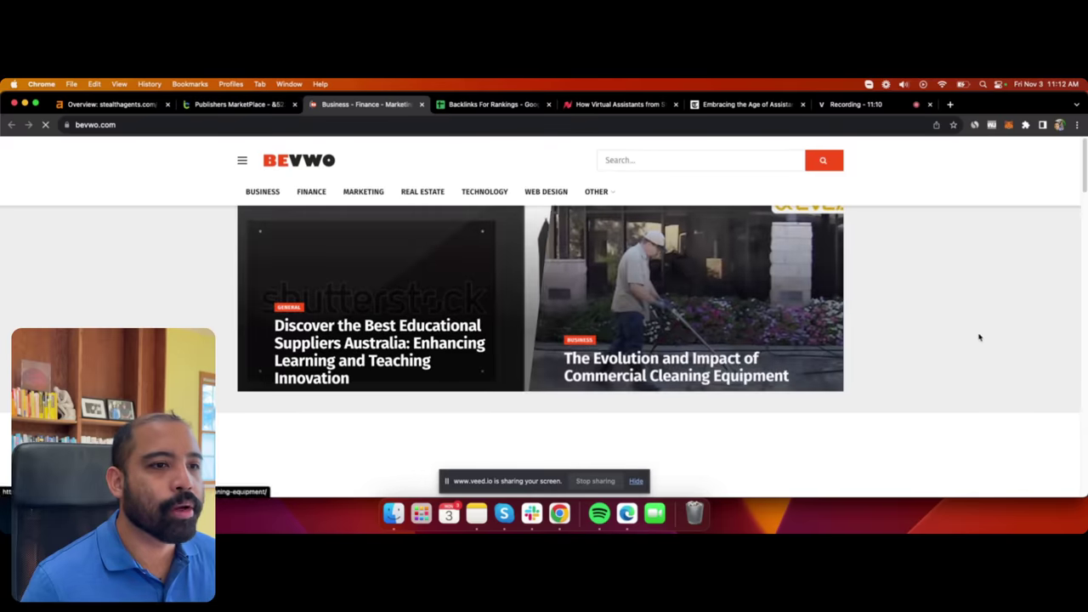
pyautogui.scroll(-15, 979, 337)
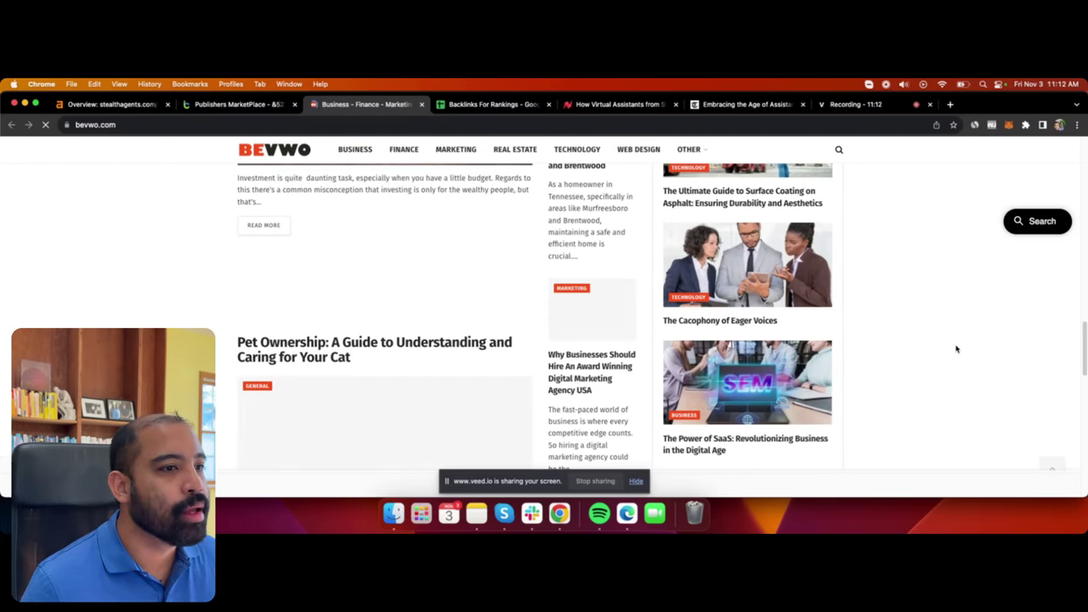
pyautogui.scroll(-10, 872, 340)
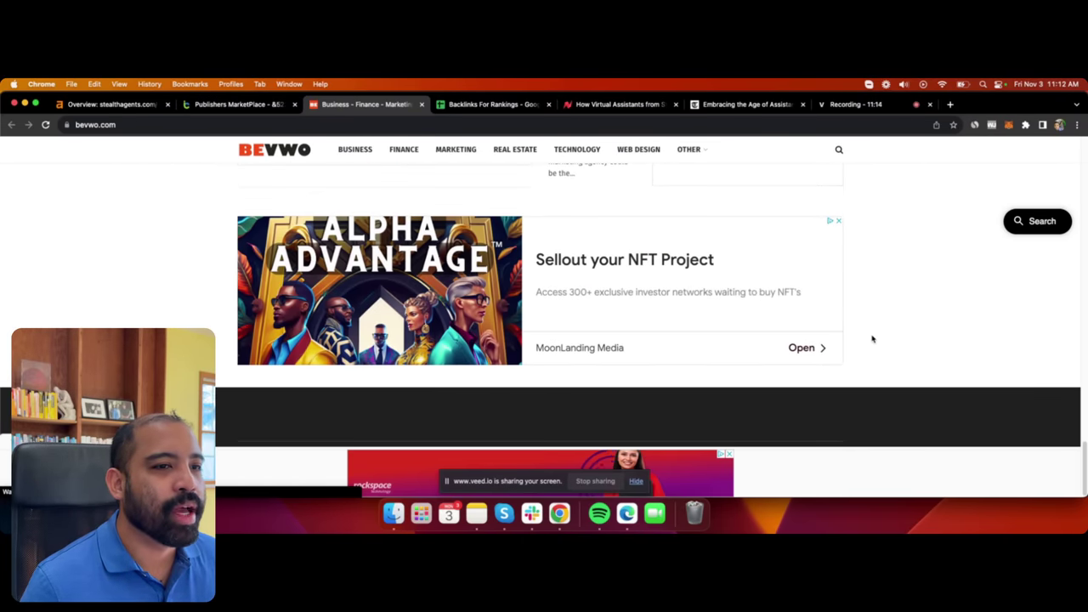
pyautogui.scroll(20, 872, 340)
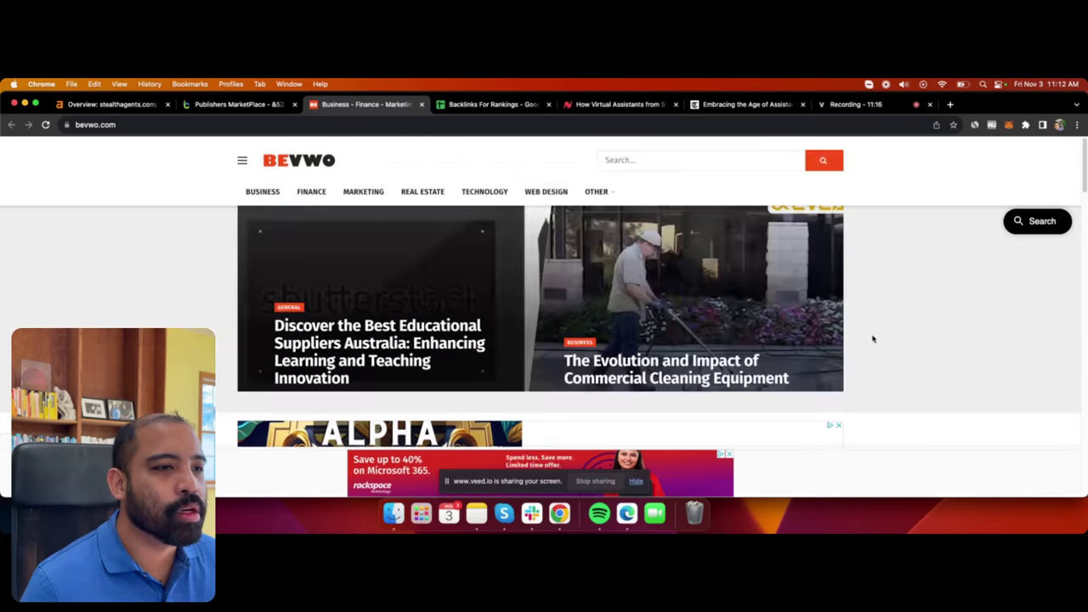
pyautogui.scroll(-10, 872, 339)
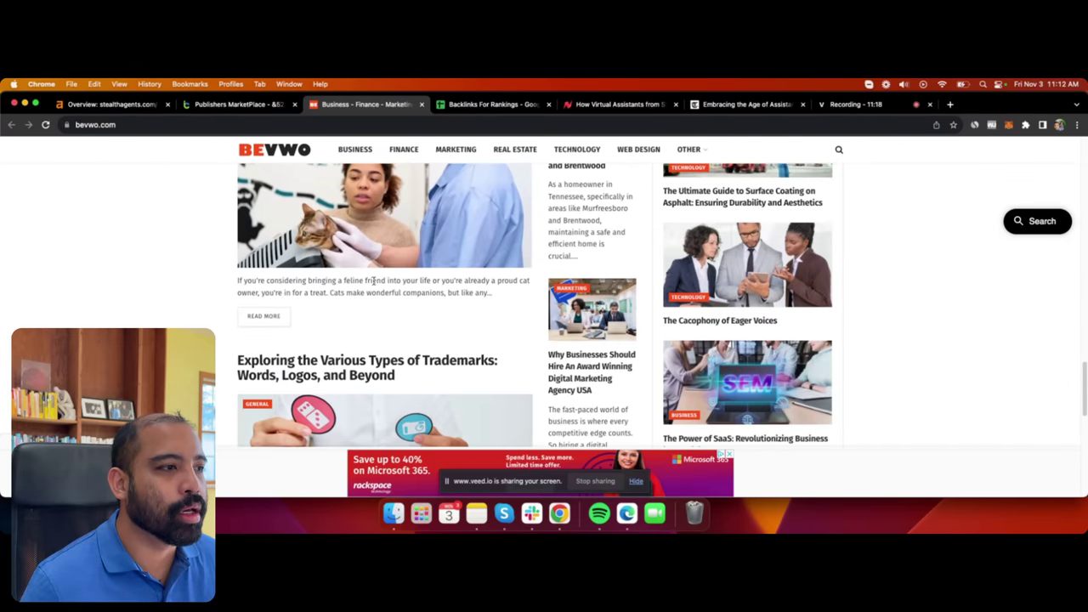
pyautogui.scroll(-4, 510, 332)
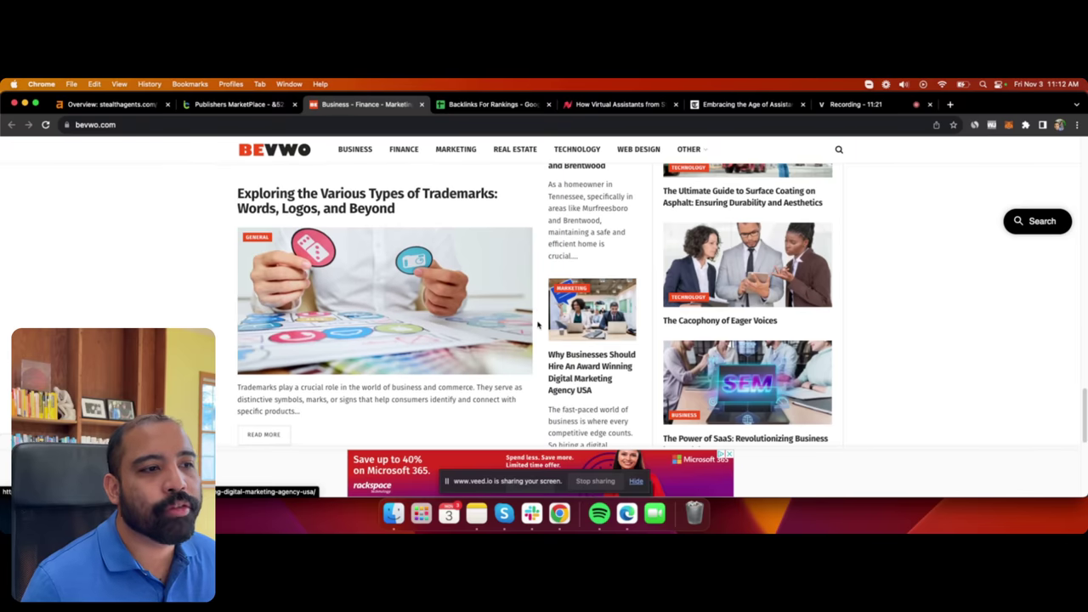
pyautogui.scroll(-1, 537, 324)
pyautogui.scroll(2, 539, 320)
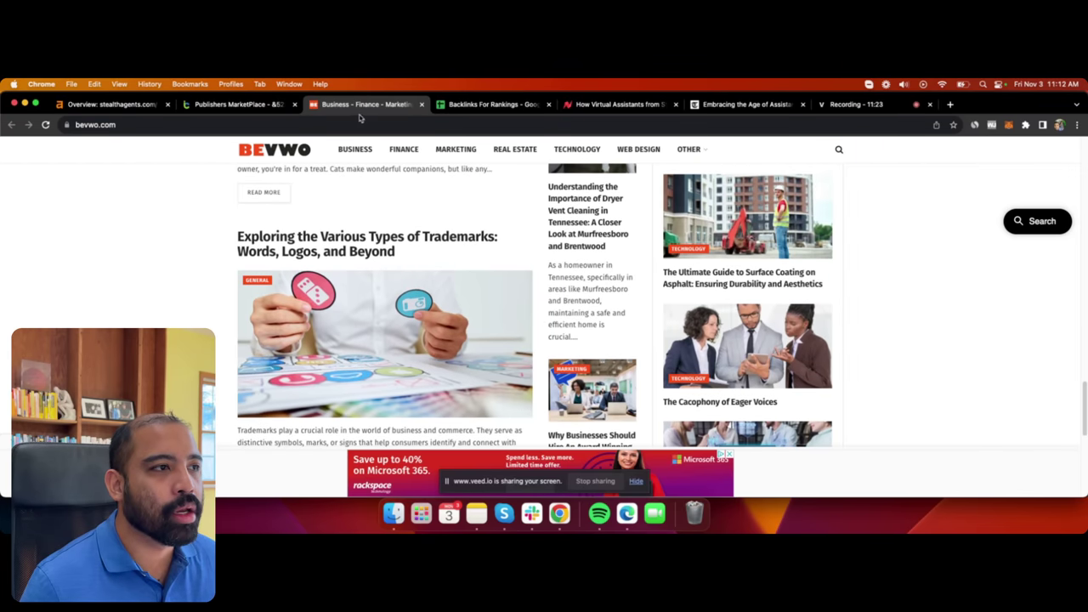
# Open bevwo.com's Business category, dismiss the ad, and look through its articles for the Stealth Agents guest post.
pyautogui.click(352, 151)
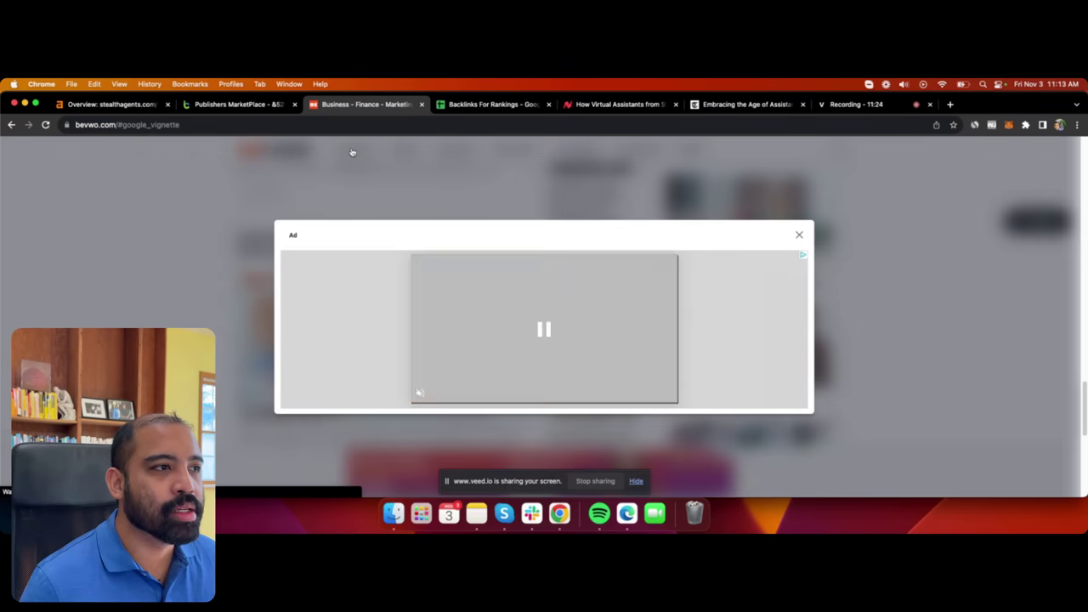
pyautogui.click(798, 235)
pyautogui.scroll(-5, 884, 306)
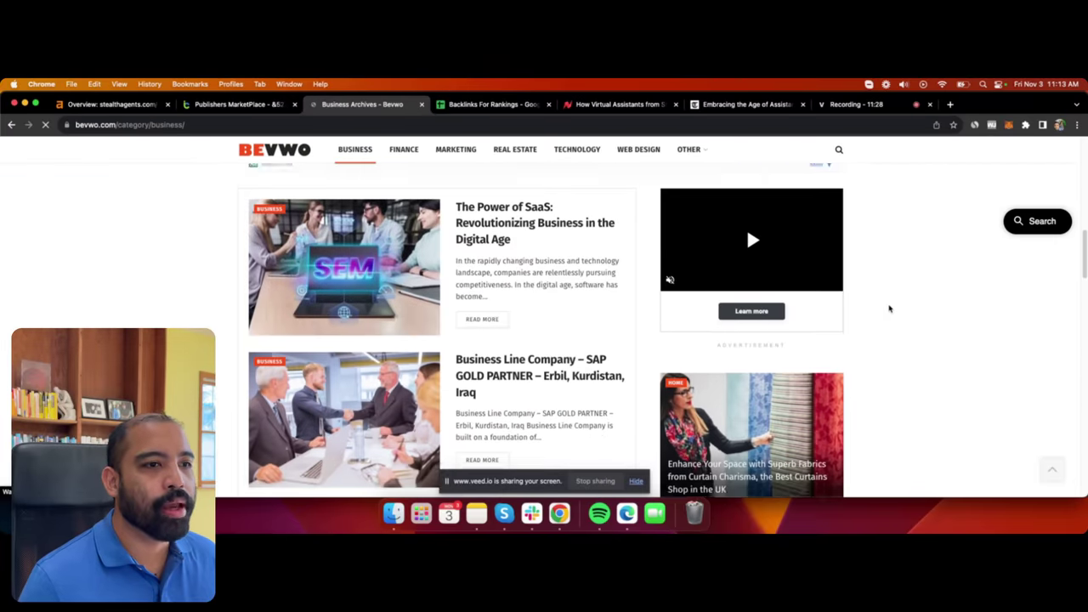
pyautogui.scroll(-5, 867, 298)
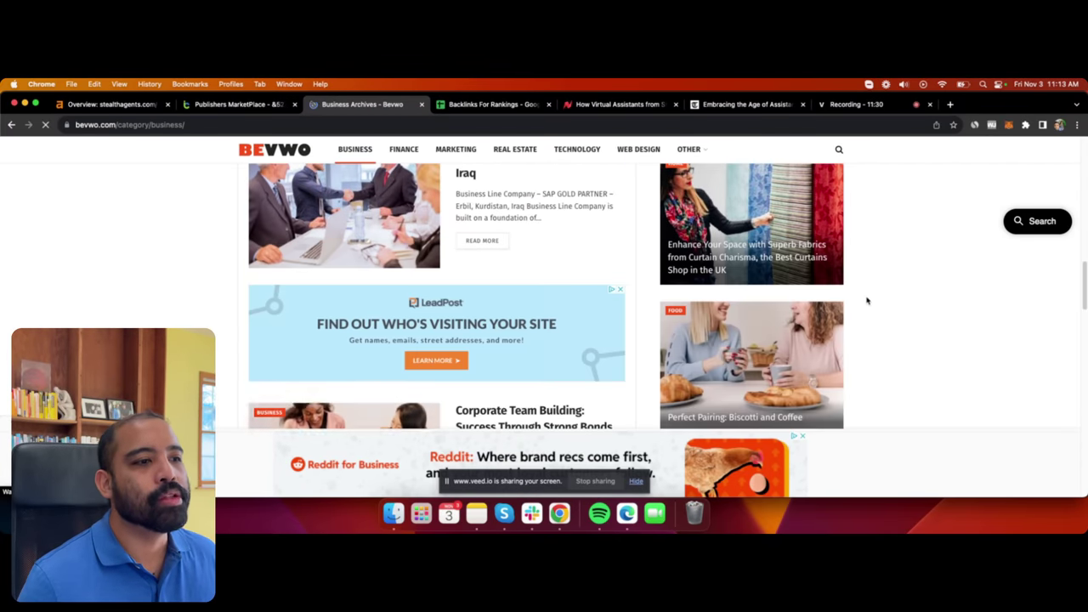
pyautogui.scroll(-3, 867, 299)
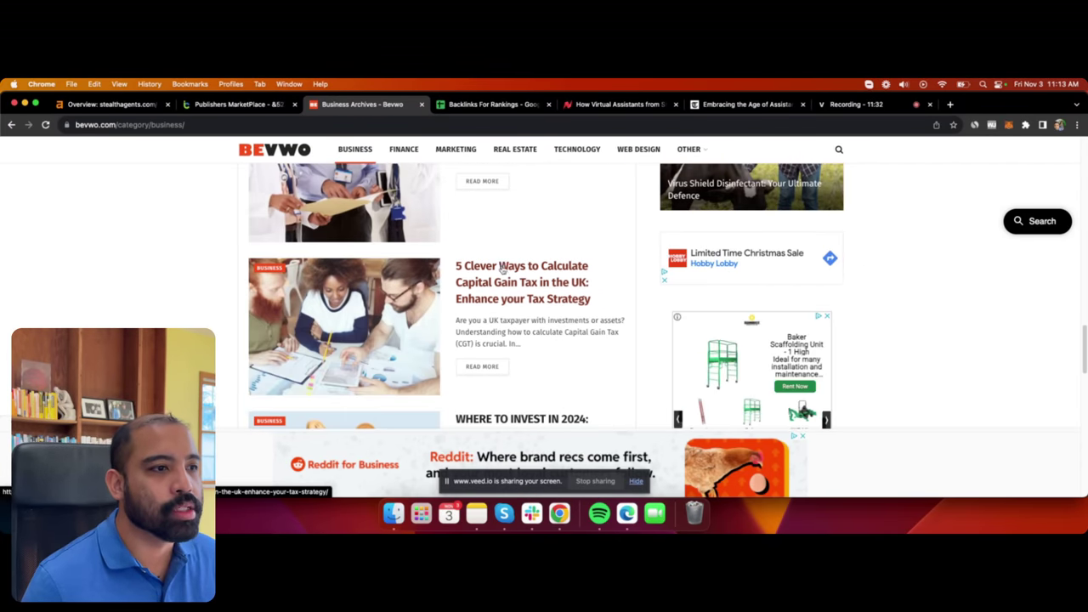
pyautogui.scroll(-4, 614, 334)
pyautogui.scroll(-8, 614, 334)
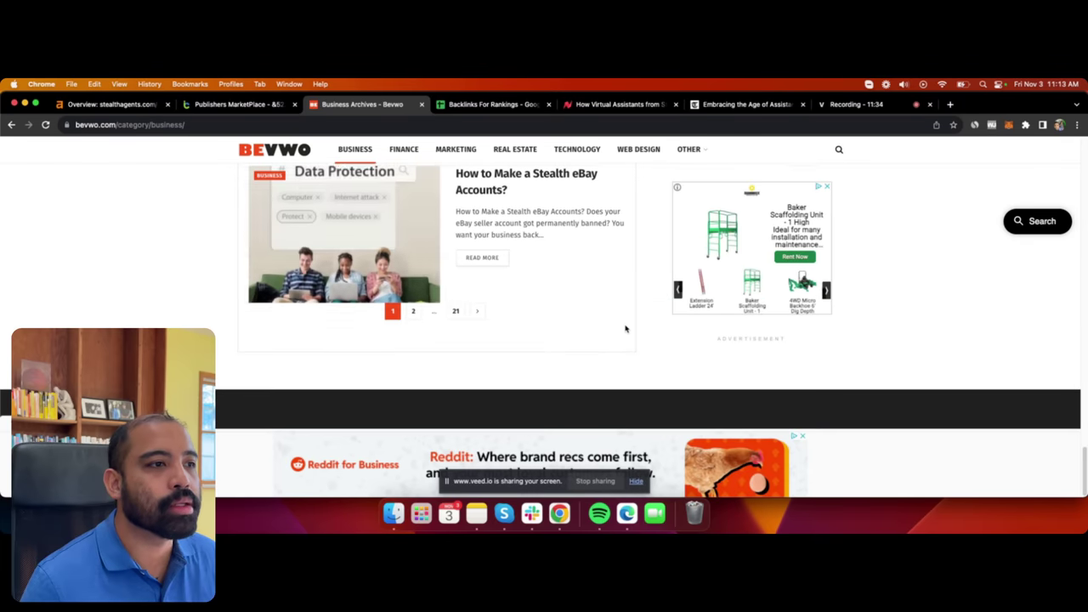
pyautogui.scroll(10, 621, 328)
pyautogui.scroll(5, 398, 239)
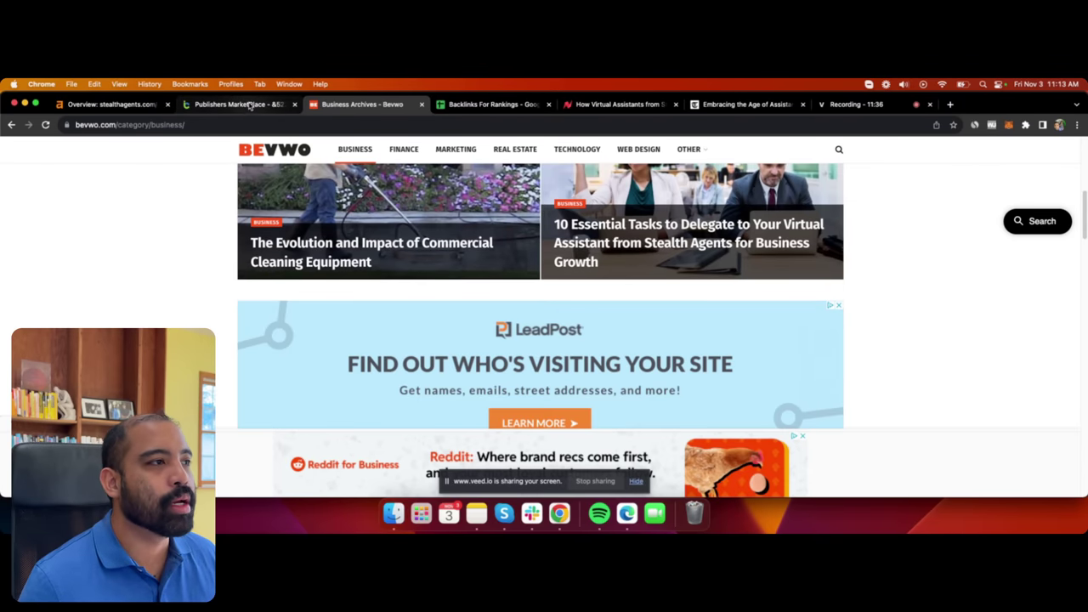
# Copy the bevwo.com domain from the Business category page's address and look it up in Ahrefs Site Explorer.
pyautogui.click(127, 124)
pyautogui.click(128, 124)
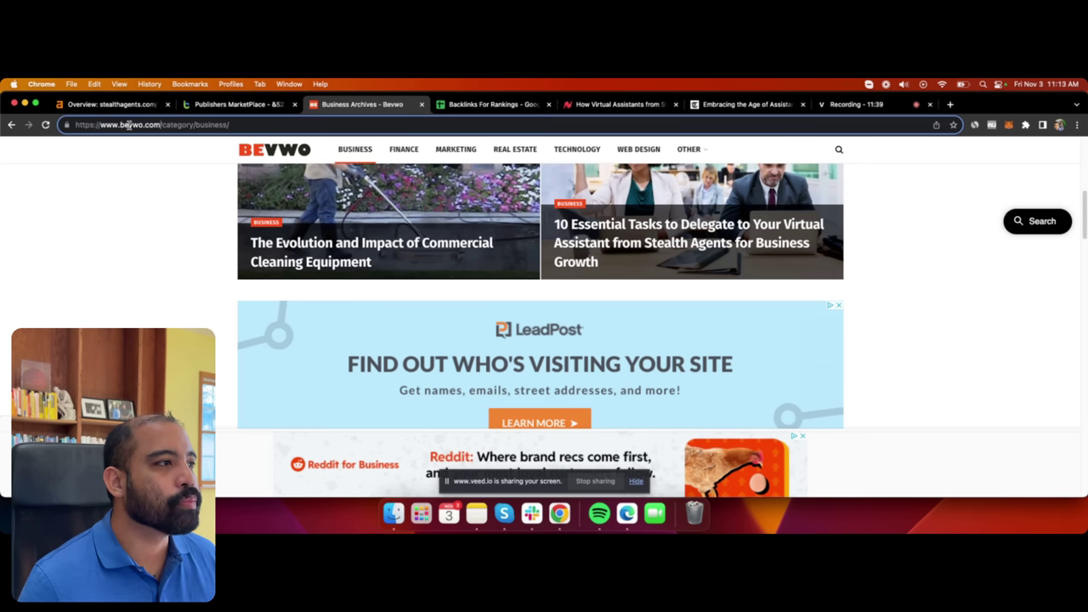
pyautogui.moveTo(159, 125); pyautogui.dragTo(134, 124)
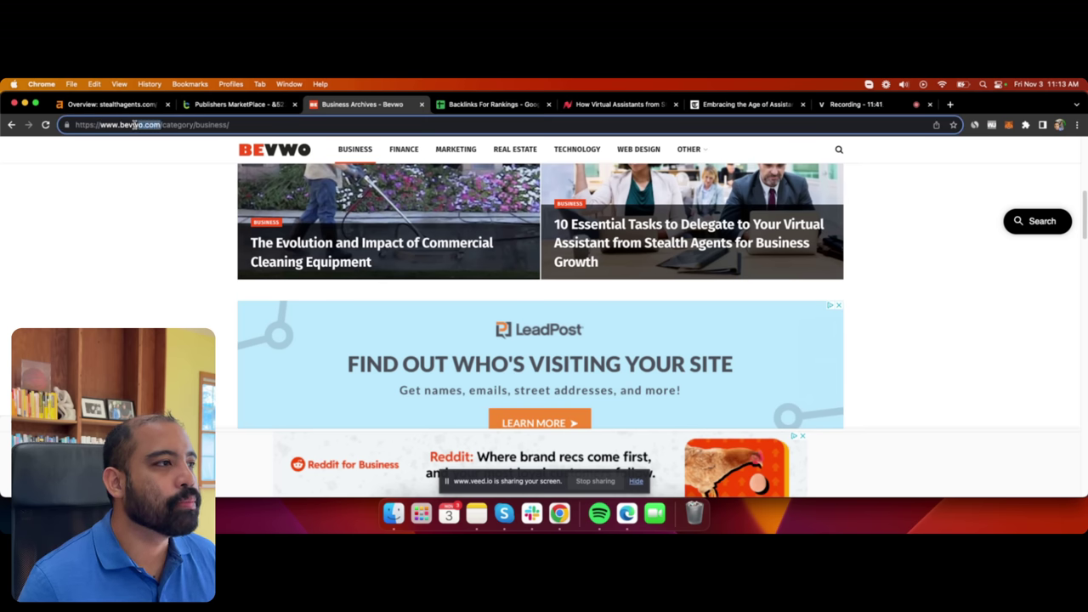
pyautogui.click(110, 104)
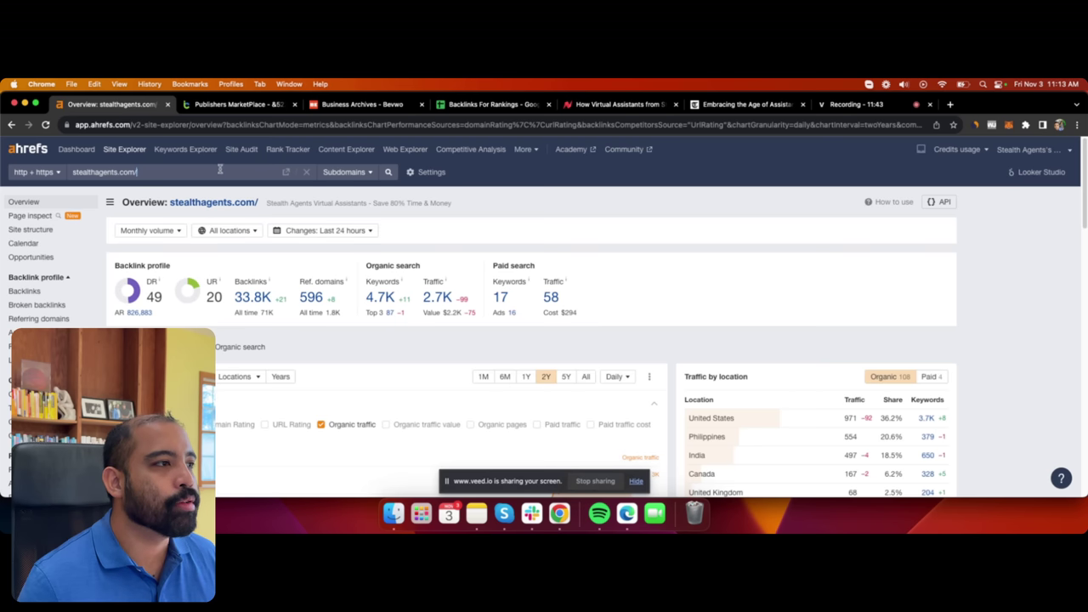
pyautogui.hotkey('ctrl', 'a')
pyautogui.write('bevwo.com')
pyautogui.press('Return')
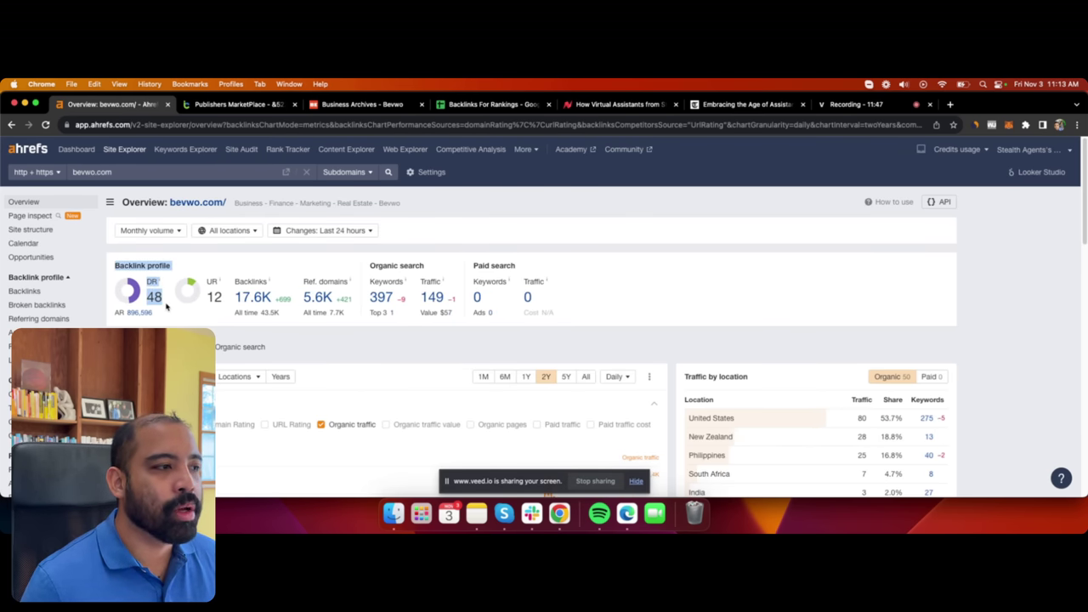
# Compare bevwo.com's Ahrefs DR with its iCopify listing, and highlight its backlink, referring domain and organic keyword metrics in the overview.
pyautogui.click(199, 104)
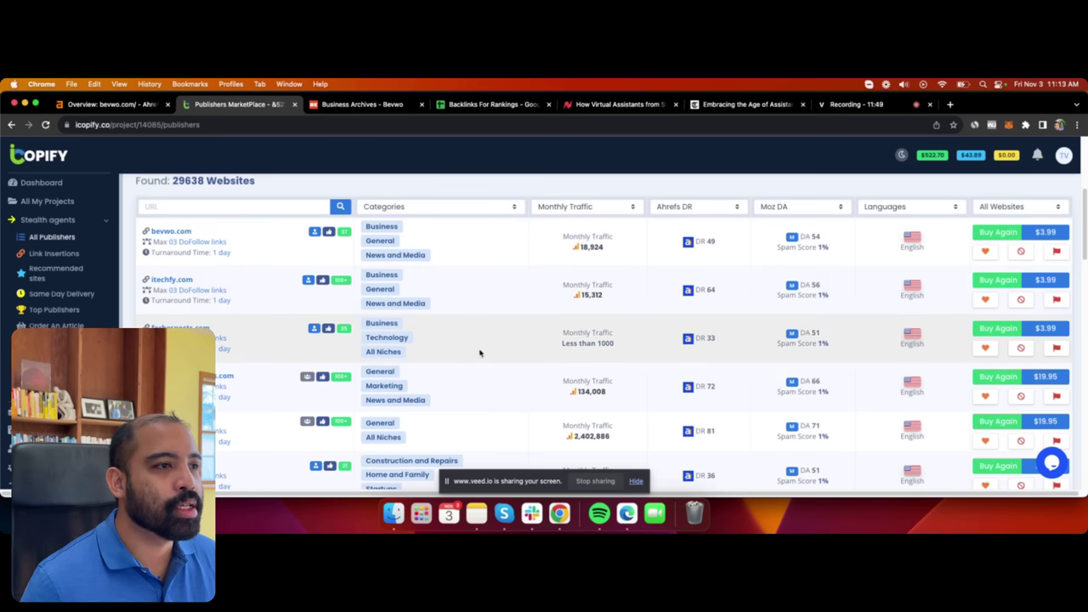
pyautogui.click(111, 104)
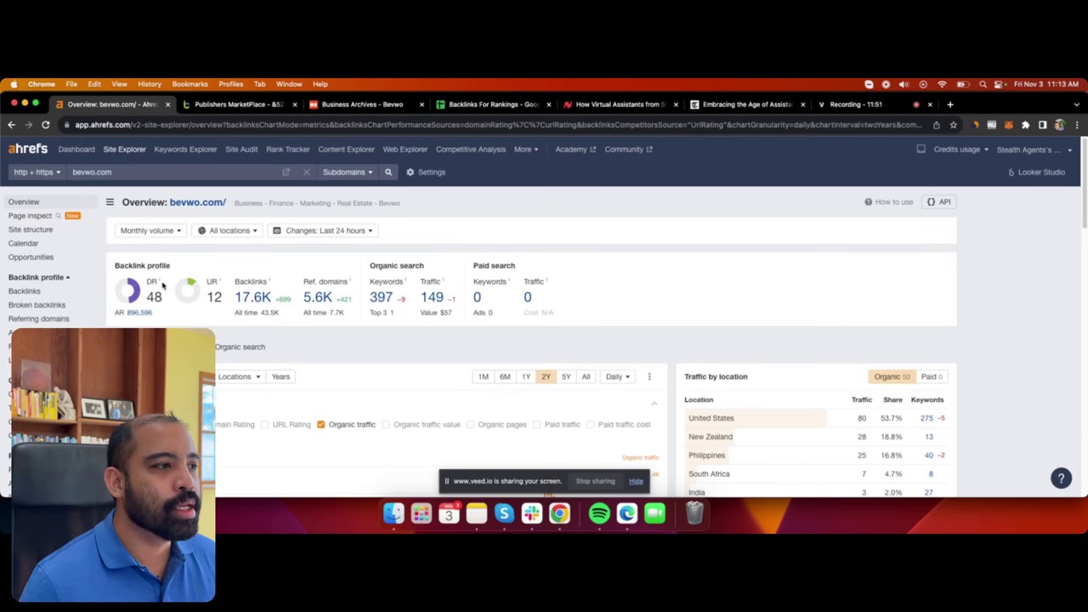
pyautogui.moveTo(167, 309); pyautogui.dragTo(280, 326)
pyautogui.click(232, 314)
pyautogui.click(299, 287)
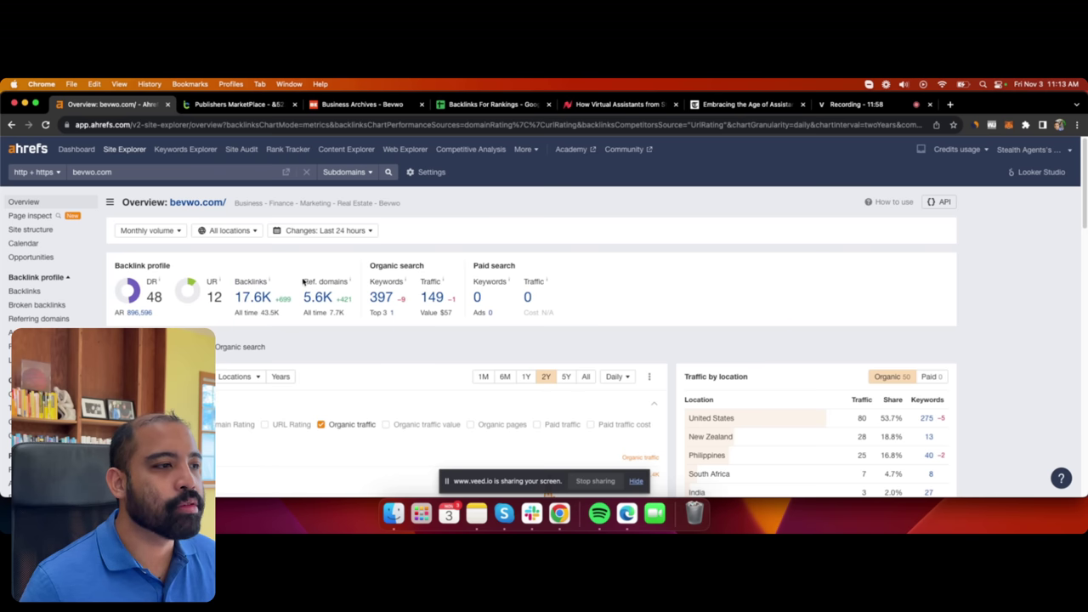
pyautogui.moveTo(302, 279); pyautogui.dragTo(401, 313)
pyautogui.click(378, 319)
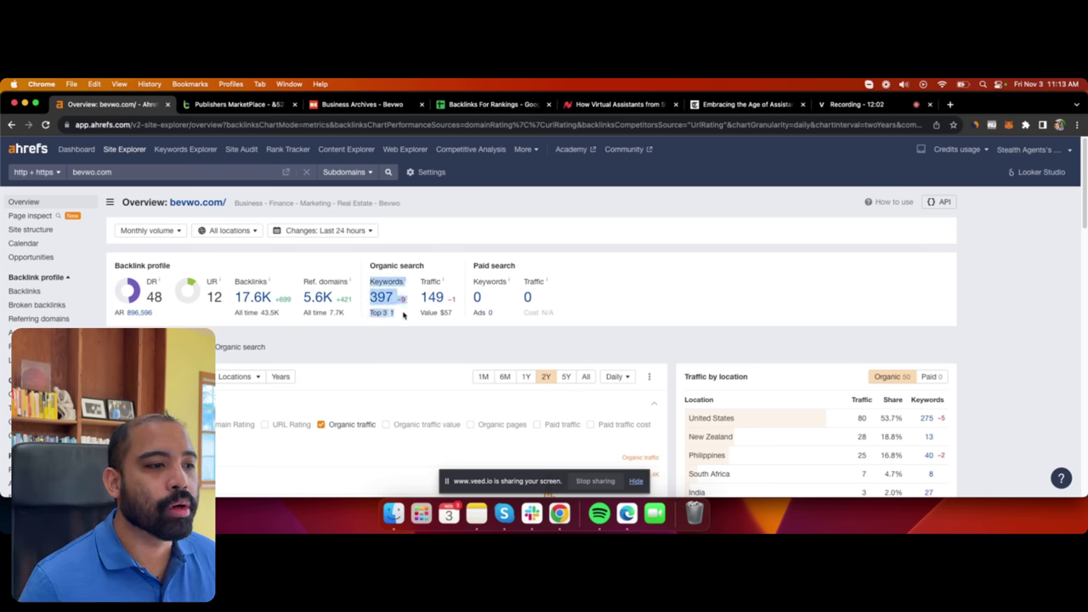
# Open bevwo.com's organic keywords report, read through its ranking keywords for spam, and return to the site's Business page.
pyautogui.click(369, 298)
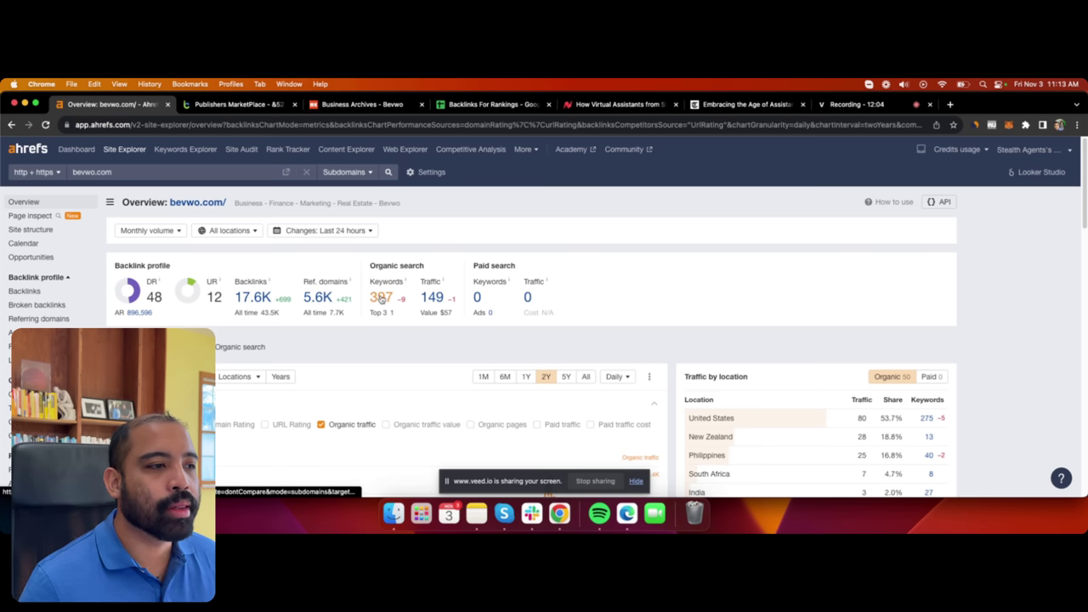
pyautogui.click(380, 297)
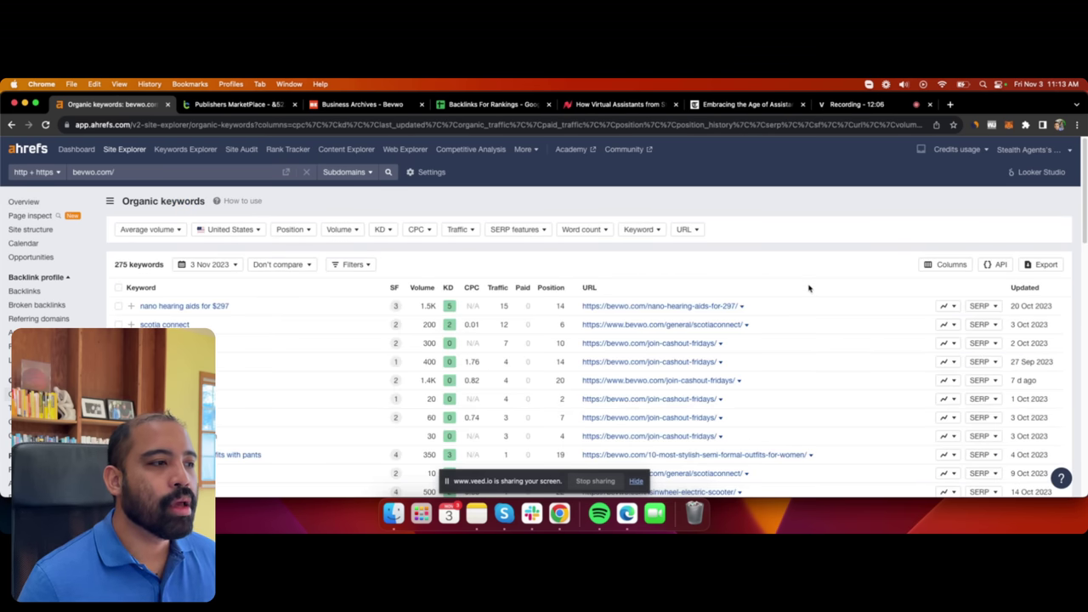
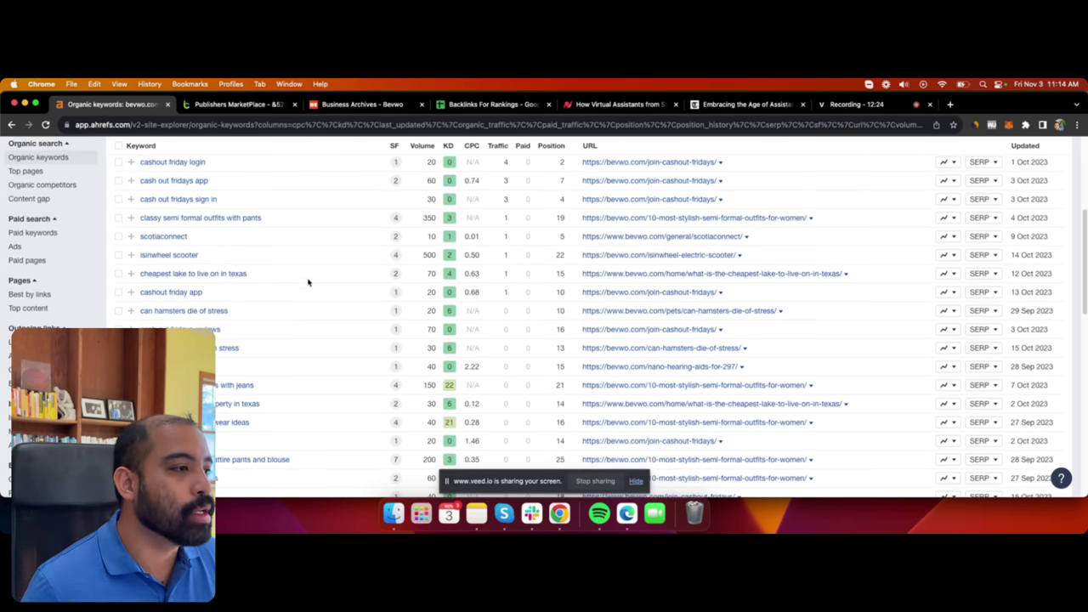
pyautogui.scroll(-9, 338, 318)
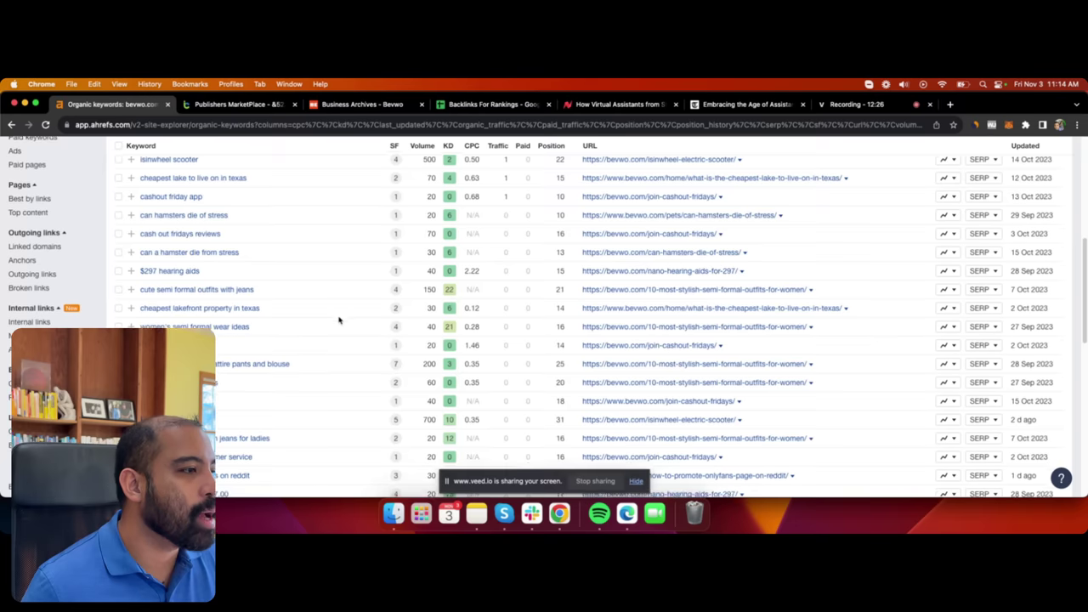
pyautogui.scroll(-9, 344, 344)
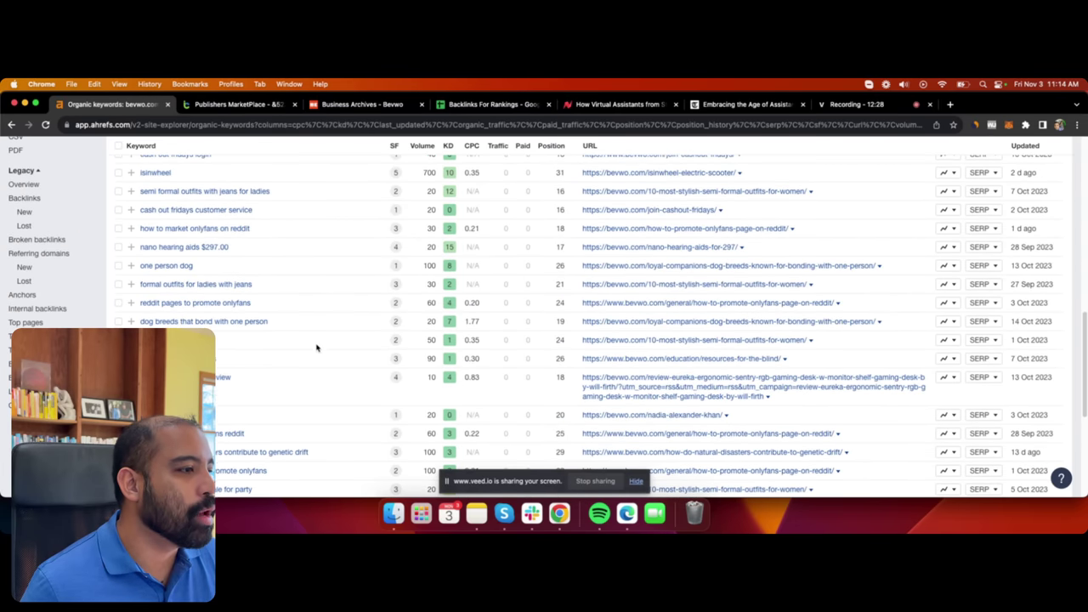
pyautogui.scroll(-10, 316, 346)
pyautogui.scroll(20, 340, 355)
pyautogui.scroll(10, 343, 354)
pyautogui.click(342, 103)
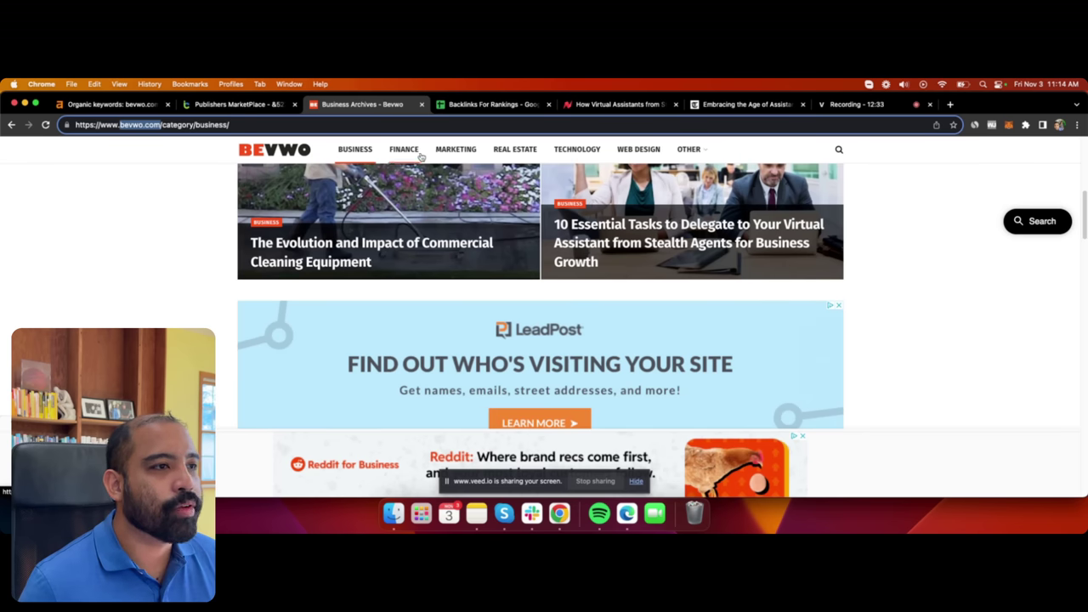
pyautogui.moveTo(687, 150)
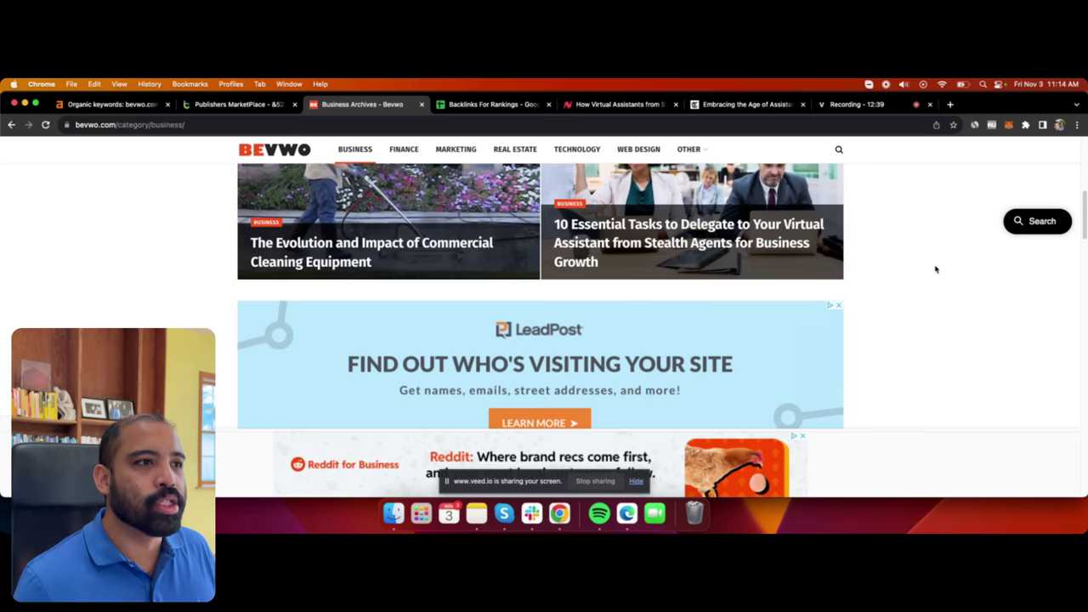
# Go through the bevwo.com row of the Backlinks For Rankings sheet, pointing out its URL, cost, DR, keyword, traffic and notes cells.
pyautogui.click(481, 104)
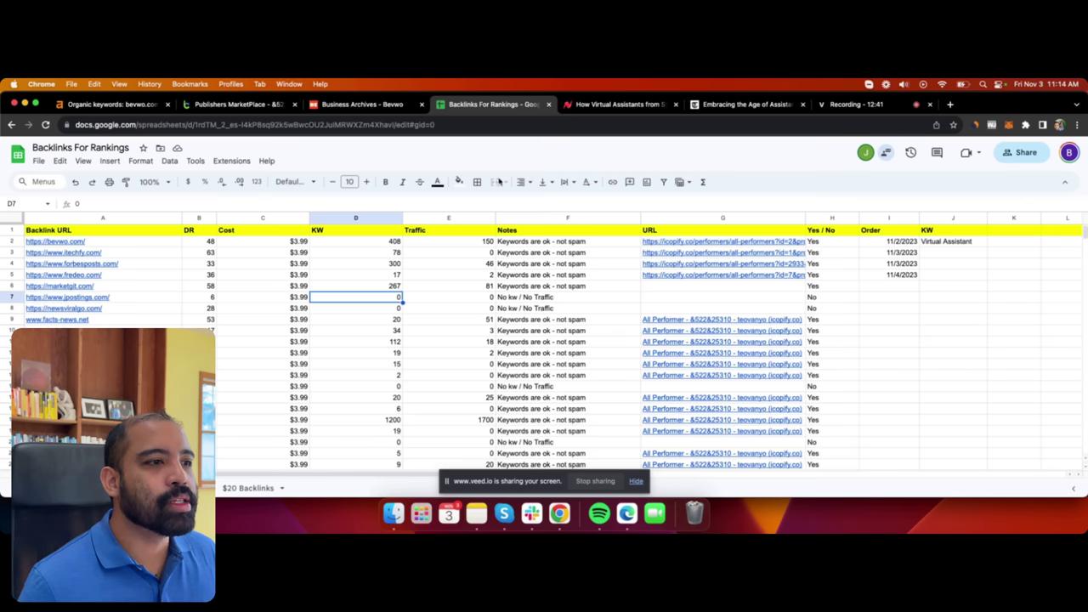
pyautogui.click(106, 241)
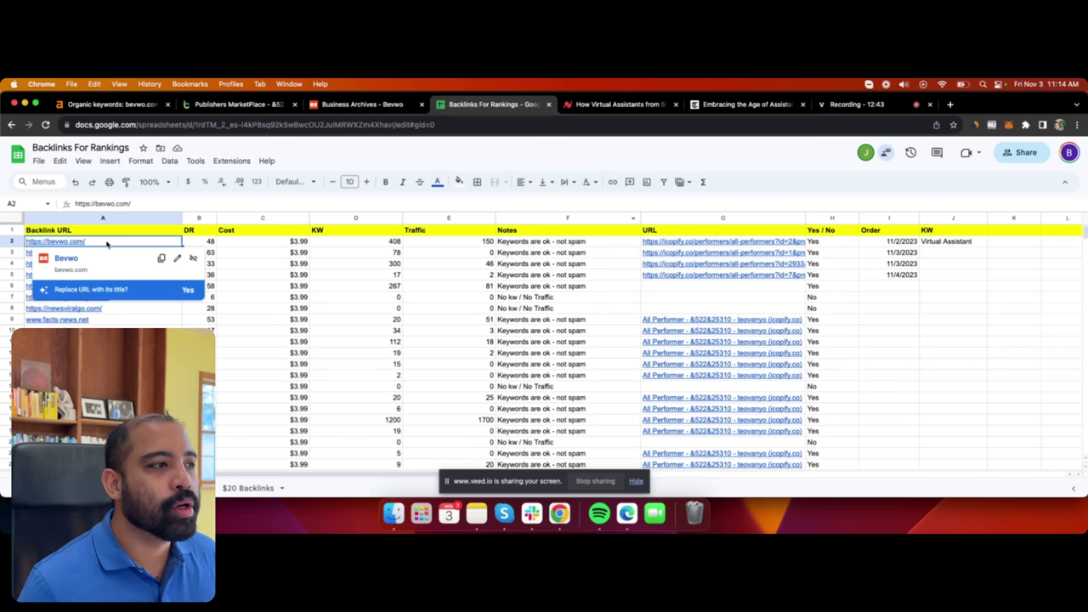
pyautogui.click(255, 246)
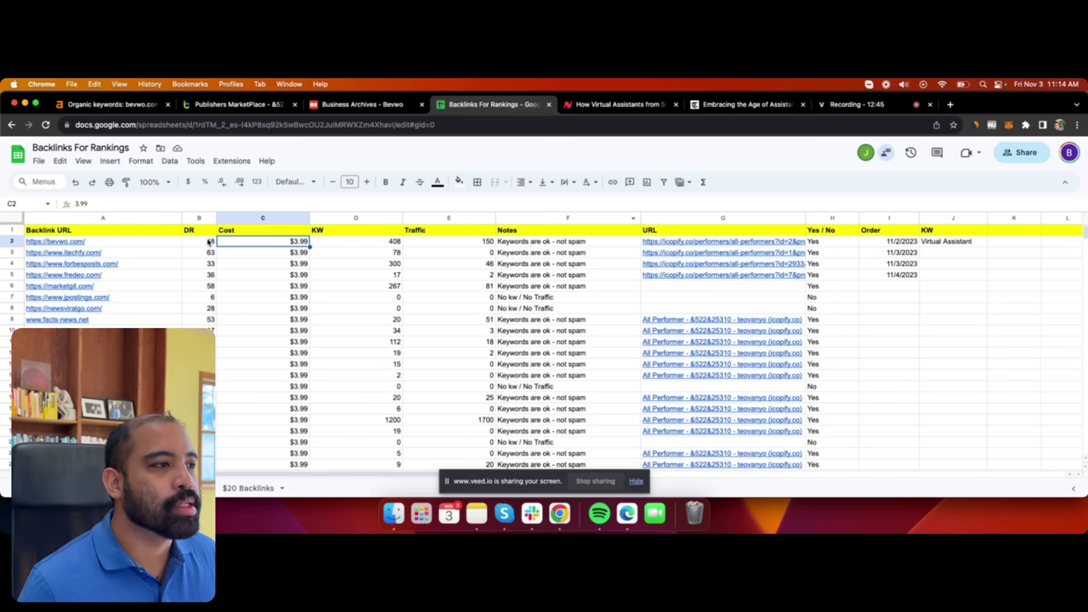
pyautogui.click(210, 241)
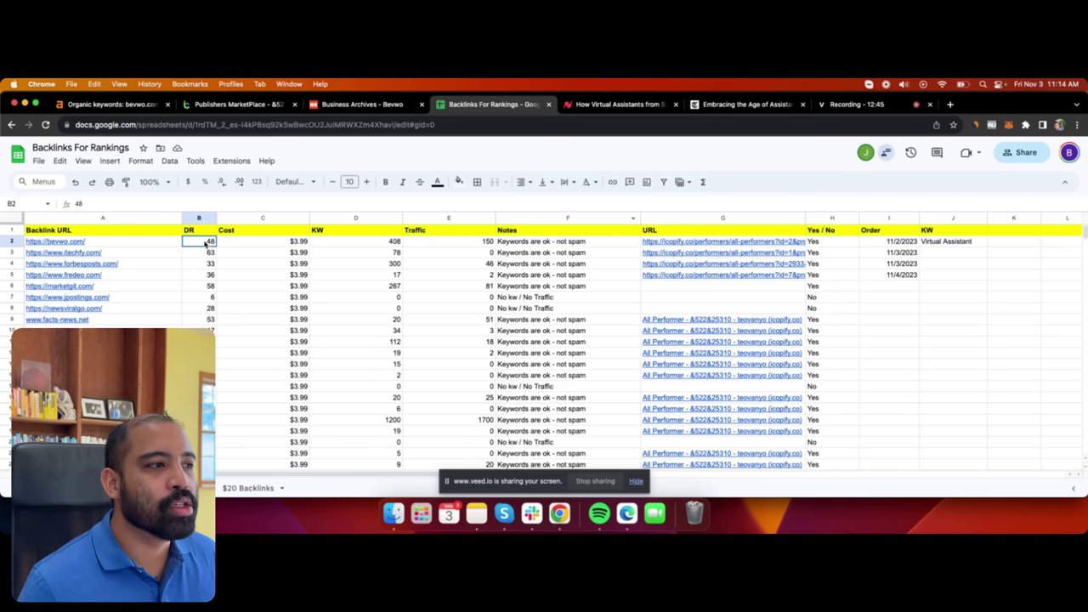
pyautogui.click(374, 245)
pyautogui.click(449, 244)
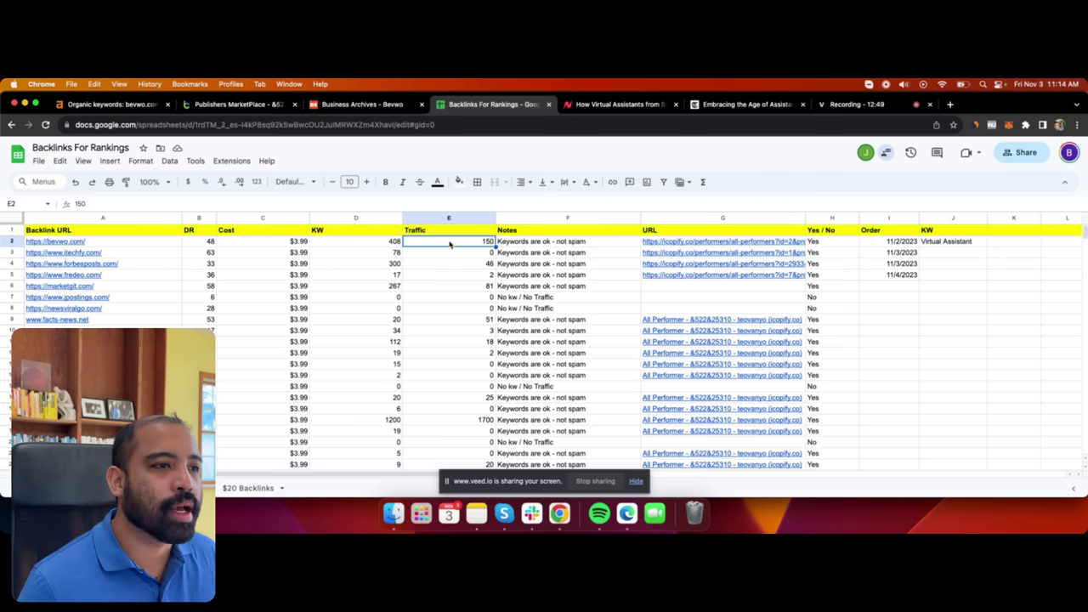
pyautogui.click(591, 242)
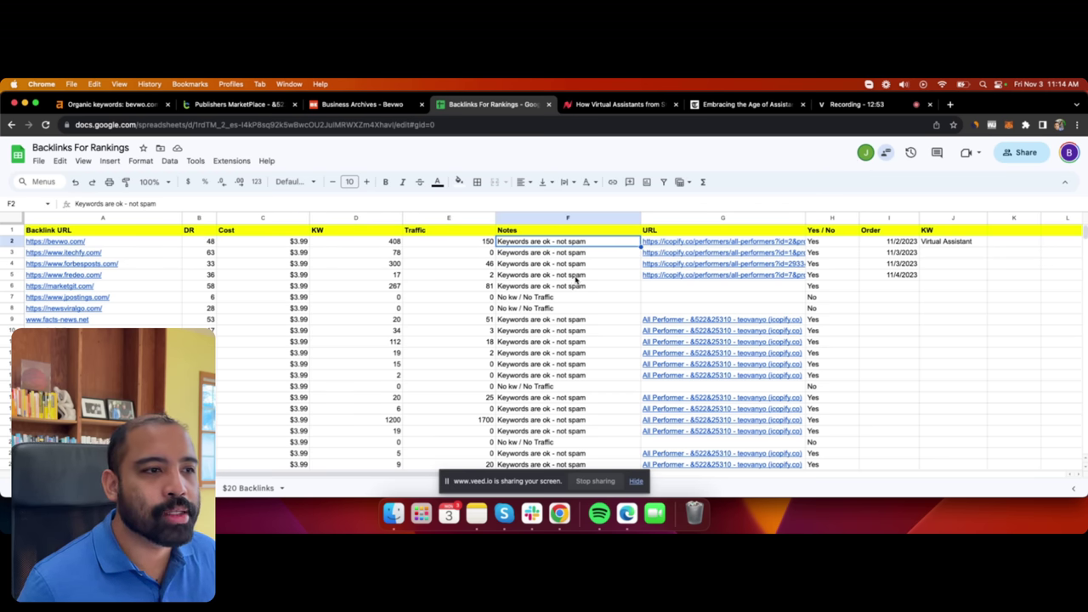
# Highlight the notes of the first five backlink sites, and point out the order link, Yes / No, order date and keyword columns.
pyautogui.moveTo(598, 246); pyautogui.dragTo(615, 287)
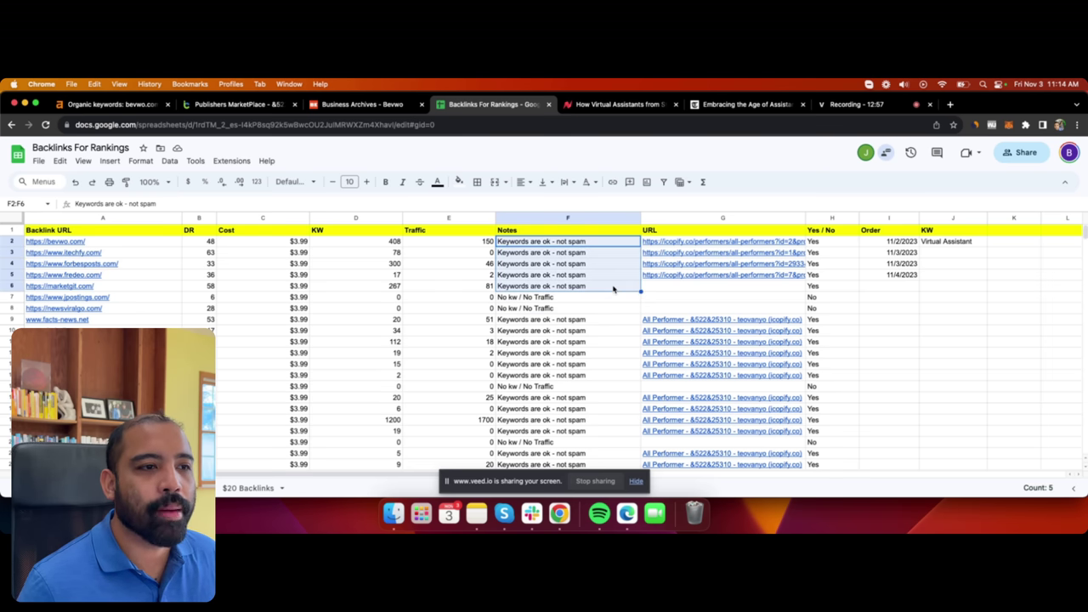
pyautogui.click(612, 285)
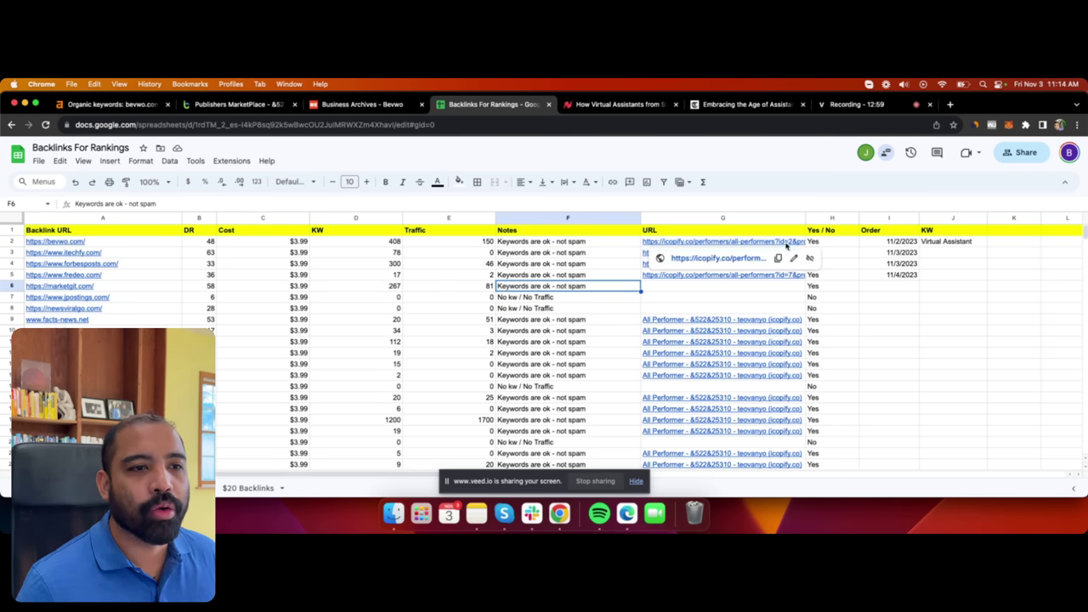
pyautogui.click(787, 246)
pyautogui.click(837, 246)
pyautogui.moveTo(744, 249)
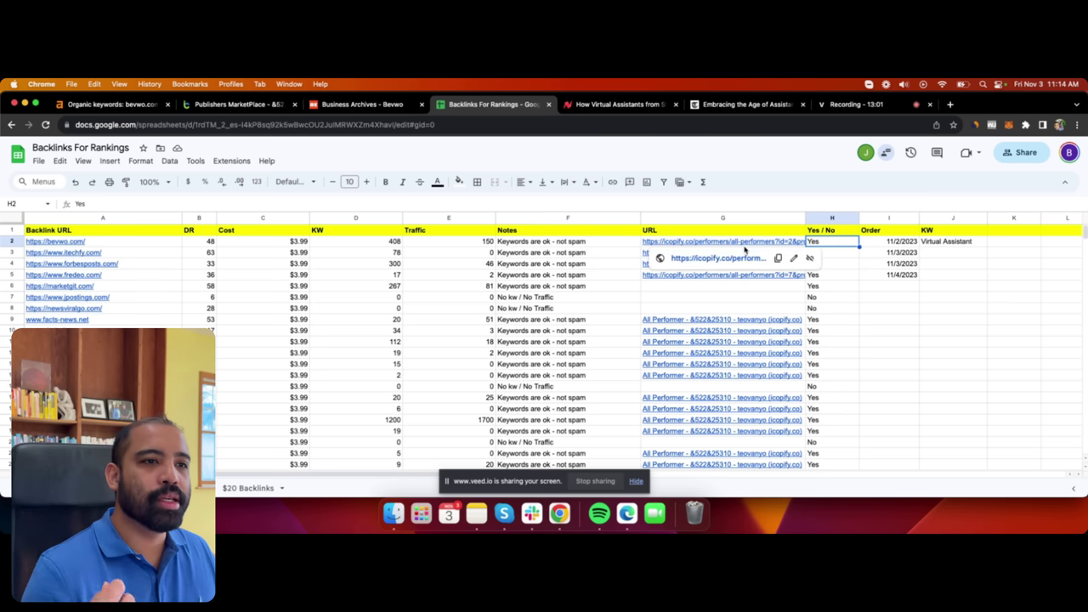
pyautogui.click(901, 307)
pyautogui.click(941, 291)
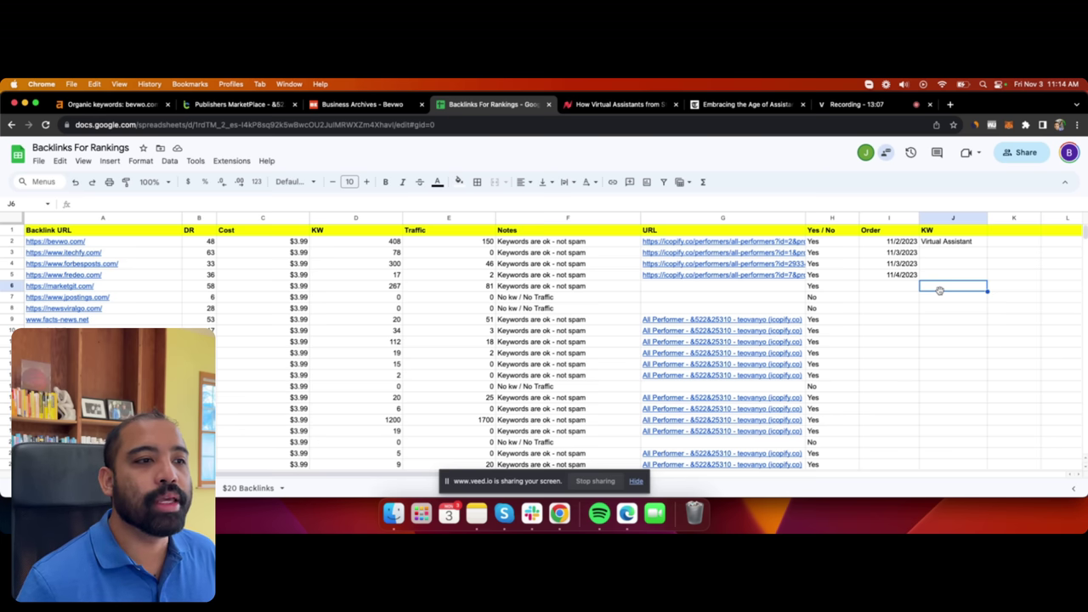
pyautogui.click(953, 244)
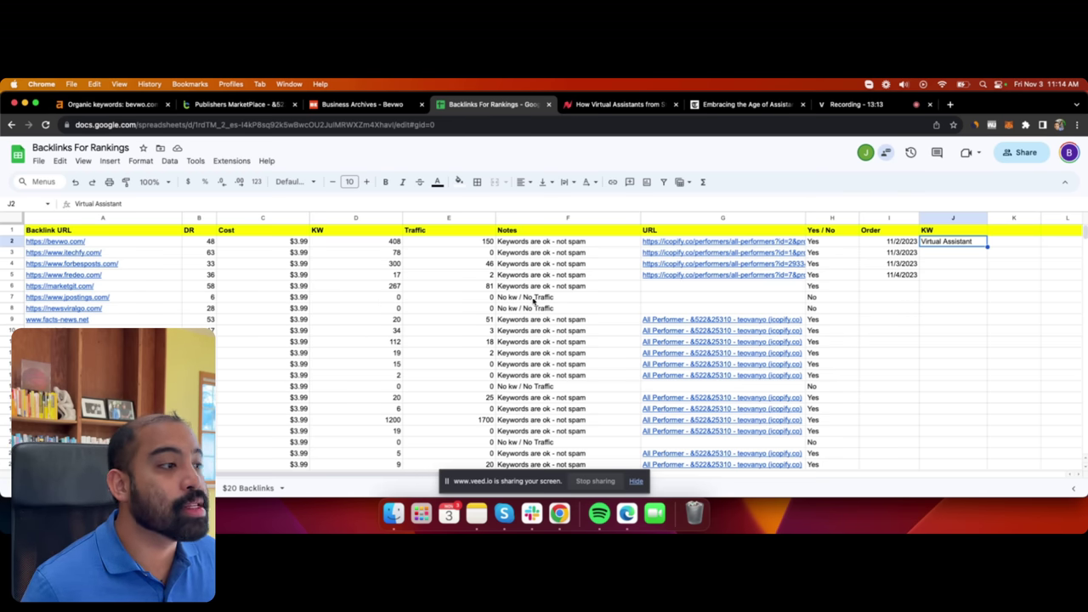
# Highlight the jpostings.com and newsviralgo.com rows in the sheet and point out the "No kw / No Traffic" note.
pyautogui.click(150, 300)
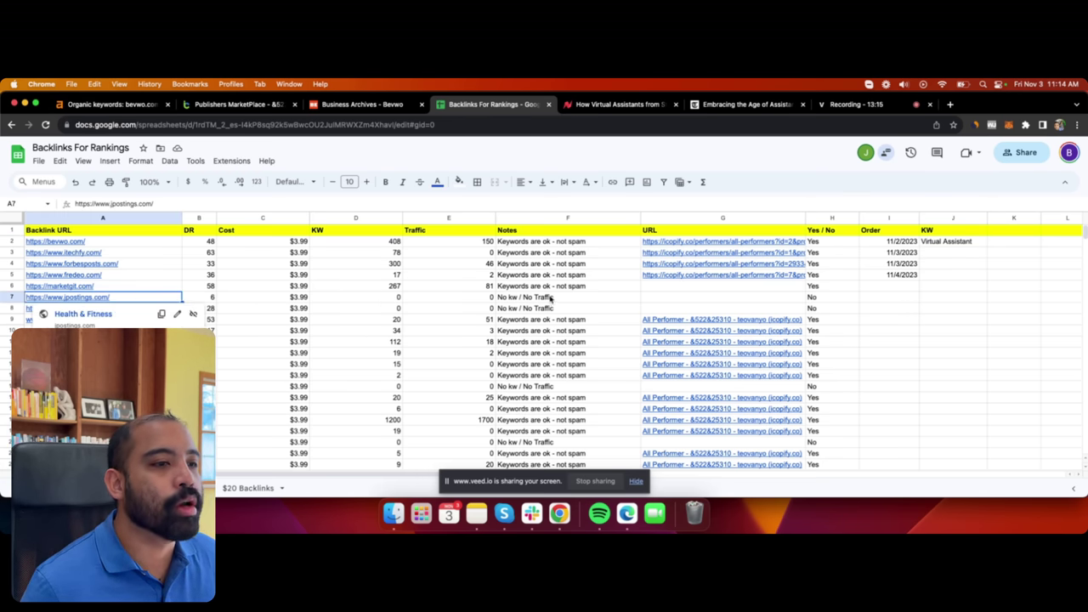
pyautogui.moveTo(661, 300); pyautogui.dragTo(151, 301)
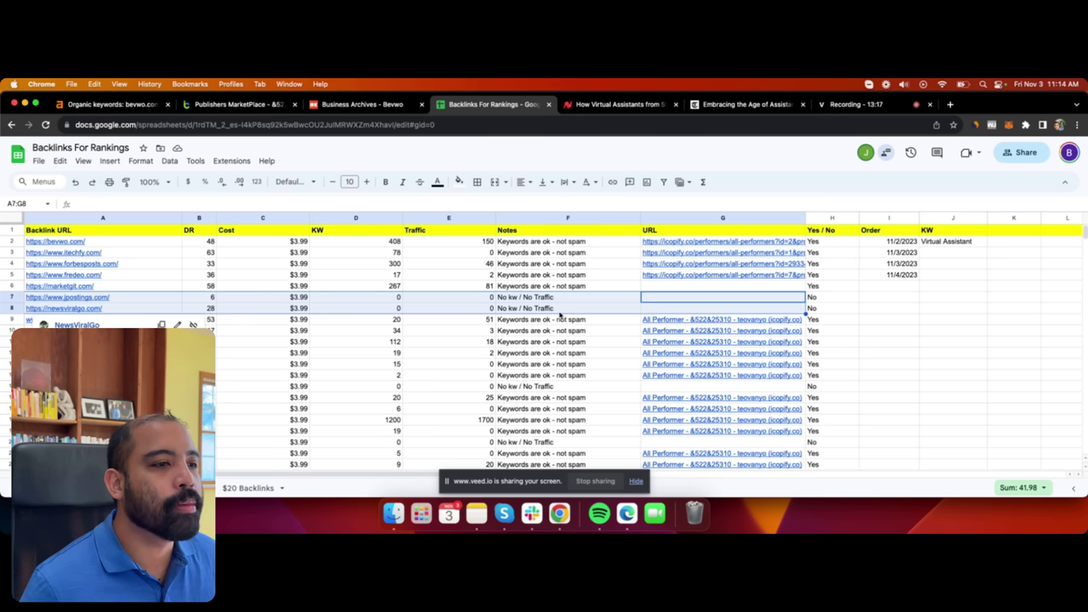
pyautogui.click(599, 299)
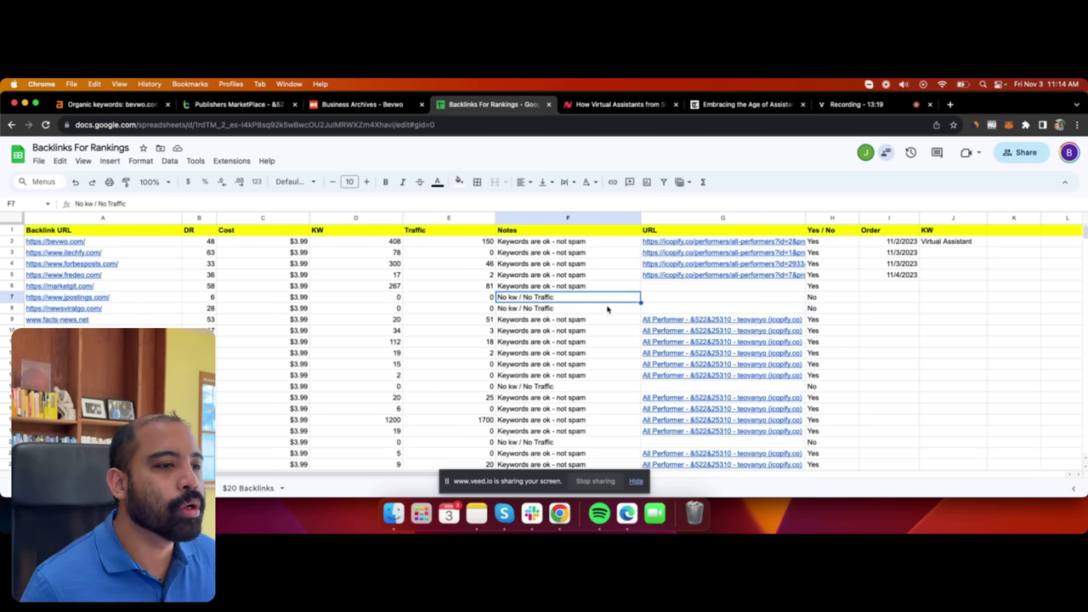
# Open jpostings.com from its link in the sheet and examine its homepage articles, categories and footer.
pyautogui.click(132, 301)
pyautogui.click(79, 315)
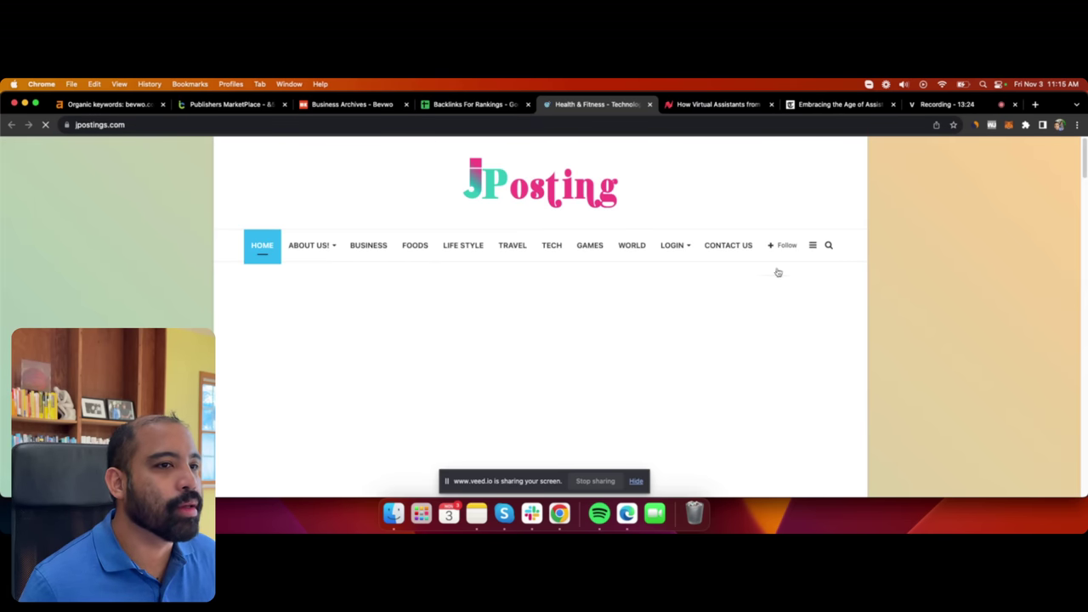
pyautogui.scroll(-3, 903, 272)
pyautogui.scroll(-10, 908, 281)
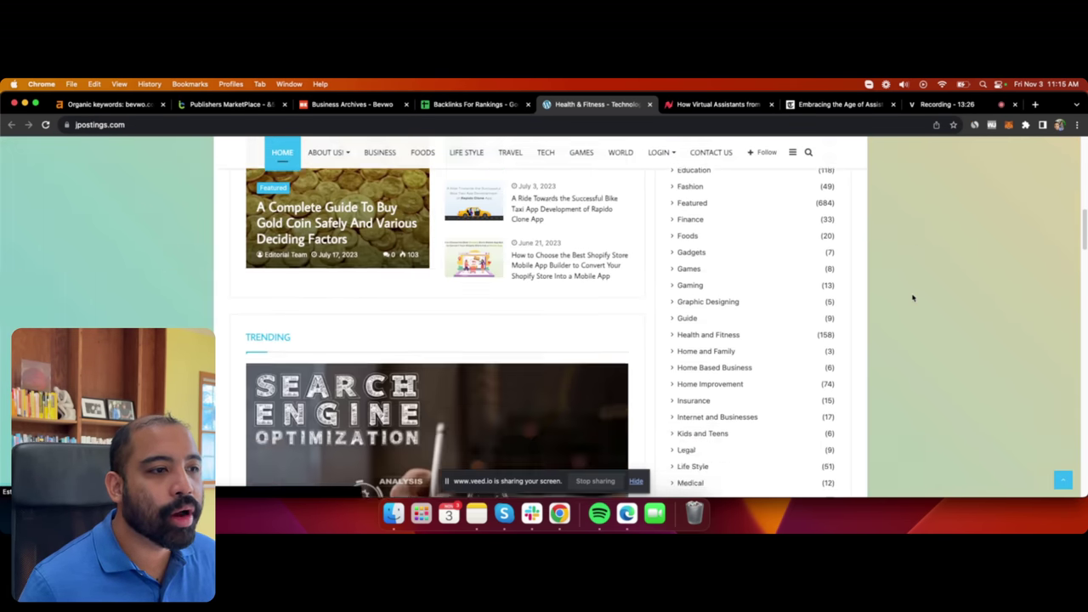
pyautogui.scroll(-10, 905, 294)
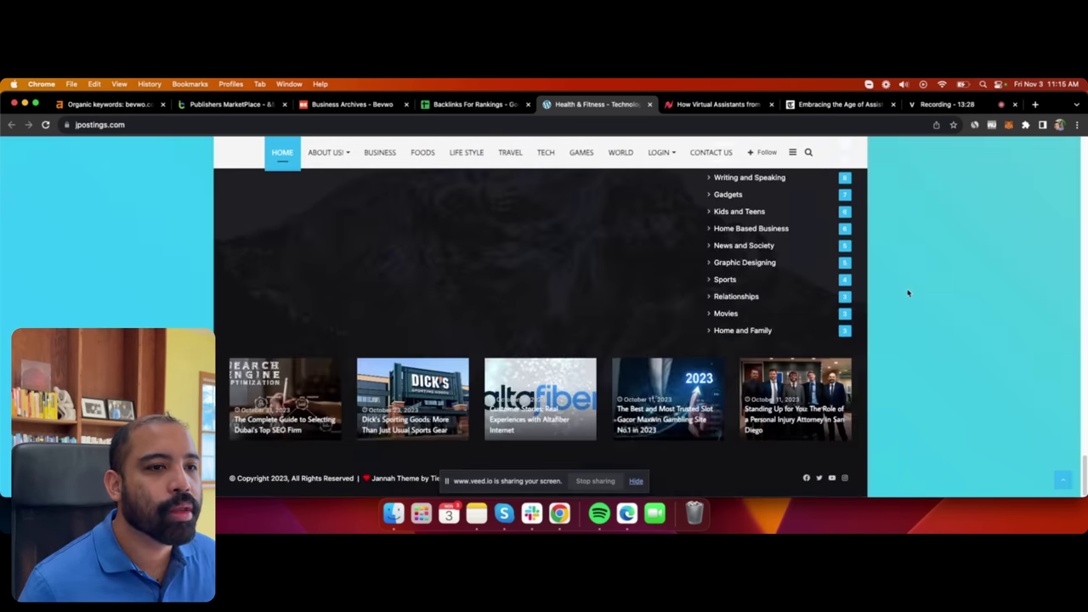
pyautogui.scroll(15, 911, 292)
pyautogui.scroll(10, 917, 293)
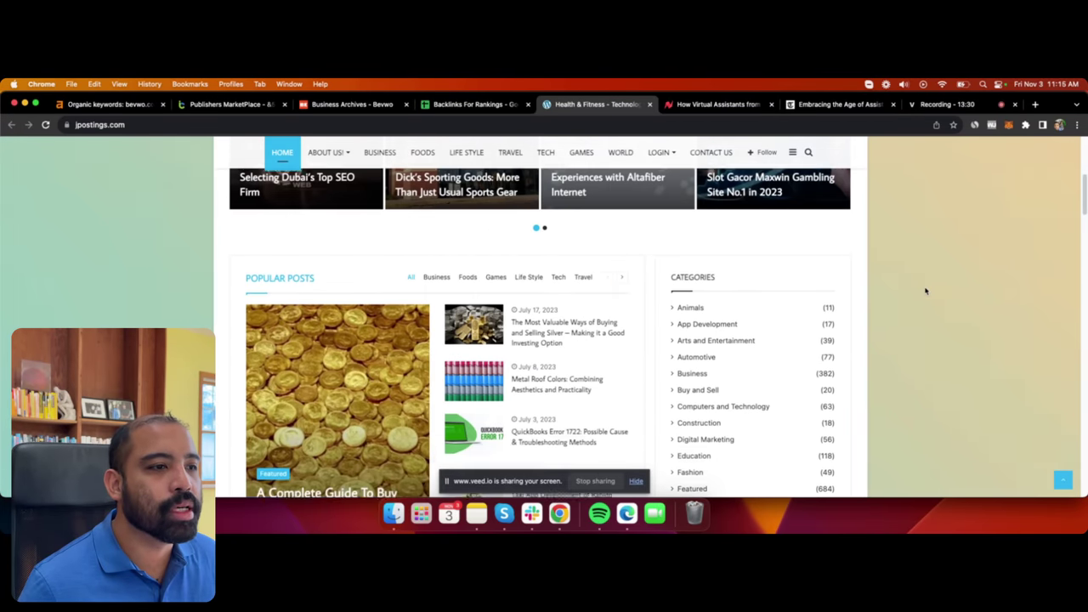
pyautogui.scroll(-5, 945, 313)
pyautogui.scroll(8, 959, 315)
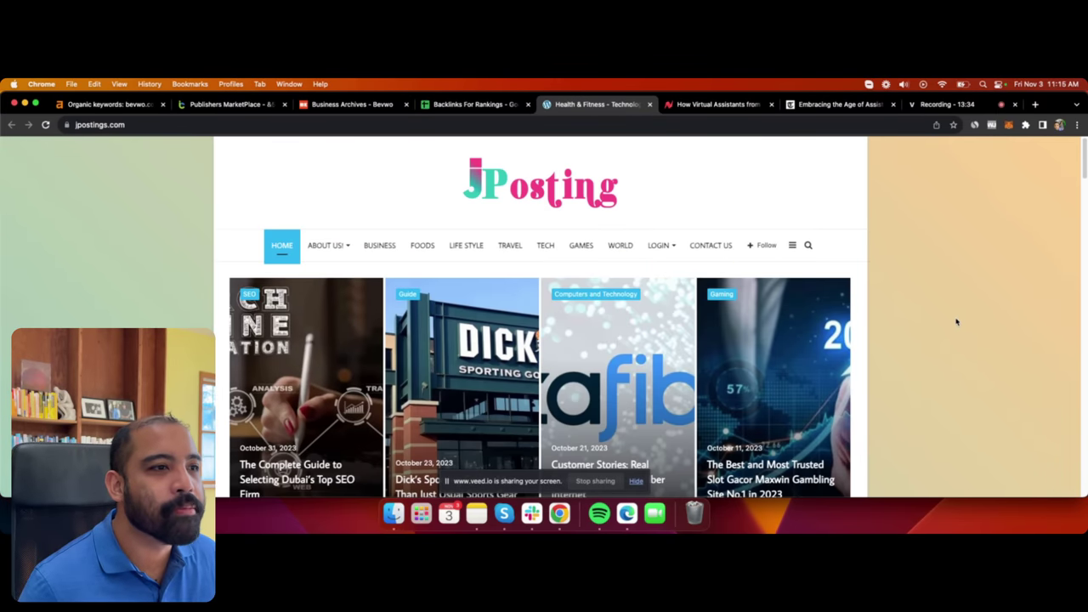
pyautogui.scroll(-3, 959, 318)
pyautogui.scroll(3, 935, 280)
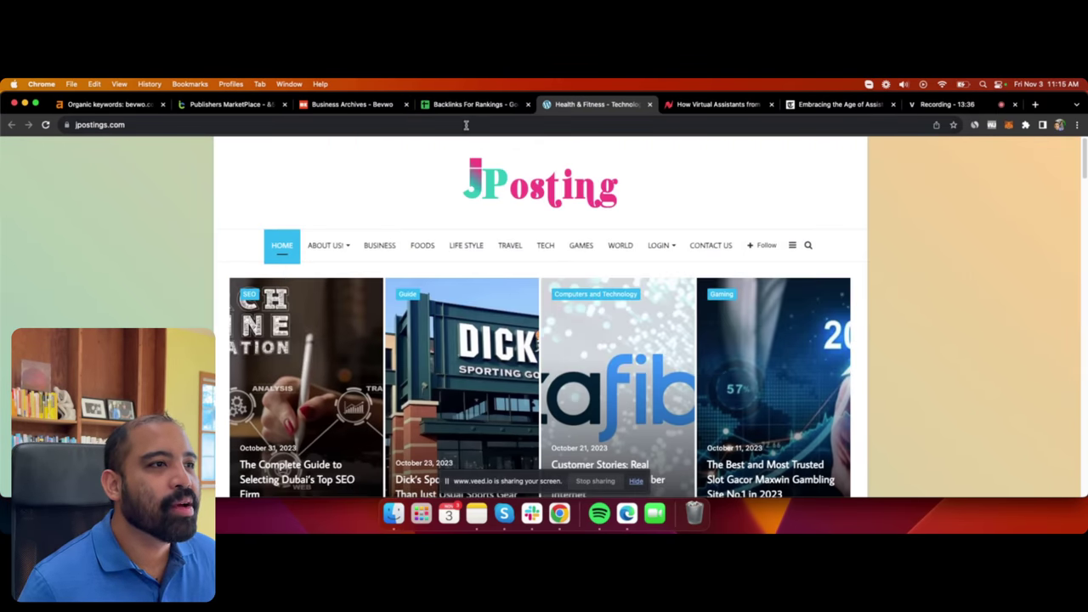
# Look up the jpostings.com address in Ahrefs Site Explorer and open its Overview report.
pyautogui.click(368, 125)
pyautogui.press('super+c')
pyautogui.click(109, 104)
pyautogui.click(192, 170)
pyautogui.press('super+v')
pyautogui.press('Return')
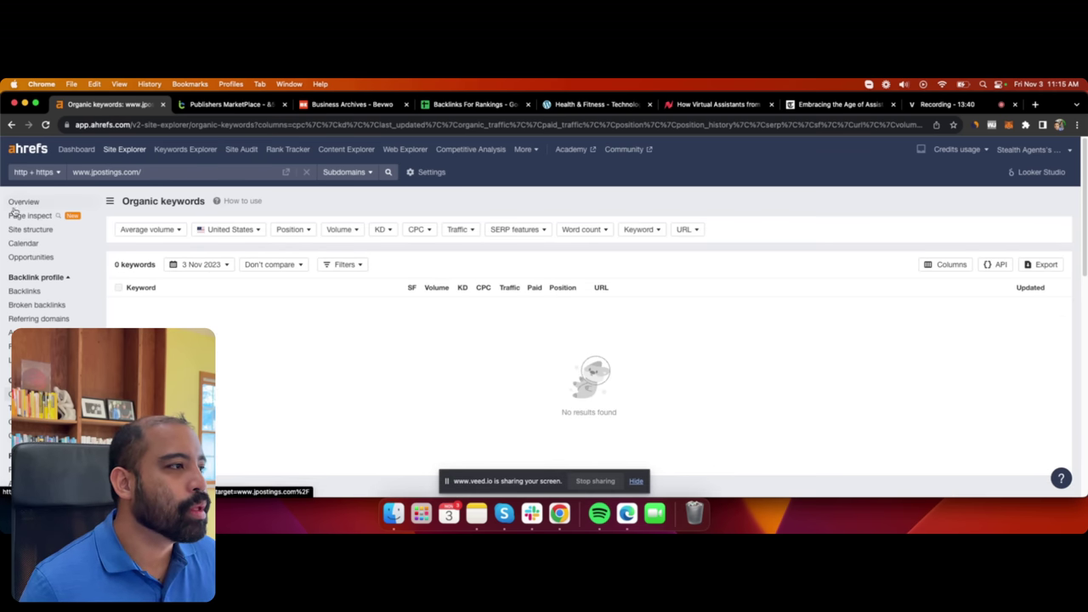
pyautogui.click(24, 202)
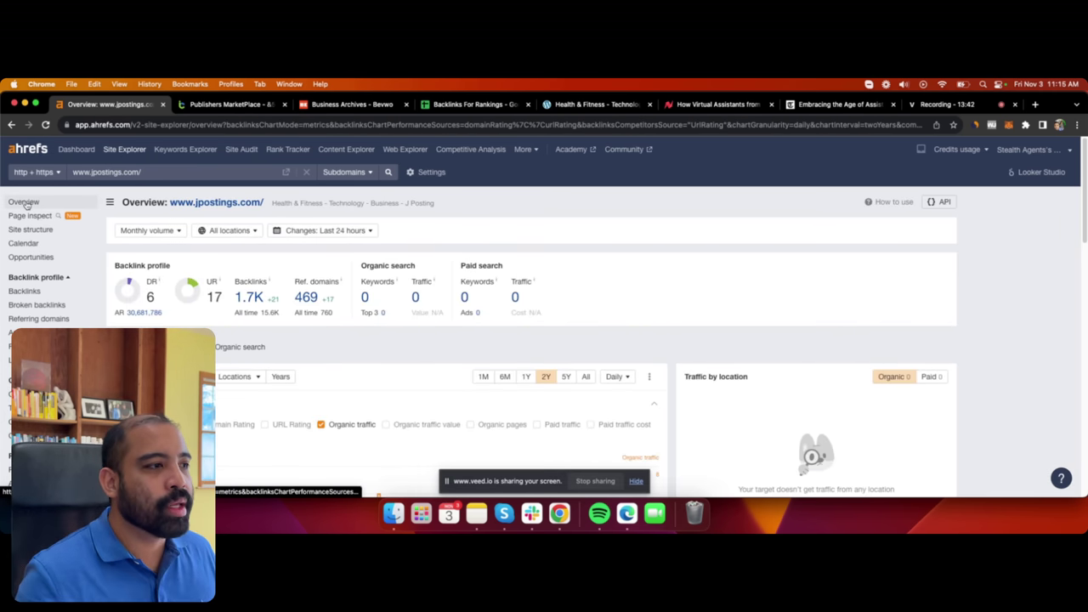
# Highlight the DR and organic search figures of jpostings.com in Ahrefs, checking the iCopify publisher list in between.
pyautogui.moveTo(161, 302); pyautogui.dragTo(122, 263)
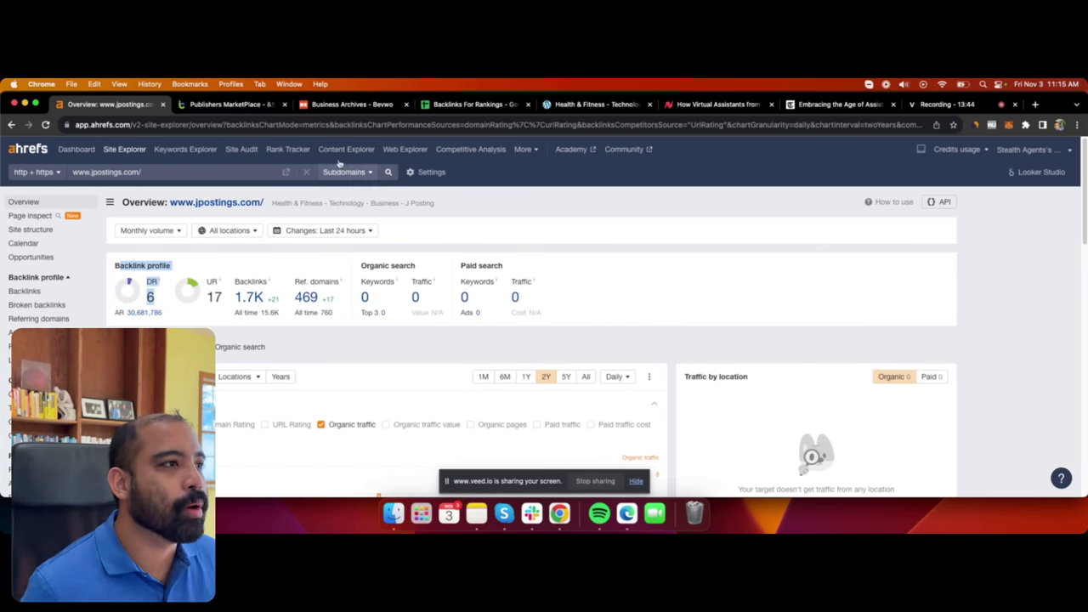
pyautogui.click(230, 104)
pyautogui.scroll(-2, 347, 464)
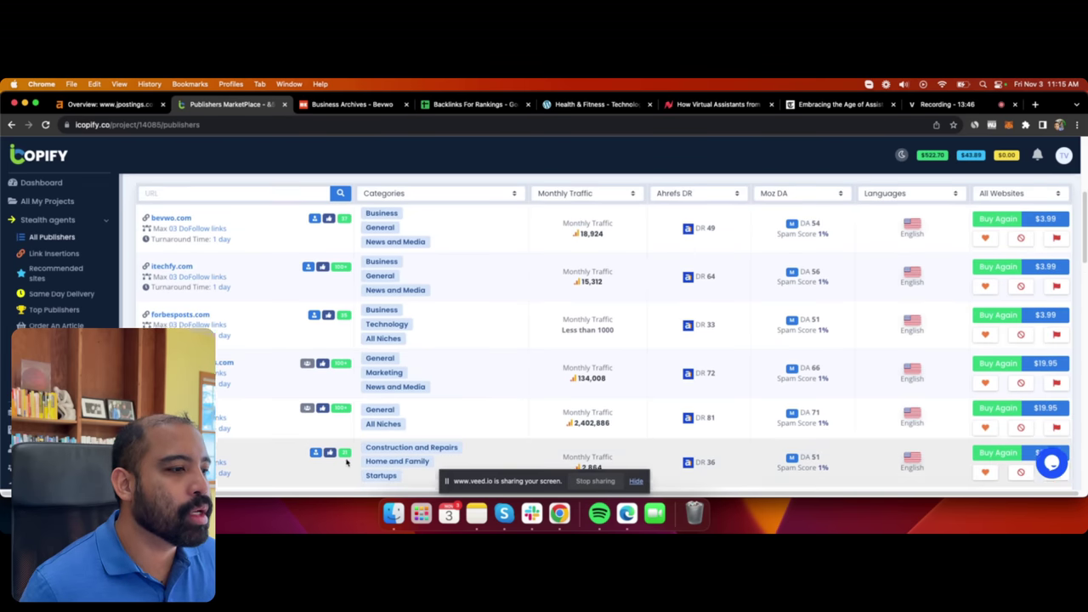
pyautogui.scroll(-5, 348, 463)
pyautogui.click(100, 103)
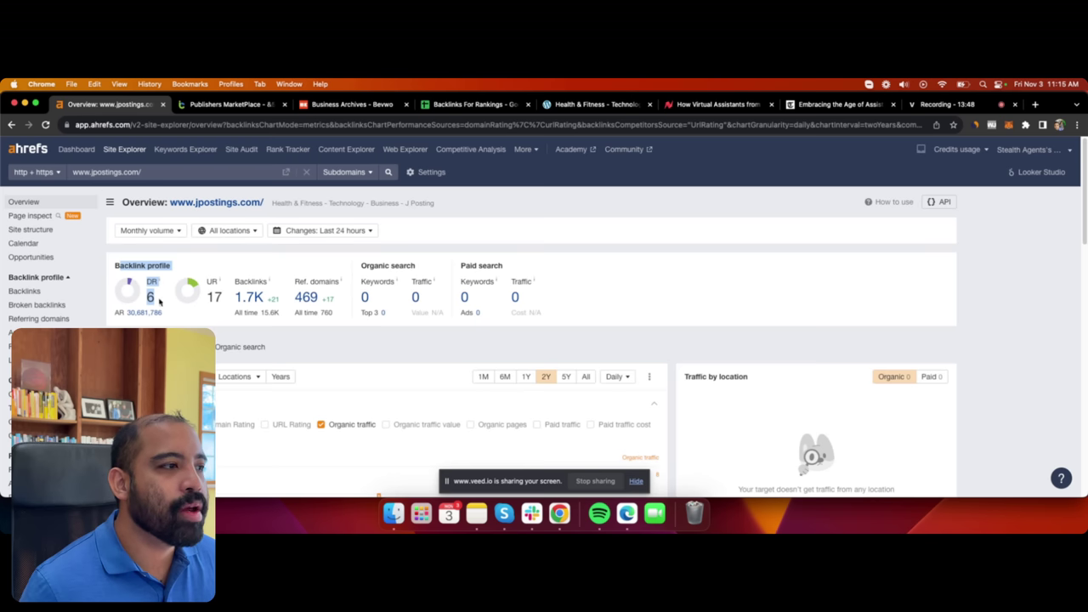
pyautogui.moveTo(161, 303); pyautogui.dragTo(117, 262)
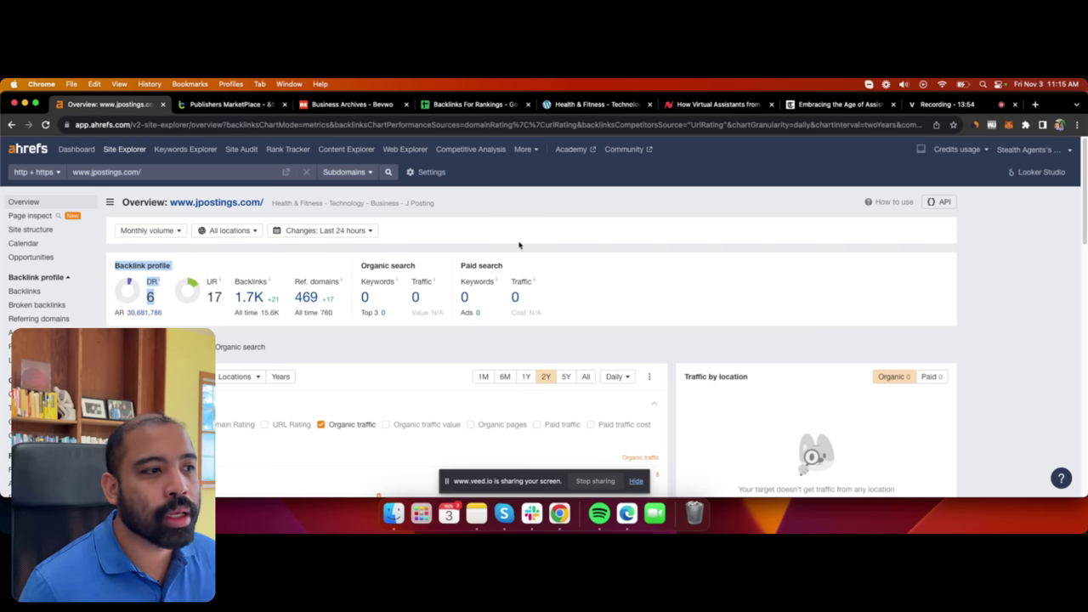
pyautogui.moveTo(339, 261); pyautogui.dragTo(445, 315)
pyautogui.click(519, 272)
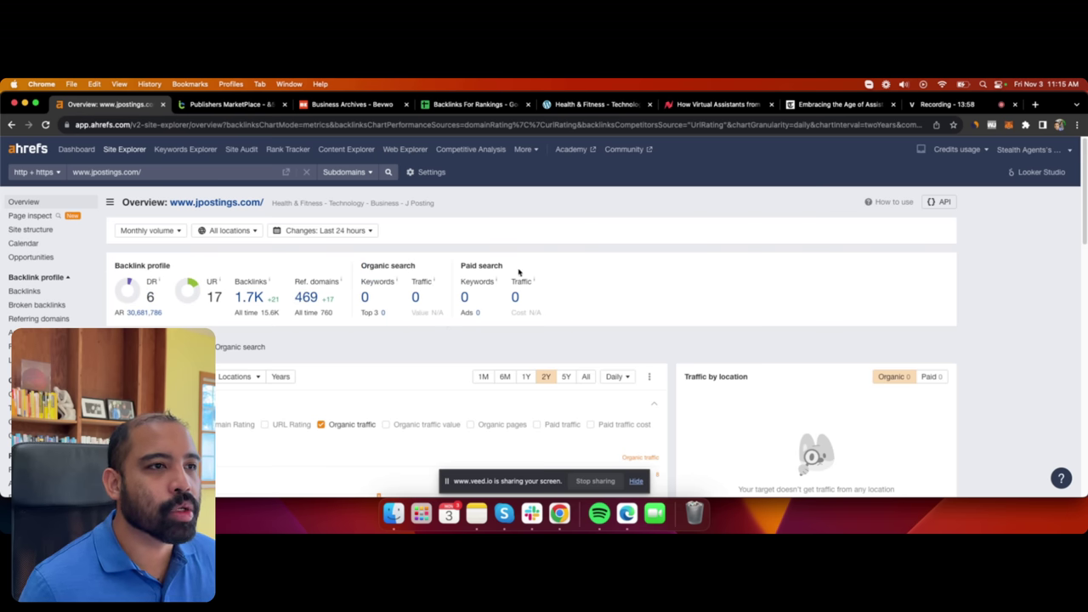
# Browse the iCopify publisher marketplace and compare the listed sites' traffic, DR and prices.
pyautogui.click(223, 105)
pyautogui.scroll(-15, 133, 302)
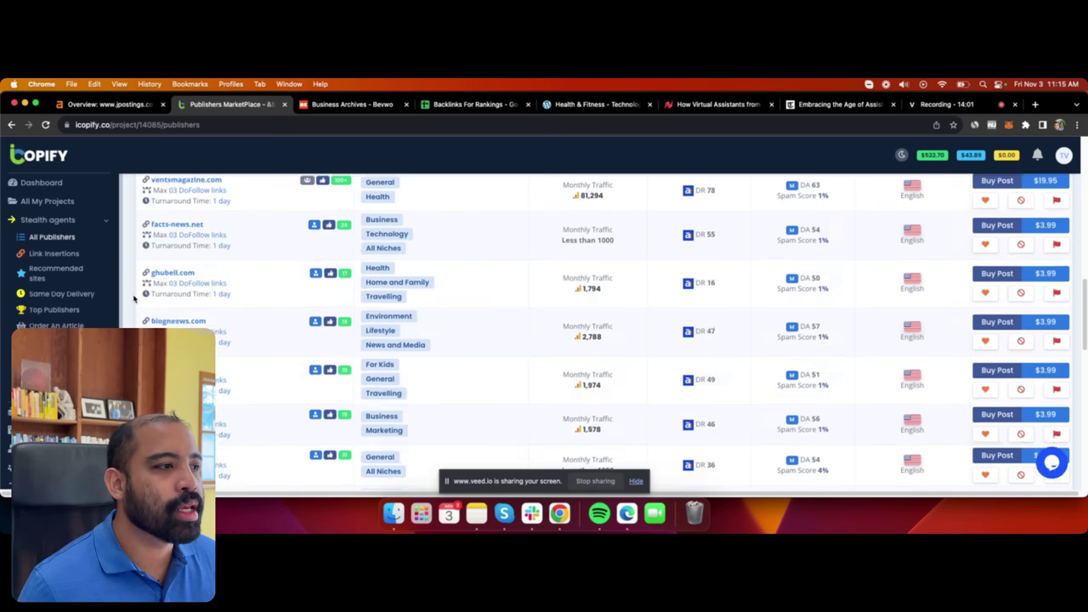
pyautogui.scroll(15, 132, 302)
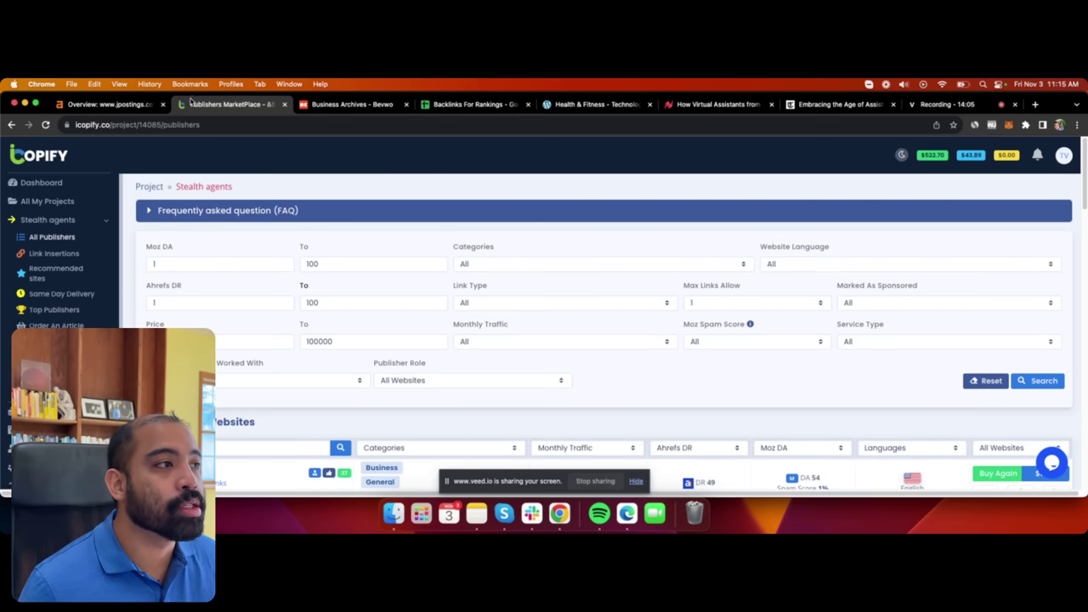
# Switch back to the Backlinks For Rankings spreadsheet, look through its list of sites and point out the $20 Backlinks sheet.
pyautogui.click(477, 106)
pyautogui.click(912, 309)
pyautogui.press('Right')
pyautogui.press('Left')
pyautogui.press('Right')
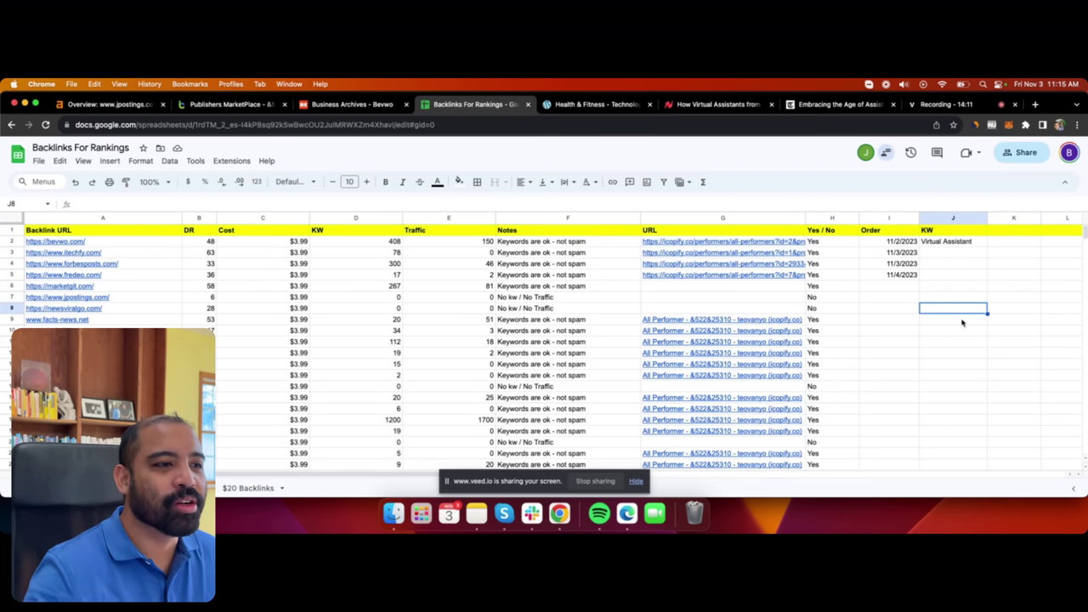
pyautogui.click(915, 337)
pyautogui.click(951, 324)
pyautogui.click(945, 308)
pyautogui.click(954, 297)
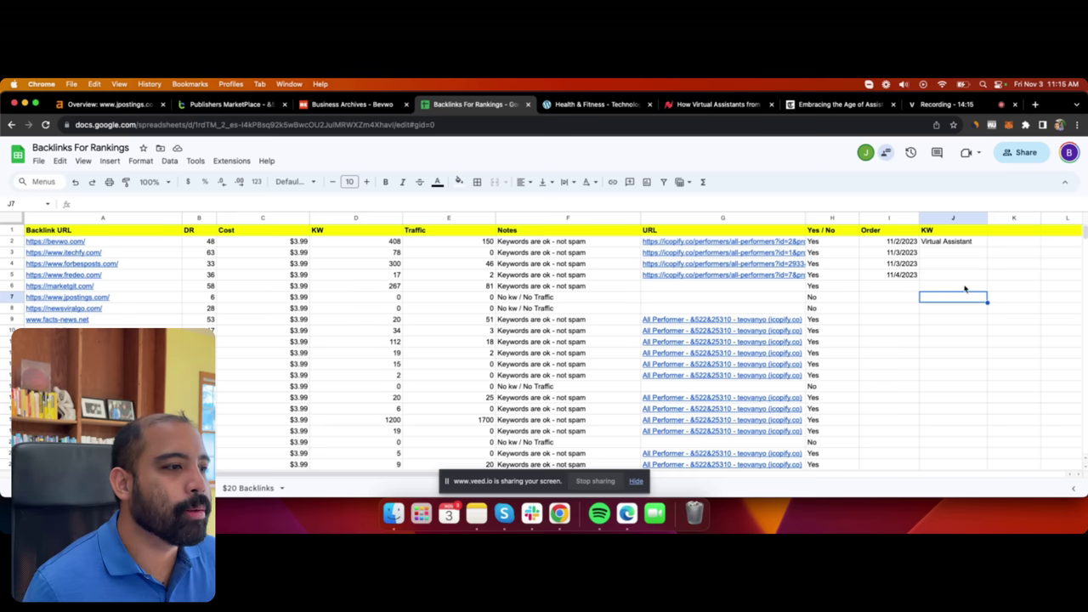
pyautogui.scroll(-3, 275, 275)
pyautogui.scroll(3, 340, 357)
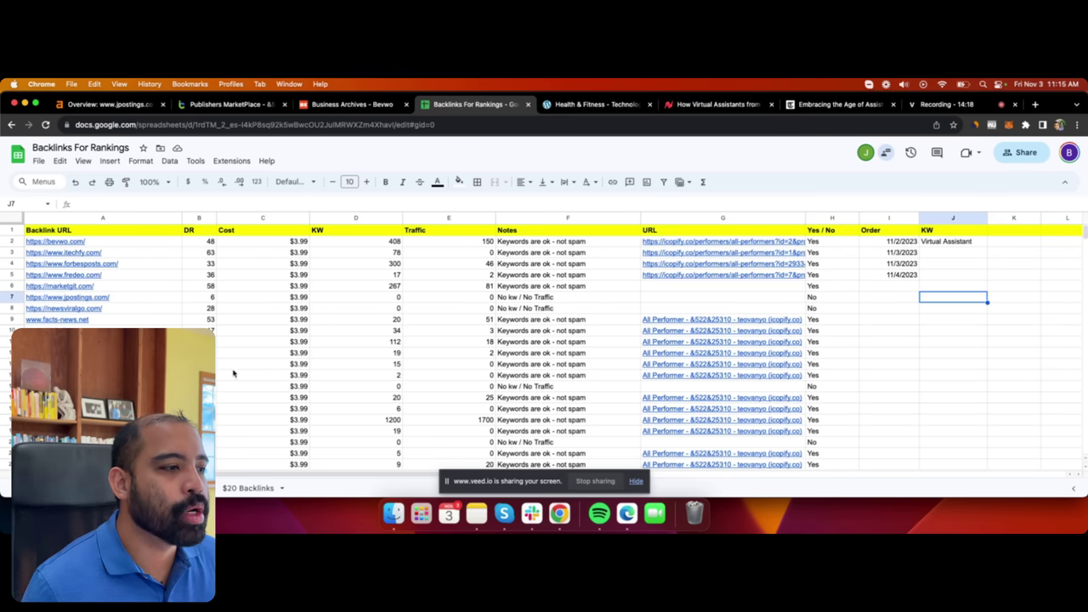
pyautogui.scroll(-5, 544, 349)
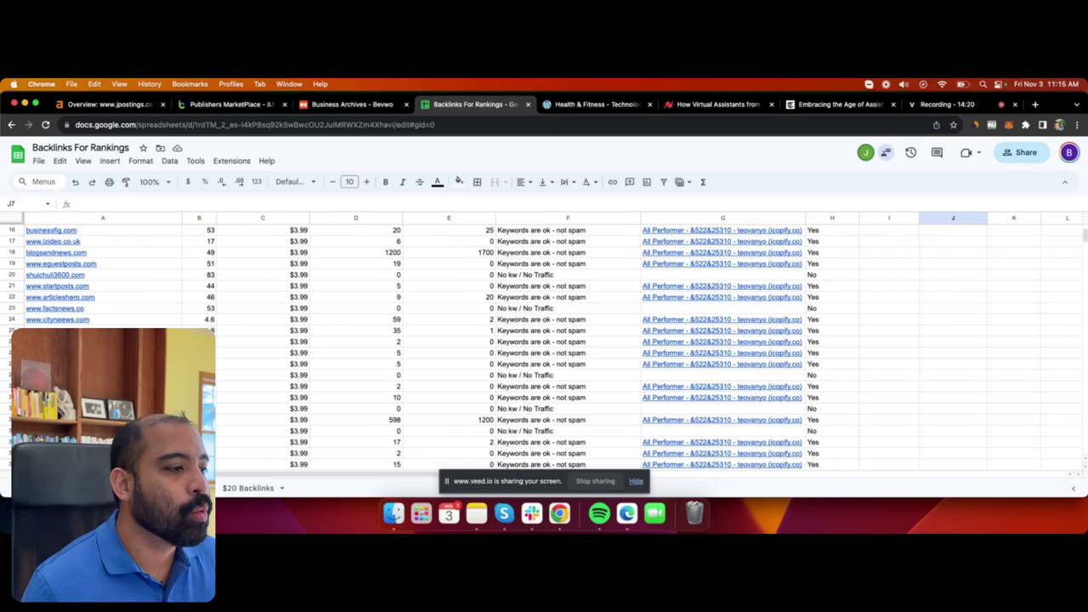
pyautogui.click(248, 488)
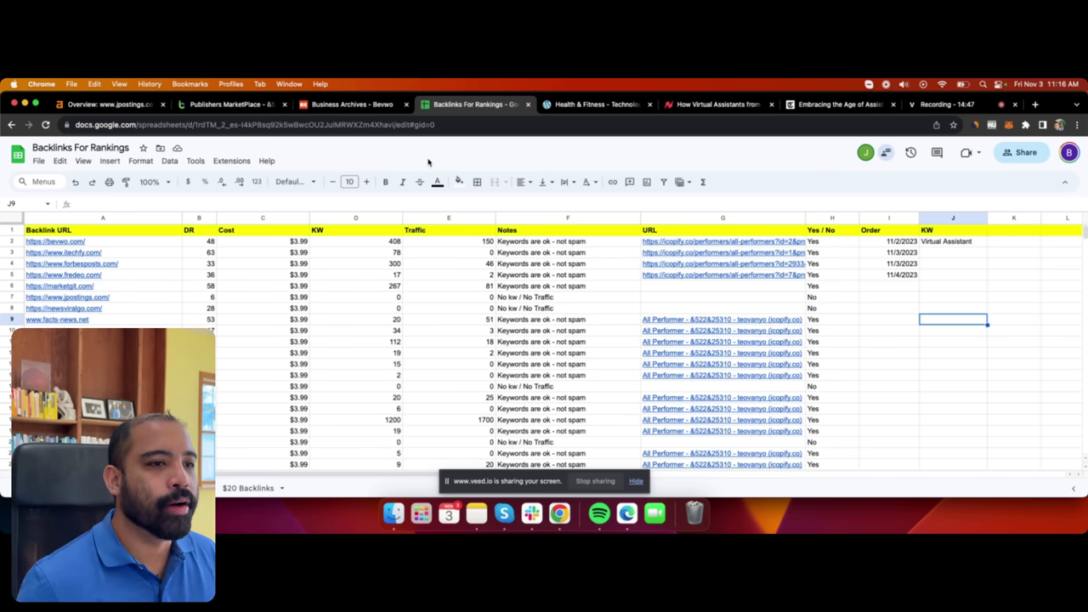
pyautogui.click(933, 348)
pyautogui.click(877, 348)
pyautogui.click(927, 321)
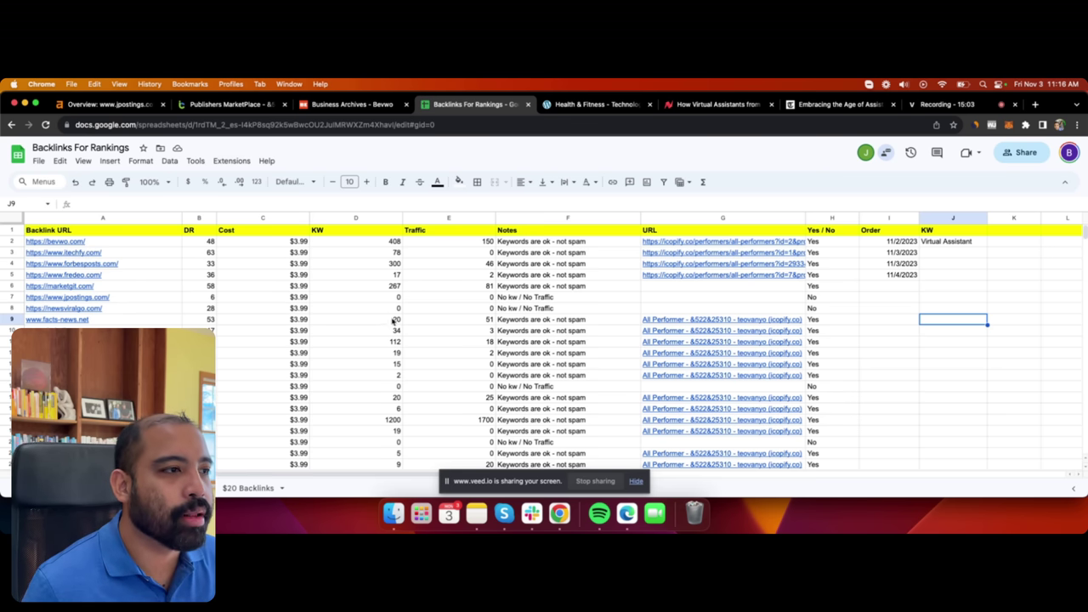
# Highlight the KW values and backlink URLs of the first sites in the sheet, and look through the rest of the list.
pyautogui.moveTo(363, 245); pyautogui.dragTo(378, 290)
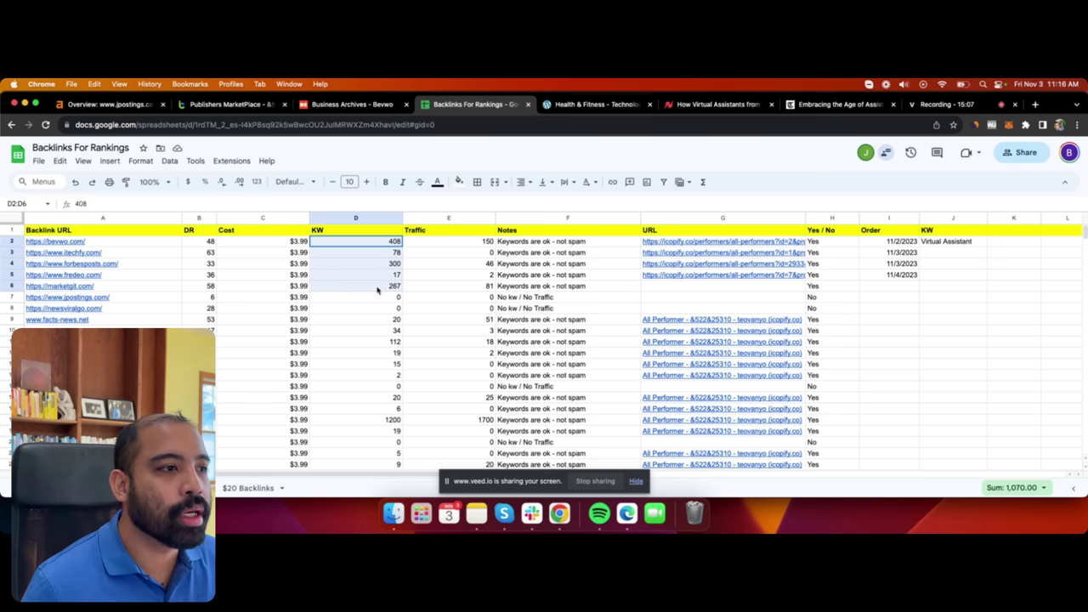
pyautogui.moveTo(101, 243); pyautogui.dragTo(102, 299)
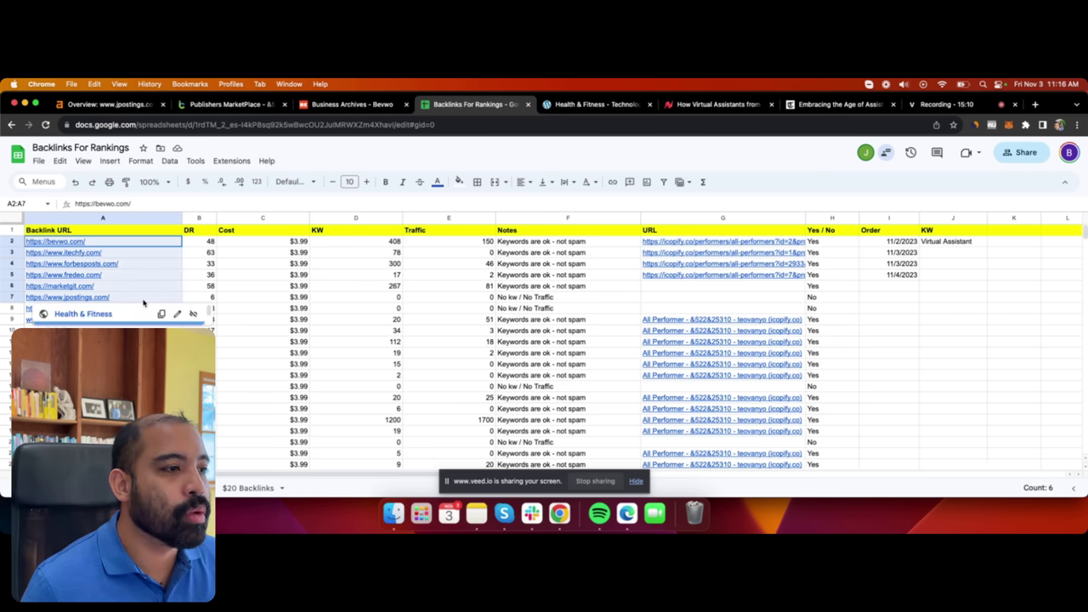
pyautogui.click(369, 286)
pyautogui.moveTo(366, 245); pyautogui.dragTo(127, 287)
pyautogui.scroll(-5, 330, 367)
pyautogui.scroll(5, 680, 382)
pyautogui.scroll(-10, 709, 350)
pyautogui.scroll(15, 706, 269)
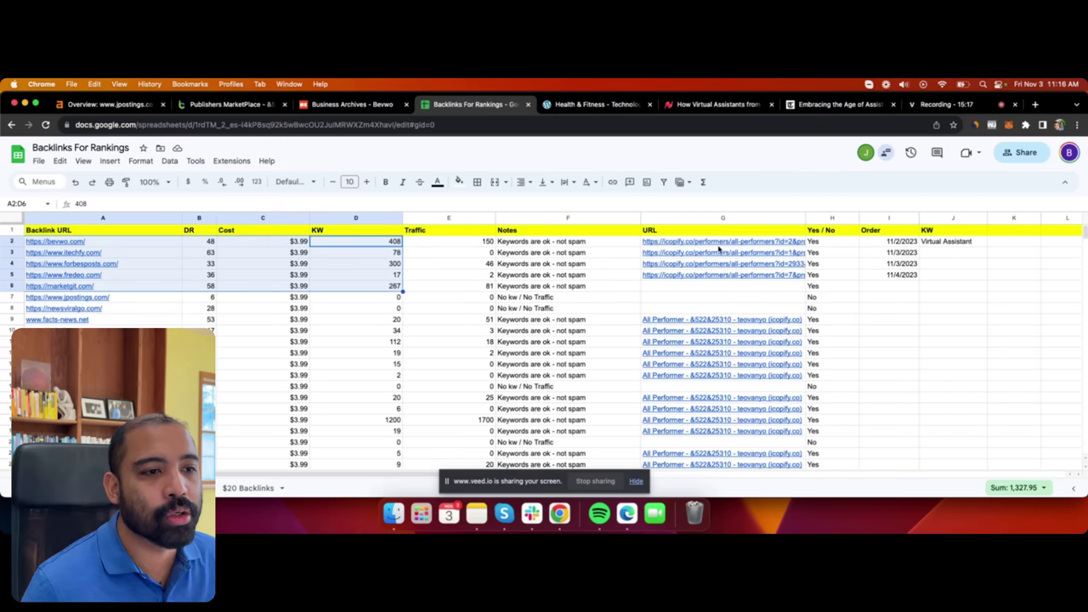
# Highlight the traffic values of the first five sites and the Yes / No cell of jpostings.com, and view the rows further down.
pyautogui.click(438, 243)
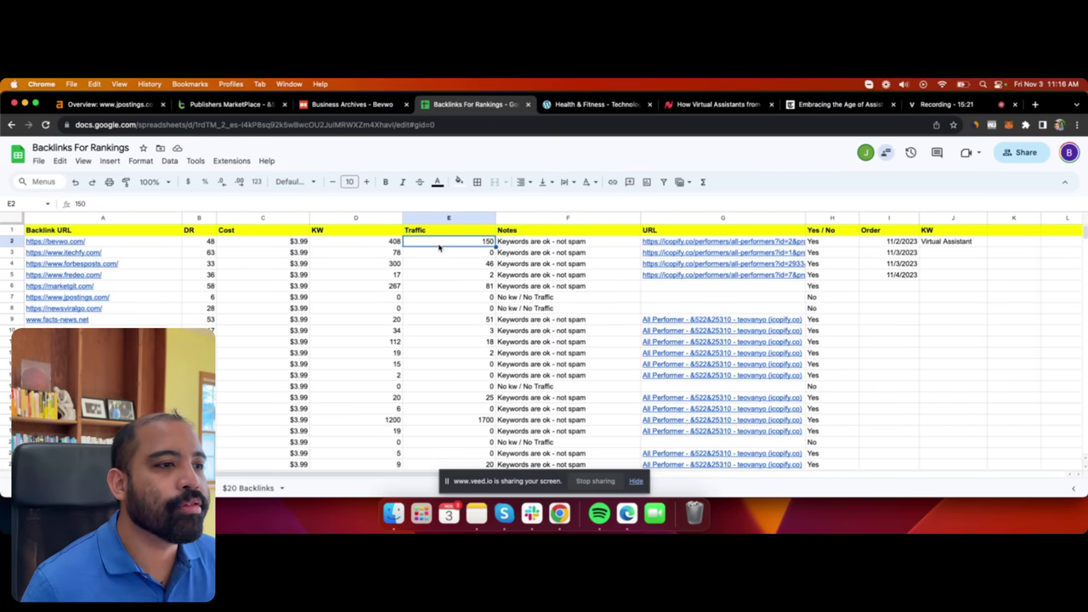
pyautogui.moveTo(438, 243); pyautogui.dragTo(446, 288)
pyautogui.click(833, 297)
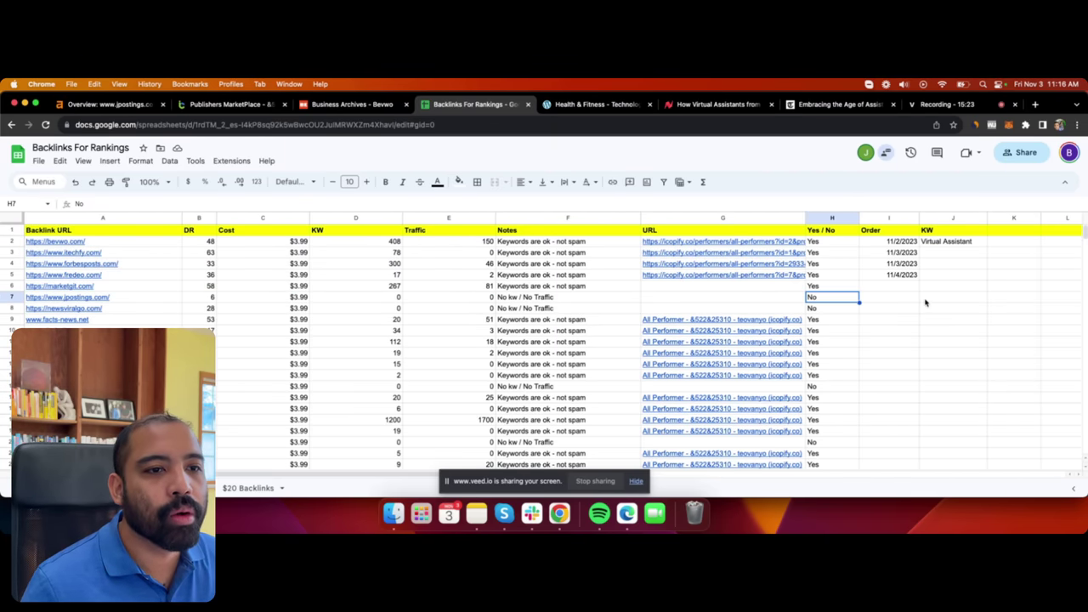
pyautogui.click(916, 311)
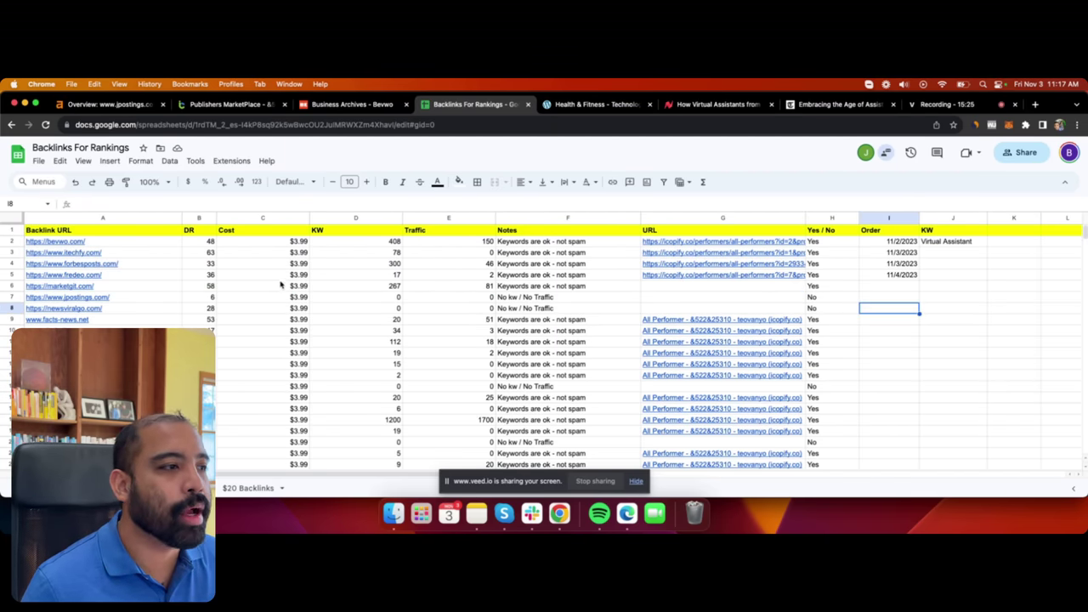
pyautogui.scroll(-5, 539, 392)
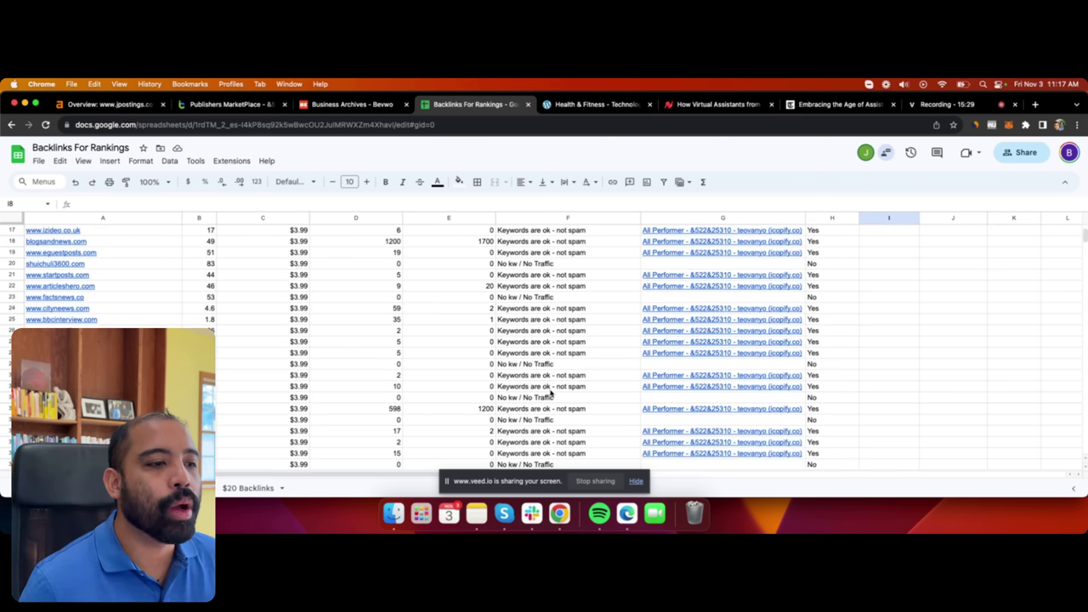
pyautogui.scroll(-1, 550, 392)
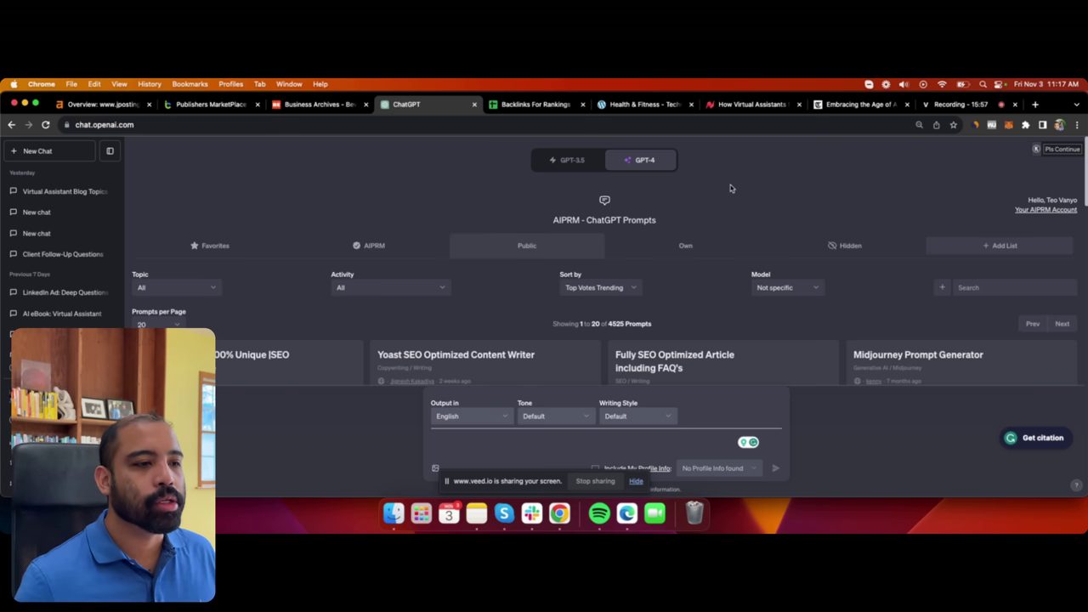
# Begin a GPT-4 prompt in ChatGPT with the line "We are a virtual assistant company called Stealth Agents.".
pyautogui.click(515, 437)
pyautogui.write('We are a virtual as')
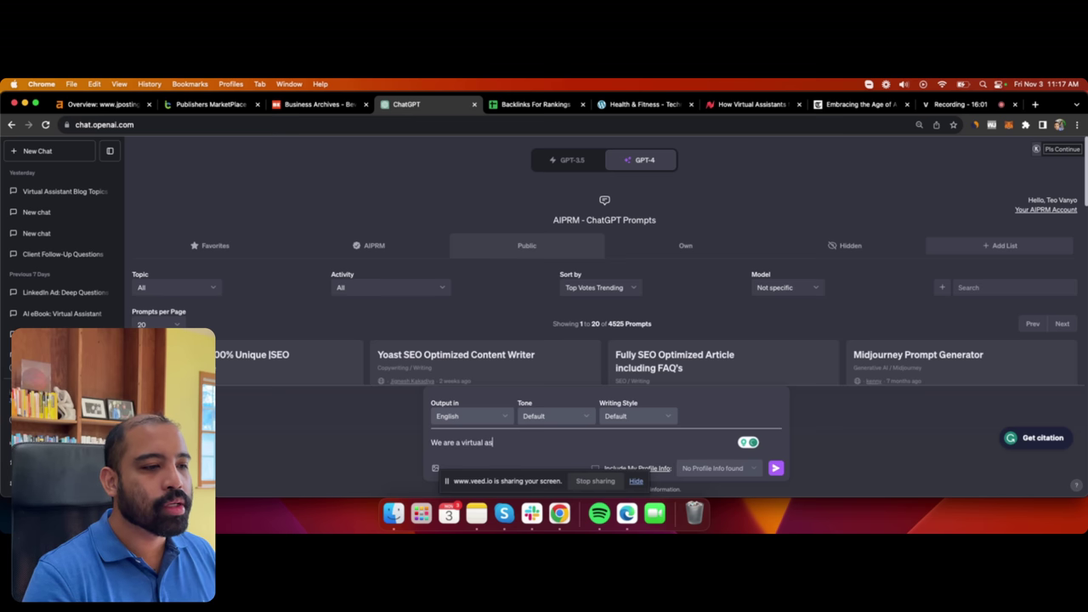
pyautogui.write('sistant company call')
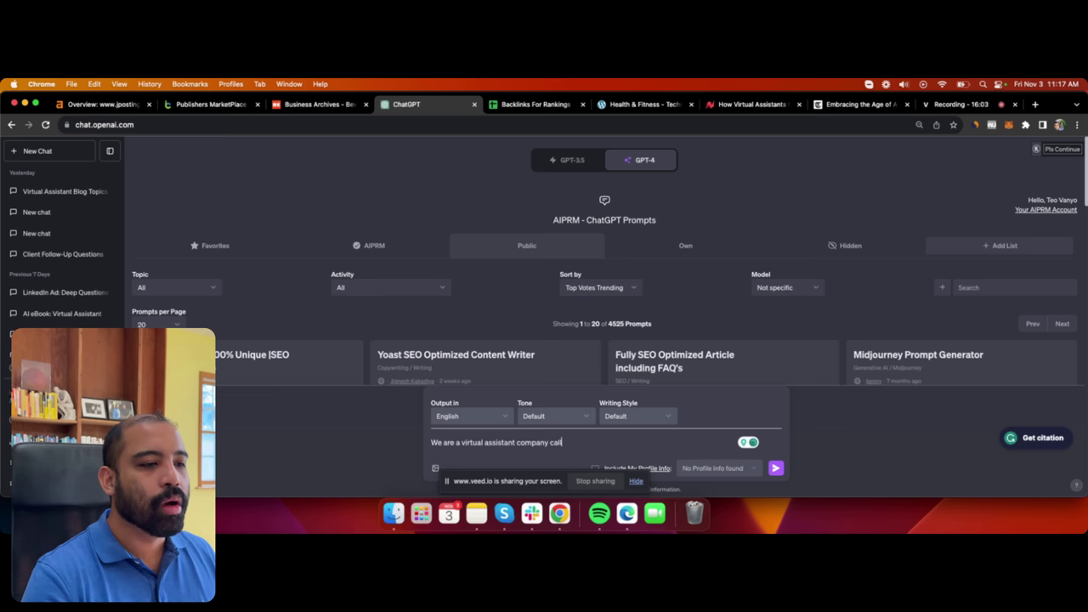
pyautogui.write('ed Stealth Agents.')
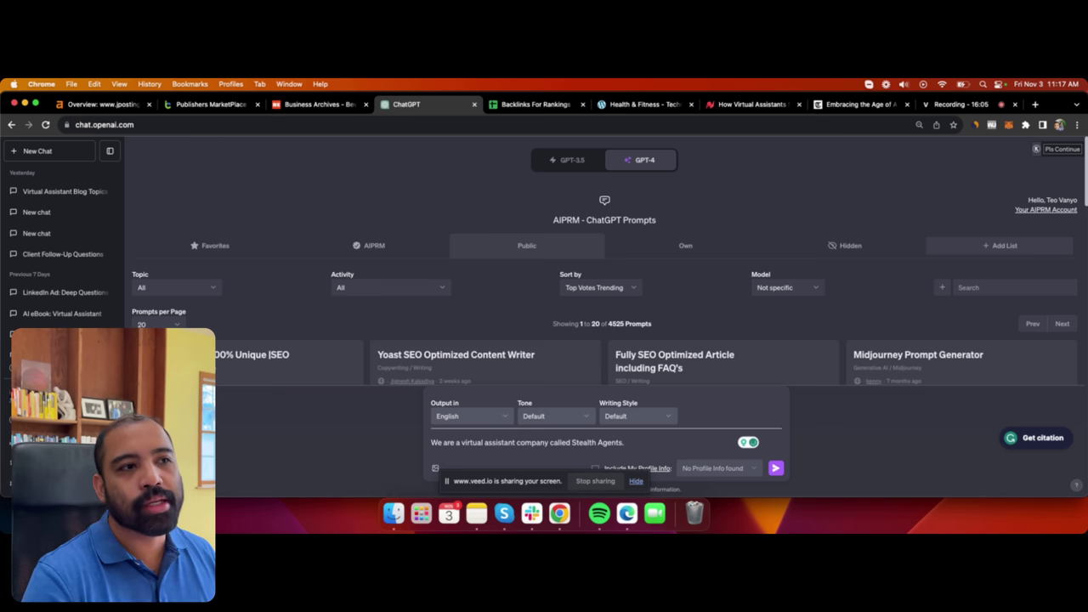
pyautogui.hotkey('shift', 'Return')
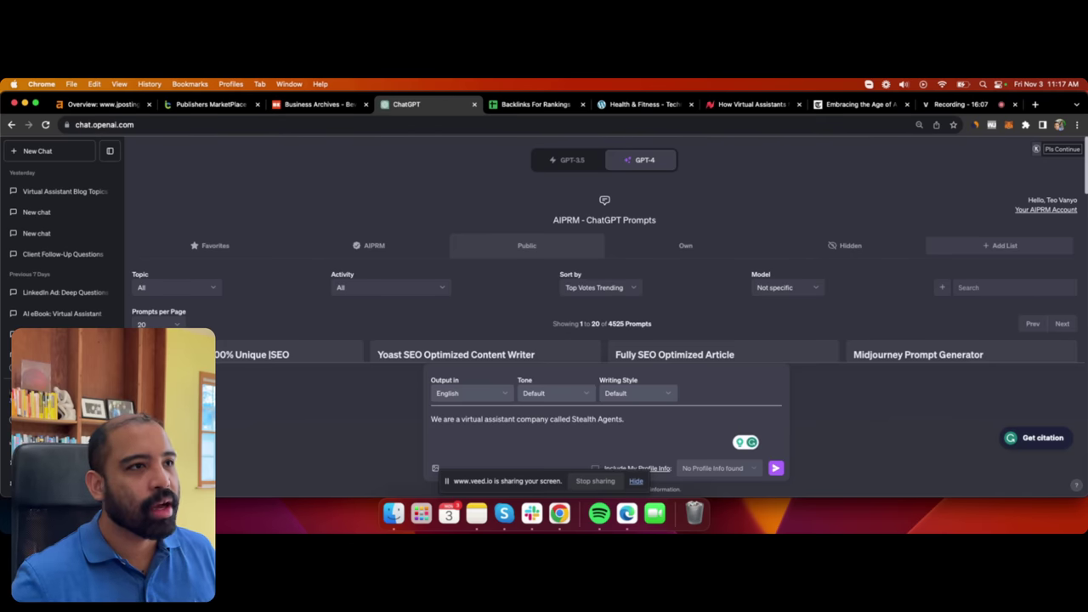
# Add "I need you to create a list of blog article topics for the keyword virtual assistant.", ask for 30, and submit the prompt.
pyautogui.write('I need y')
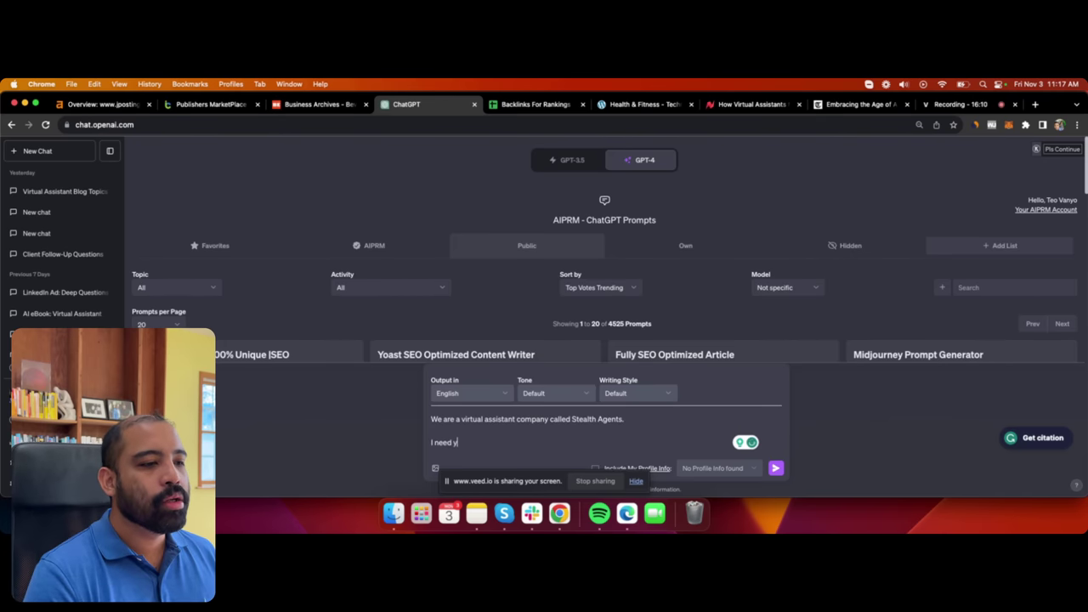
pyautogui.write('ou to create a list of blog articles')
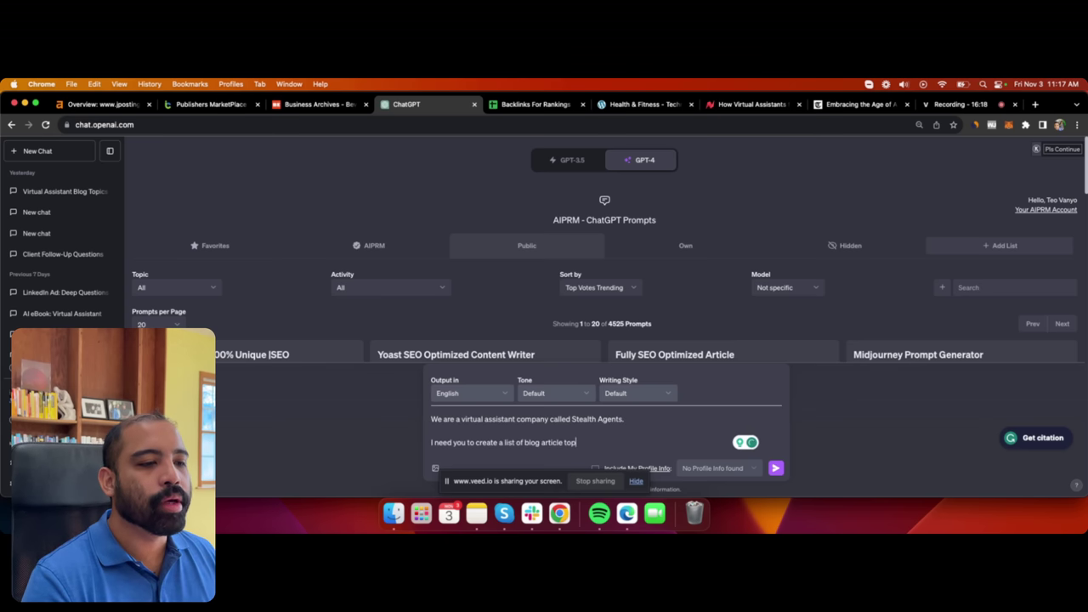
pyautogui.write('keyword dv')
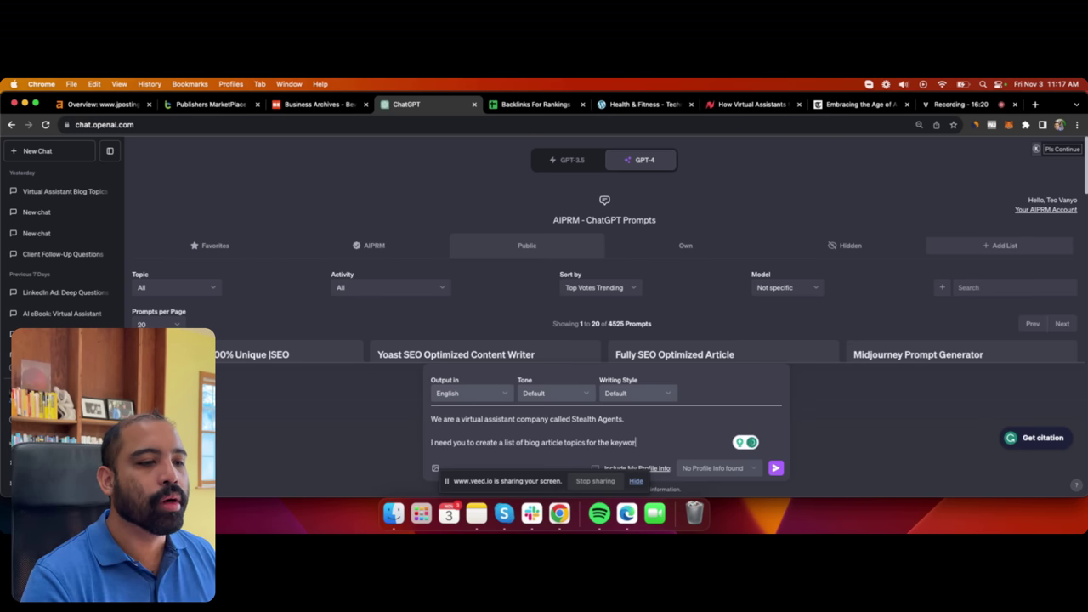
pyautogui.write('rtua')
pyautogui.write('l assistant.')
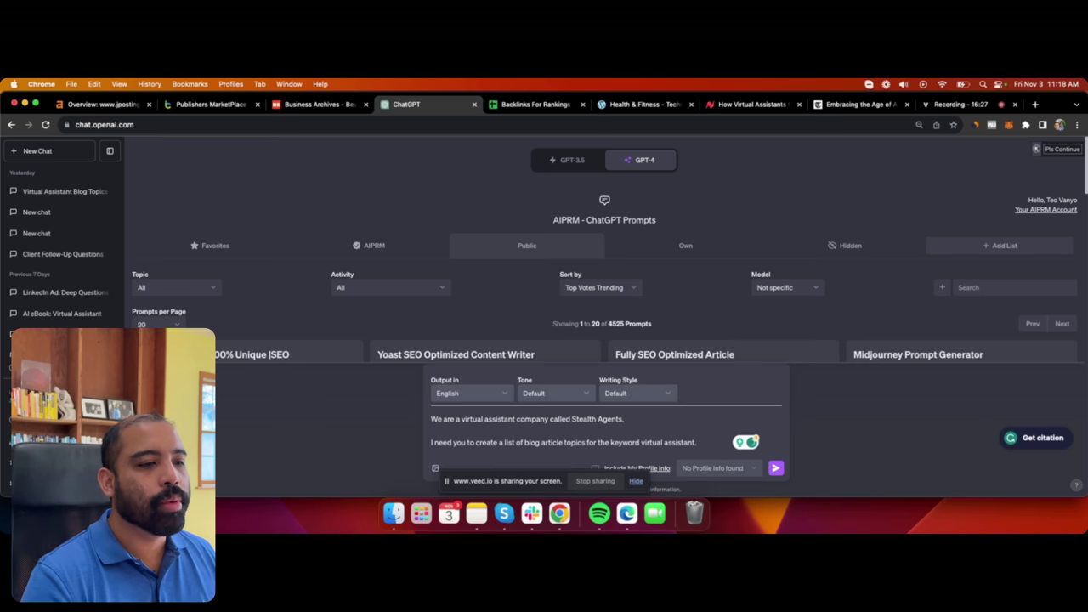
pyautogui.hotkey('shift', 'Return')
pyautogui.hotkey('shift', 'Return')
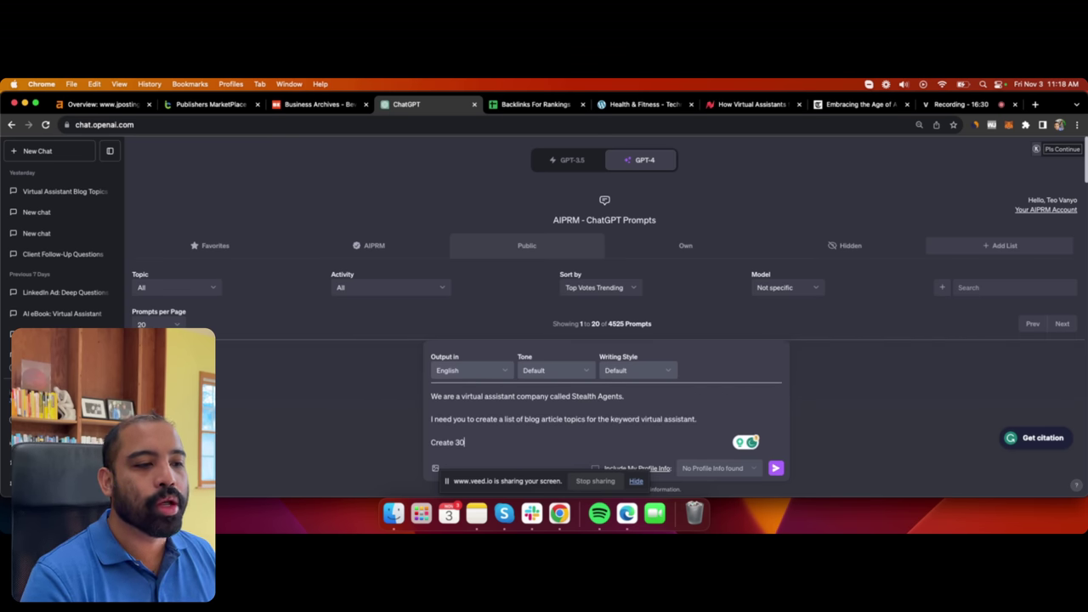
pyautogui.press('Return')
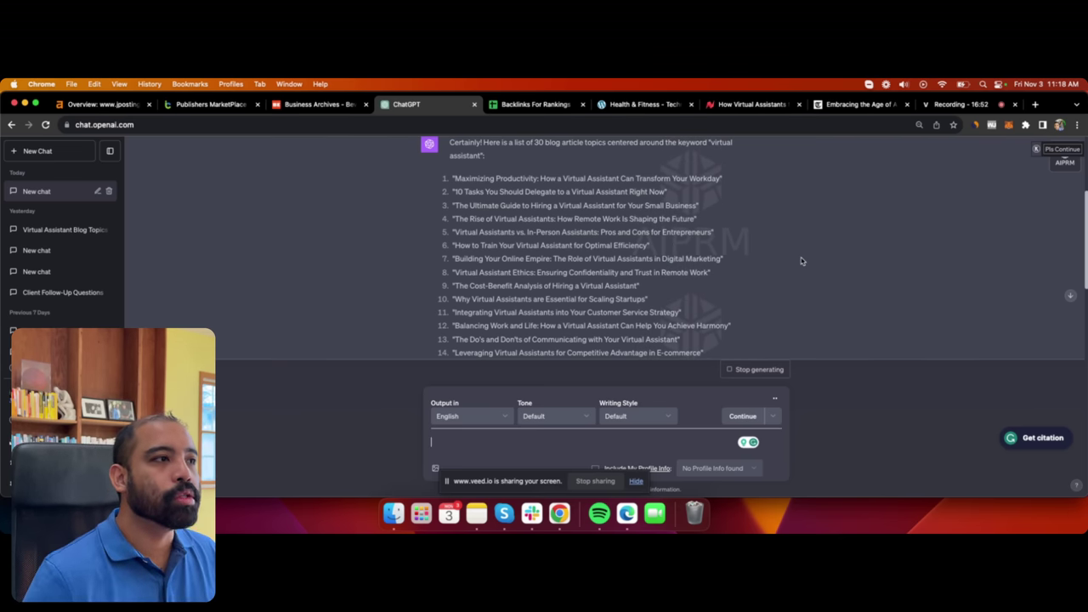
# Check the Business category page of bevwo.com and return to the generated topic list in ChatGPT.
pyautogui.click(289, 106)
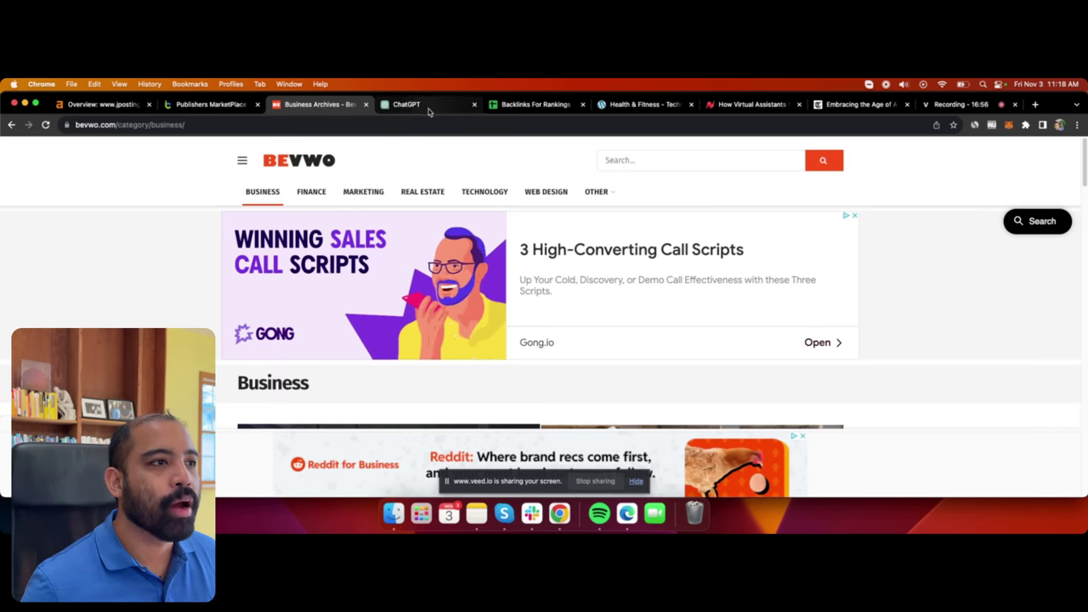
pyautogui.click(430, 105)
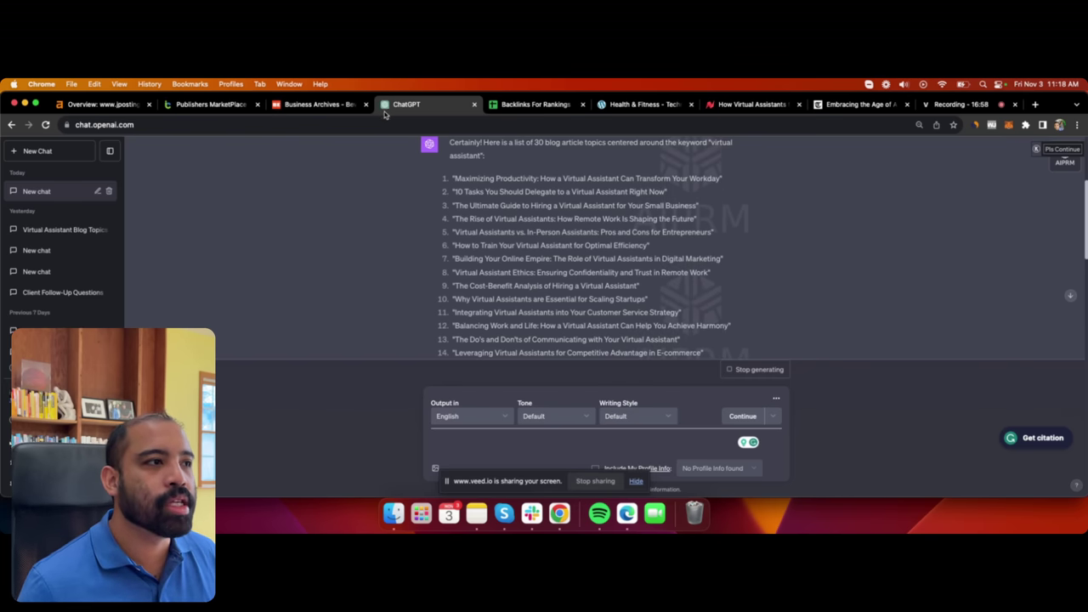
# Return to iCopify's Publishers MarketPlace and check the publisher list with its categories, traffic and prices.
pyautogui.click(104, 106)
pyautogui.click(211, 105)
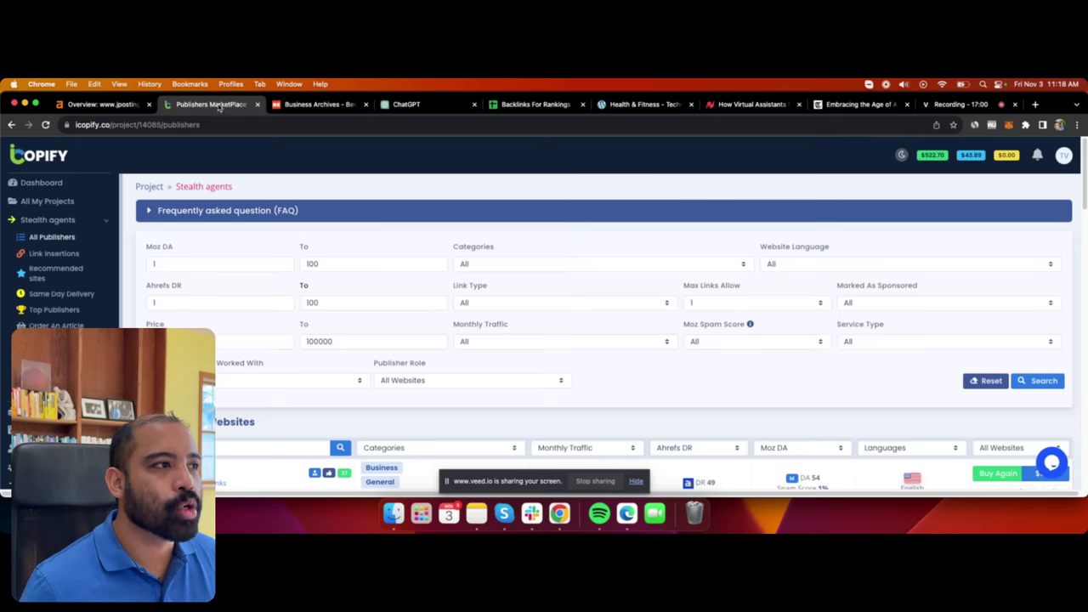
pyautogui.scroll(-5, 677, 340)
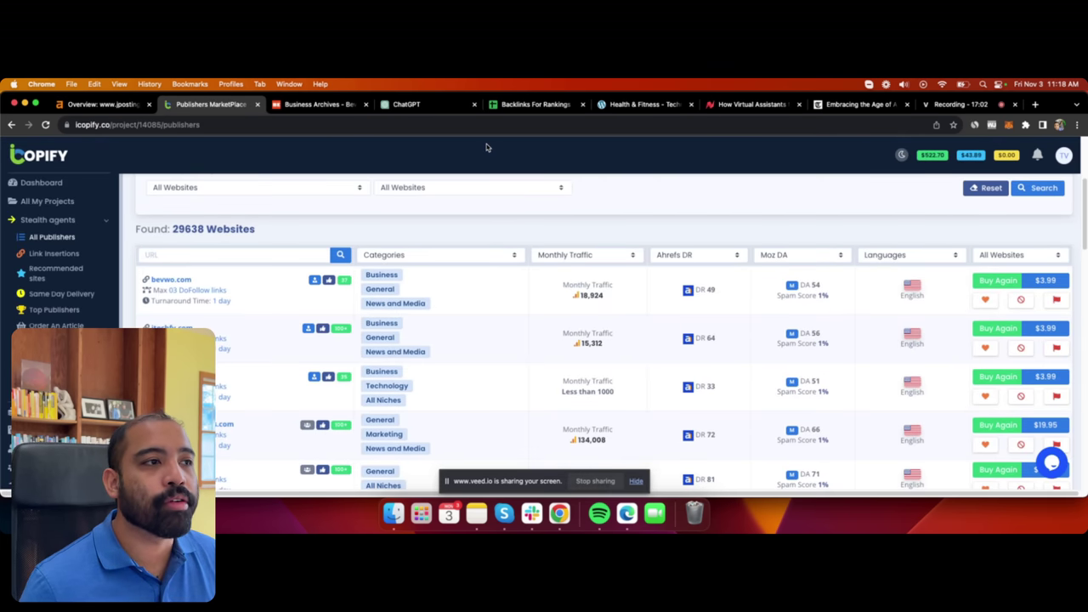
# Review the 30 generated virtual assistant article topics in ChatGPT, briefly highlighting several of them.
pyautogui.click(406, 104)
pyautogui.scroll(-10, 759, 305)
pyautogui.scroll(15, 759, 306)
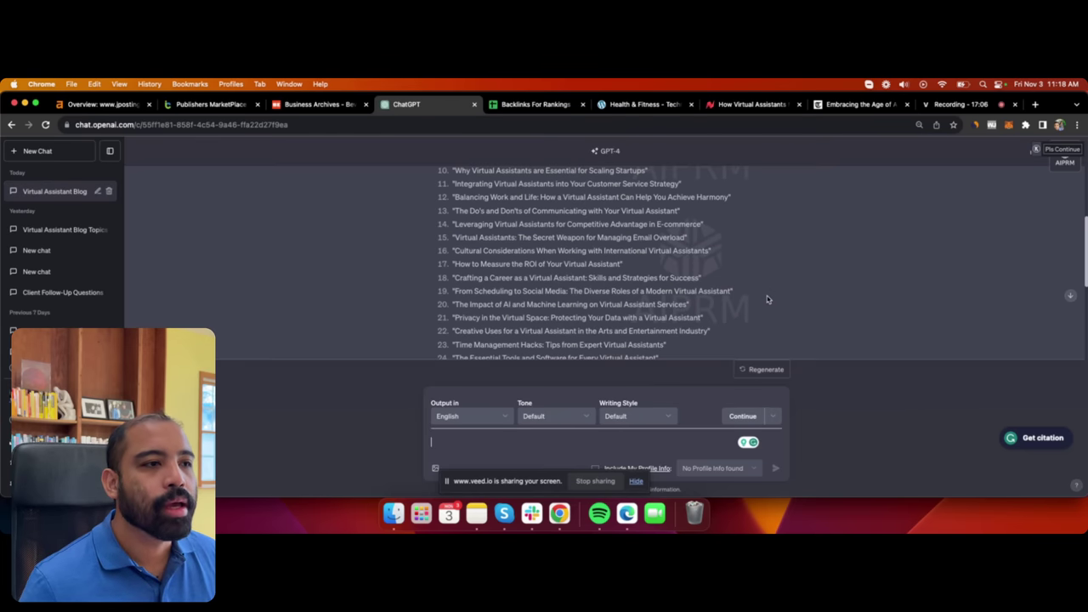
pyautogui.scroll(-10, 763, 307)
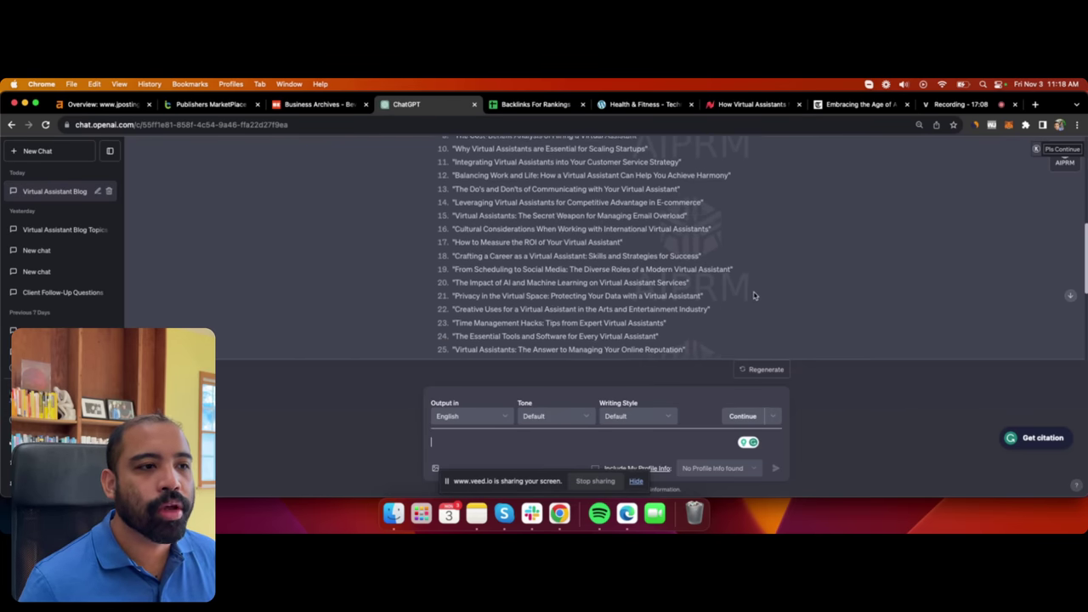
pyautogui.moveTo(463, 170); pyautogui.dragTo(686, 322)
pyautogui.click(697, 310)
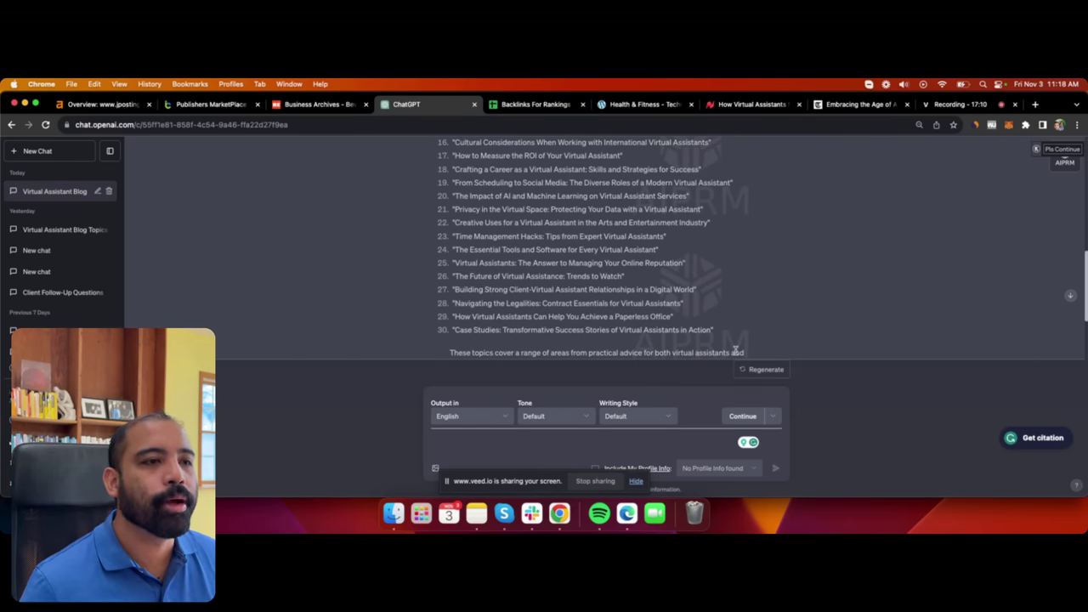
pyautogui.scroll(-2, 535, 252)
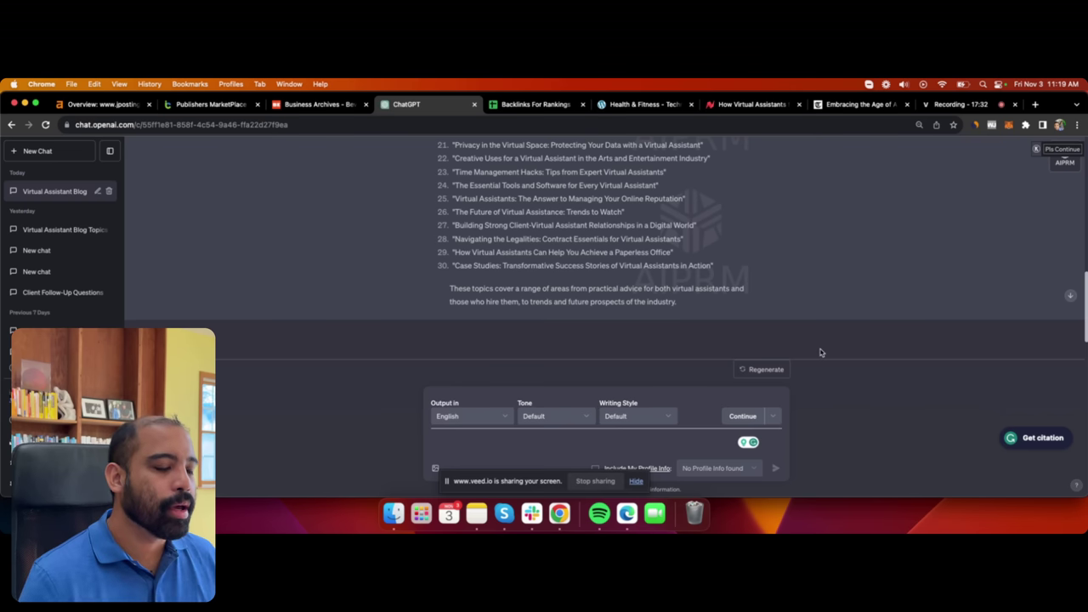
# Ask ChatGPT to "write article #1 using a calm tonality", highlighting the tonality wording in the prompt.
pyautogui.write('write article #1 using a calm tonality')
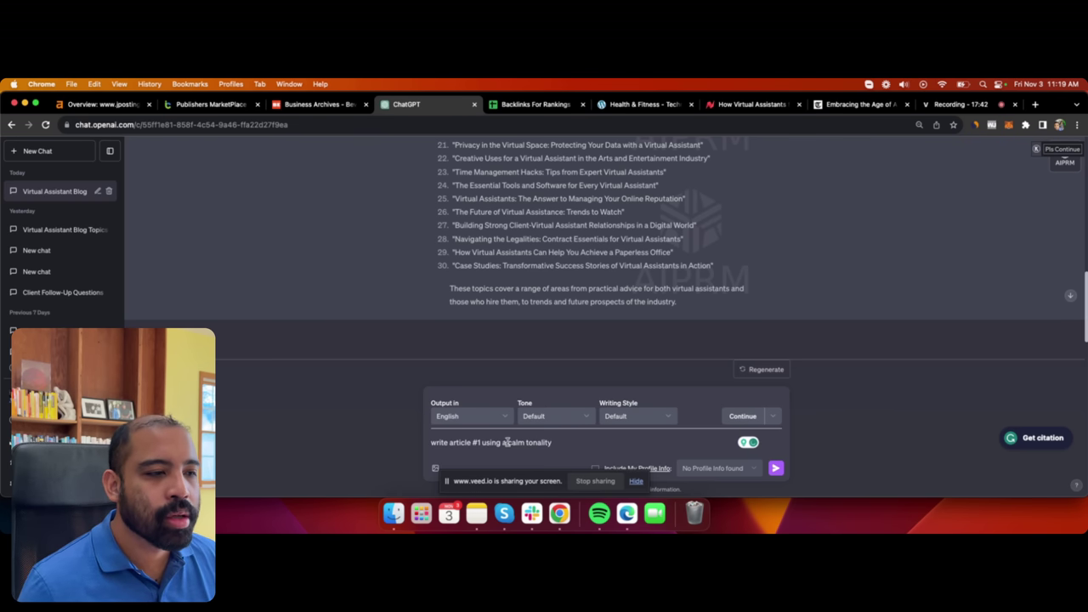
pyautogui.moveTo(503, 441); pyautogui.dragTo(559, 442)
pyautogui.click(847, 421)
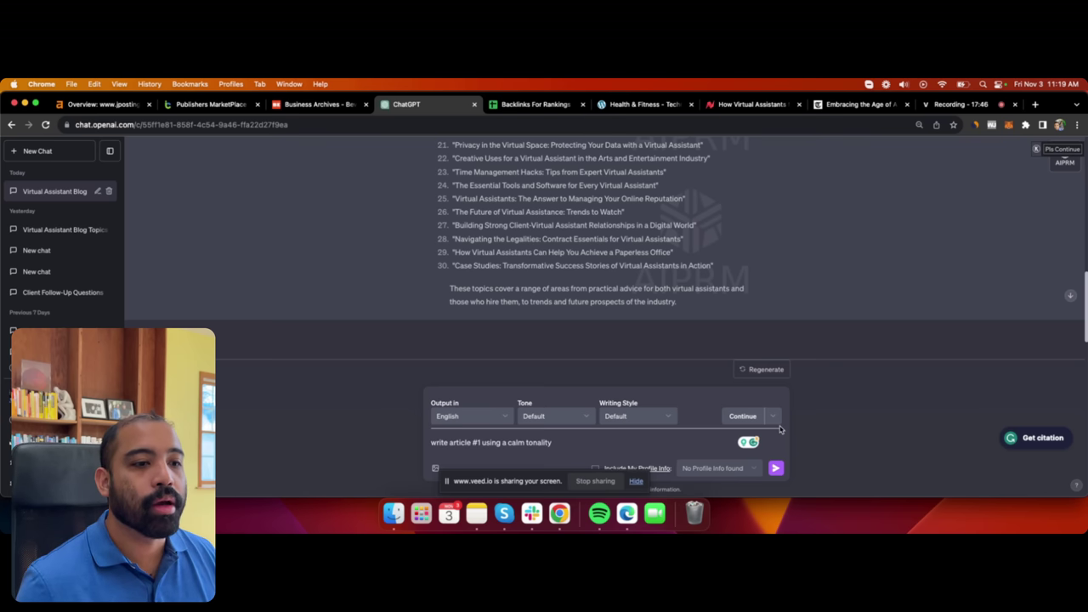
pyautogui.click(631, 442)
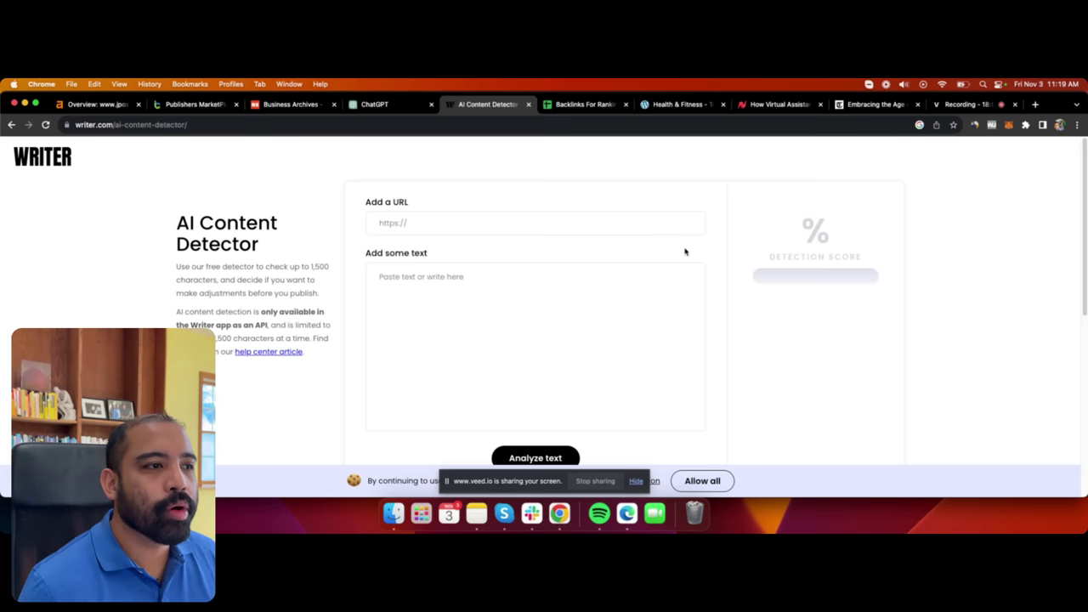
# Highlight the Writer branding on the AI Content Detector page and return to the ChatGPT article.
pyautogui.moveTo(156, 206)
pyautogui.mouseDown()
pyautogui.moveTo(308, 283)
pyautogui.moveTo(320, 357)
pyautogui.moveTo(178, 250)
pyautogui.moveTo(170, 213)
pyautogui.mouseUp()
pyautogui.click(56, 173)
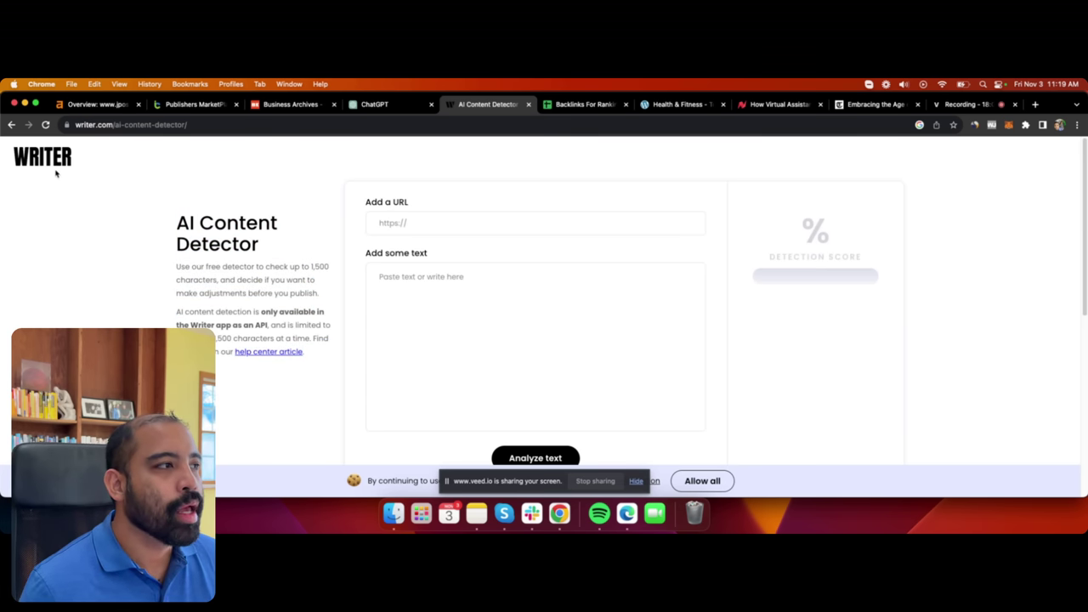
pyautogui.moveTo(2, 144); pyautogui.dragTo(9, 170)
pyautogui.click(147, 175)
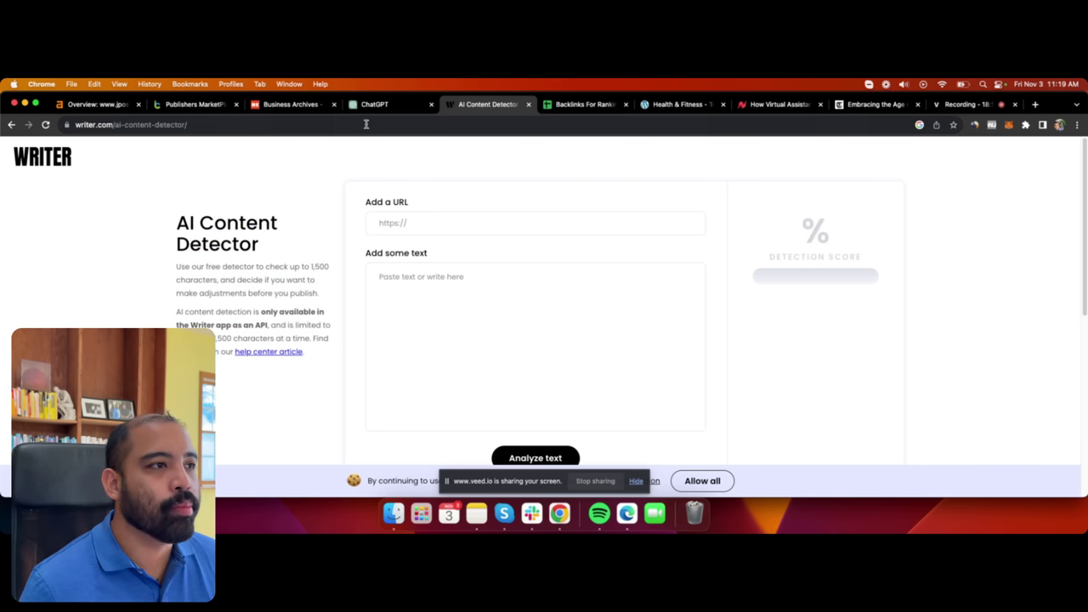
pyautogui.click(395, 108)
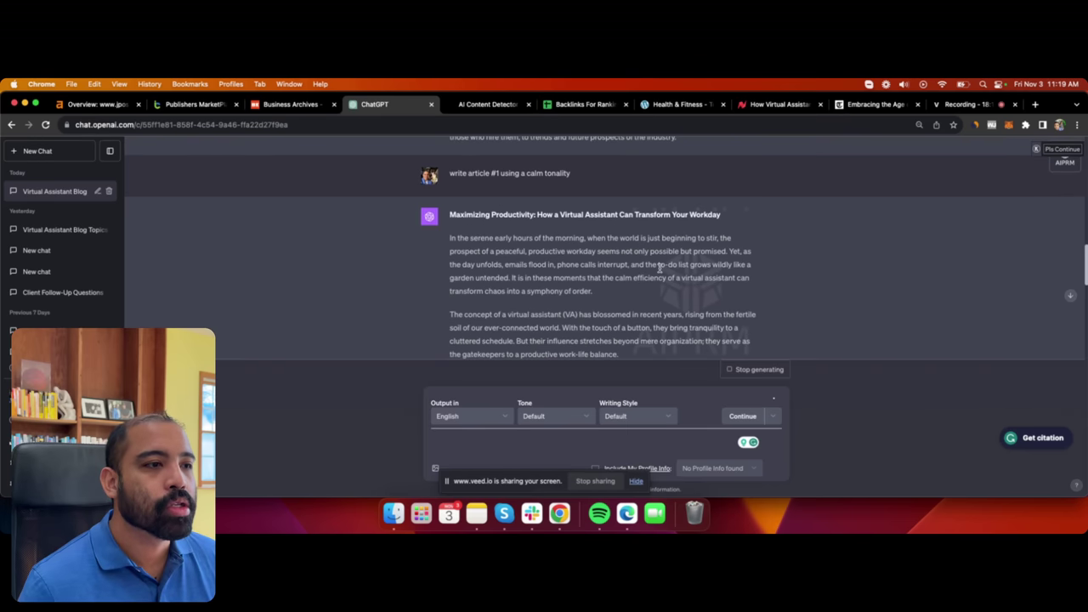
# Compare the title of the calm-toned article with the first topic in the list.
pyautogui.moveTo(449, 213); pyautogui.dragTo(534, 214)
pyautogui.click(533, 214)
pyautogui.scroll(5, 621, 296)
pyautogui.scroll(4, 620, 296)
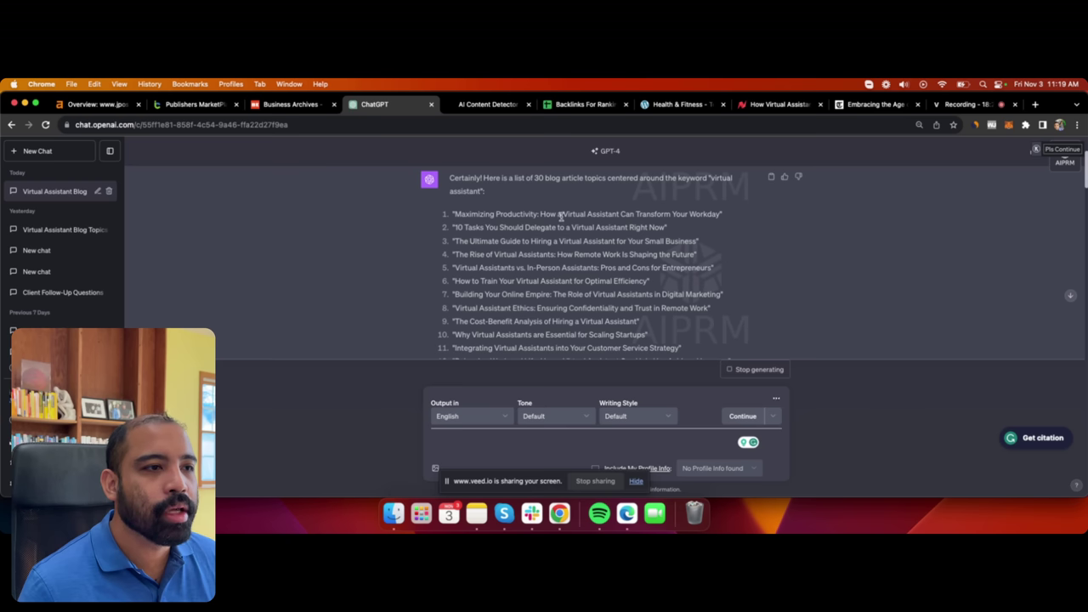
pyautogui.scroll(-10, 767, 255)
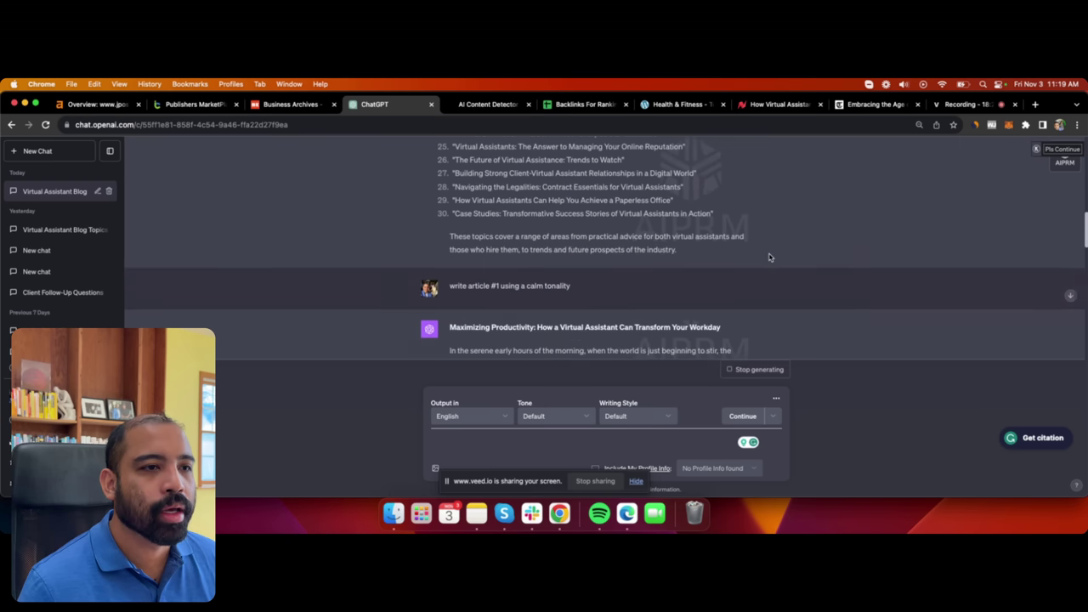
# Copy the calm article's opening two paragraphs into Writer's AI Content Detector, analyze the text and highlight the detection score.
pyautogui.moveTo(450, 219); pyautogui.dragTo(712, 282)
pyautogui.press('super+c')
pyautogui.scroll(-2, 736, 296)
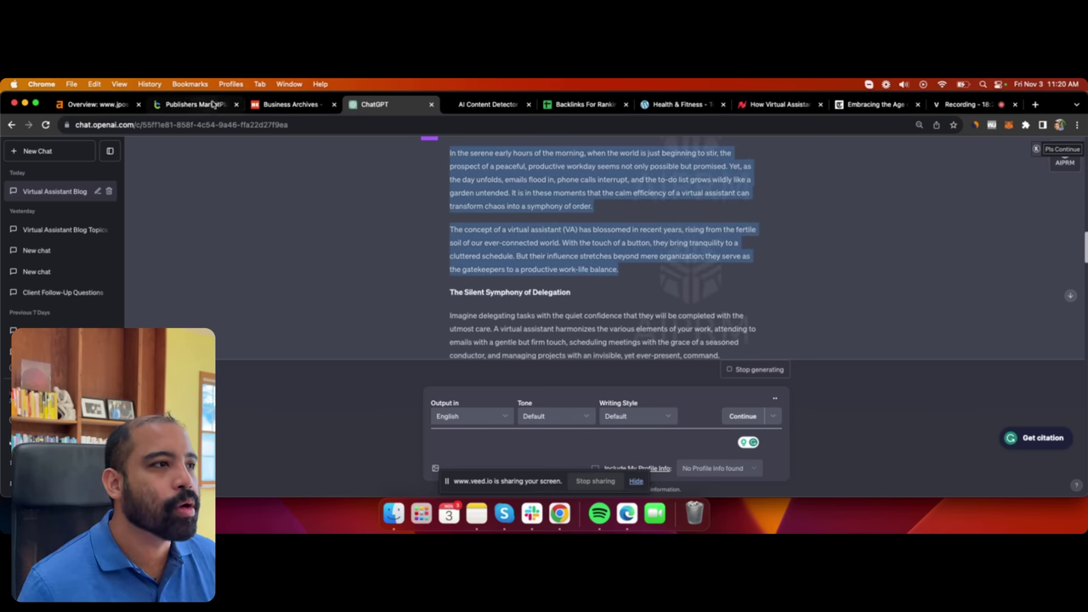
pyautogui.click(487, 104)
pyautogui.click(423, 317)
pyautogui.press('super+v')
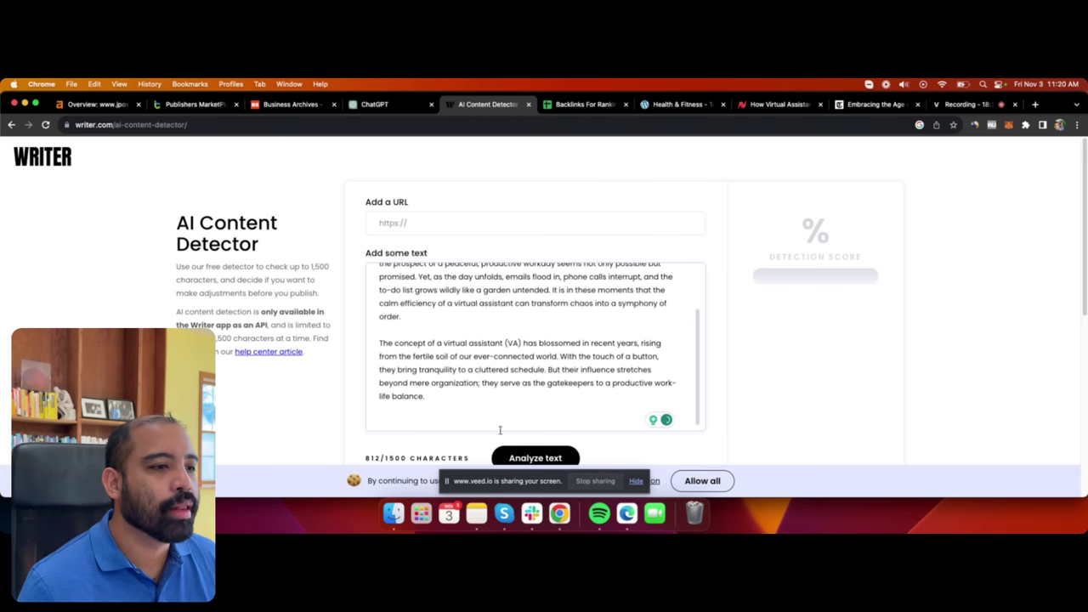
pyautogui.click(517, 459)
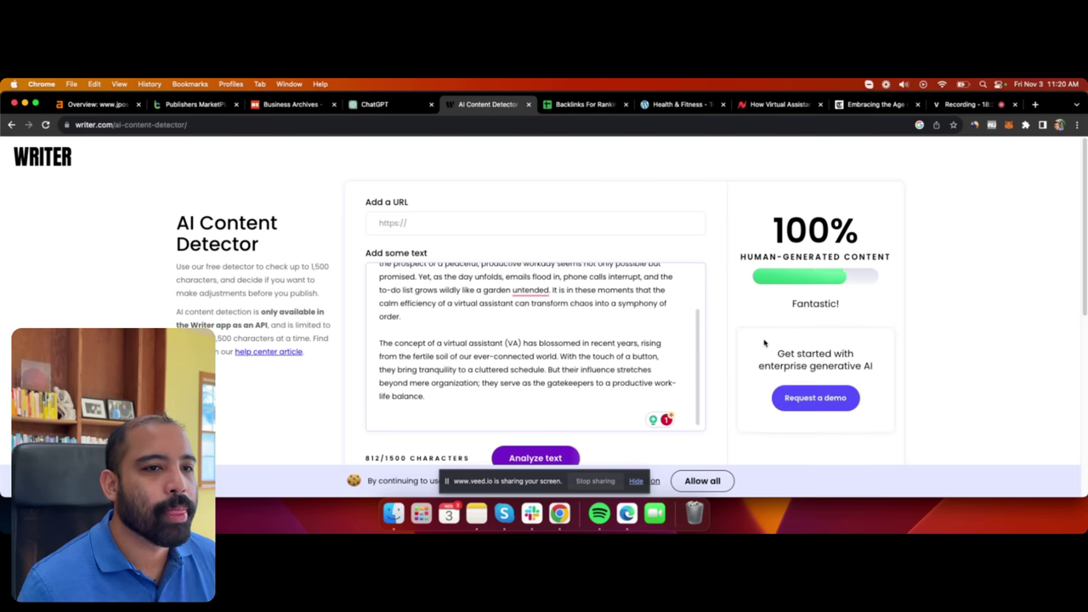
pyautogui.moveTo(770, 221); pyautogui.dragTo(941, 321)
pyautogui.click(941, 320)
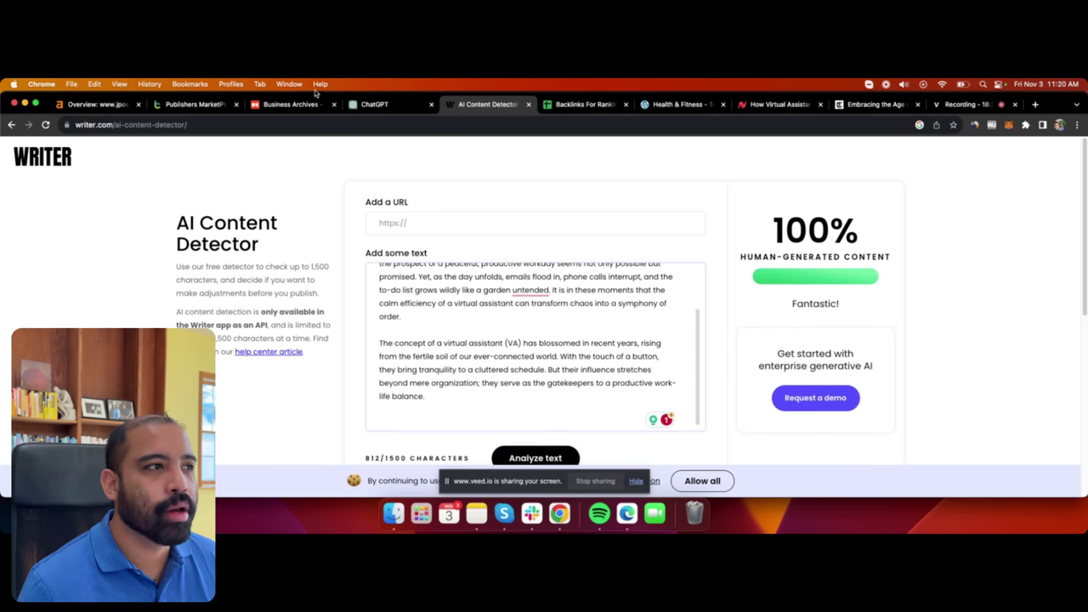
# Return to the ChatGPT article and highlight its title and opening text.
pyautogui.click(374, 103)
pyautogui.click(854, 318)
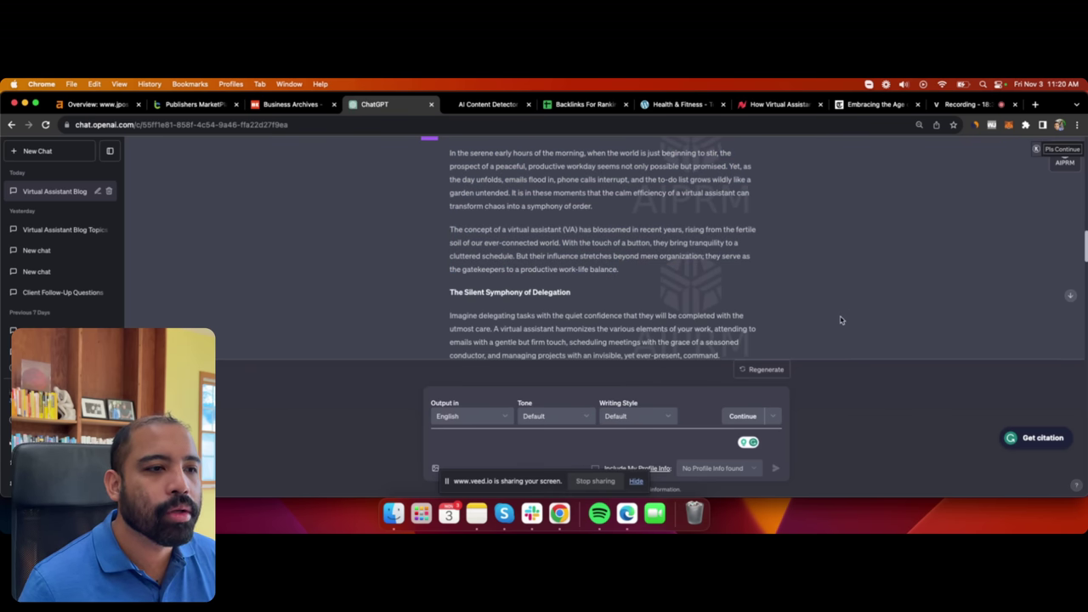
pyautogui.scroll(3, 841, 319)
pyautogui.moveTo(662, 303); pyautogui.dragTo(442, 223)
pyautogui.click(466, 225)
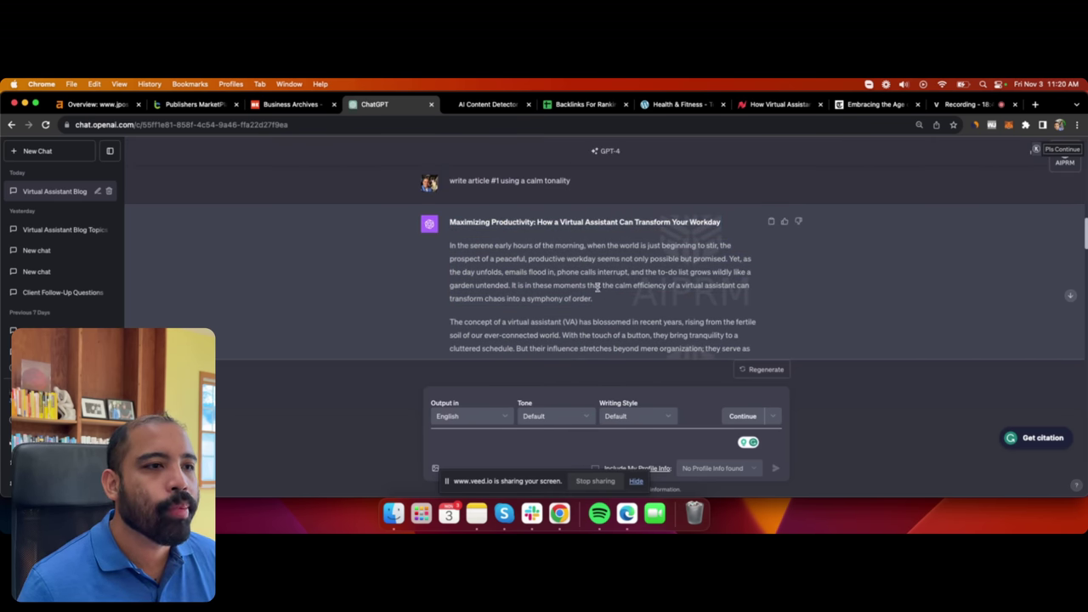
# Submit the ChatGPT prompt "rewrite this article to have our brand Stealth Agents in the article".
pyautogui.scroll(-10, 903, 277)
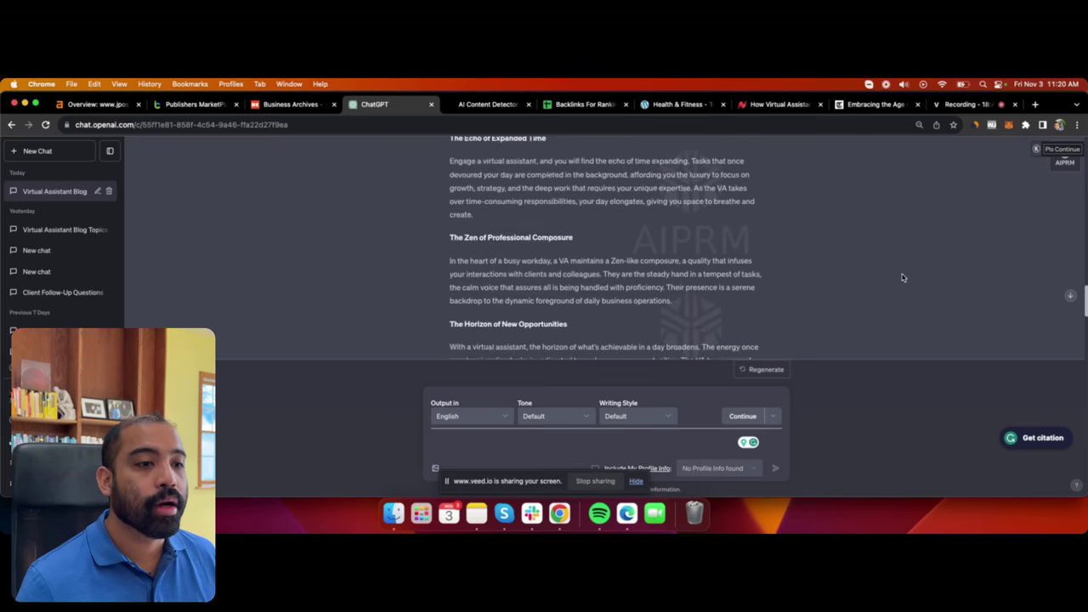
pyautogui.scroll(-10, 902, 278)
pyautogui.write('rewr')
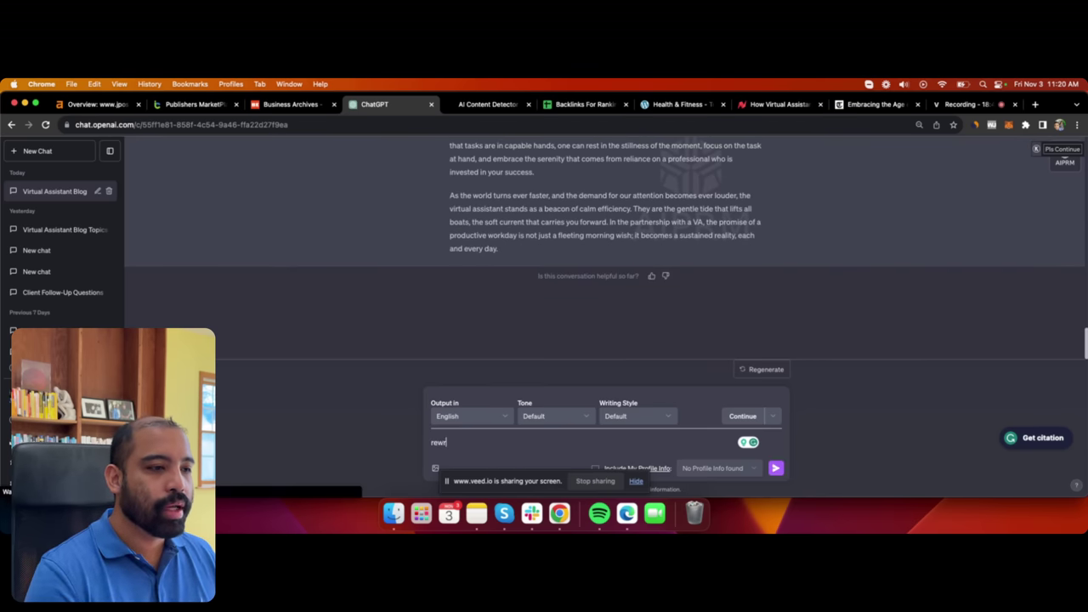
pyautogui.write('ite this article to')
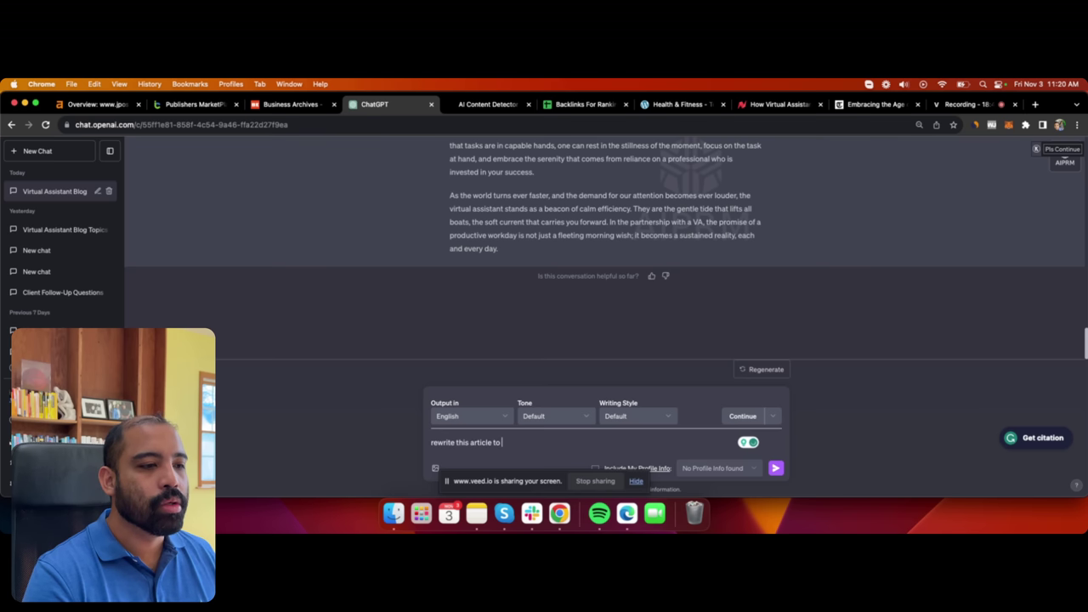
pyautogui.write(' have our brand Stealth Agents in the article')
pyautogui.press('Return')
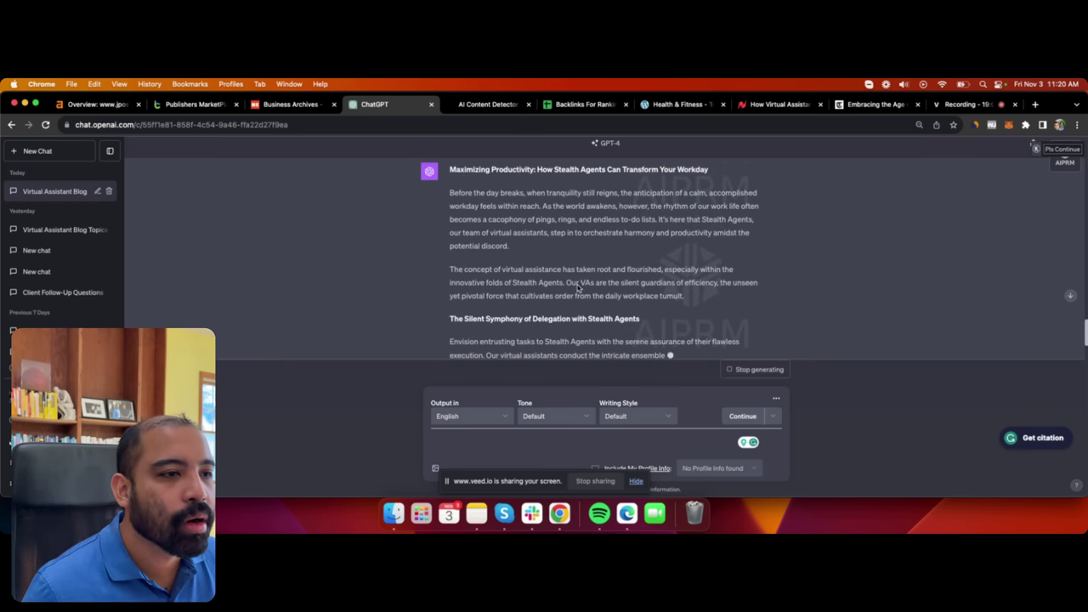
# Examine the title, headings and opening paragraphs of the rewritten article for mentions of Stealth Agents.
pyautogui.moveTo(510, 311); pyautogui.dragTo(635, 266)
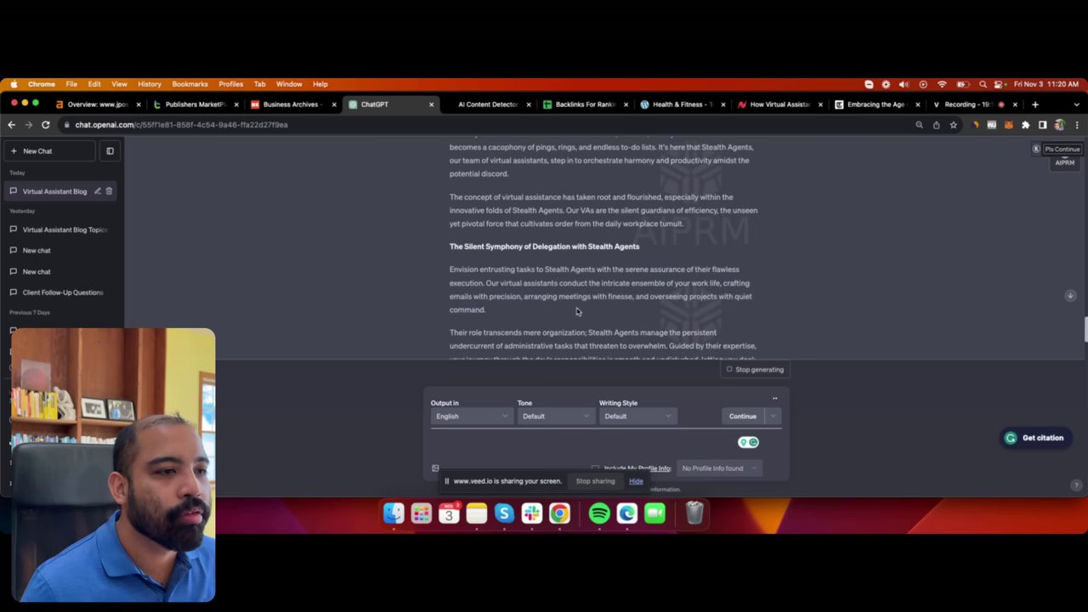
pyautogui.moveTo(578, 314); pyautogui.dragTo(452, 204)
pyautogui.scroll(10, 527, 247)
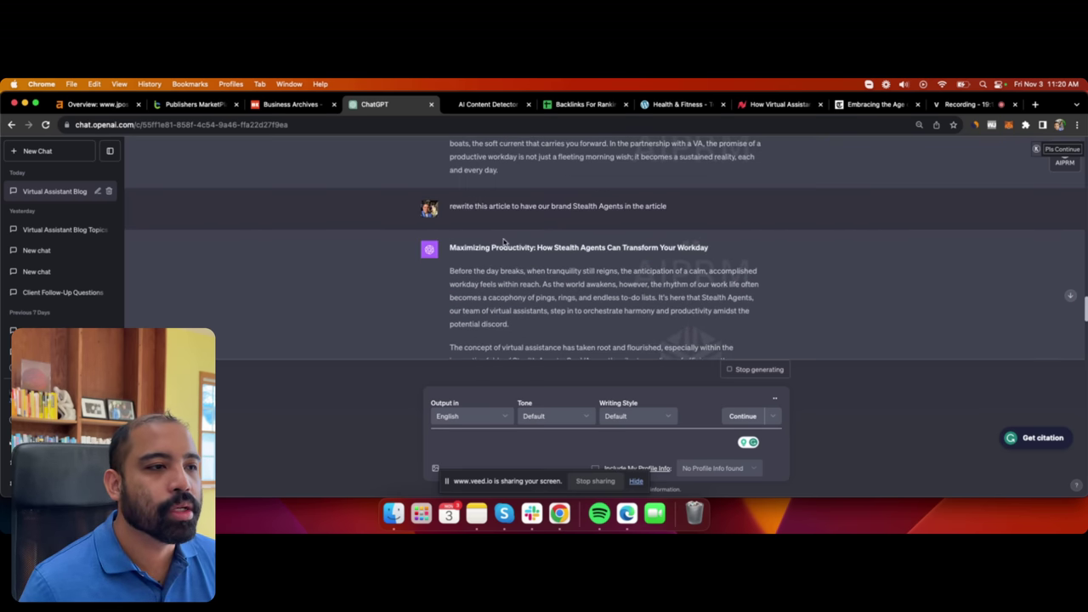
pyautogui.scroll(-10, 784, 308)
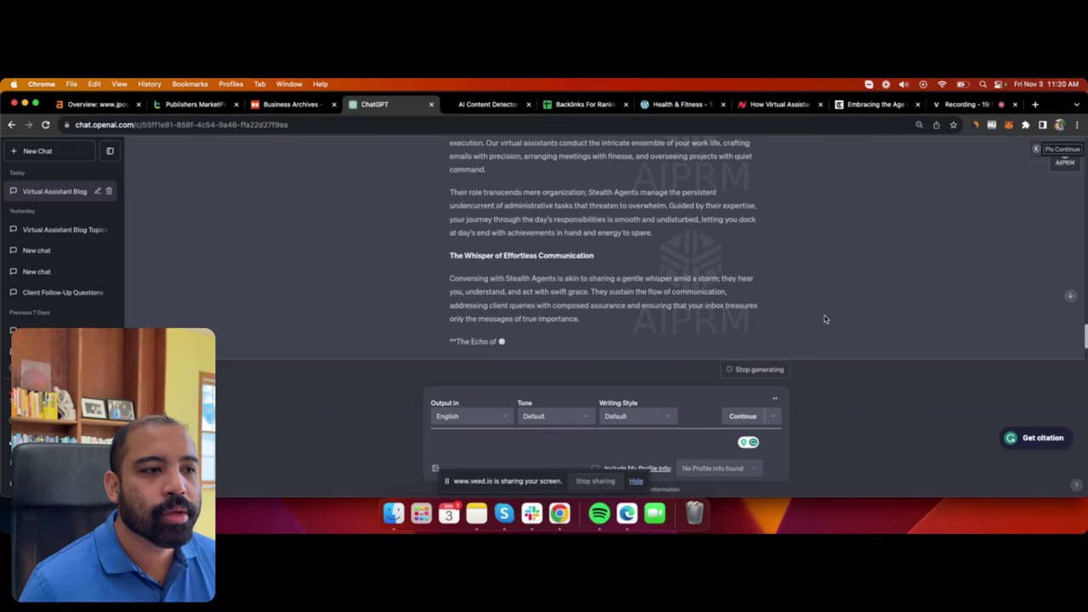
pyautogui.scroll(5, 816, 302)
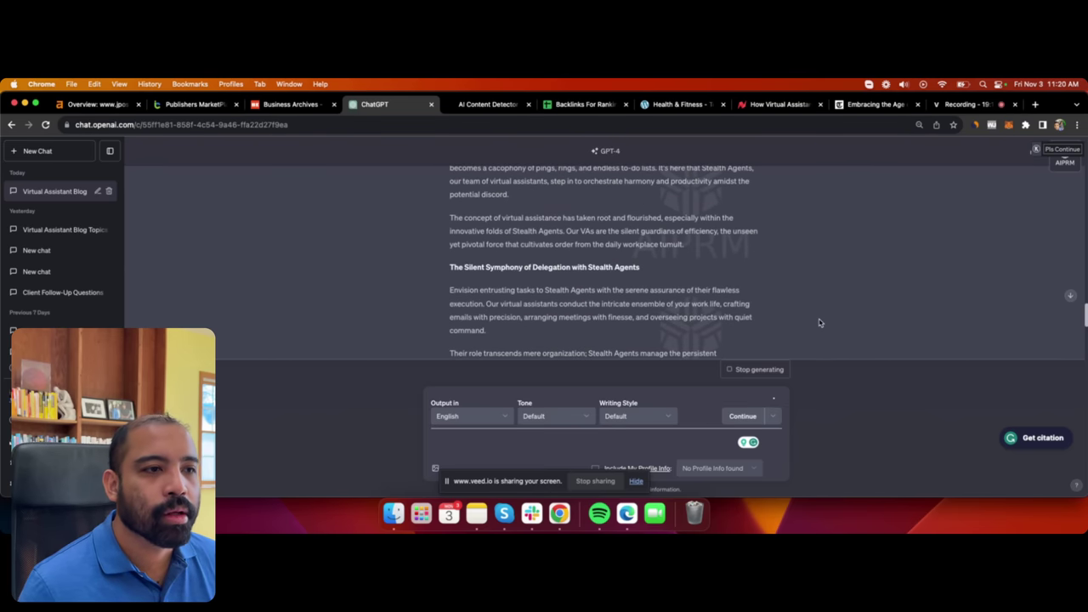
pyautogui.scroll(3, 823, 330)
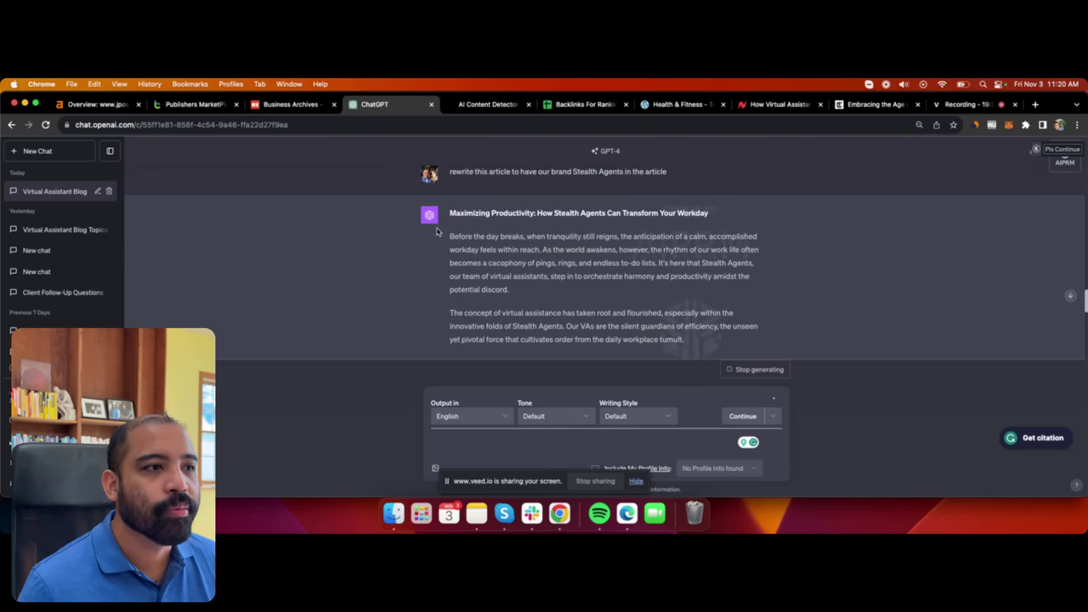
# Copy the rewritten article's title and first two paragraphs into a reloaded AI Content Detector, analyze them and highlight the score.
pyautogui.moveTo(448, 212); pyautogui.dragTo(680, 342)
pyautogui.scroll(5, 735, 297)
pyautogui.click(487, 104)
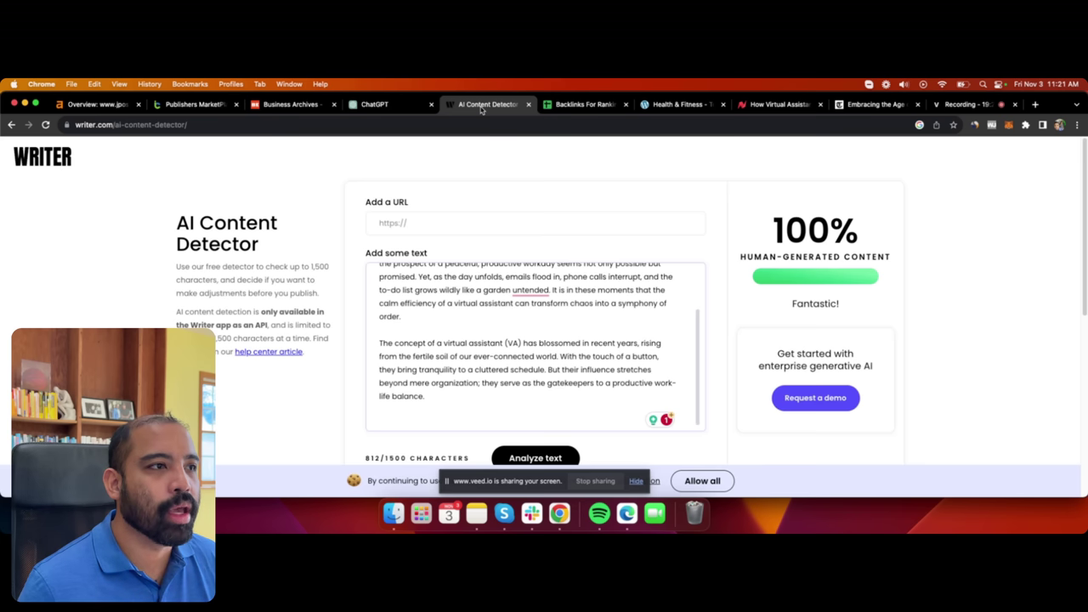
pyautogui.click(314, 123)
pyautogui.press('Return')
pyautogui.click(413, 311)
pyautogui.press('super+v')
pyautogui.click(527, 457)
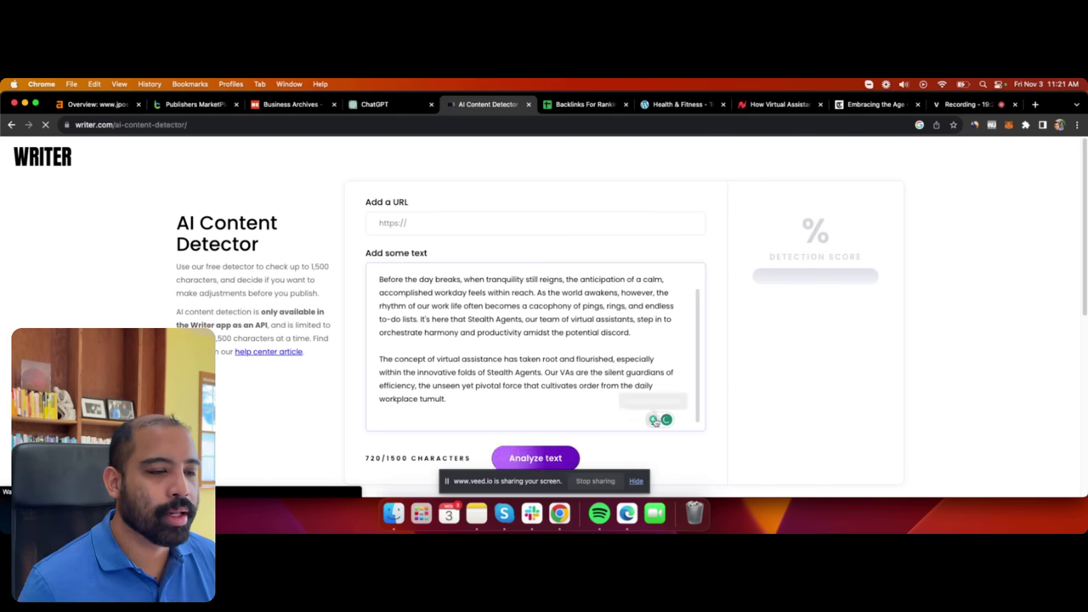
pyautogui.moveTo(804, 300); pyautogui.dragTo(719, 206)
pyautogui.click(741, 214)
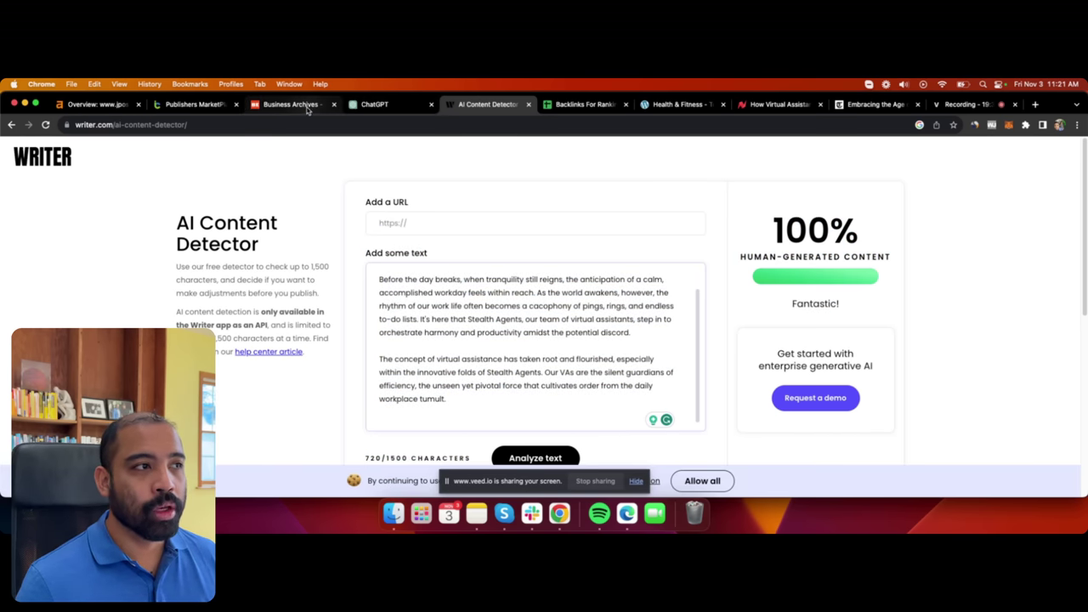
# Return to ChatGPT and look through the whole Stealth Agents version of the article, ending at its title.
pyautogui.click(374, 103)
pyautogui.scroll(-10, 655, 278)
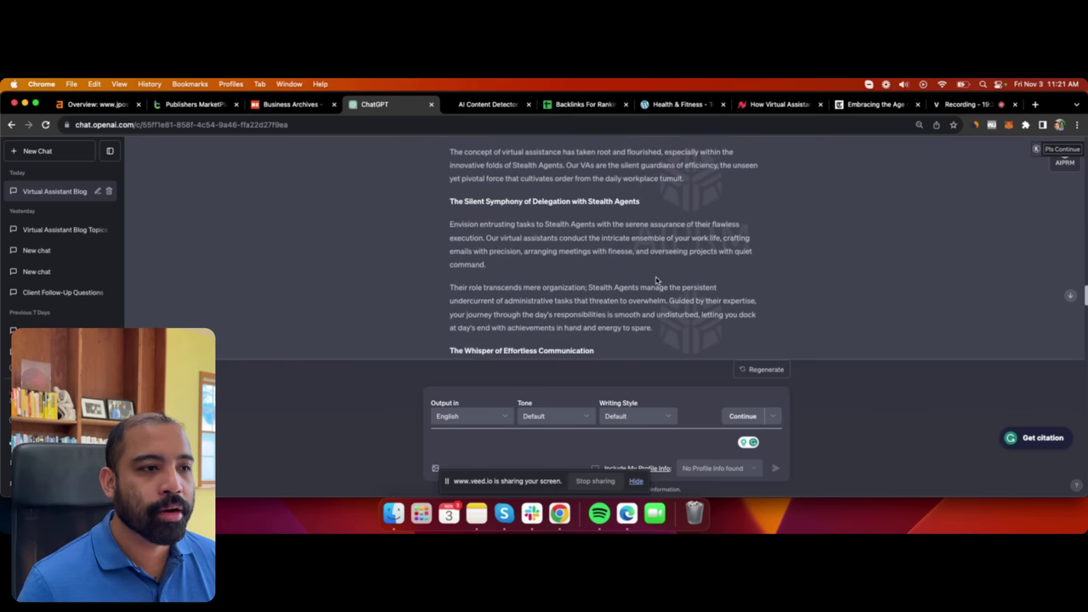
pyautogui.scroll(-8, 655, 276)
pyautogui.scroll(12, 680, 272)
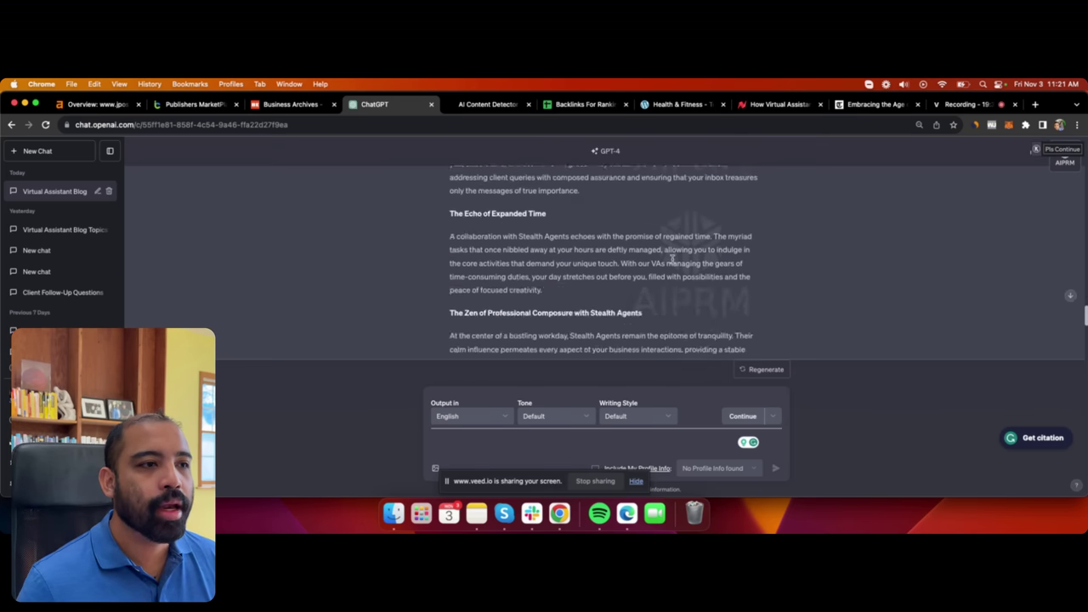
pyautogui.scroll(15, 675, 265)
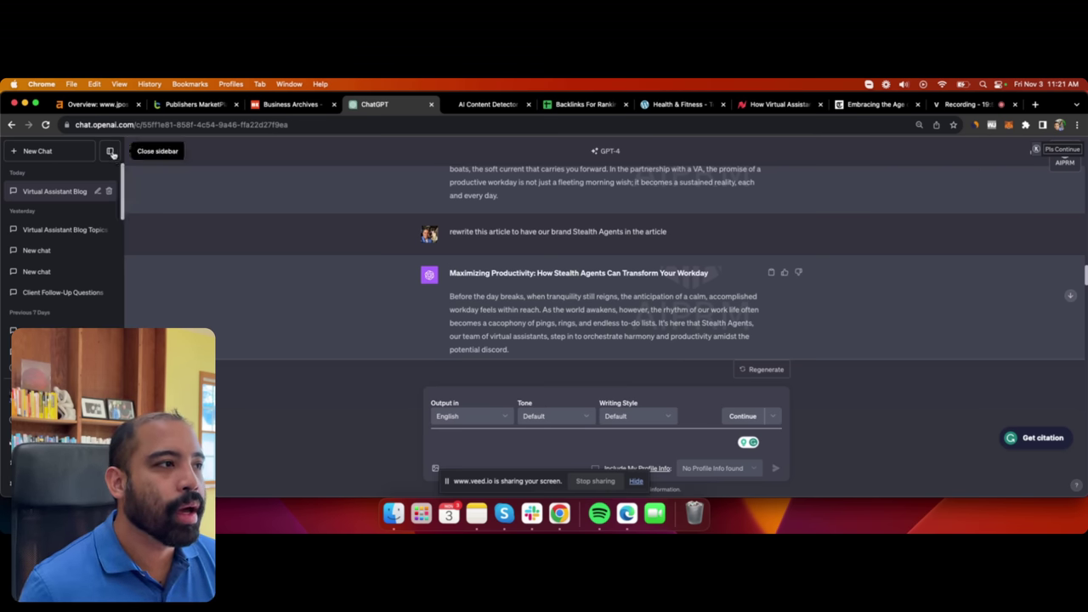
pyautogui.click(170, 108)
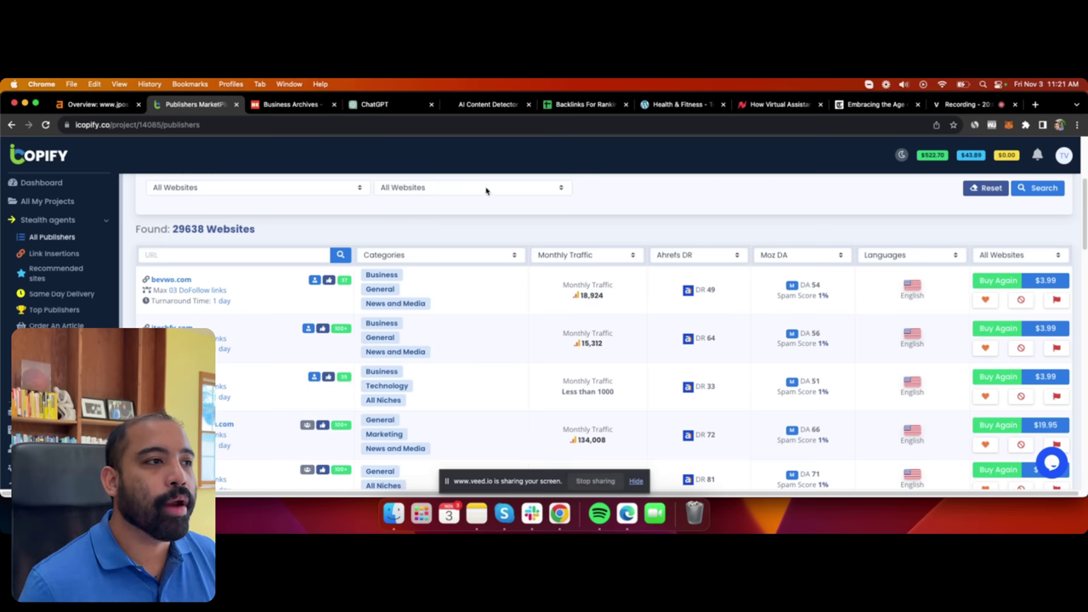
pyautogui.click(367, 106)
pyautogui.scroll(-2, 578, 293)
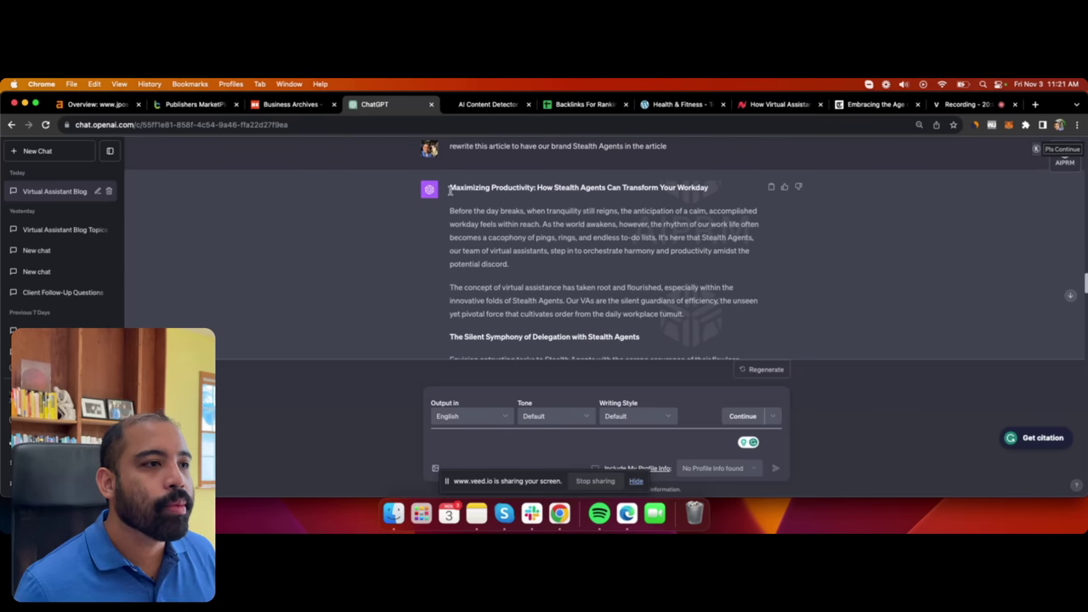
pyautogui.moveTo(448, 188); pyautogui.dragTo(680, 357)
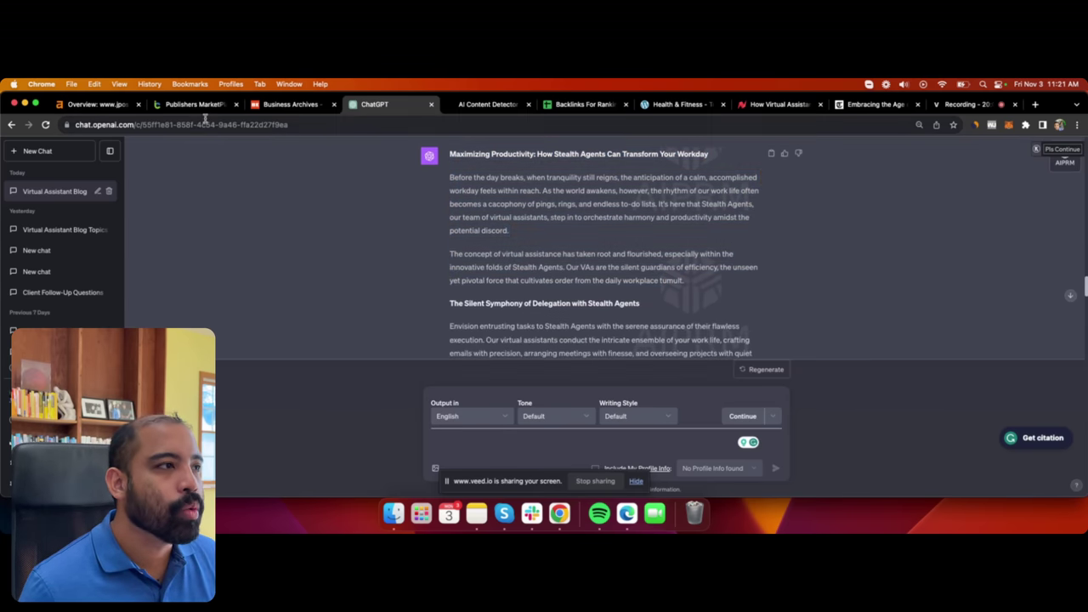
pyautogui.click(198, 104)
pyautogui.click(584, 105)
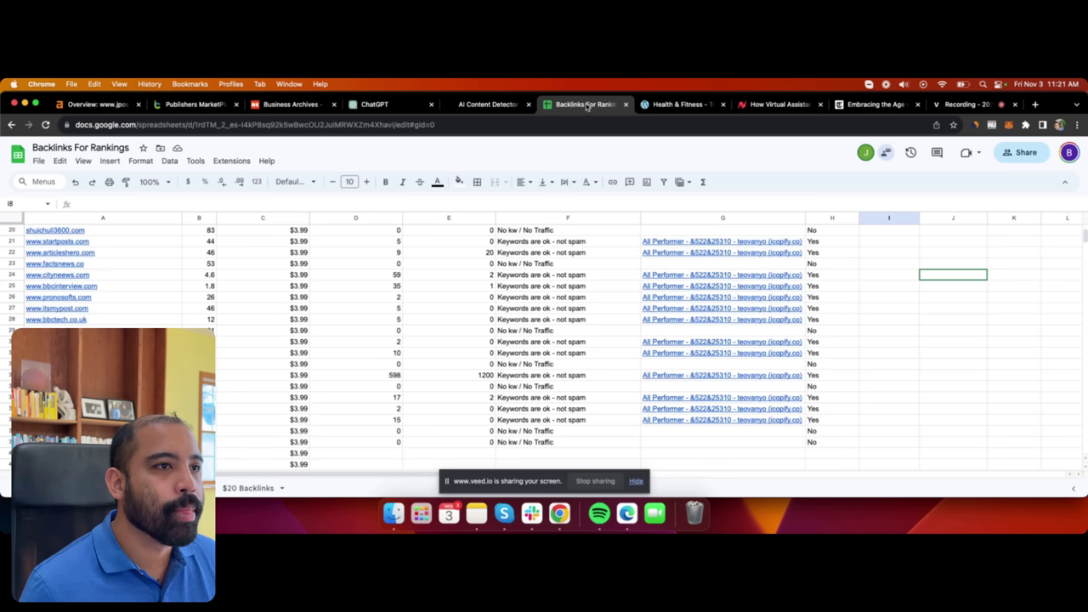
pyautogui.scroll(5, 701, 357)
pyautogui.click(897, 273)
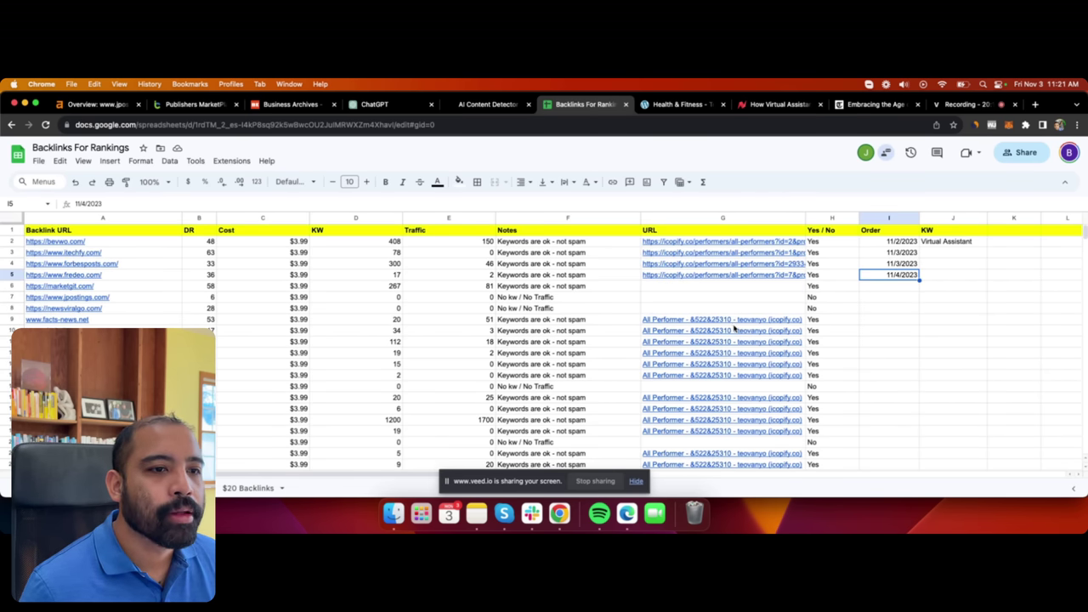
pyautogui.click(731, 322)
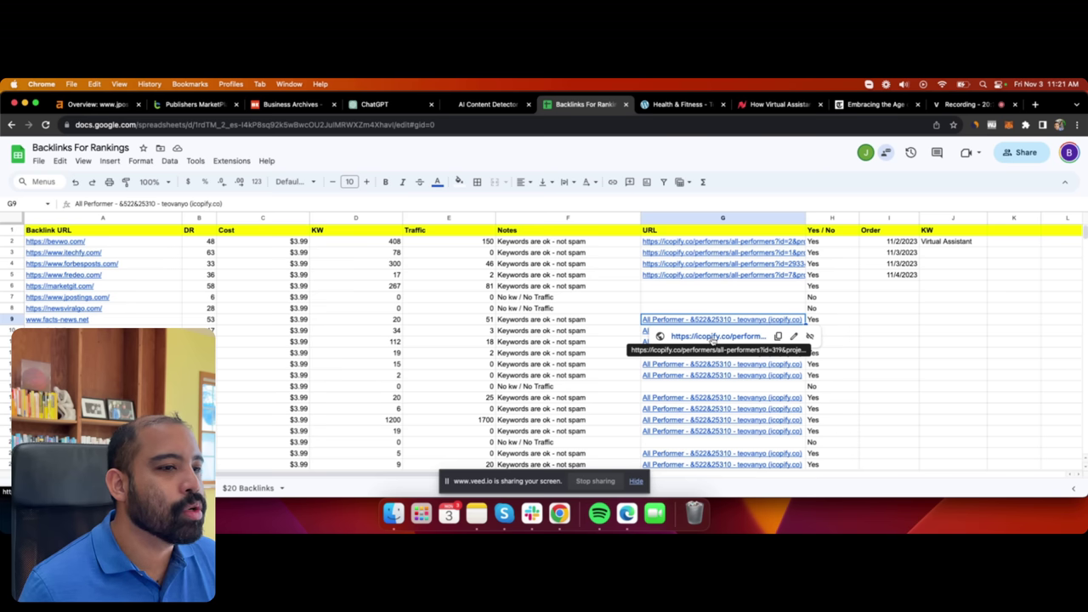
pyautogui.click(952, 340)
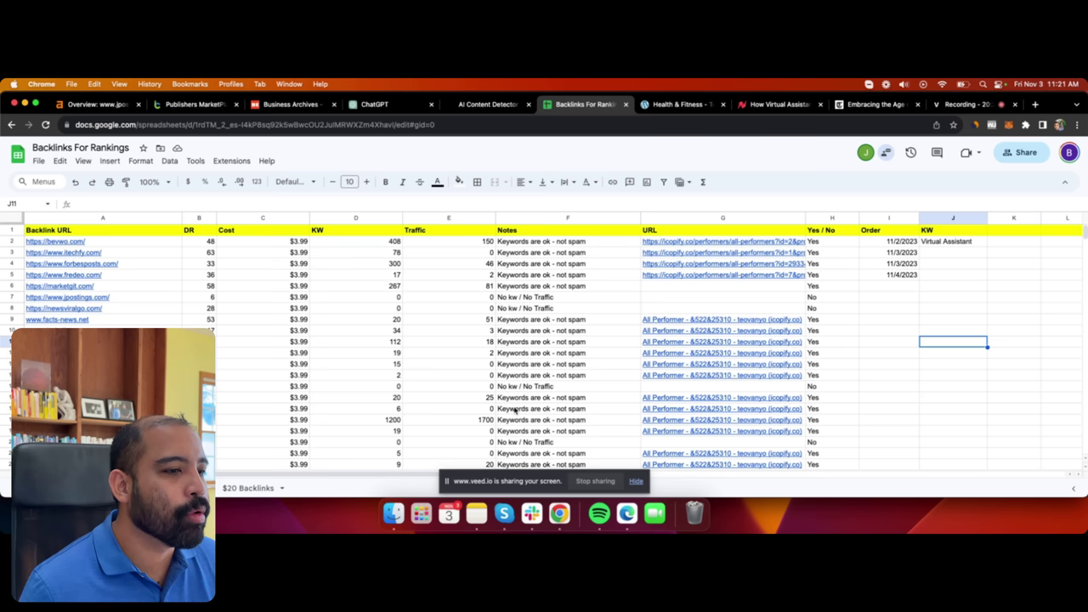
# Find the blogsandnews.com row in the backlink sheet and open its iCopify publisher link.
pyautogui.click(444, 419)
pyautogui.click(102, 419)
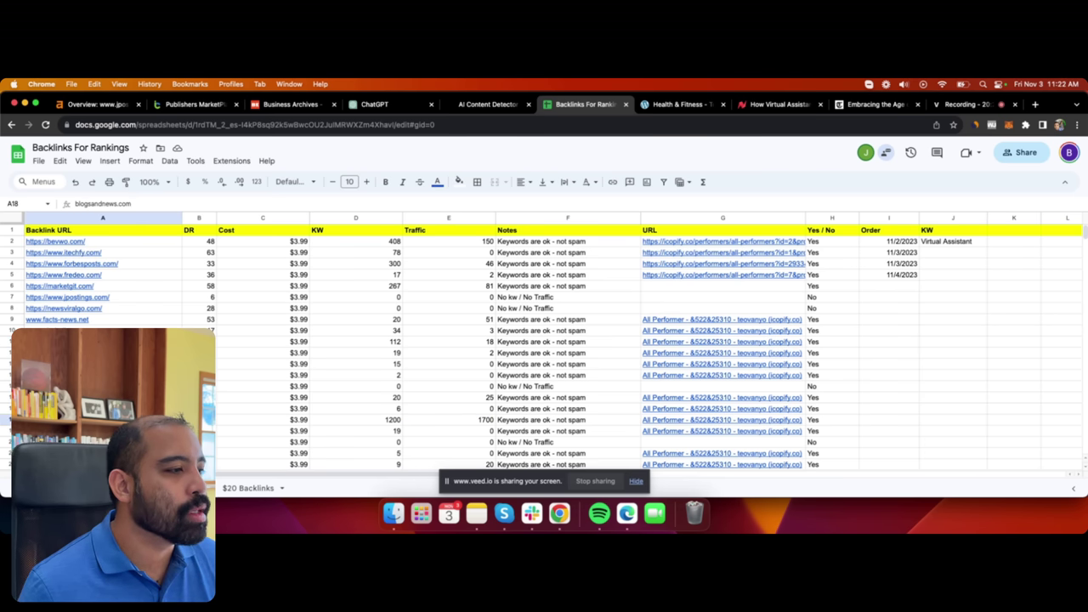
pyautogui.click(582, 426)
pyautogui.click(684, 420)
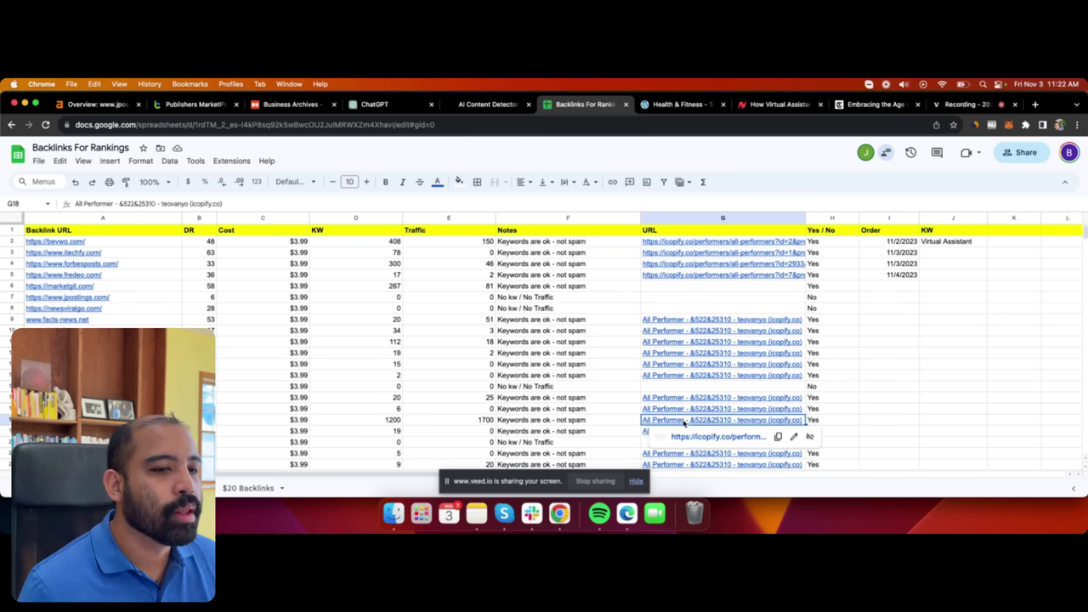
pyautogui.click(694, 435)
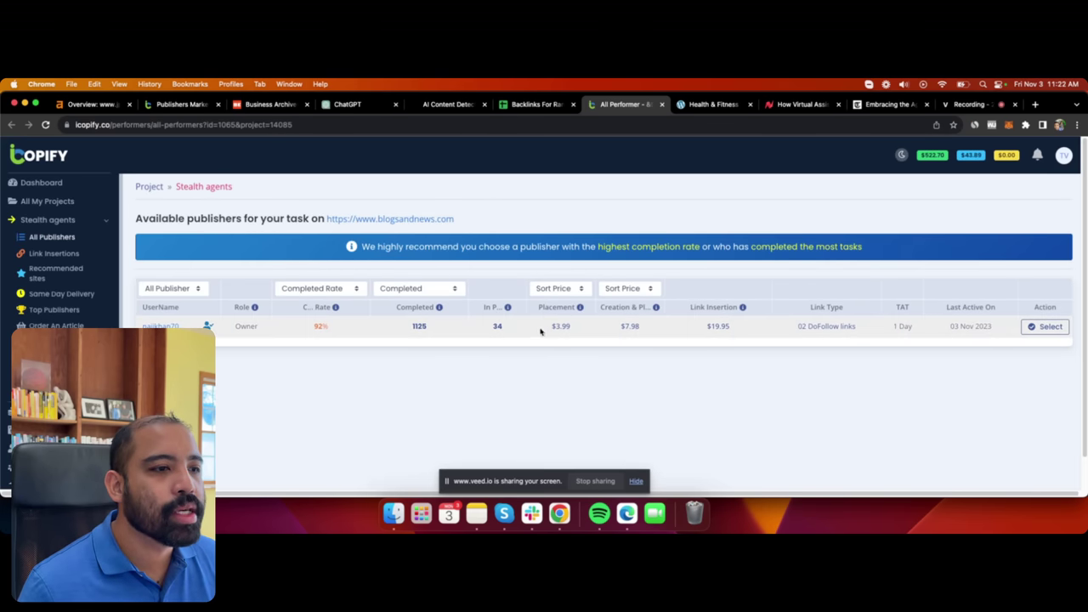
# Select the available publisher for blogsandnews.com and highlight the site's Ahrefs DR in the offer details.
pyautogui.click(1048, 327)
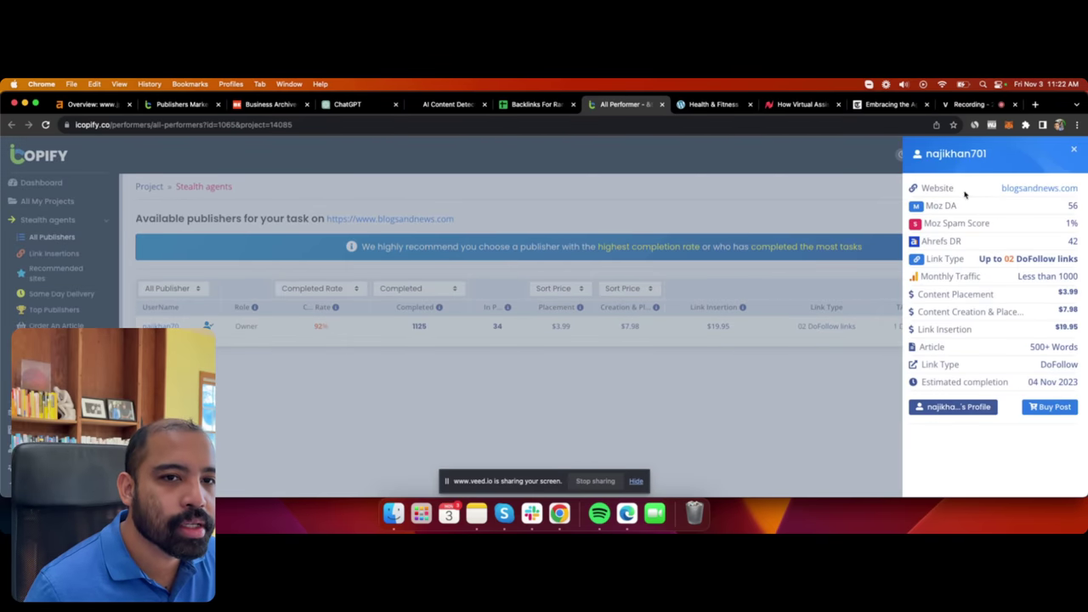
pyautogui.moveTo(940, 241); pyautogui.dragTo(1080, 243)
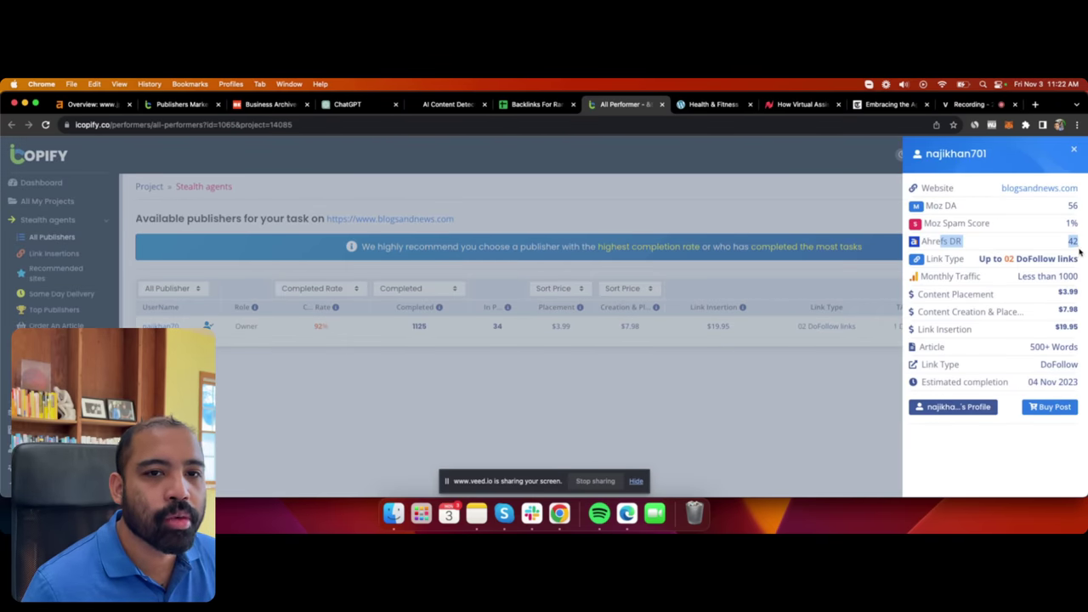
pyautogui.click(926, 244)
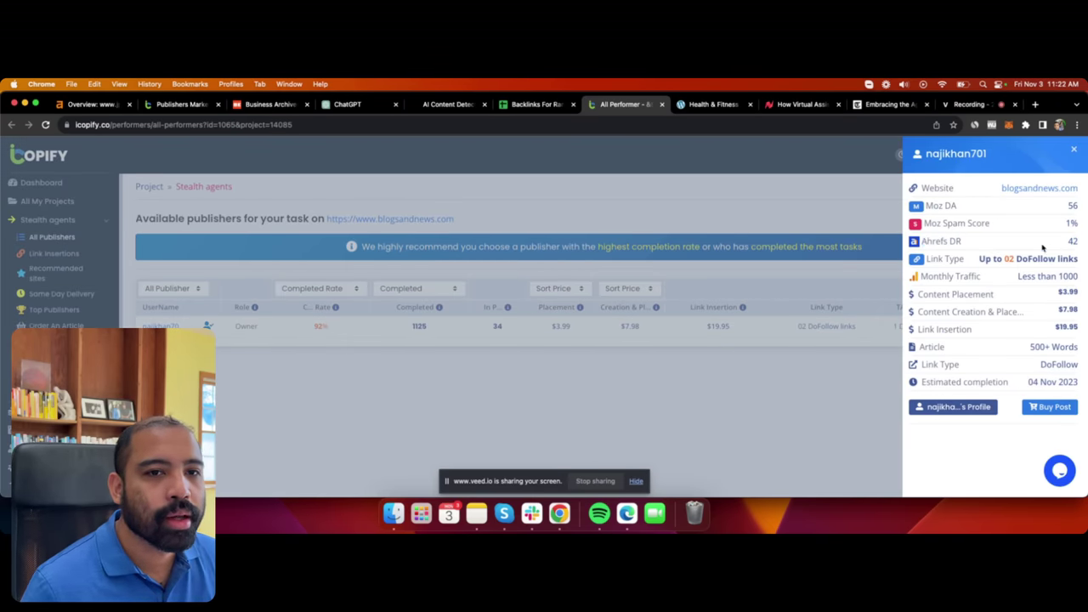
pyautogui.moveTo(927, 242); pyautogui.dragTo(1055, 246)
pyautogui.click(1070, 245)
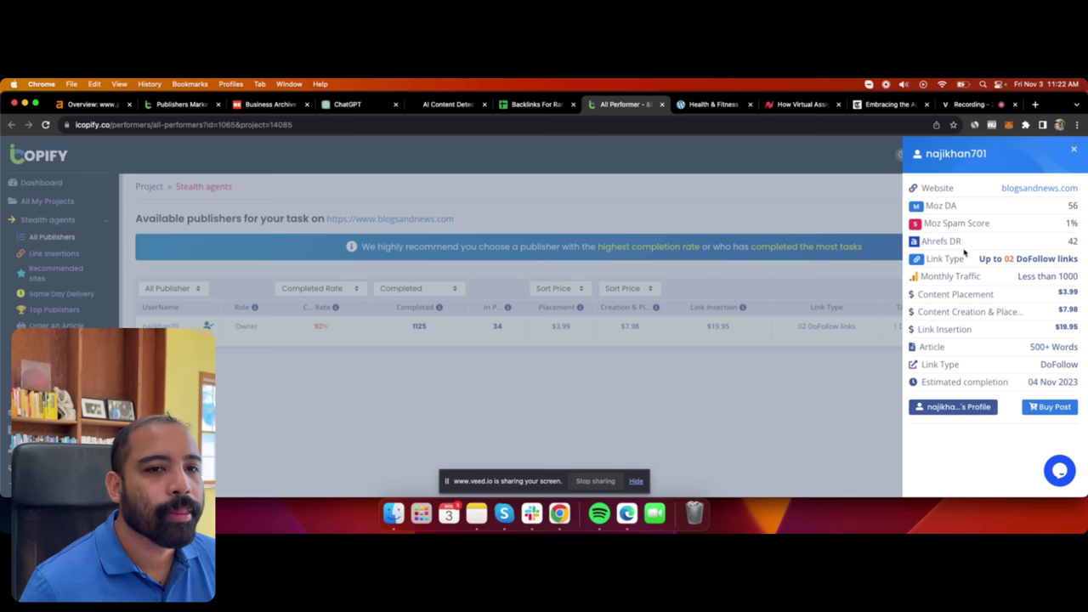
# Start buying a post on blogsandnews.com and highlight the link limit in the Content Placement requirements.
pyautogui.click(1050, 407)
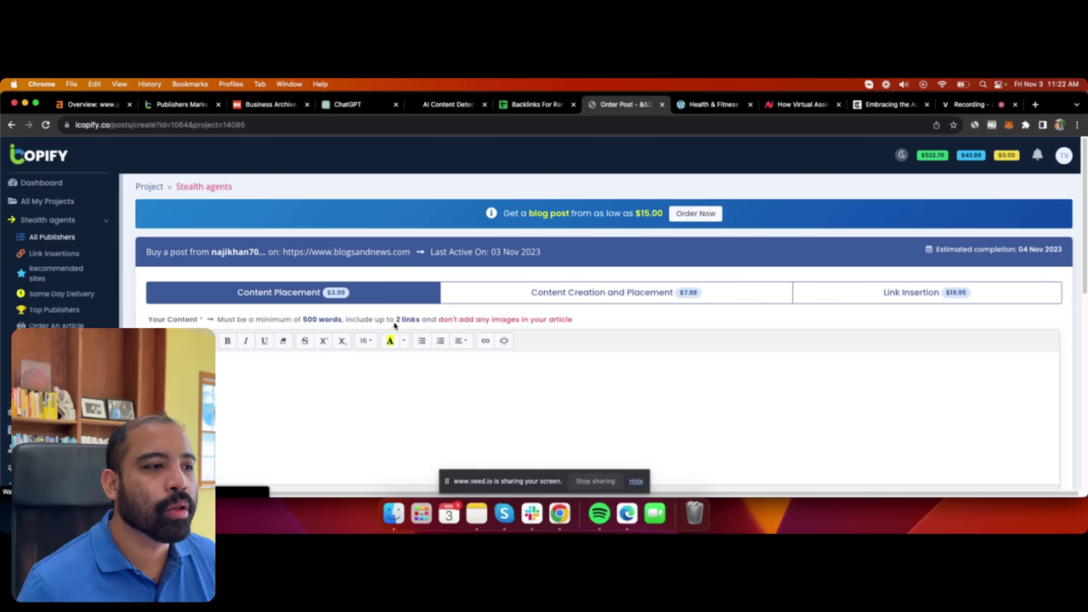
pyautogui.moveTo(389, 321); pyautogui.dragTo(410, 321)
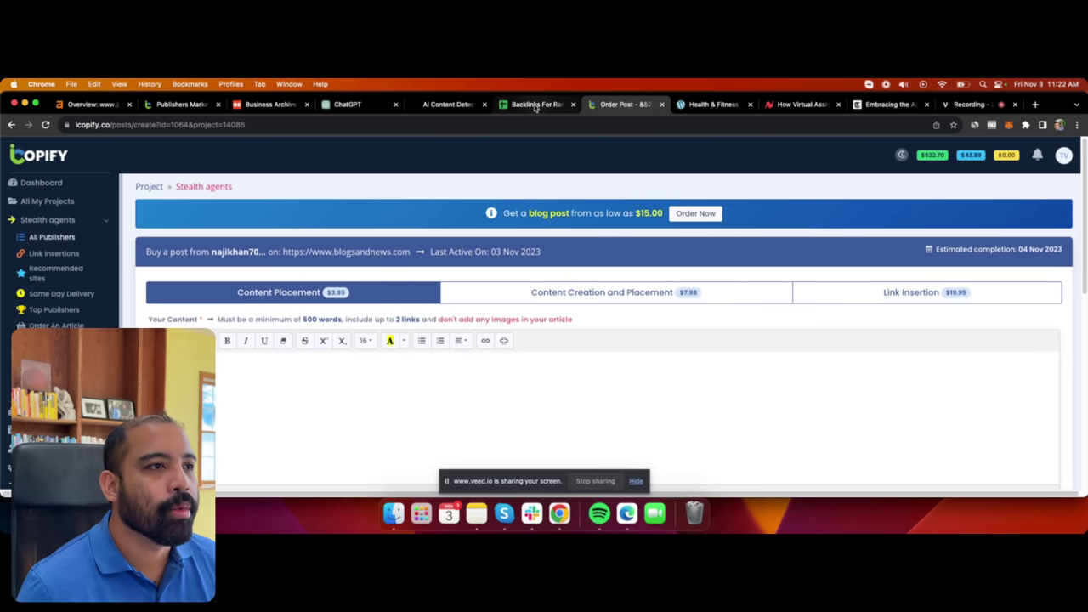
# Return to ChatGPT and copy the full Stealth Agents version of the article, starting from its title.
pyautogui.click(458, 105)
pyautogui.click(352, 106)
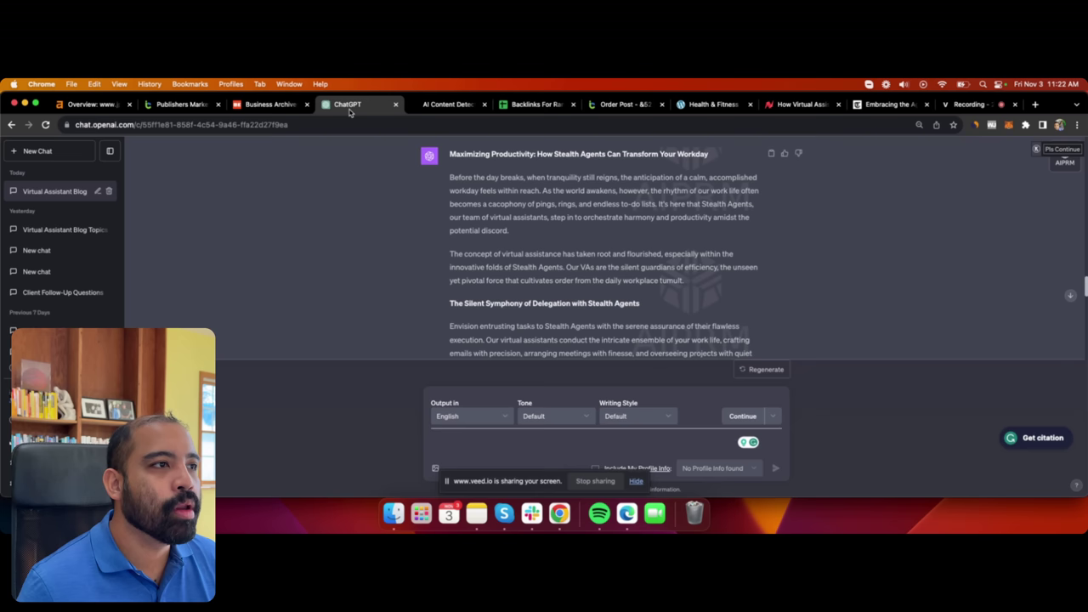
pyautogui.scroll(-10, 486, 248)
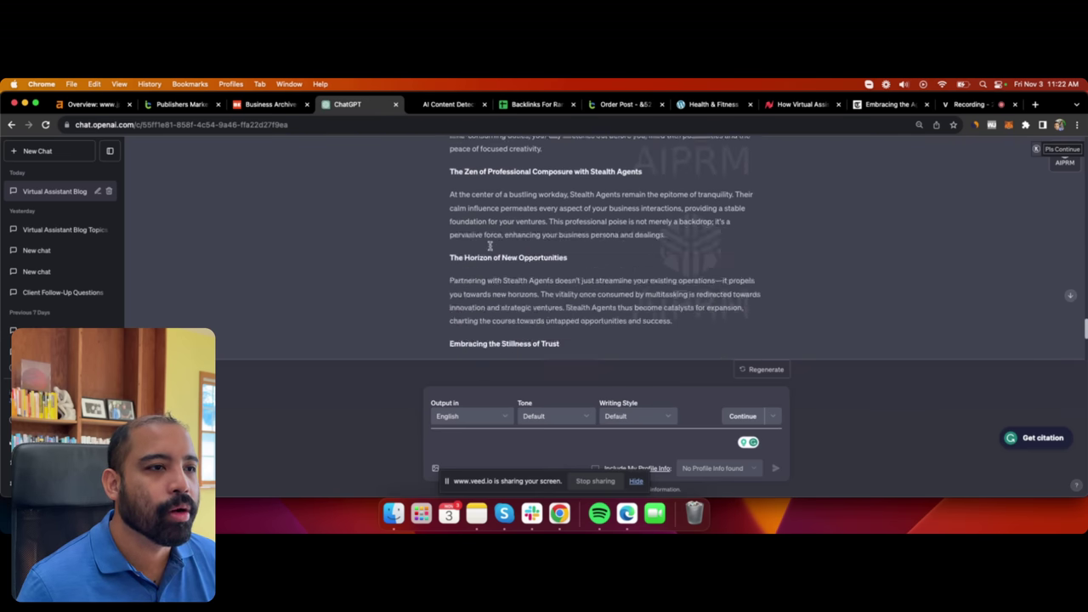
pyautogui.scroll(7, 485, 248)
pyautogui.scroll(5, 484, 249)
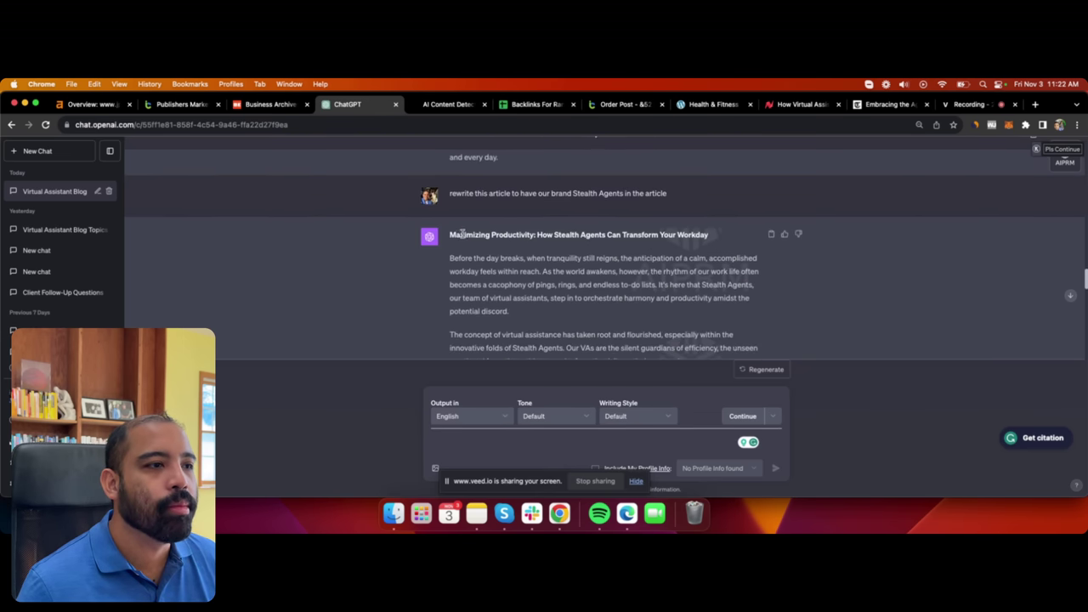
pyautogui.moveTo(466, 239); pyautogui.dragTo(675, 246)
# Try to paste the copied article directly into the content field of the blogsandnews.com order.
pyautogui.click(629, 104)
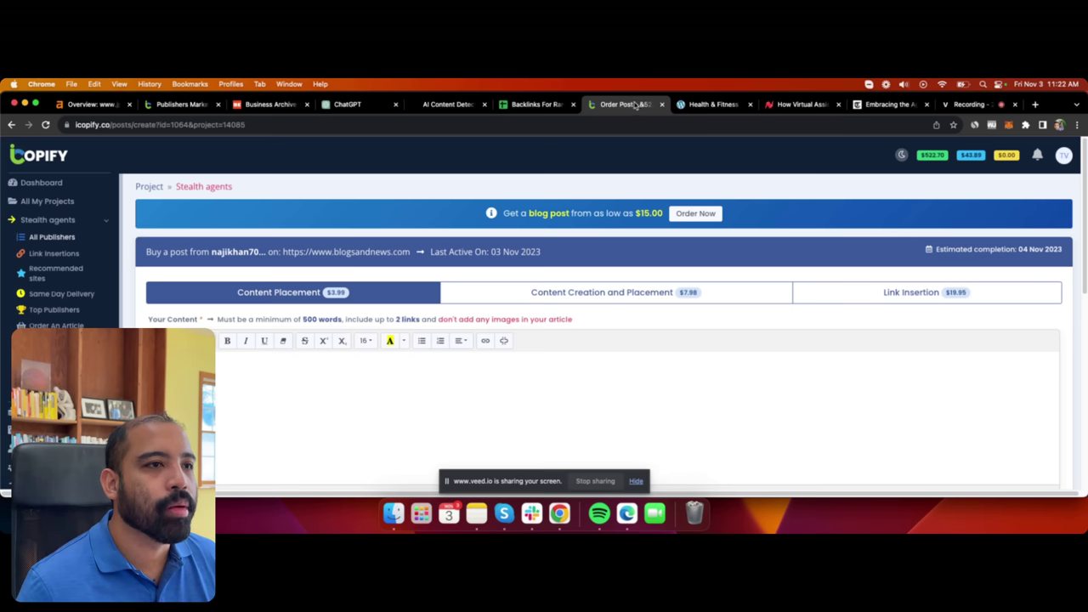
pyautogui.hotkey('ctrl', 'v')
pyautogui.hotkey('ctrl', 'z')
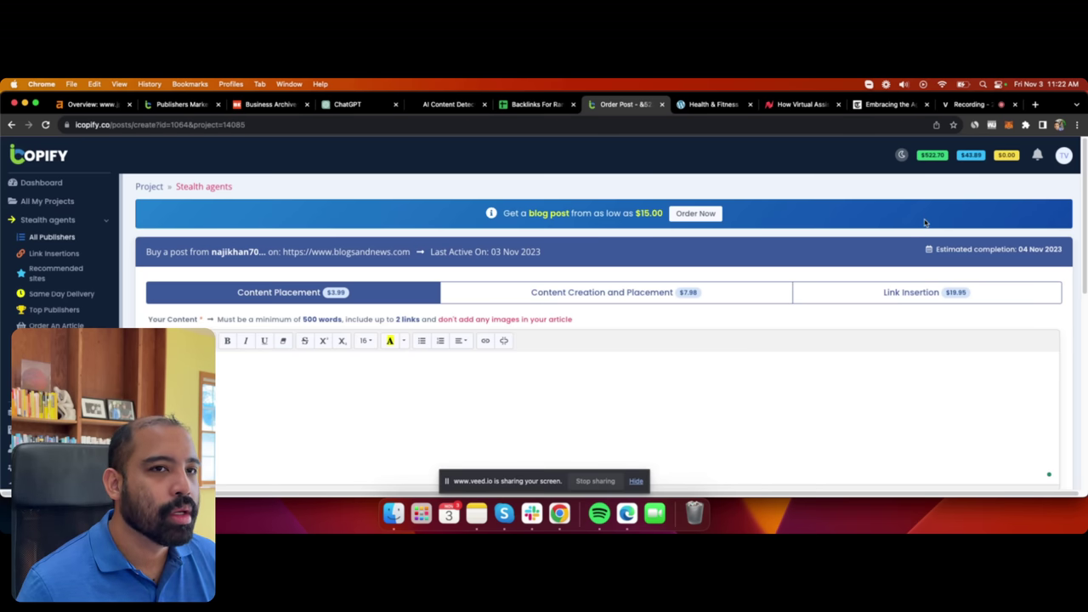
# Open TextEdit and convert its blank document to plain text.
pyautogui.click(983, 84)
pyautogui.write('text')
pyautogui.press('Return')
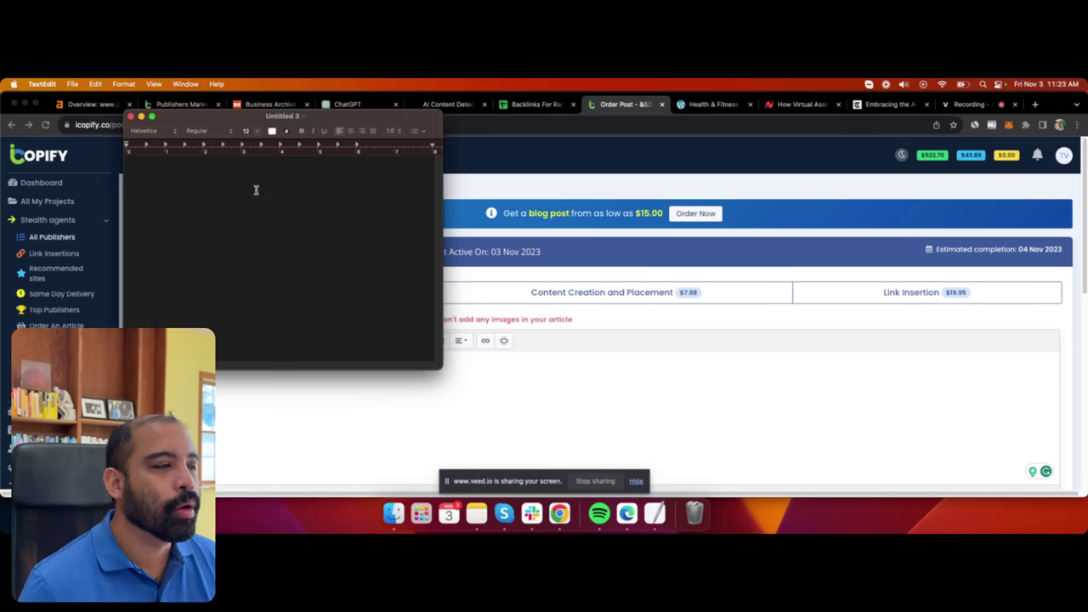
pyautogui.click(124, 84)
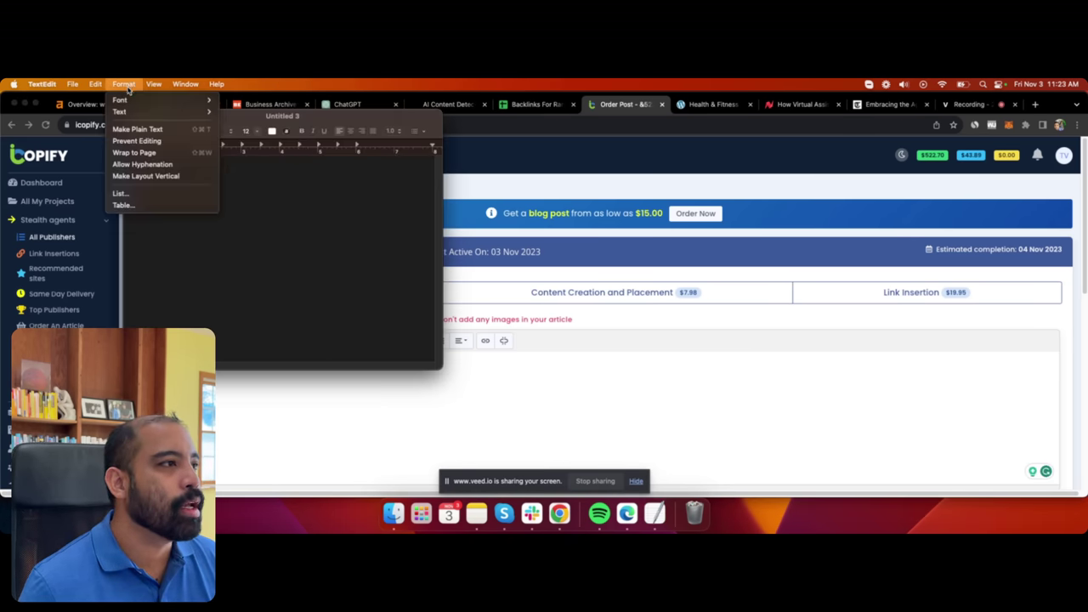
pyautogui.click(155, 130)
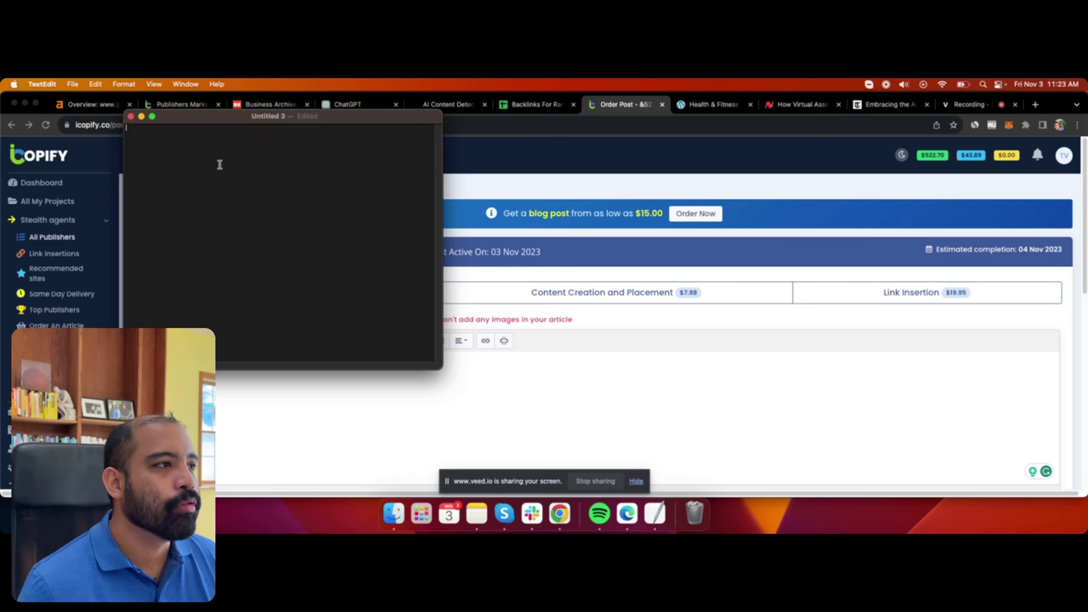
# Paste the article into TextEdit to strip its formatting and transfer the plain text into the iCopify order's content field.
pyautogui.press('super+v')
pyautogui.press('super+a')
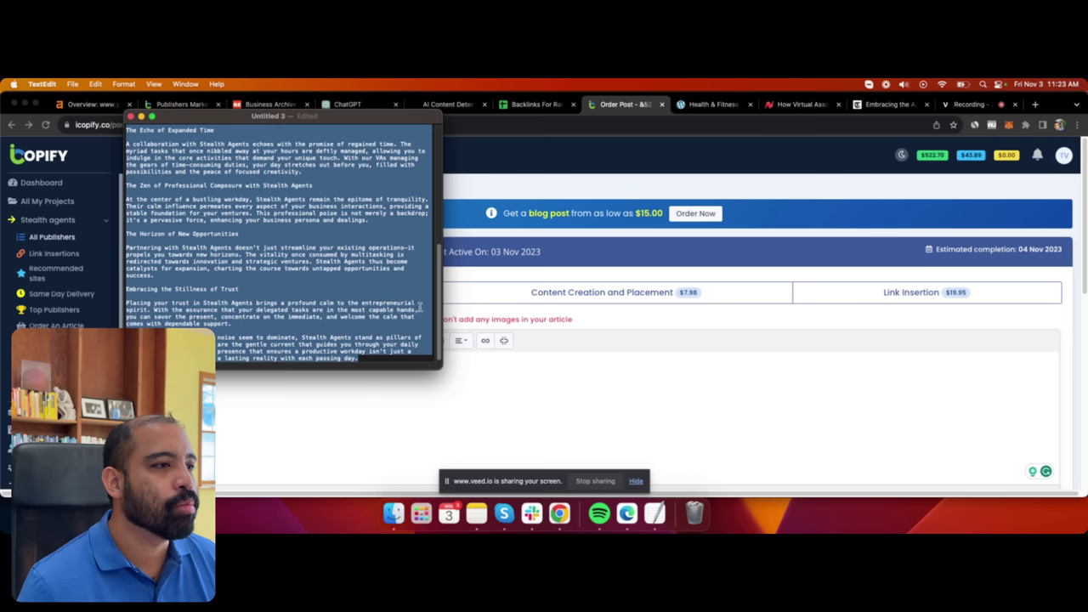
pyautogui.click(496, 372)
pyautogui.press('super+v')
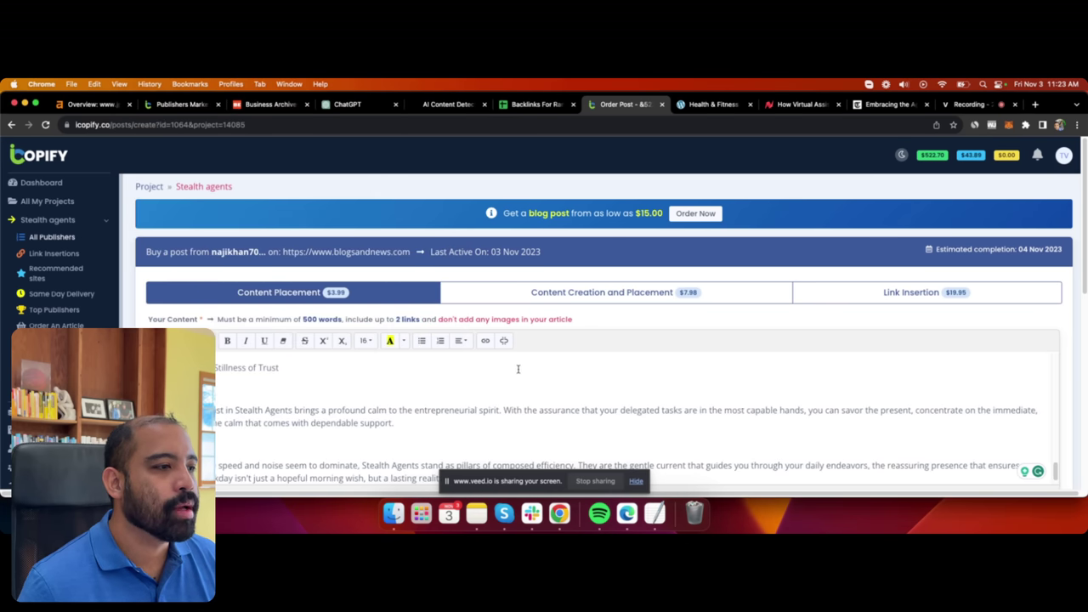
pyautogui.scroll(-1, 1039, 429)
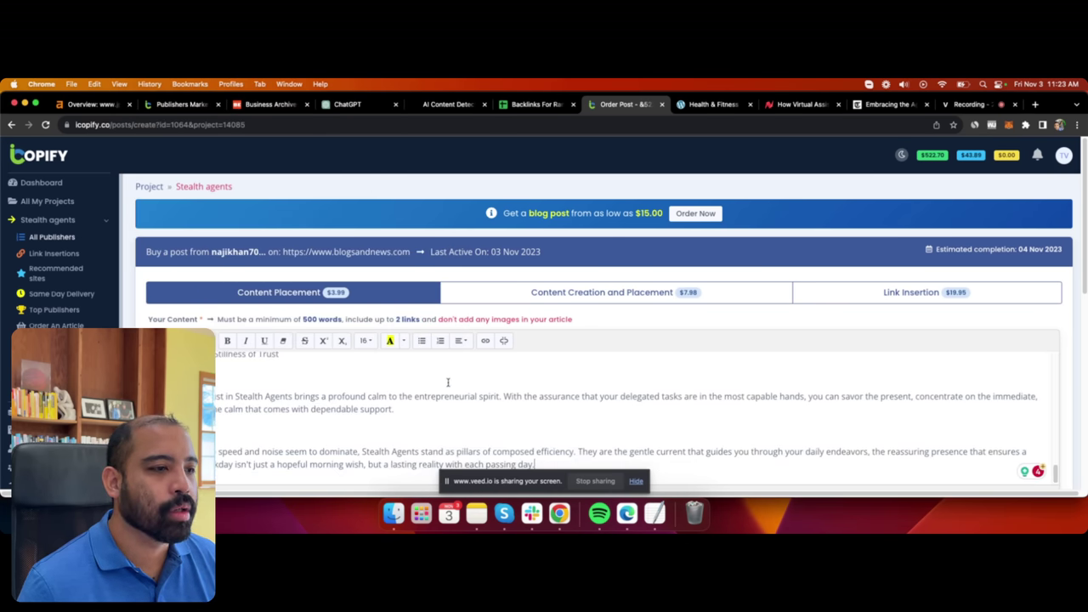
pyautogui.scroll(1, 459, 374)
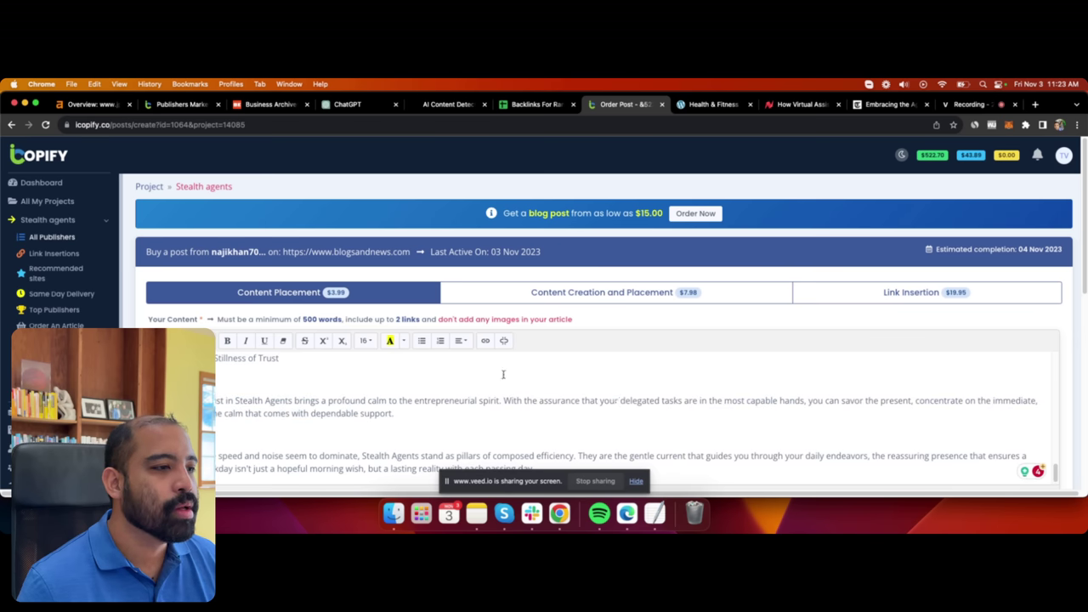
pyautogui.scroll(15, 461, 370)
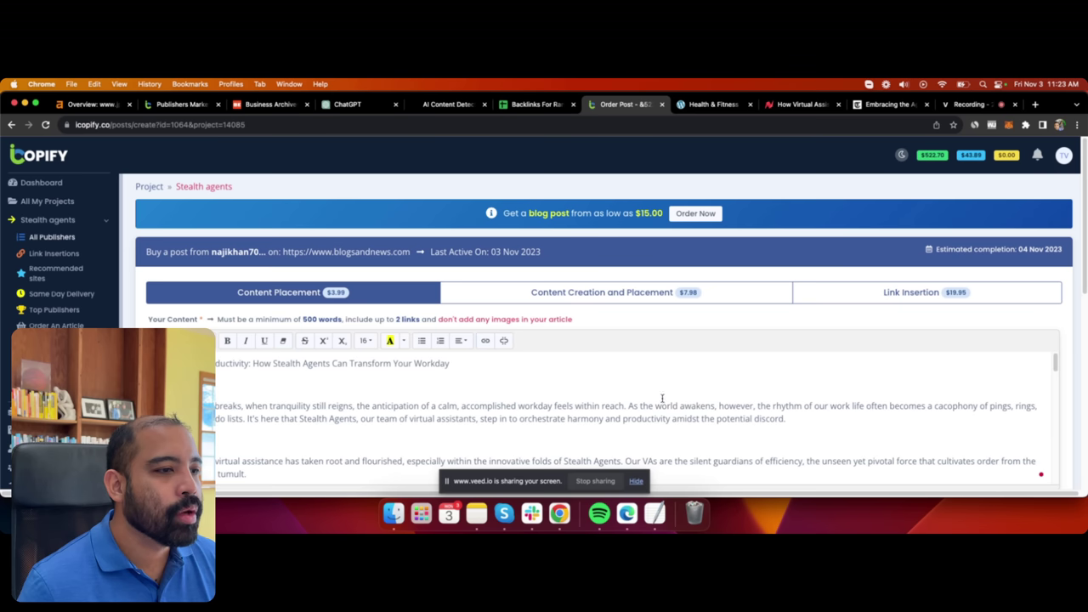
pyautogui.scroll(-2, 735, 374)
pyautogui.scroll(1, 538, 417)
pyautogui.moveTo(355, 381); pyautogui.dragTo(298, 381)
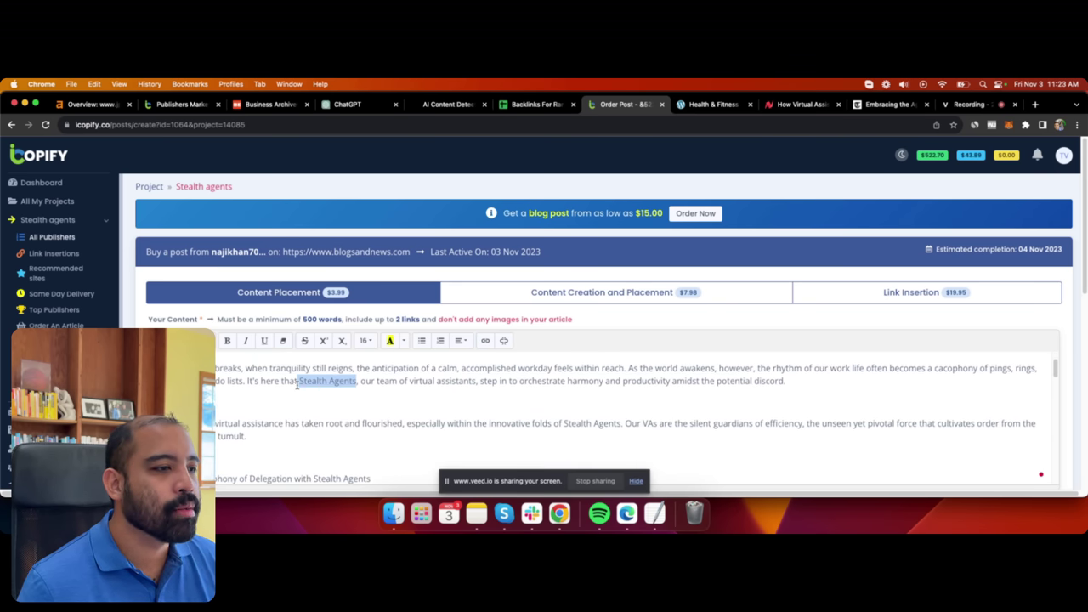
pyautogui.click(485, 339)
pyautogui.write('https://stealthagents.com')
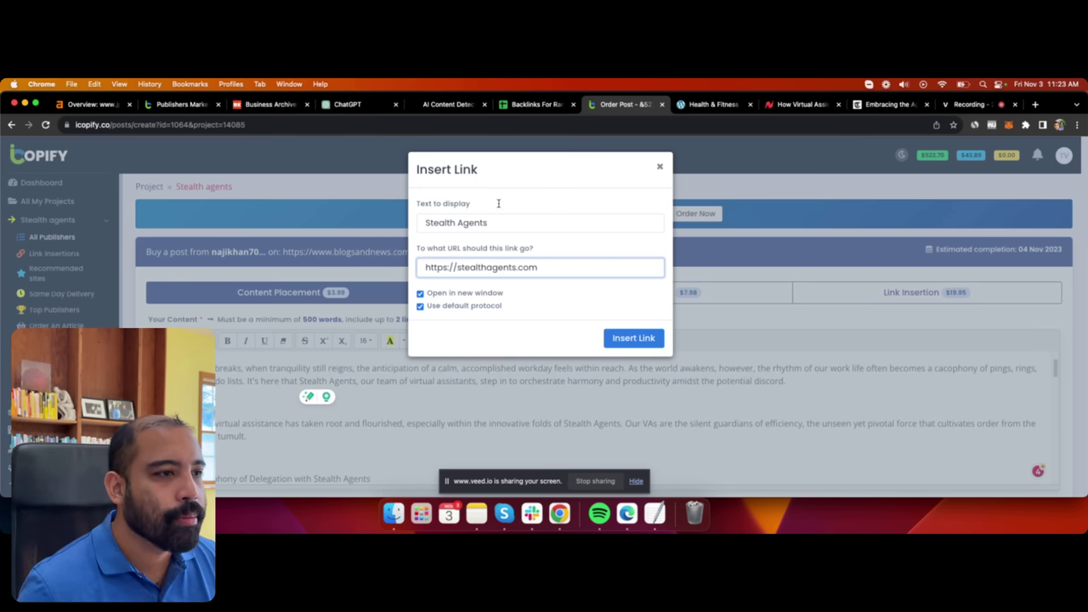
pyautogui.click(636, 339)
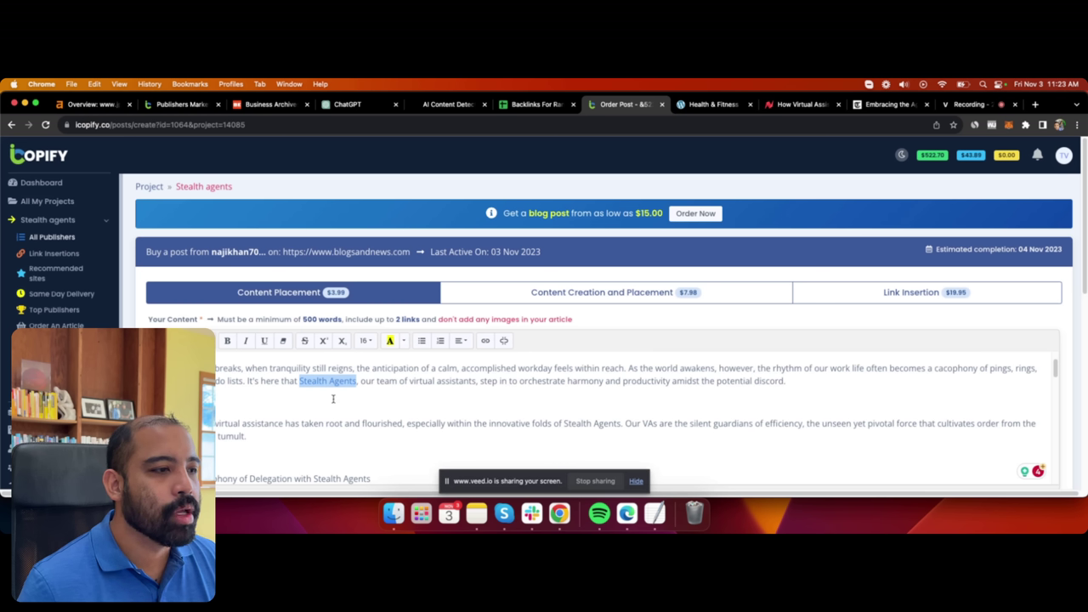
pyautogui.click(416, 385)
pyautogui.moveTo(410, 382); pyautogui.dragTo(477, 381)
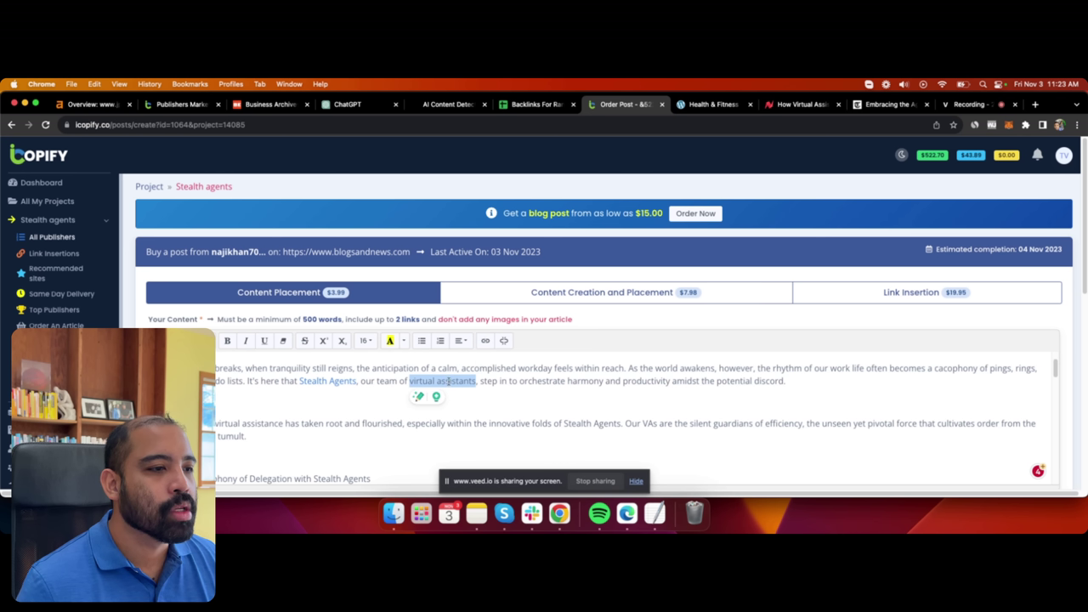
pyautogui.click(485, 340)
pyautogui.write('https://stealthagents.com/')
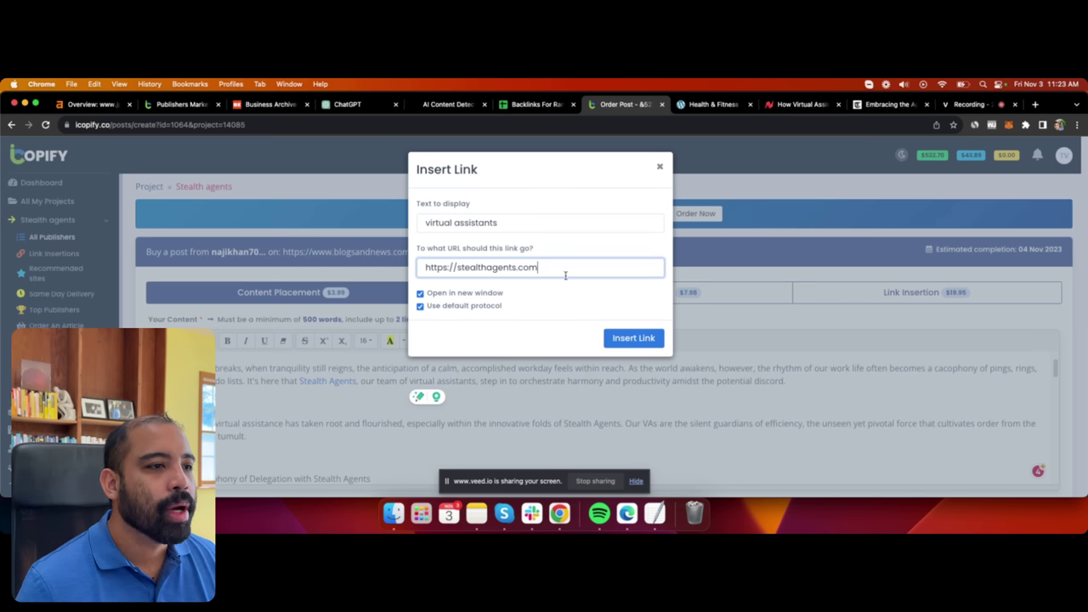
pyautogui.write('virtual')
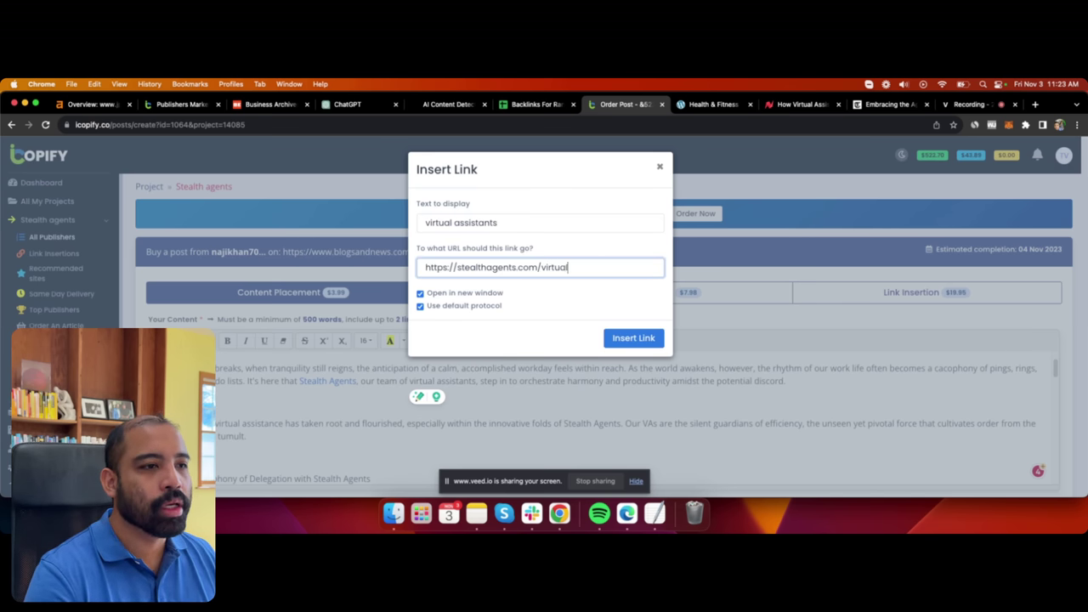
pyautogui.write('-assistant')
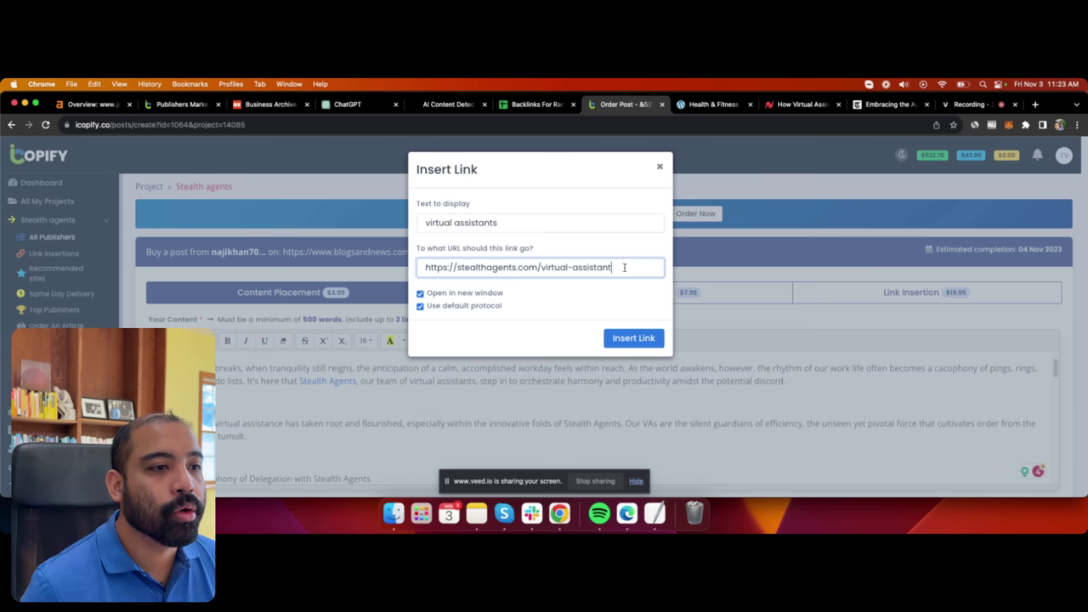
pyautogui.moveTo(604, 268); pyautogui.dragTo(543, 268)
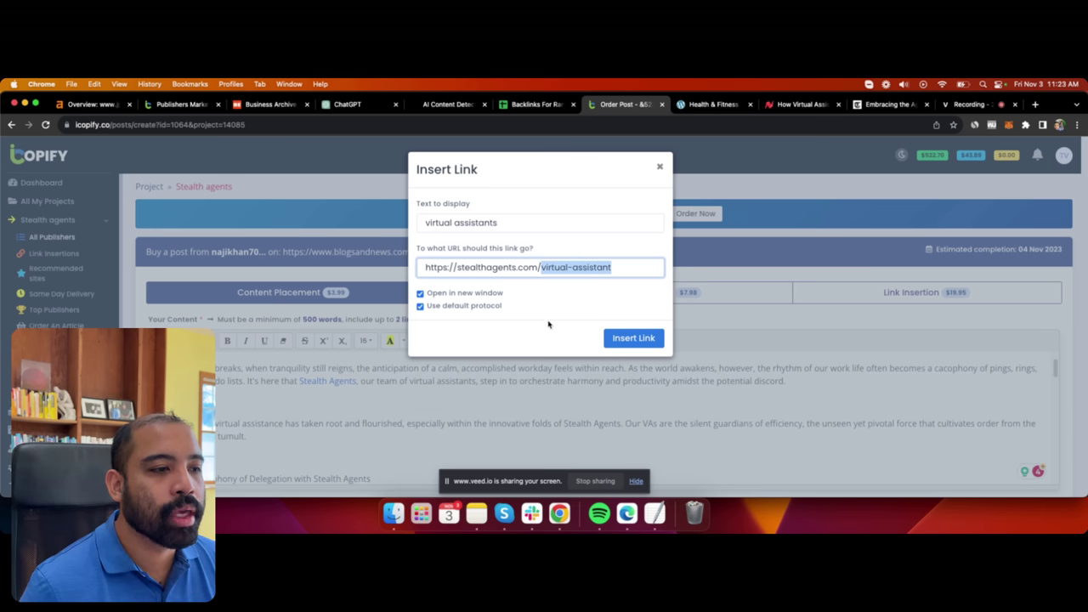
pyautogui.press('Return')
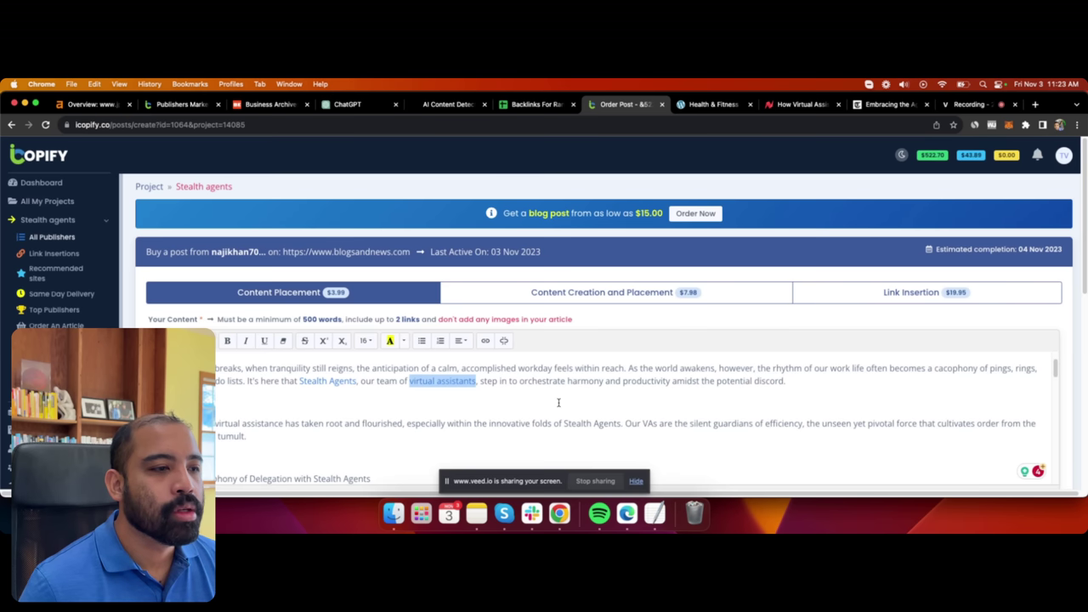
pyautogui.click(378, 381)
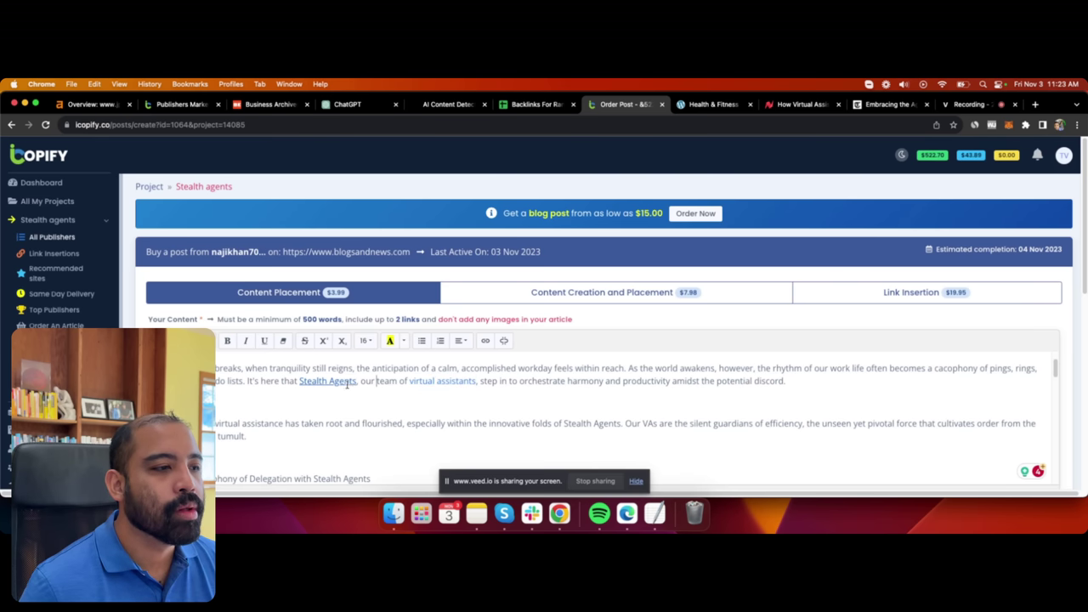
# Check the order's link limit against the two linked phrases and review the article in the content field.
pyautogui.moveTo(386, 319); pyautogui.dragTo(424, 321)
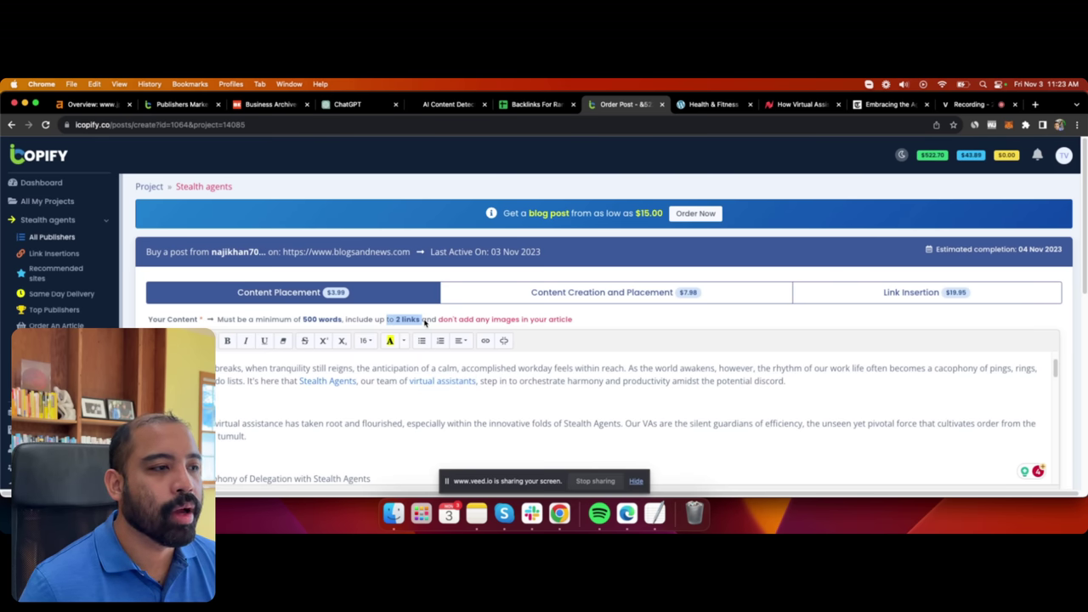
pyautogui.click(359, 316)
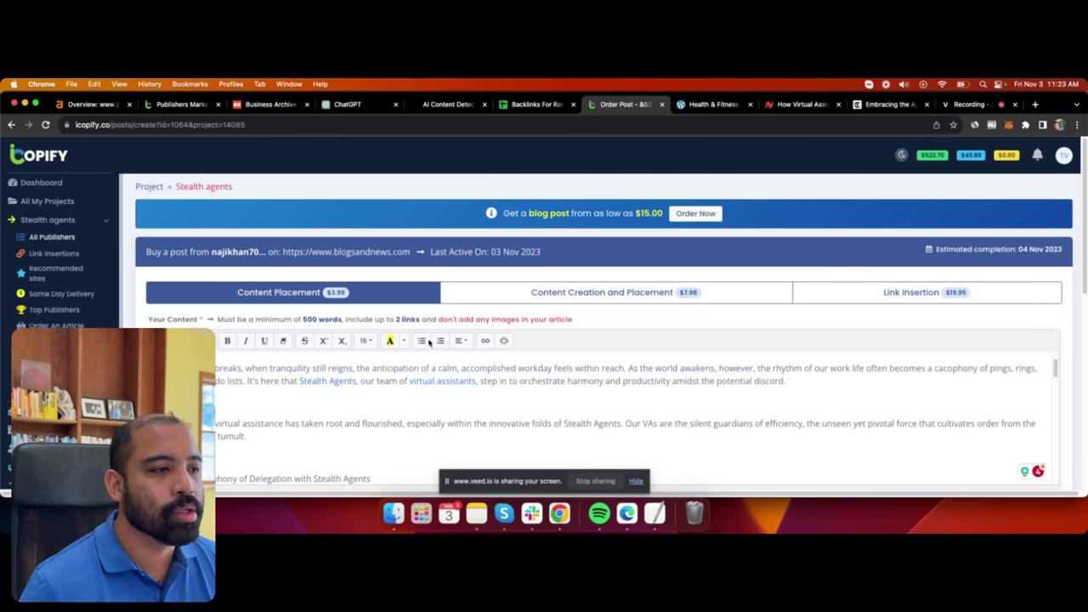
pyautogui.moveTo(480, 382); pyautogui.dragTo(411, 382)
pyautogui.click(478, 385)
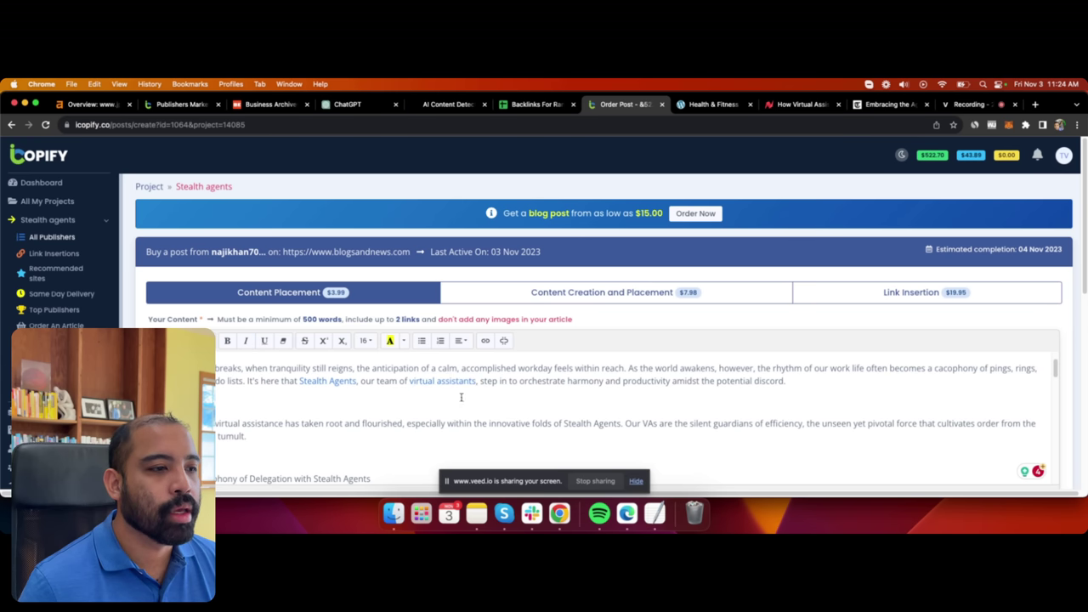
pyautogui.scroll(-15, 808, 397)
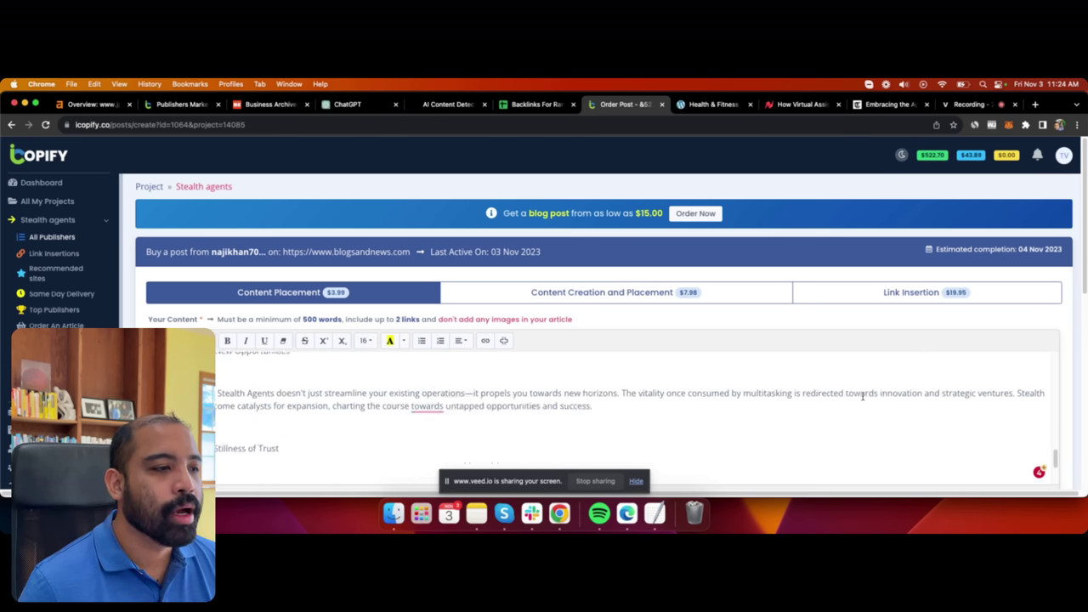
pyautogui.scroll(10, 626, 360)
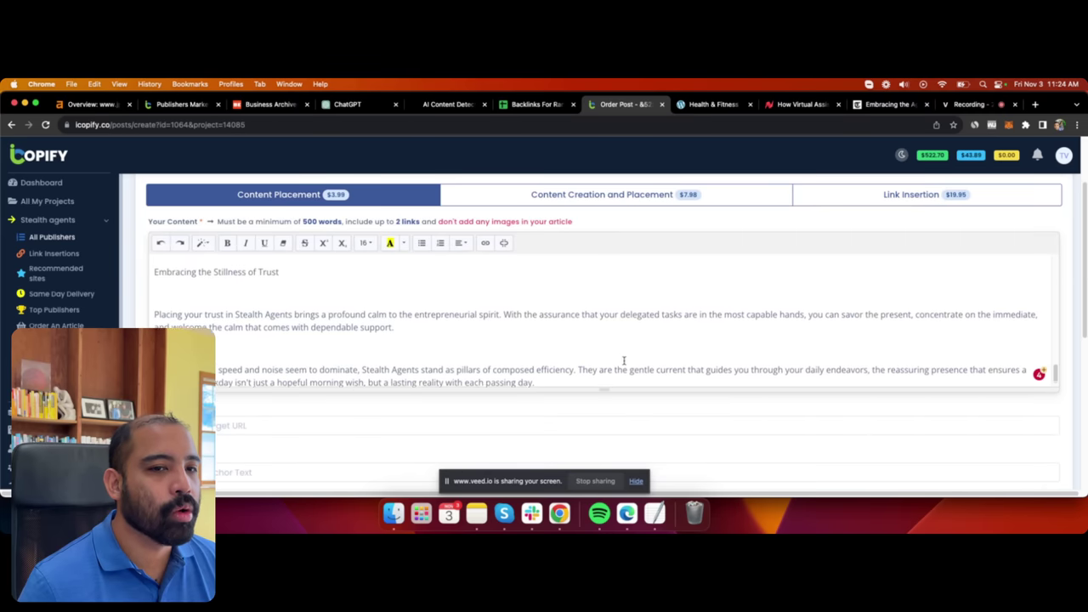
pyautogui.scroll(8, 626, 360)
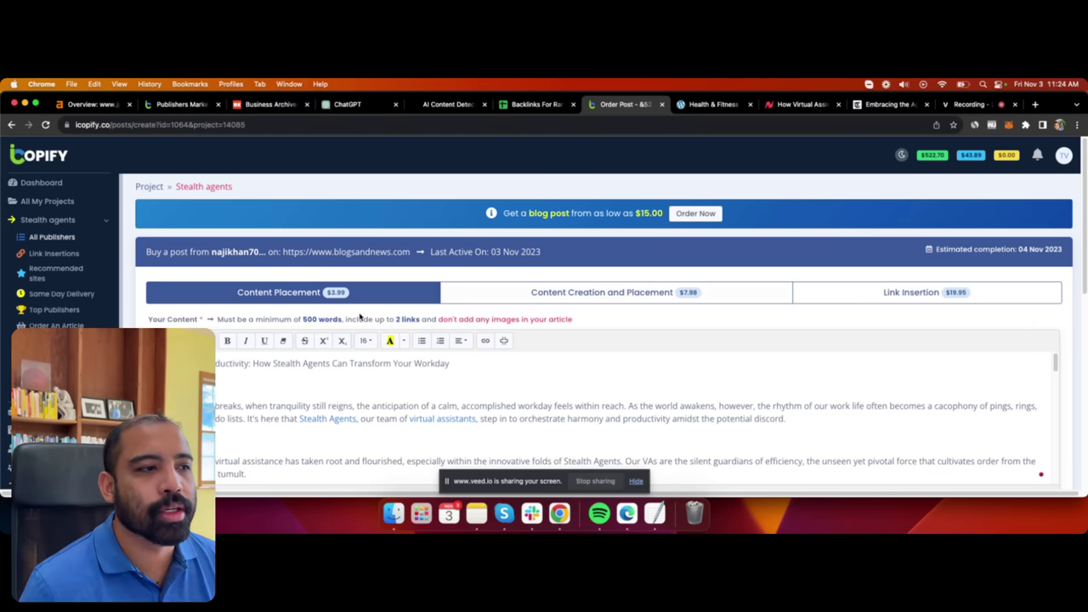
pyautogui.scroll(-5, 1071, 281)
pyautogui.scroll(4, 1070, 291)
pyautogui.scroll(1, 1071, 290)
pyautogui.scroll(-2, 1071, 291)
pyautogui.scroll(-1, 1056, 298)
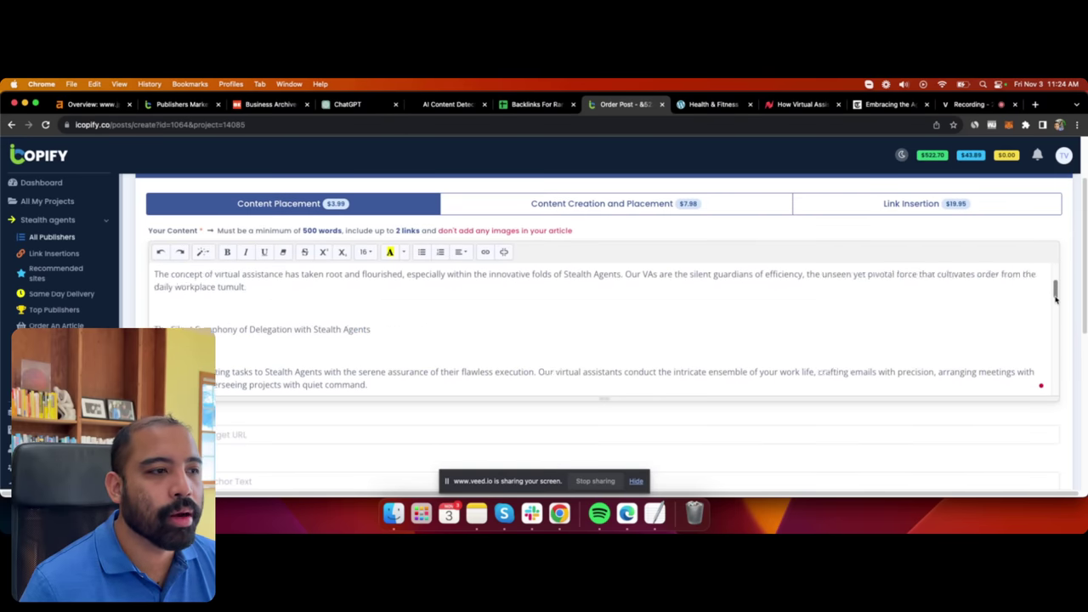
pyautogui.scroll(-3, 1056, 297)
pyautogui.scroll(-2, 243, 403)
pyautogui.click(231, 363)
pyautogui.press('super+v')
pyautogui.write('/virtual')
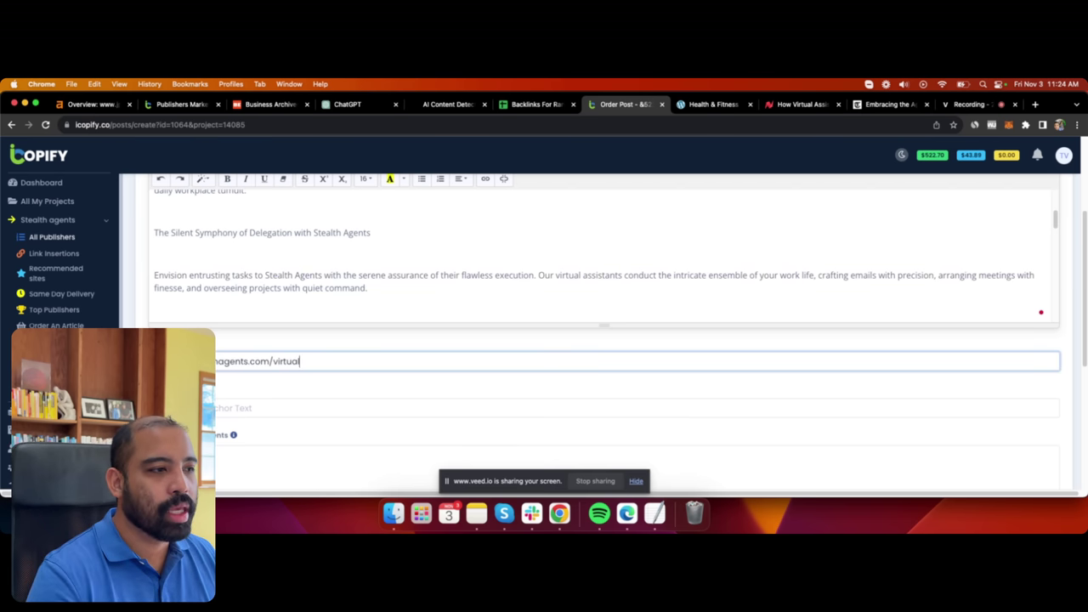
pyautogui.write('-assistant')
pyautogui.moveTo(355, 357); pyautogui.dragTo(274, 361)
# Enter "virtual assistants" as the order's anchor text and check it against the target URL.
pyautogui.click(265, 407)
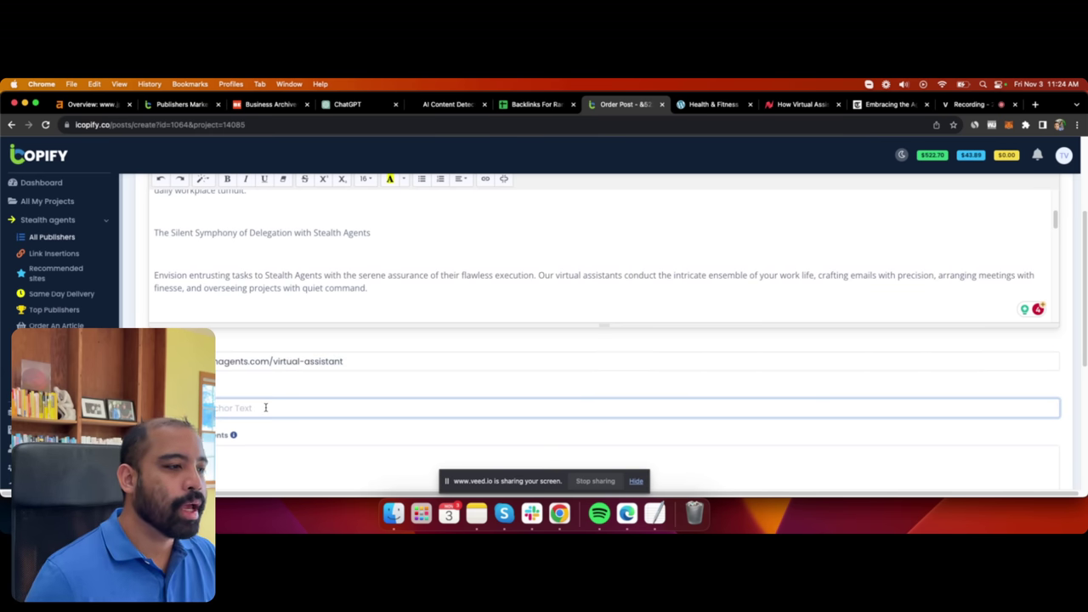
pyautogui.write('Stealth Agents')
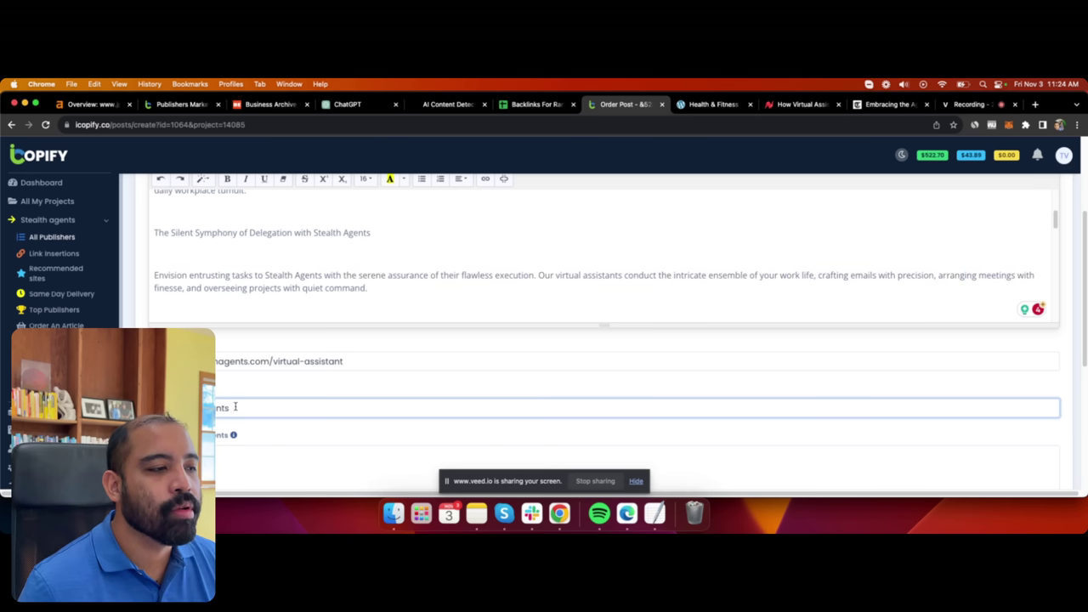
pyautogui.tripleClick(350, 361)
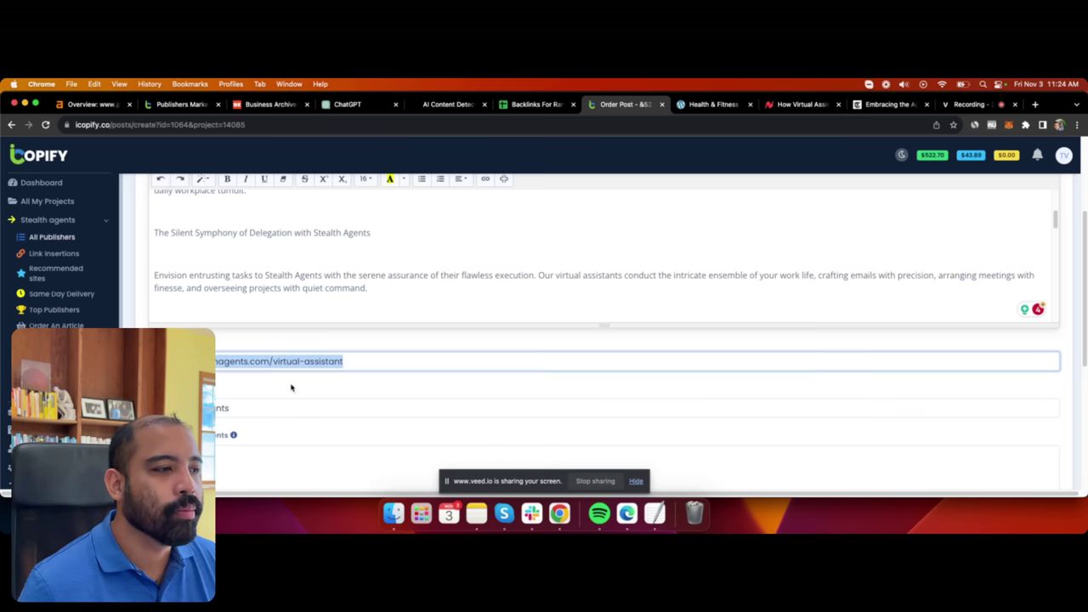
pyautogui.click(248, 407)
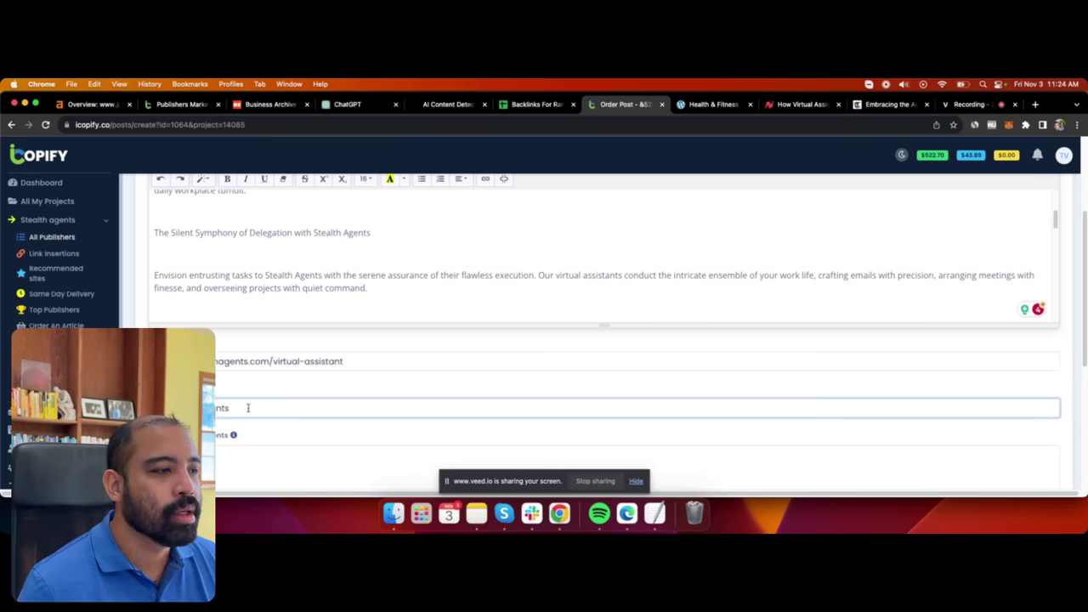
pyautogui.tripleClick(407, 360)
pyautogui.click(356, 393)
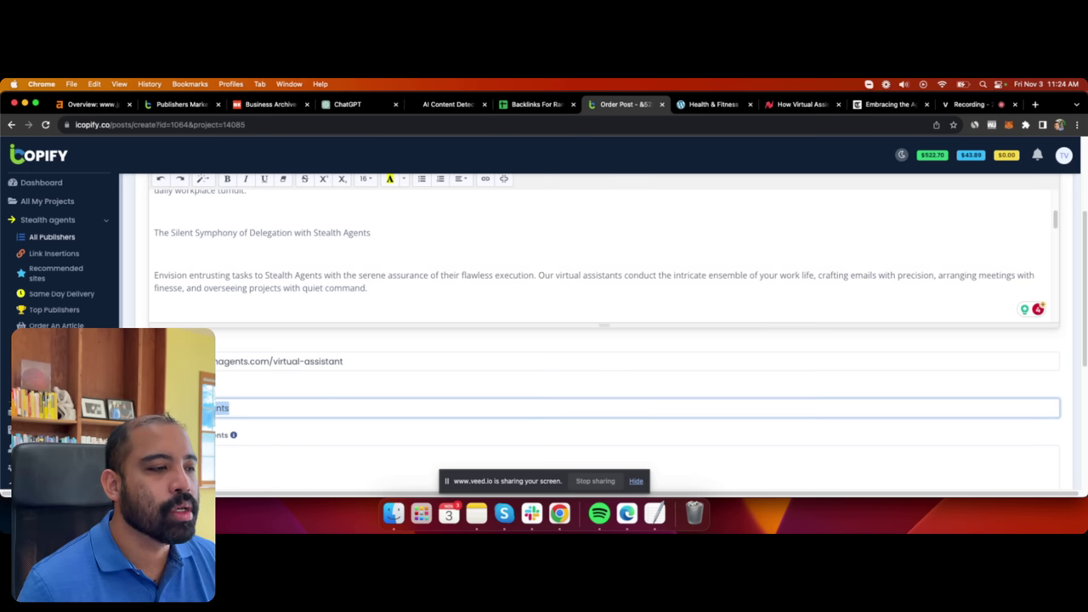
pyautogui.tripleClick(248, 409)
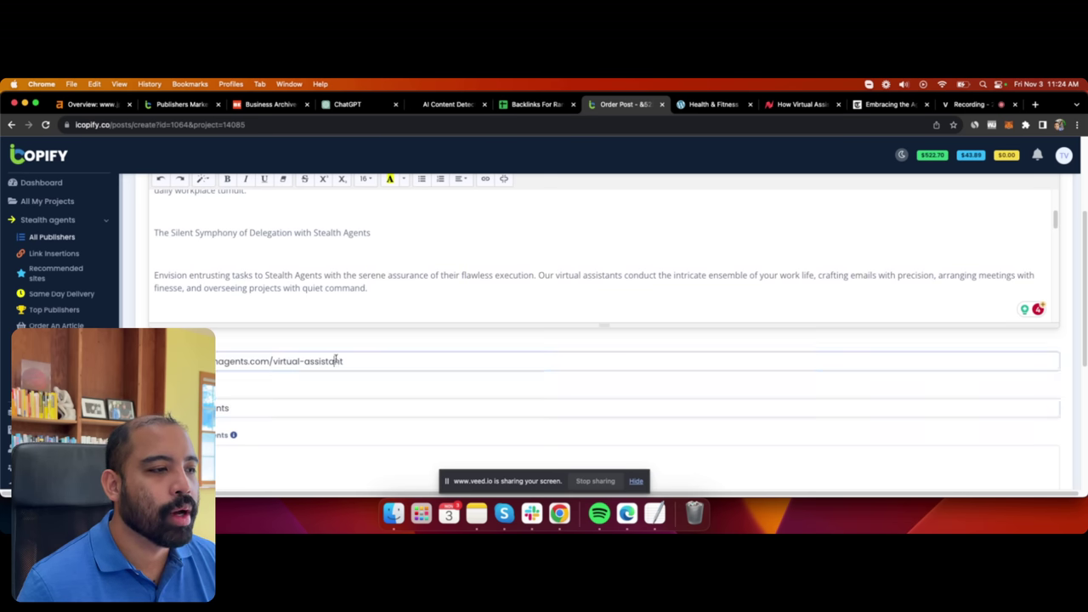
# Submit the $3.99 content placement order for blogsandnews.com.
pyautogui.scroll(4, 576, 343)
pyautogui.scroll(-10, 804, 385)
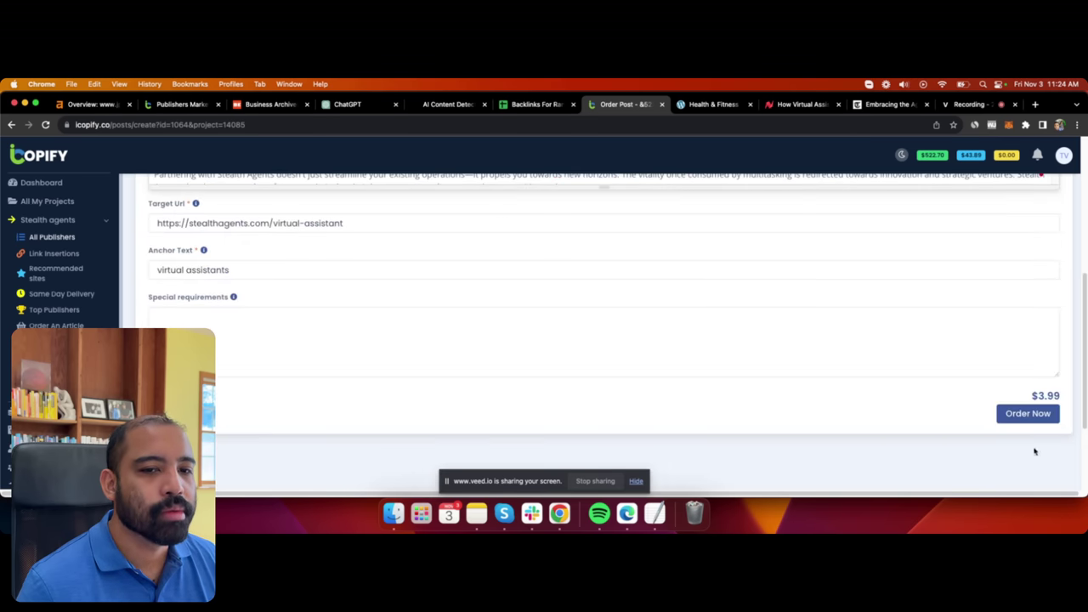
pyautogui.click(1030, 415)
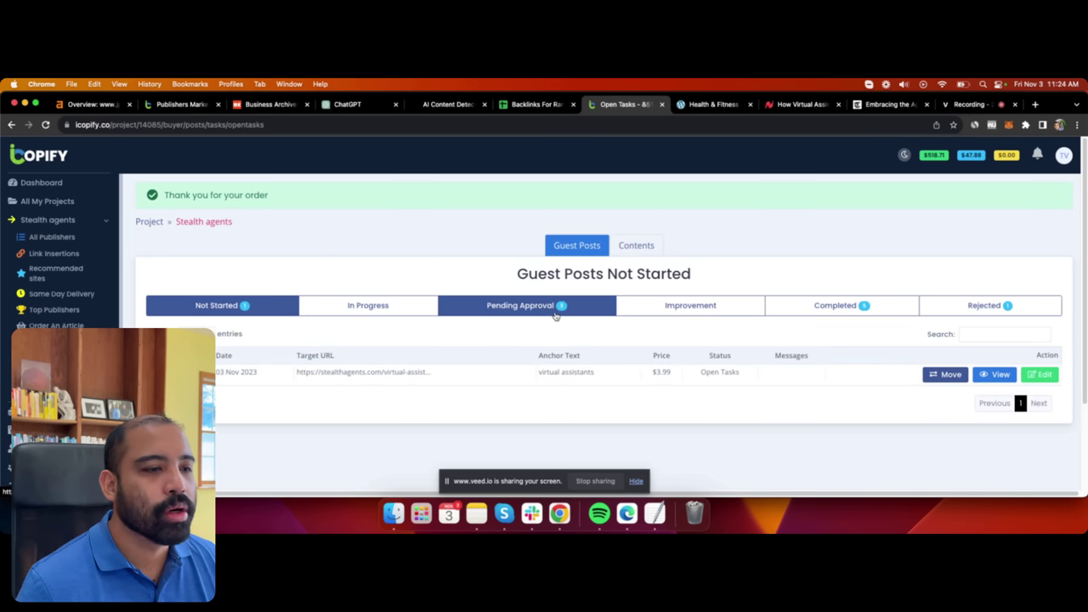
# Look through the project's guest posts that are not started, in progress and pending approval.
pyautogui.click(584, 321)
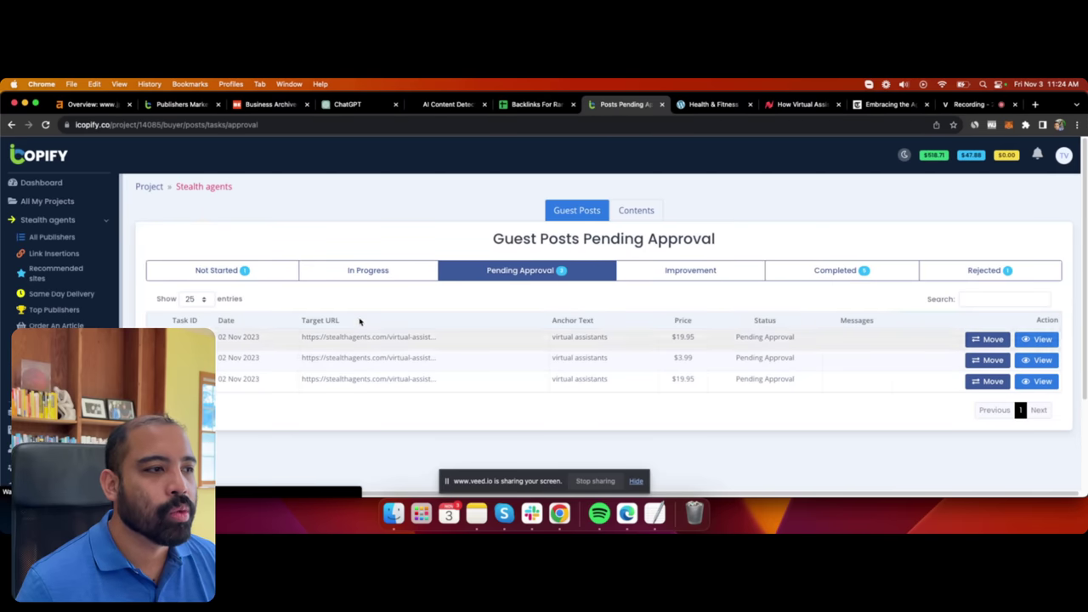
pyautogui.click(227, 273)
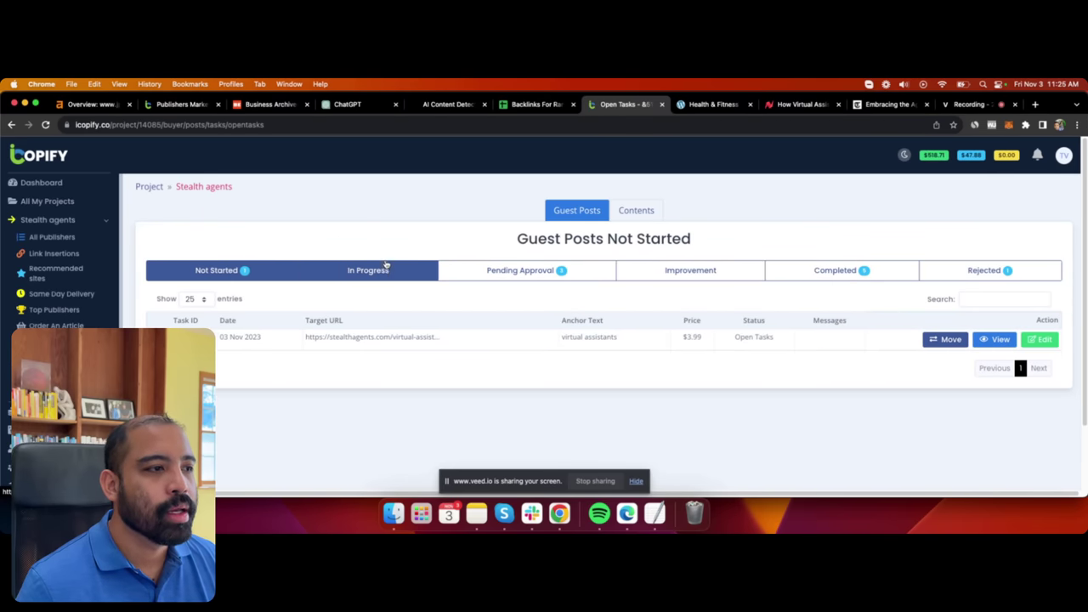
pyautogui.click(390, 271)
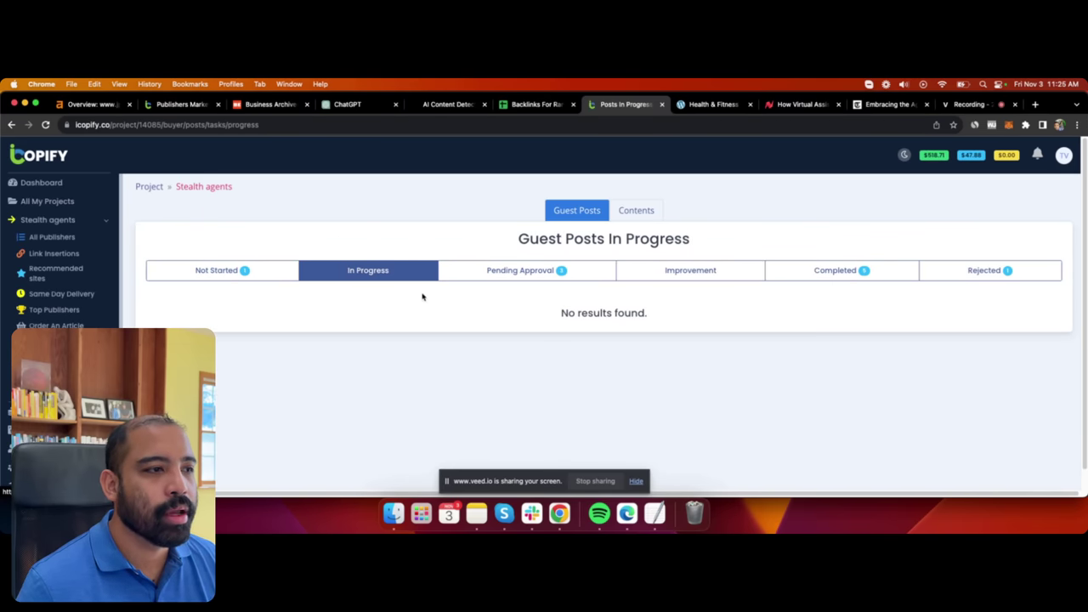
pyautogui.click(491, 277)
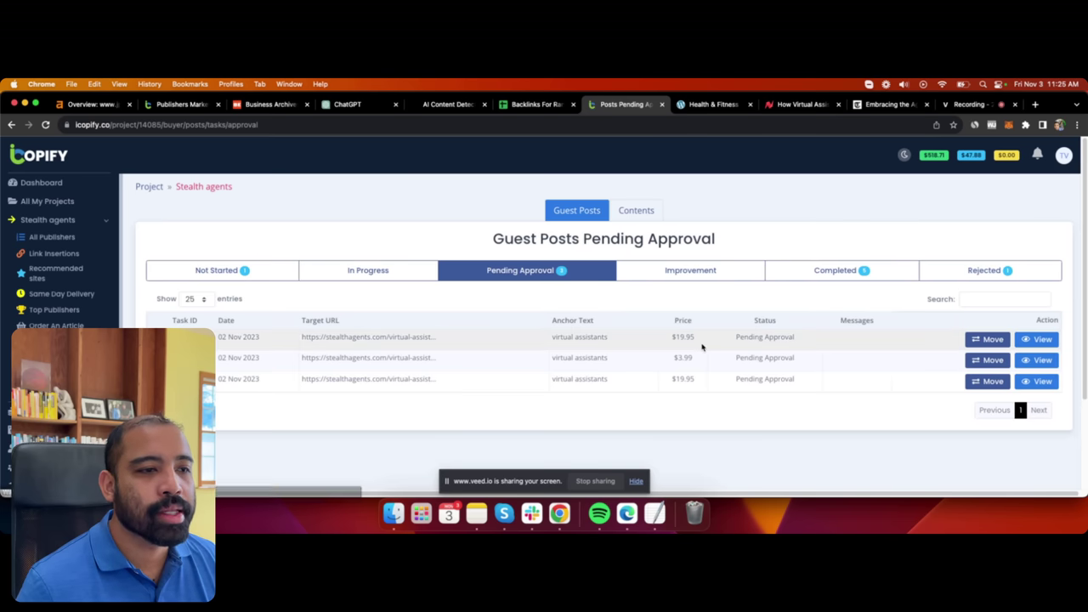
# Open the $3.99 order pending approval and examine its published forbesposts.com article for the title, backlink and content.
pyautogui.click(1039, 360)
pyautogui.click(474, 391)
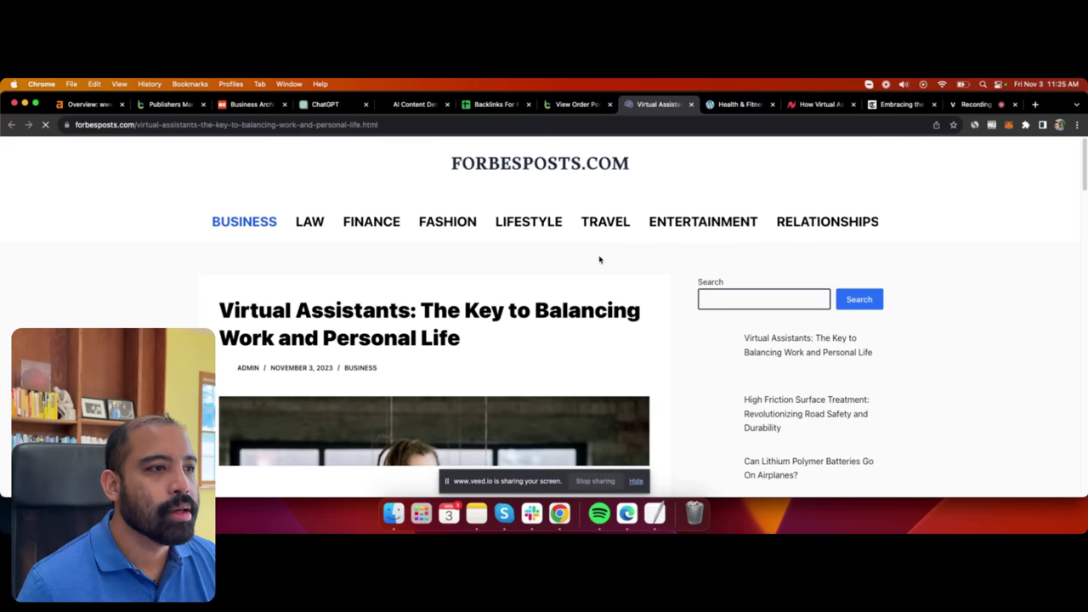
pyautogui.scroll(-3, 607, 315)
pyautogui.moveTo(220, 200); pyautogui.dragTo(513, 231)
pyautogui.click(609, 274)
pyautogui.scroll(-4, 660, 301)
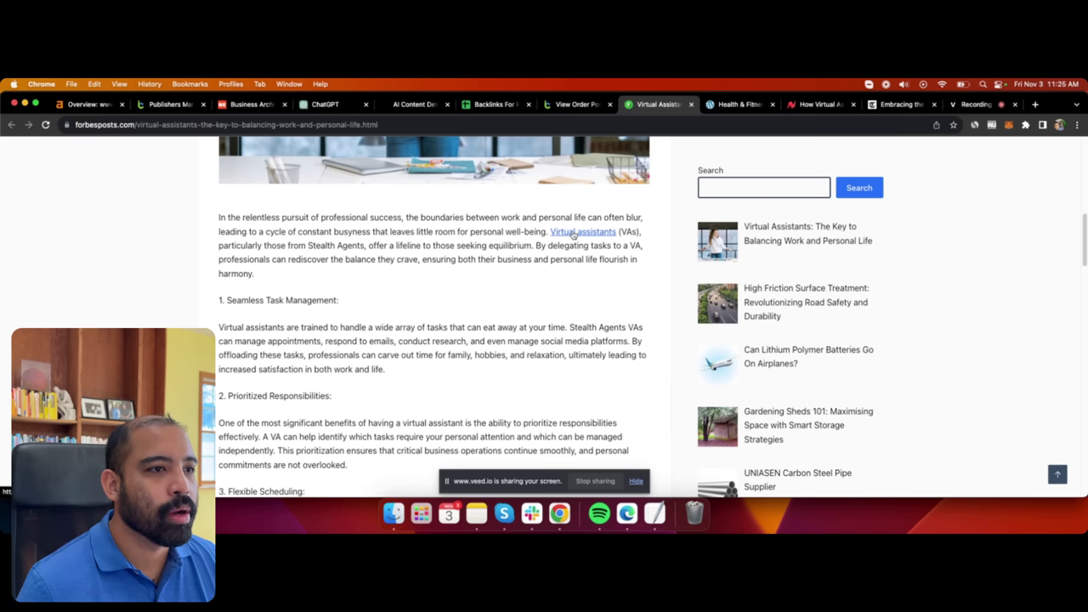
pyautogui.scroll(-10, 434, 321)
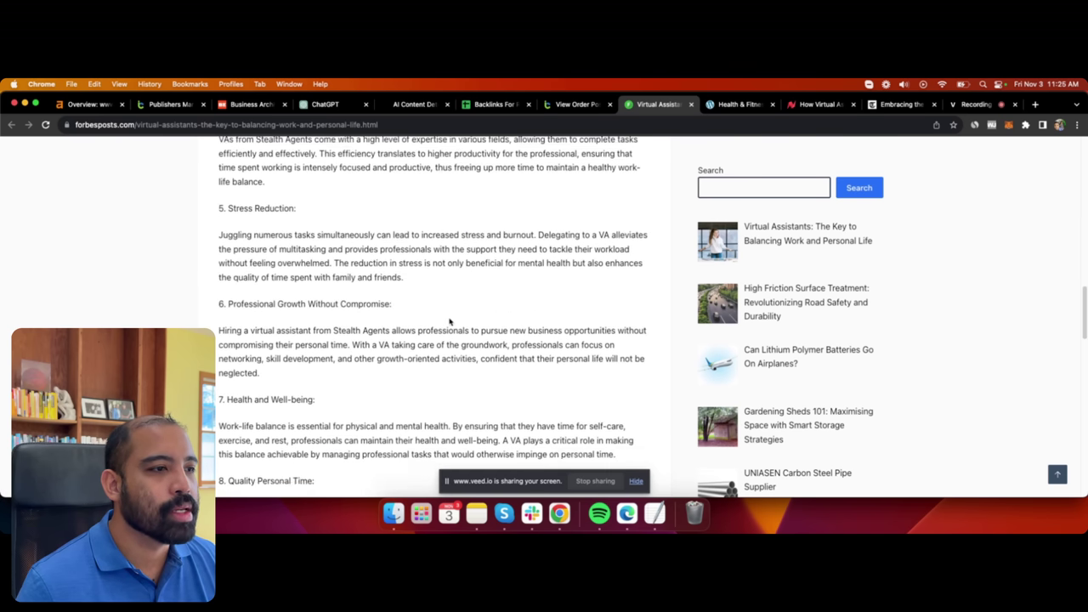
pyautogui.scroll(-8, 454, 325)
pyautogui.moveTo(578, 347); pyautogui.dragTo(522, 301)
pyautogui.click(653, 323)
pyautogui.scroll(5, 660, 306)
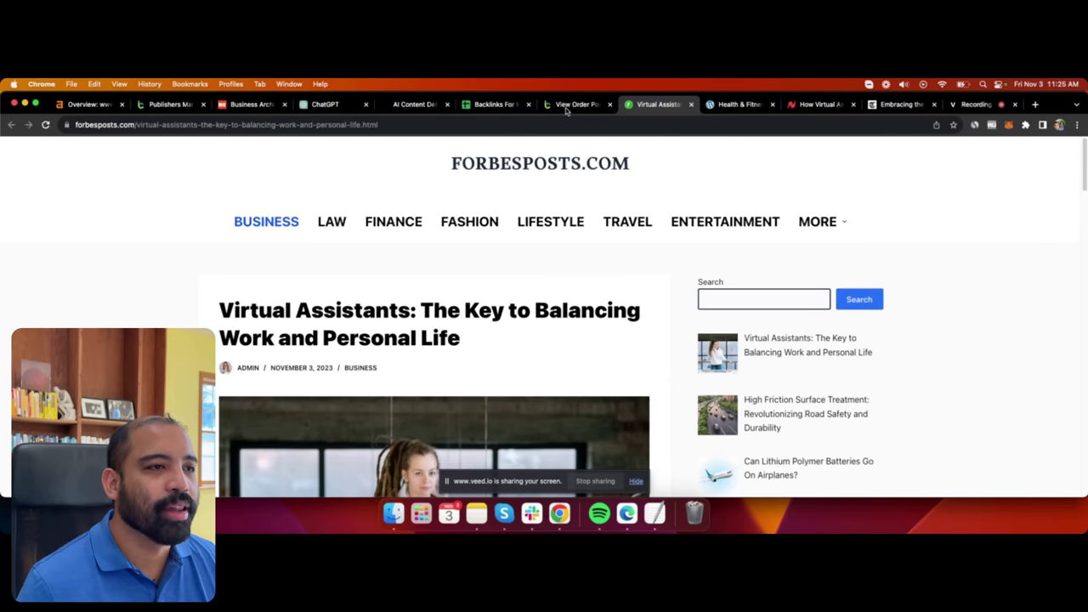
# Approve the forbesposts.com guest post order and return to the project's posts pending approval.
pyautogui.click(576, 104)
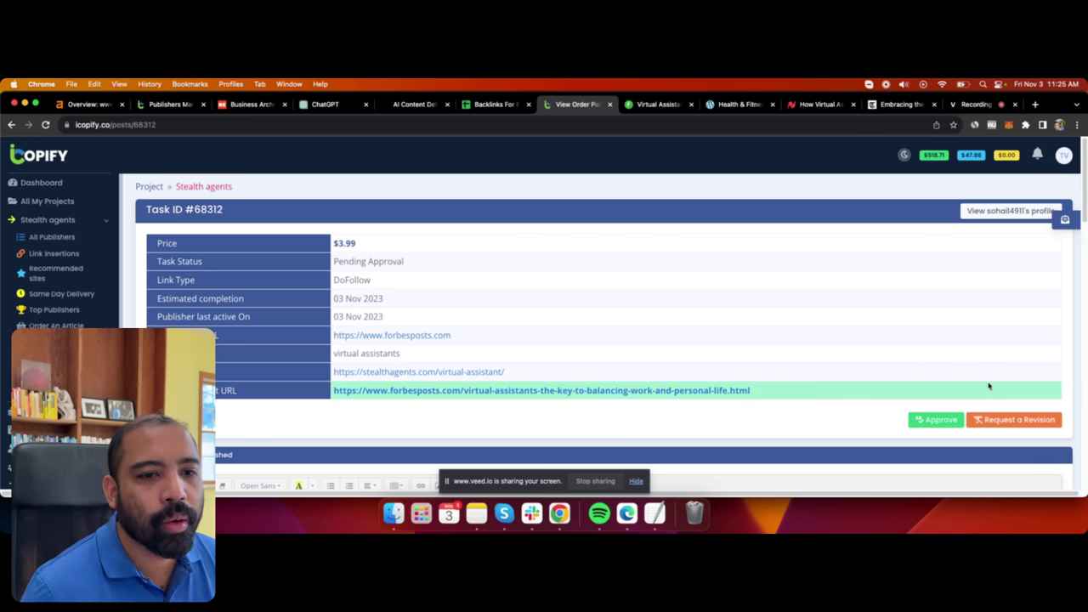
pyautogui.click(936, 423)
pyautogui.click(454, 387)
pyautogui.click(586, 415)
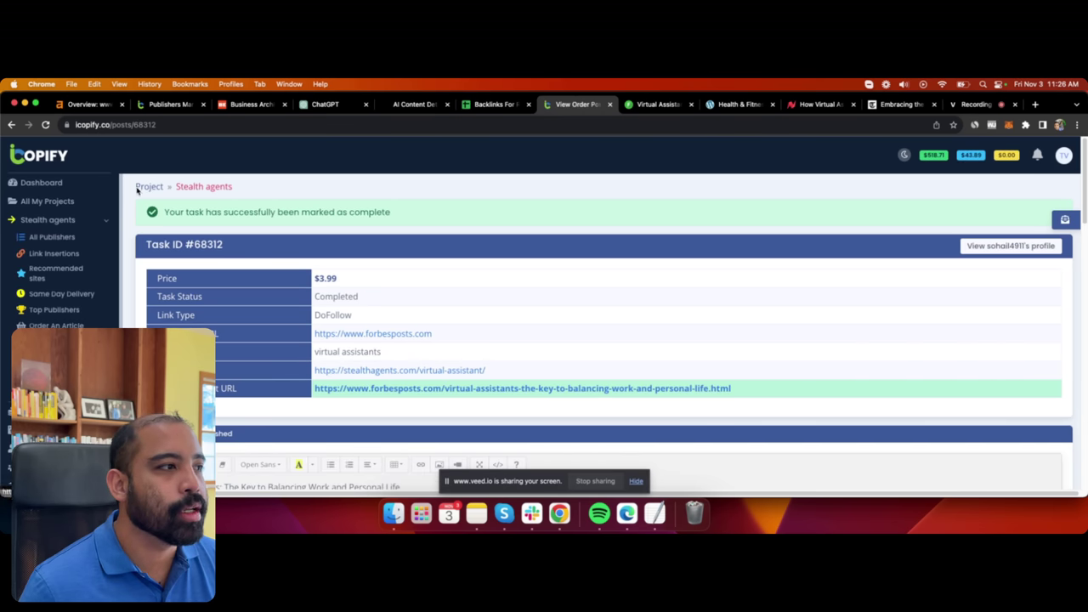
pyautogui.click(139, 188)
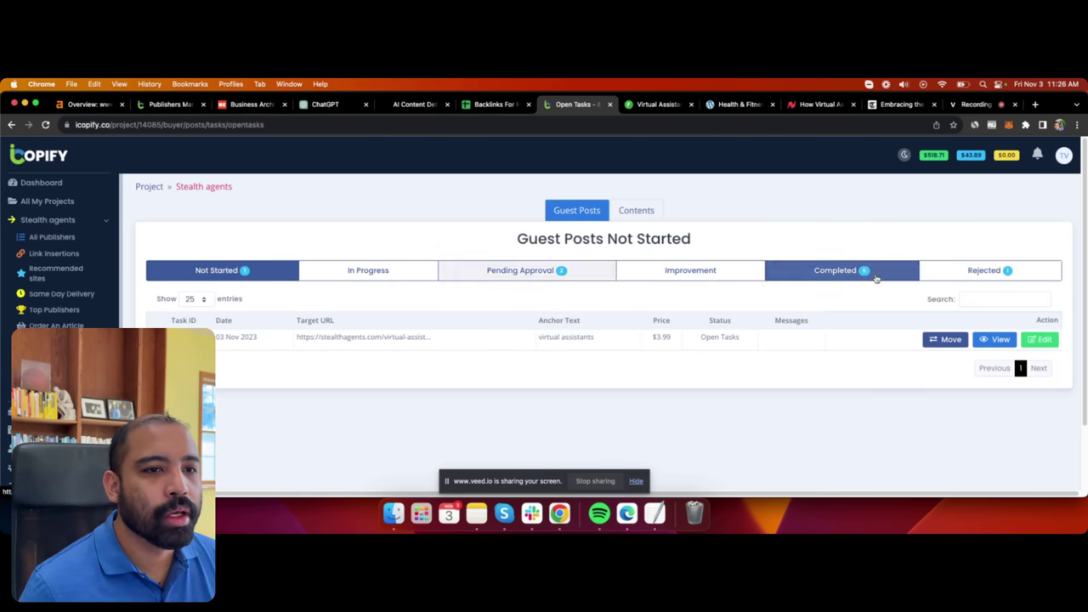
pyautogui.click(520, 270)
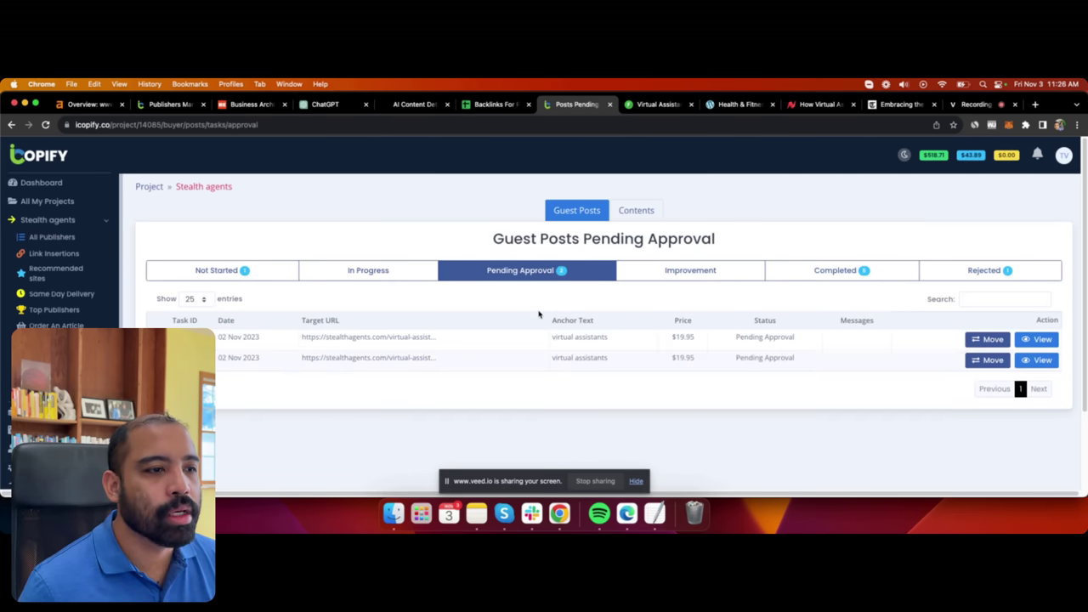